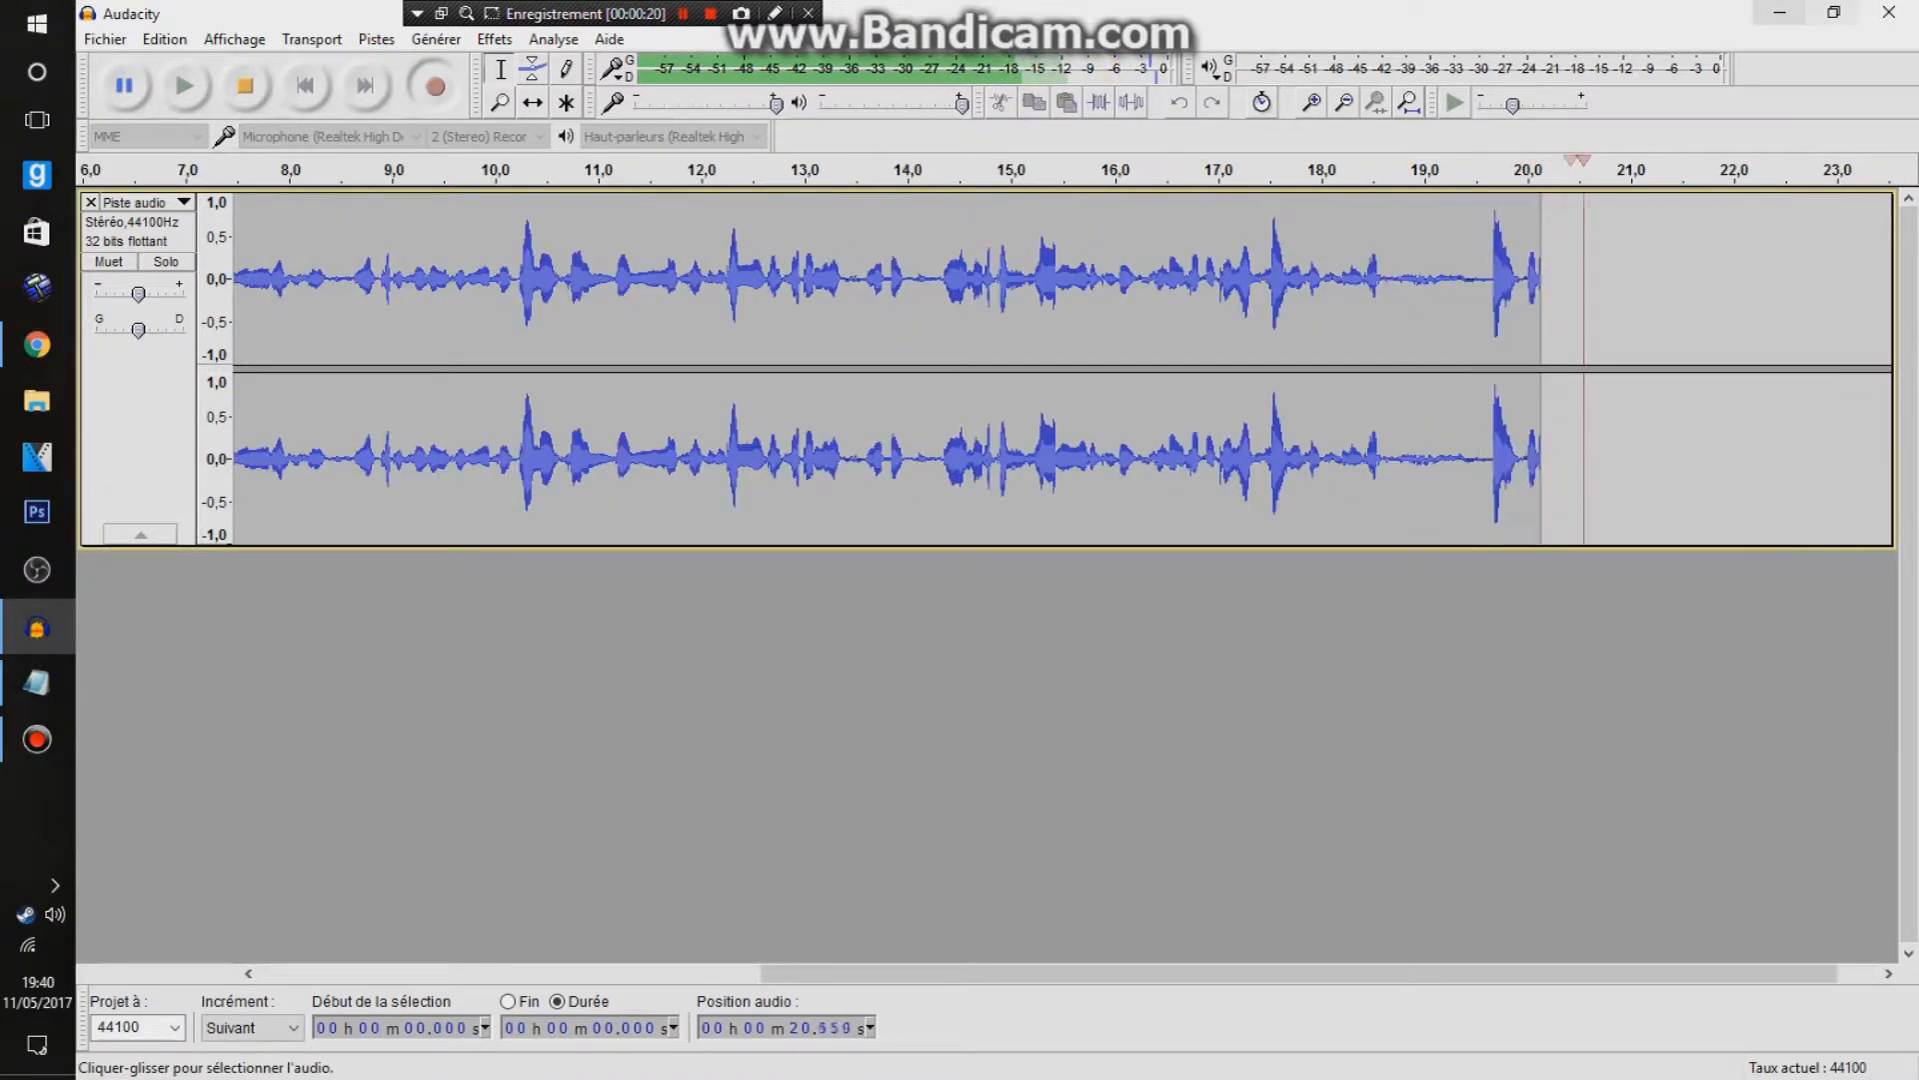
Step: Switch to Chrome, search Google for "paint.net", and open the official getpaint.net website
key(super+d)
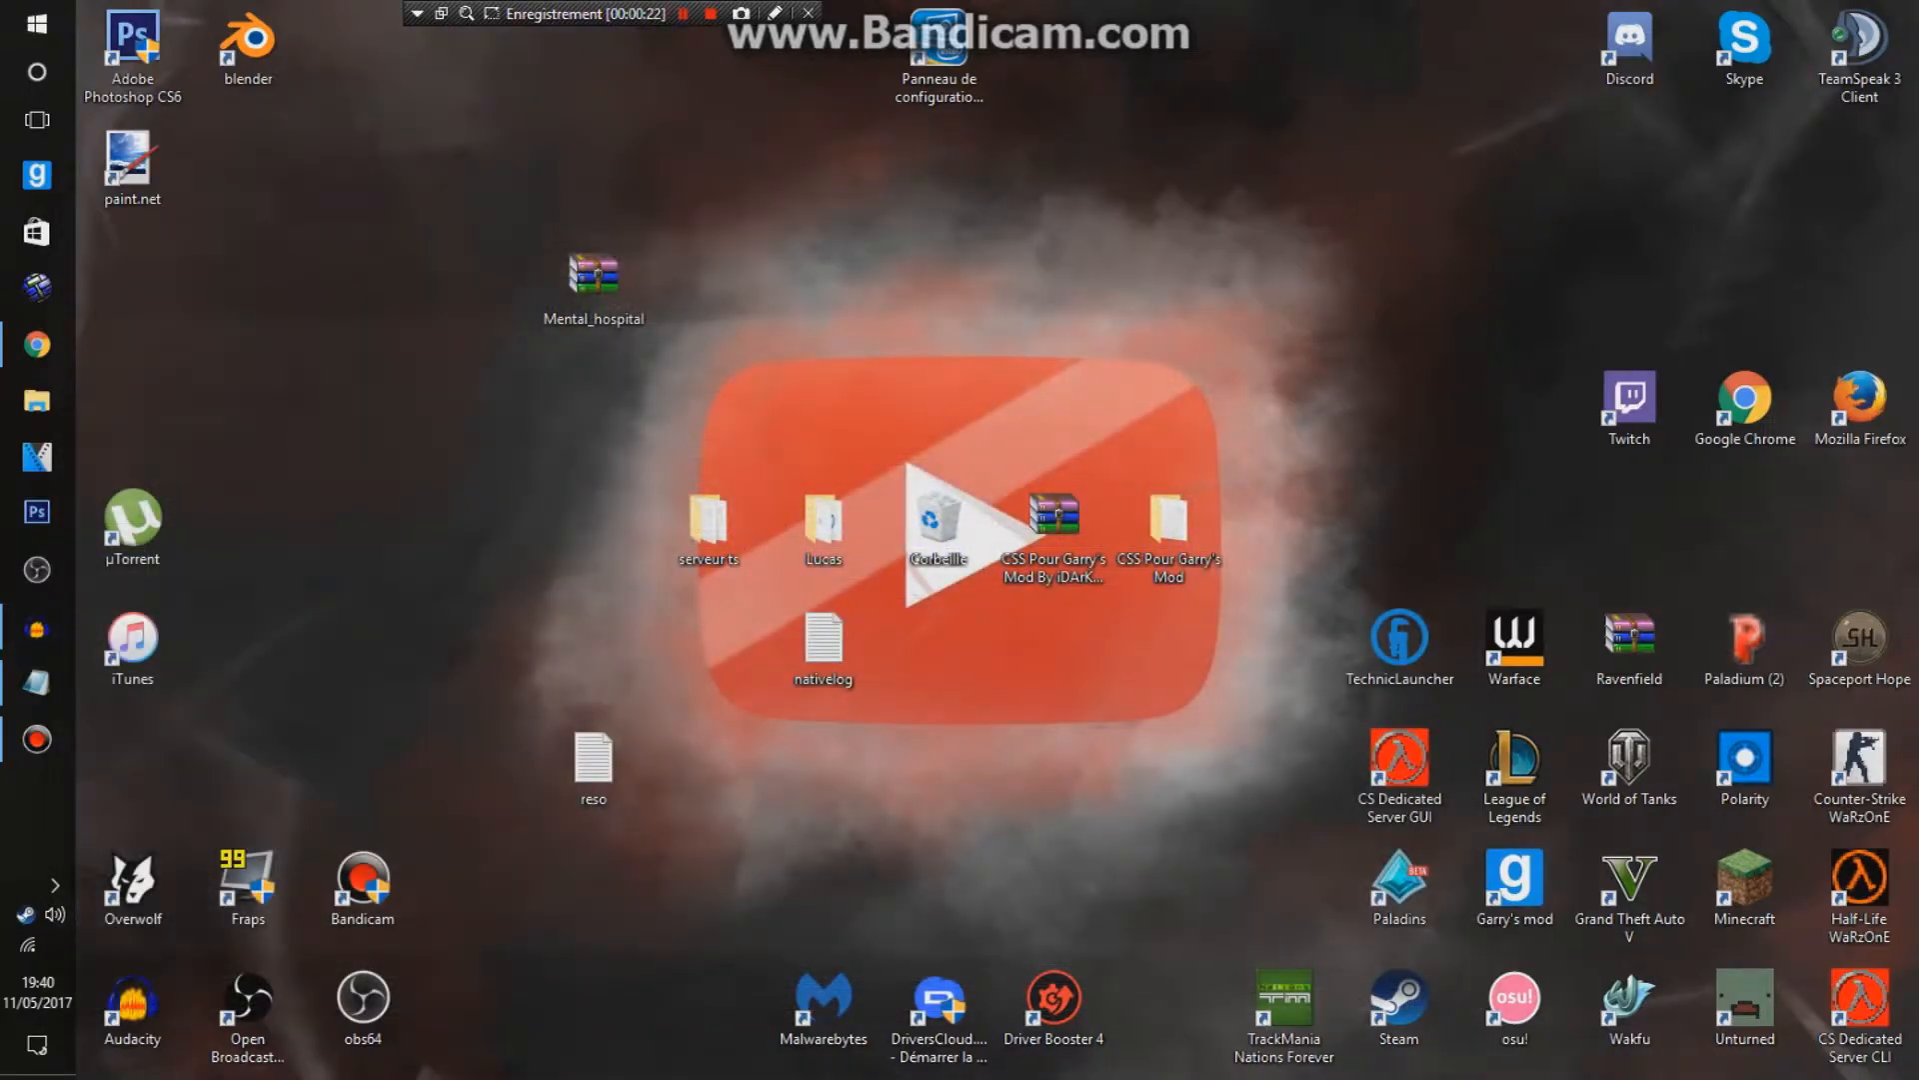
click(37, 344)
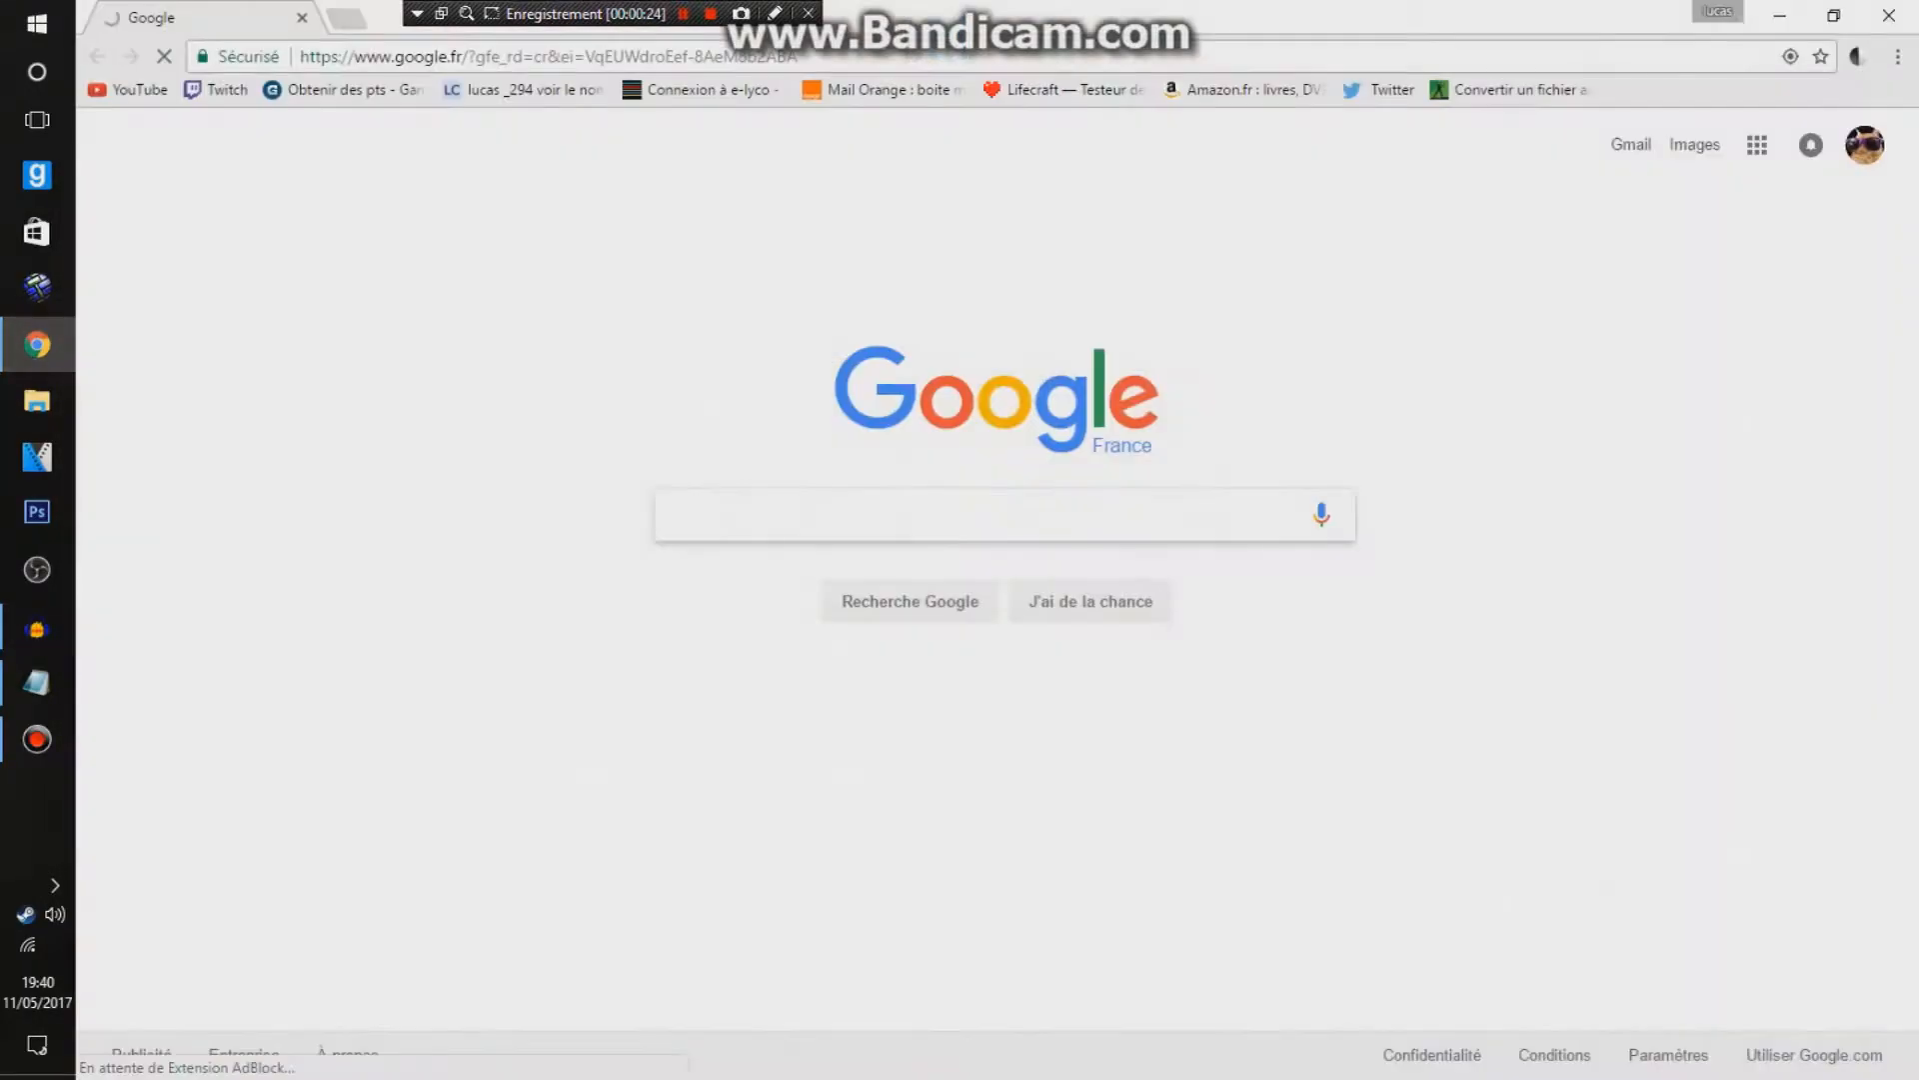
text(pai)
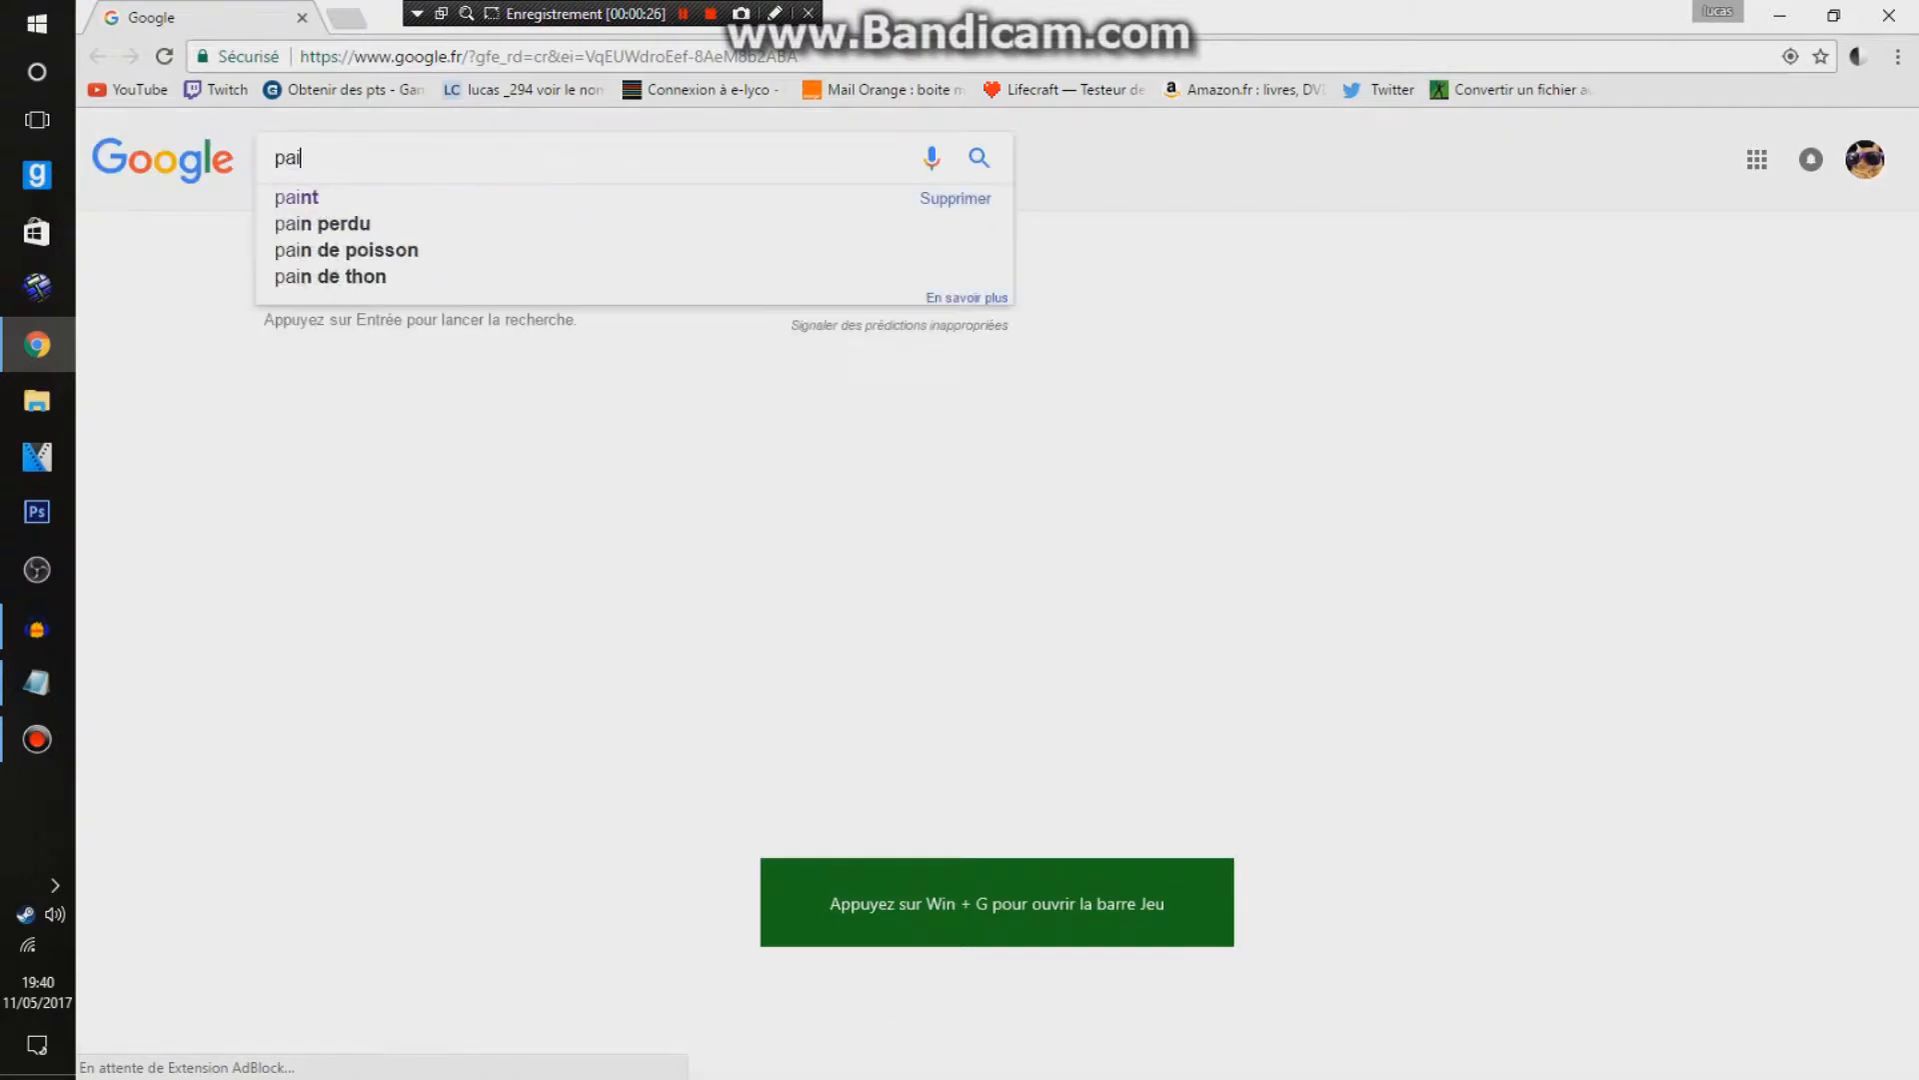
text(nt.net)
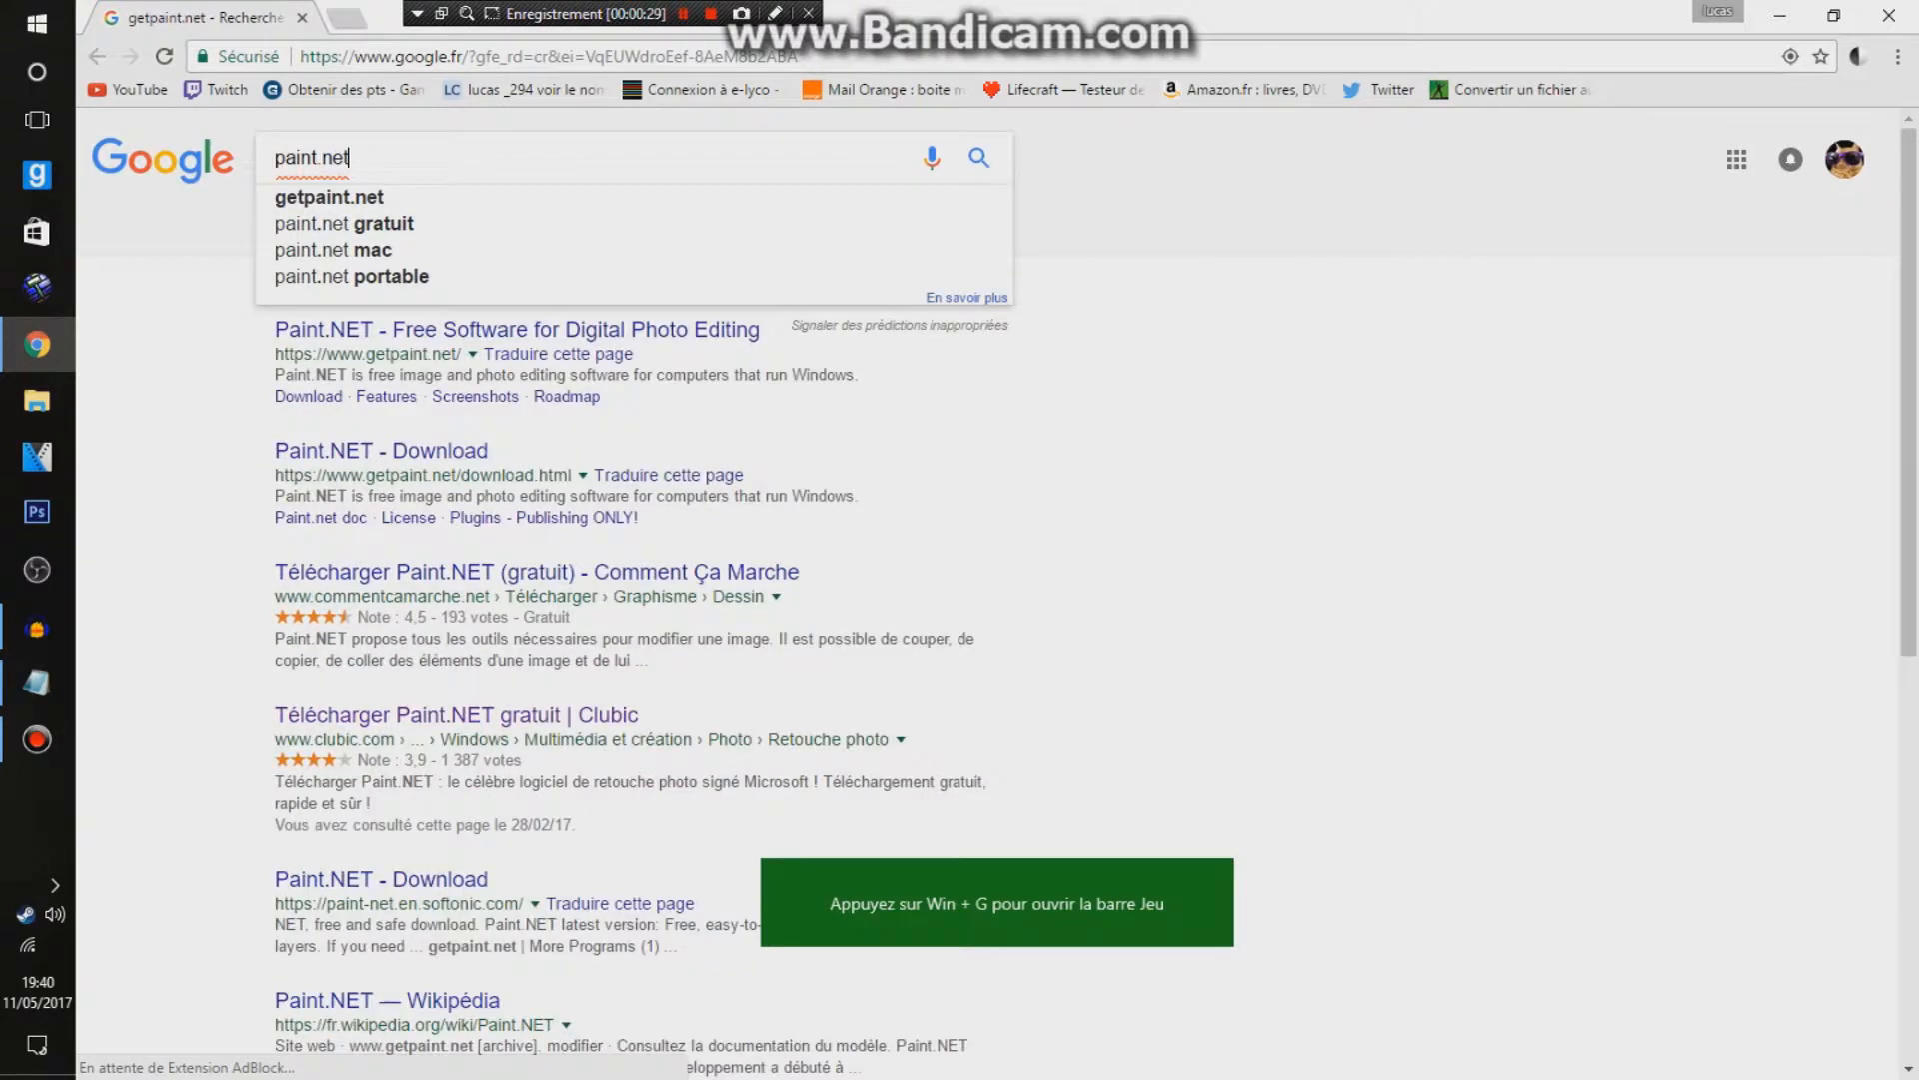
key(Return)
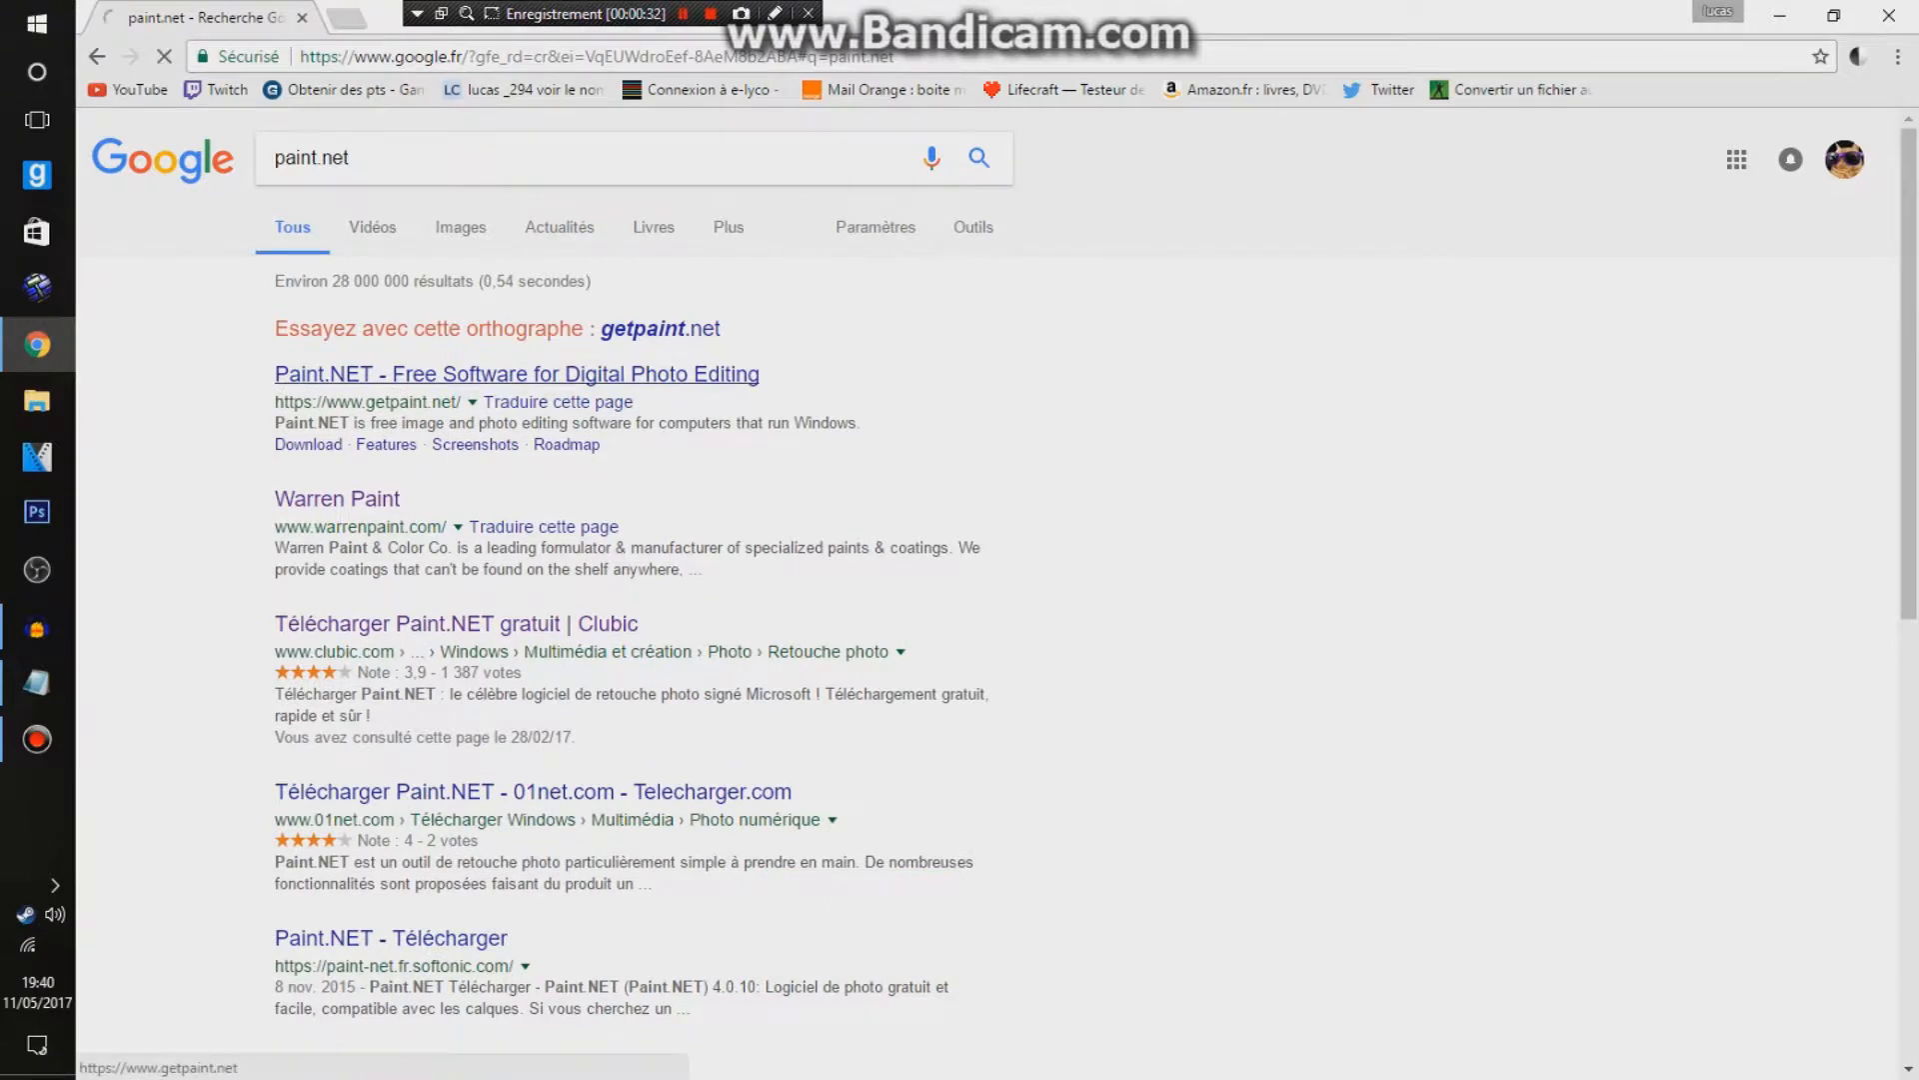
key(super+d)
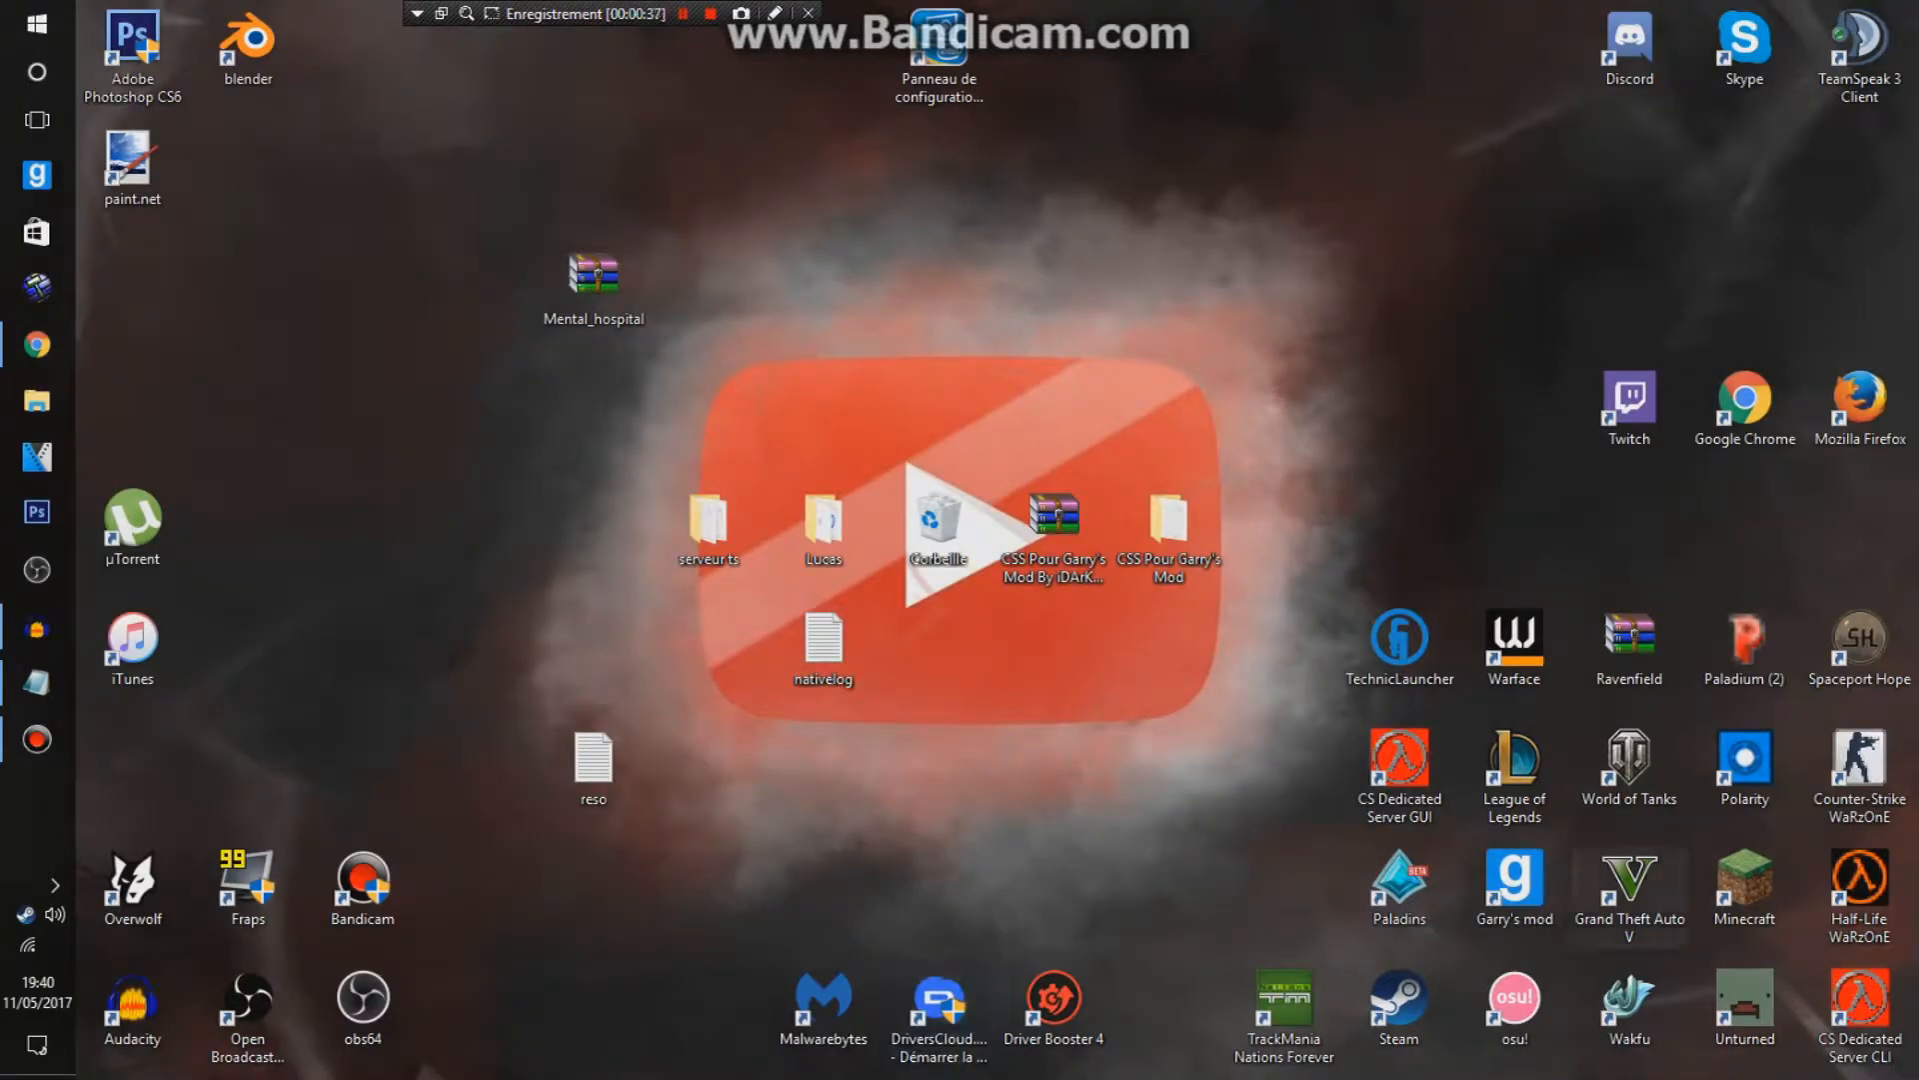
mouse_move(132, 160)
mouse_down()
mouse_move(1221, 334)
mouse_move(1270, 395)
mouse_up()
drag(1158, 237, 1618, 598)
mouse_move(1525, 556)
mouse_down()
mouse_move(1414, 450)
mouse_move(1339, 420)
mouse_up()
drag(1283, 405, 110, 175)
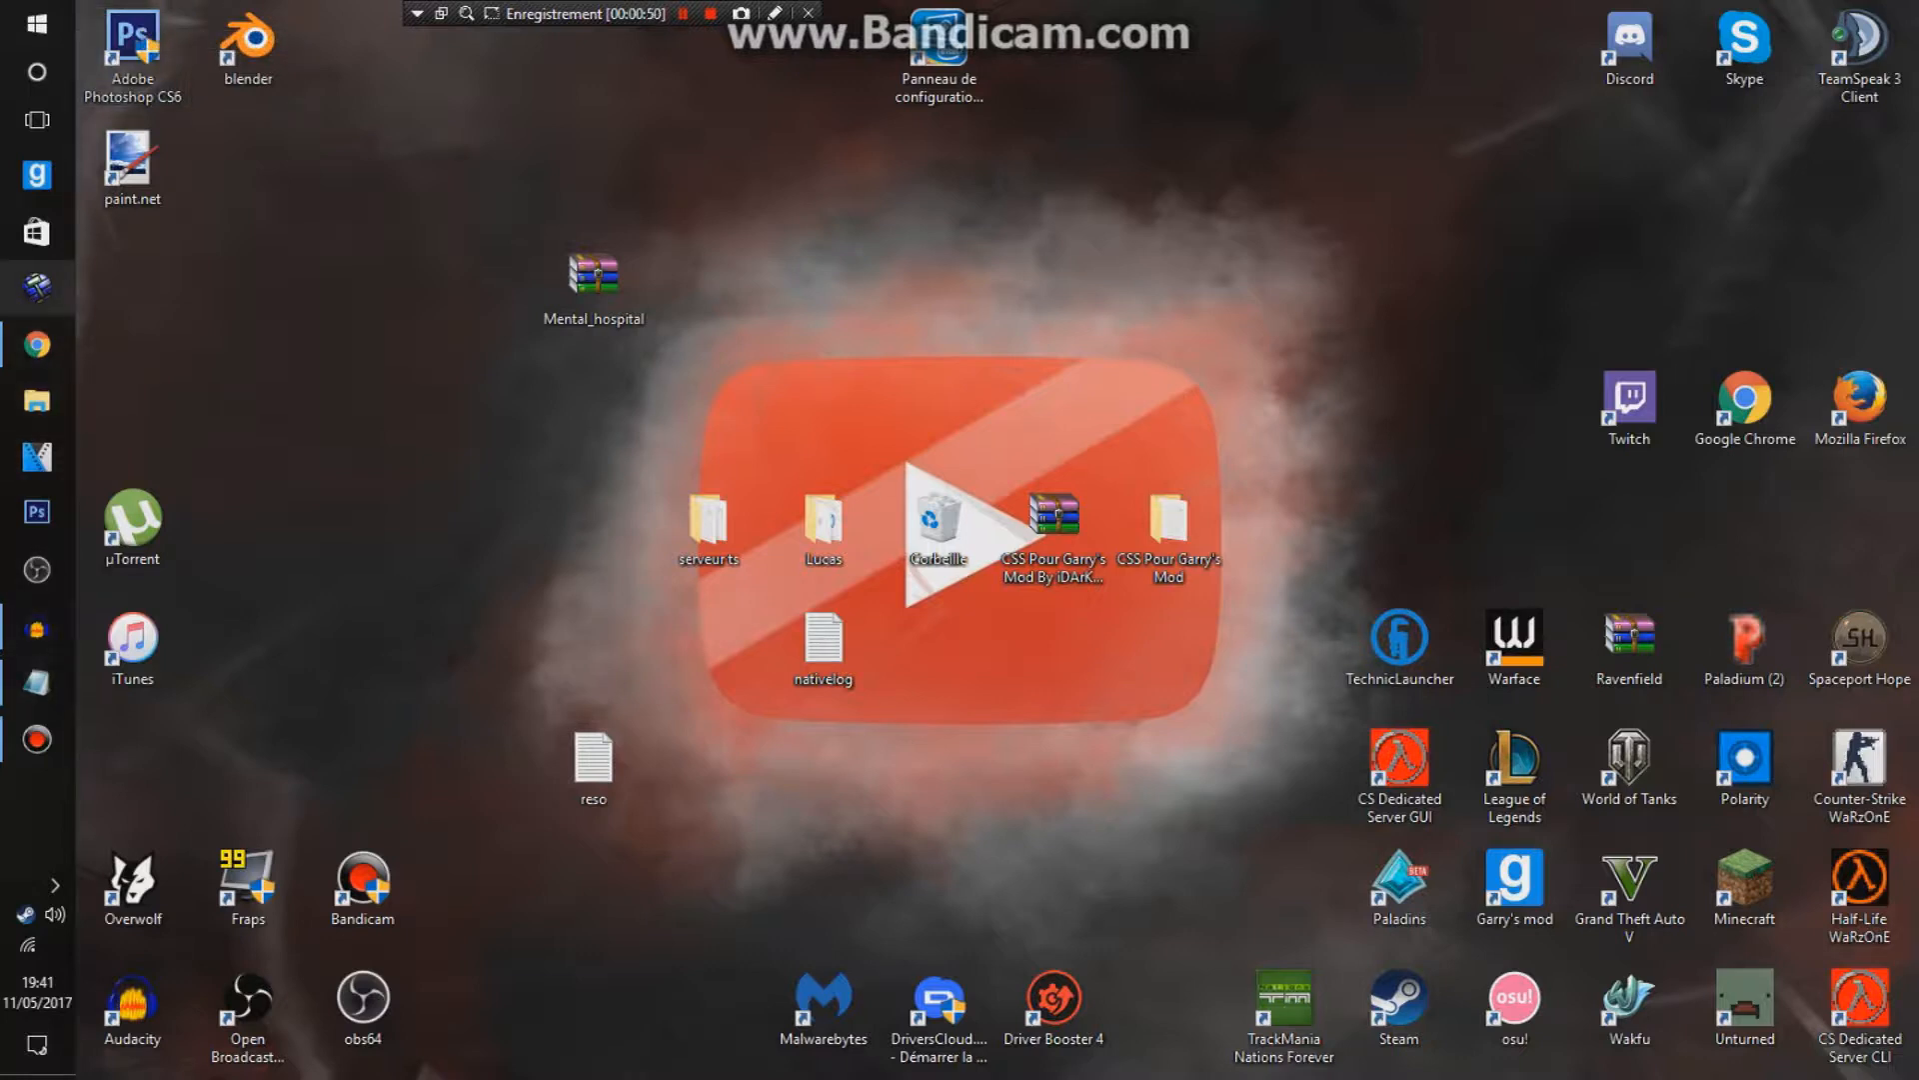
Step: Return to the getpaint.net site in Chrome, open its Download page, and review the system requirements and download section
click(37, 344)
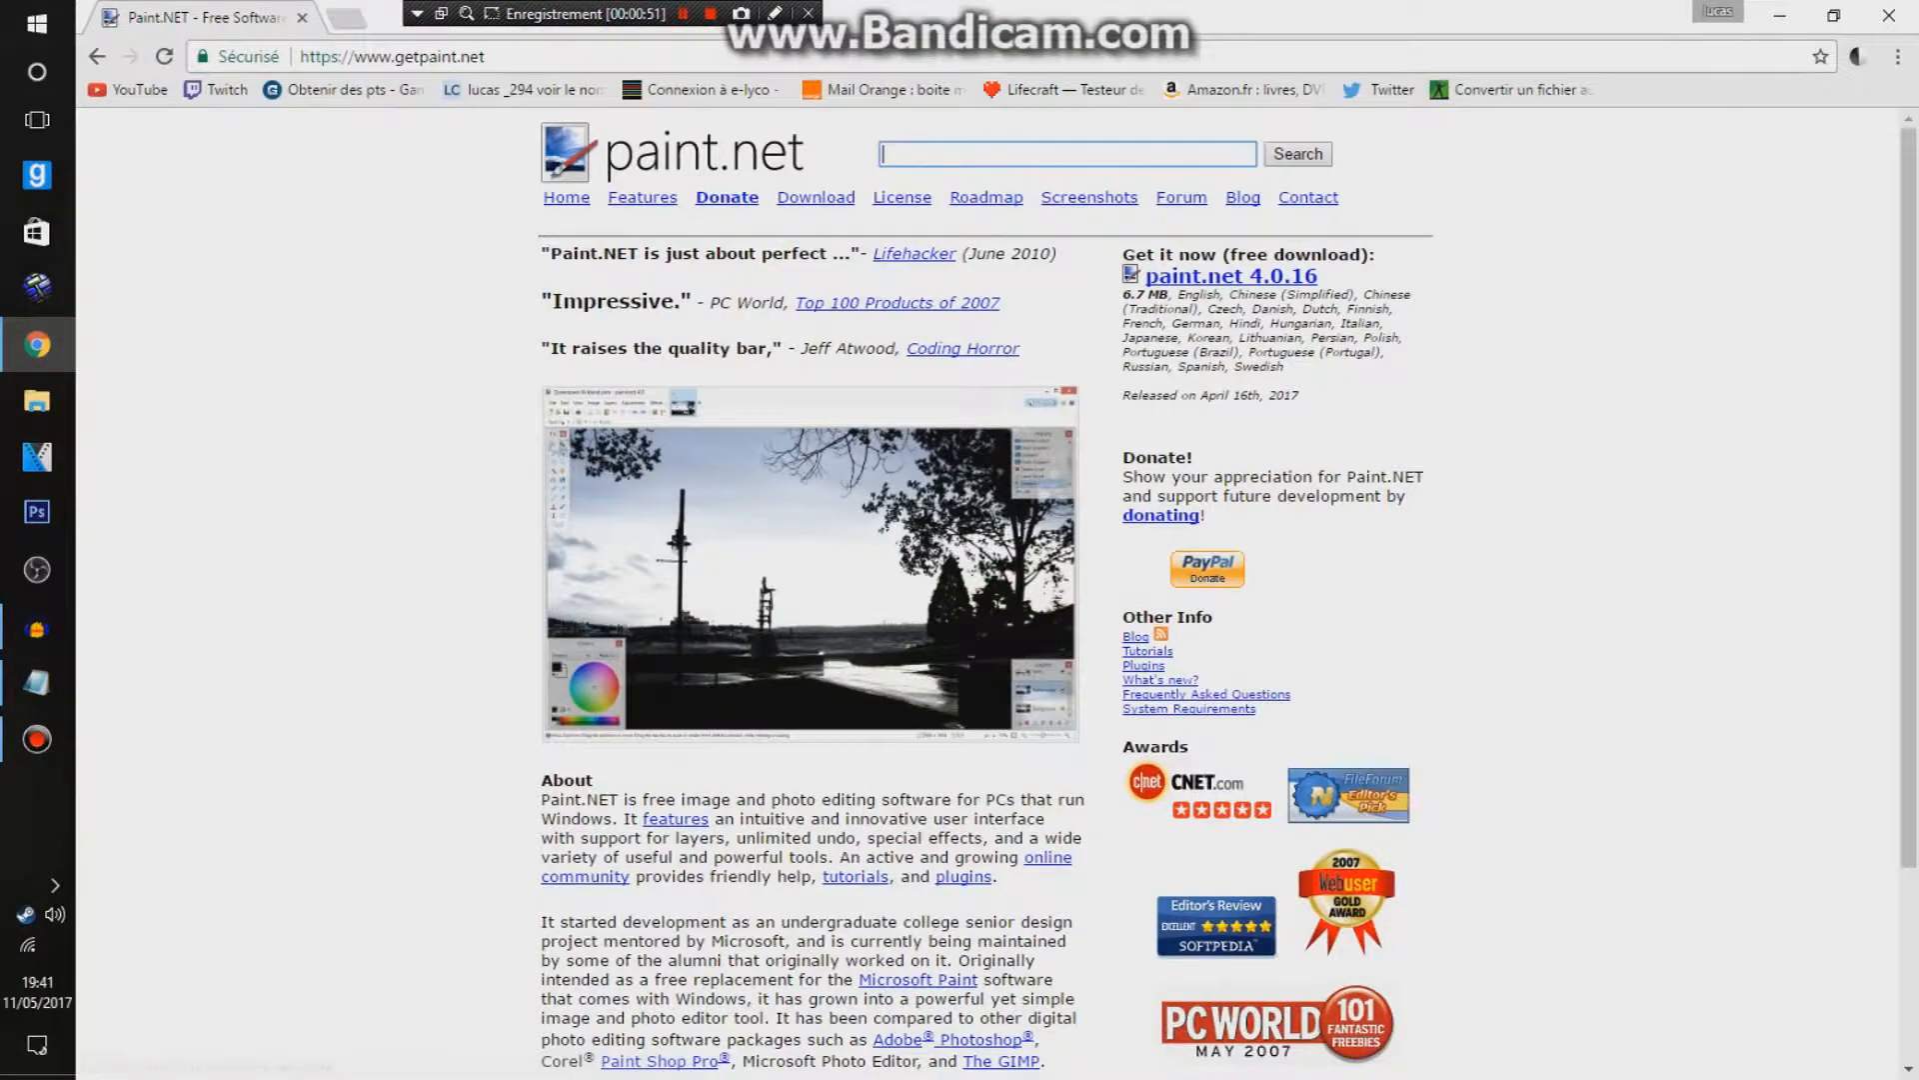
scroll(810, 450, down, 3)
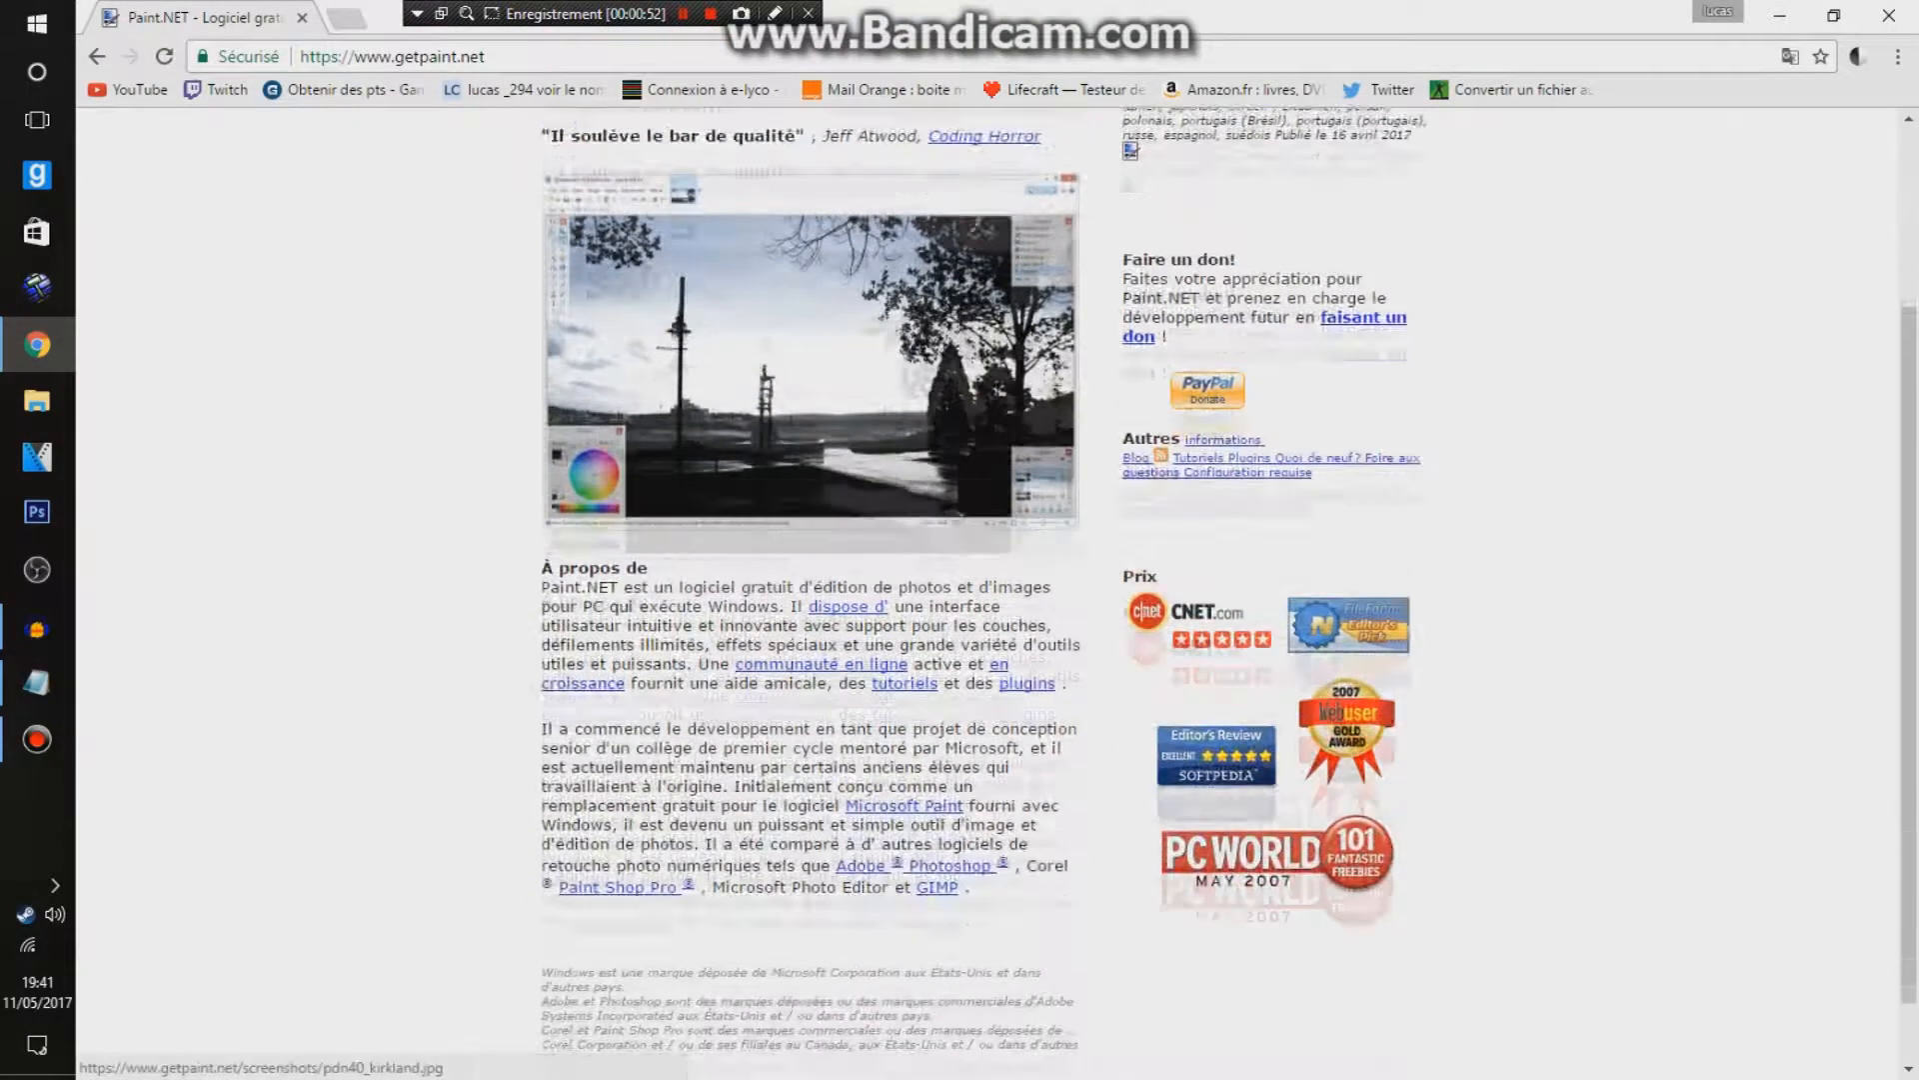
scroll(810, 300, up, 3)
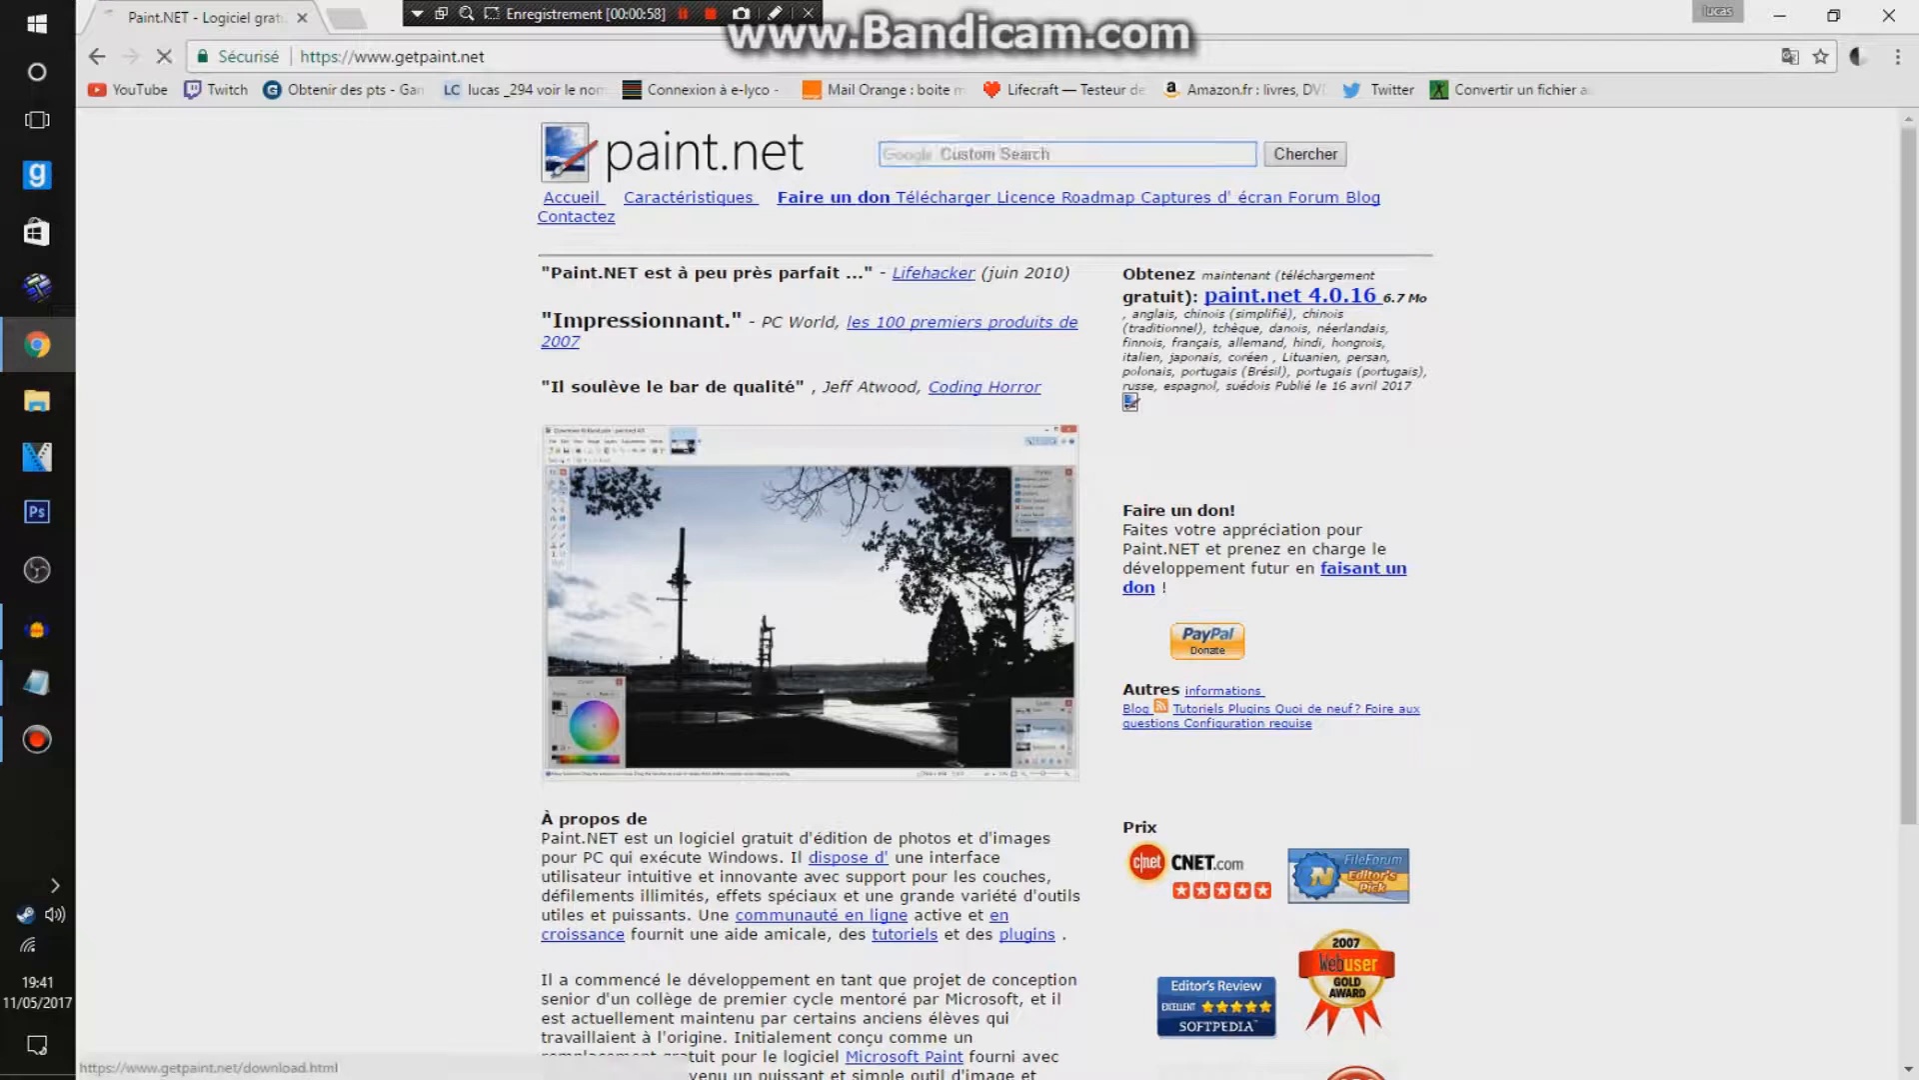
click(922, 197)
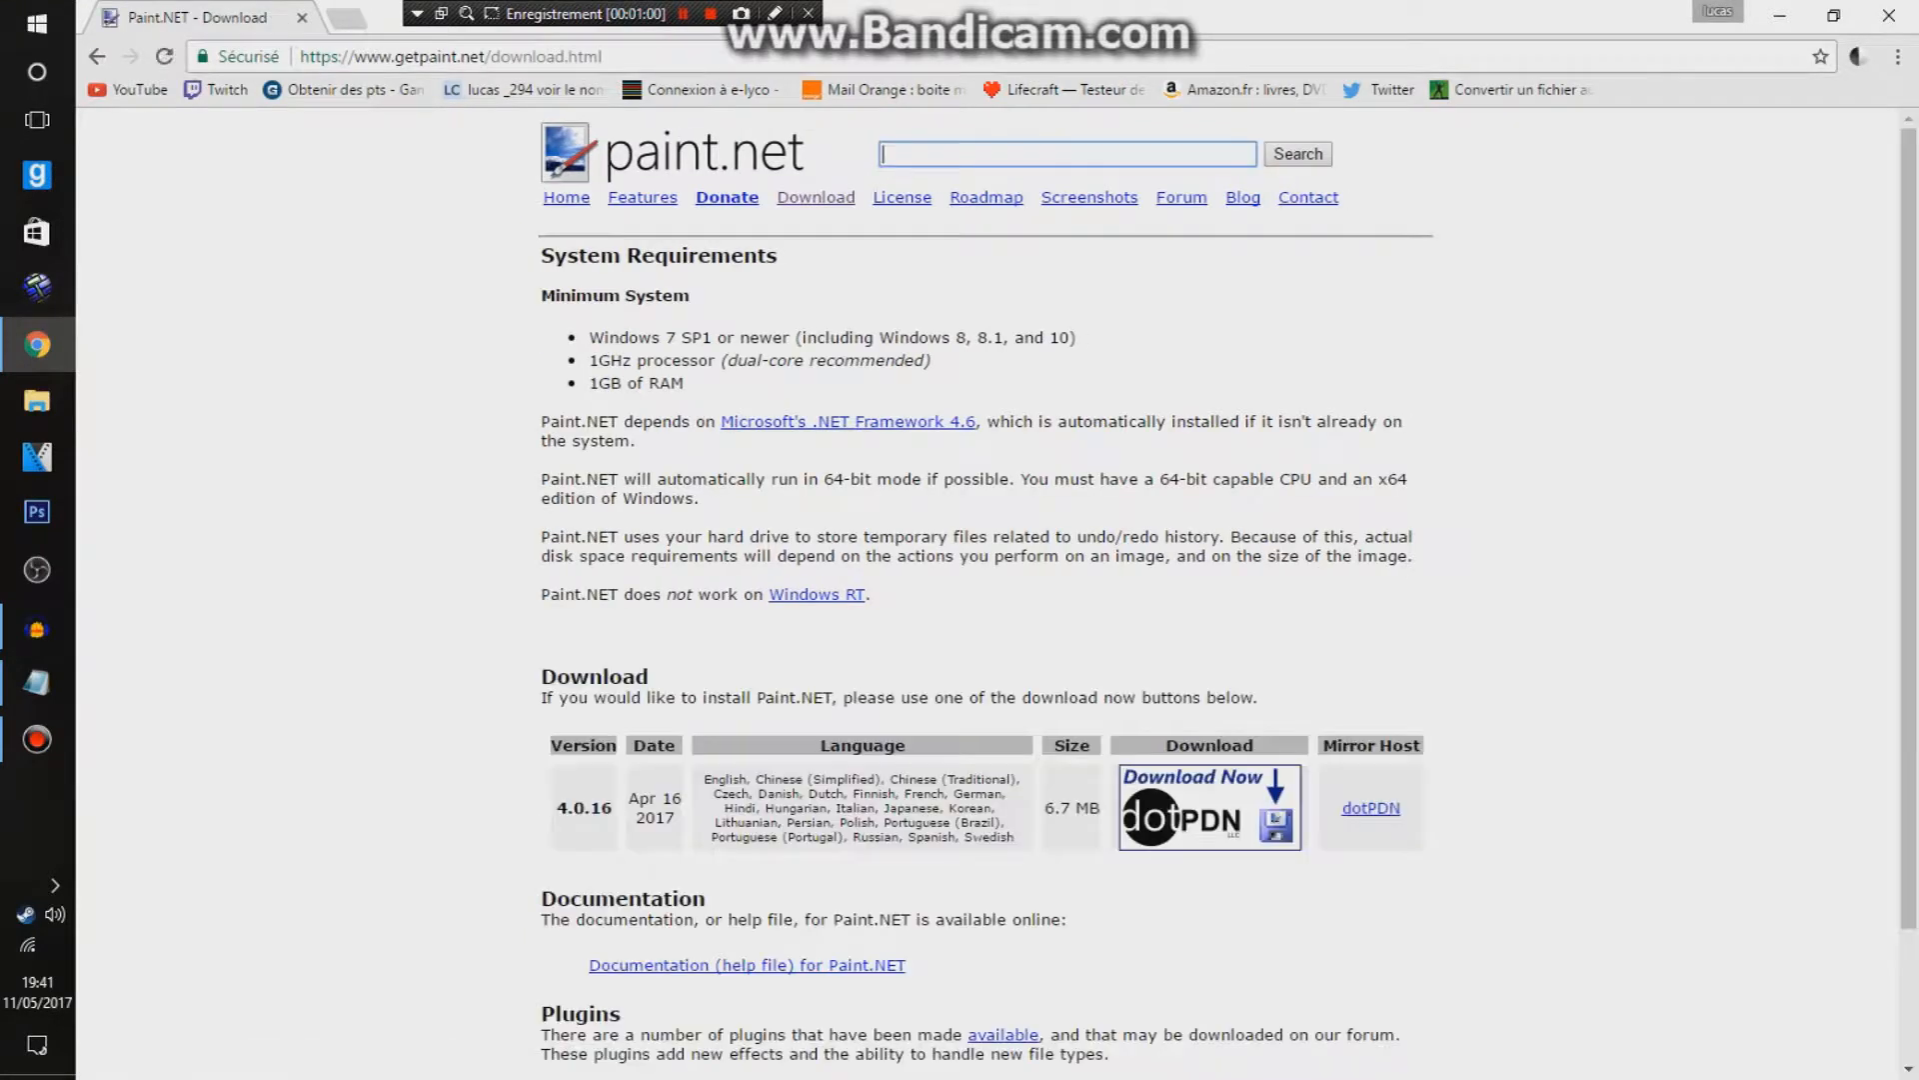
scroll(960, 600, down, 2)
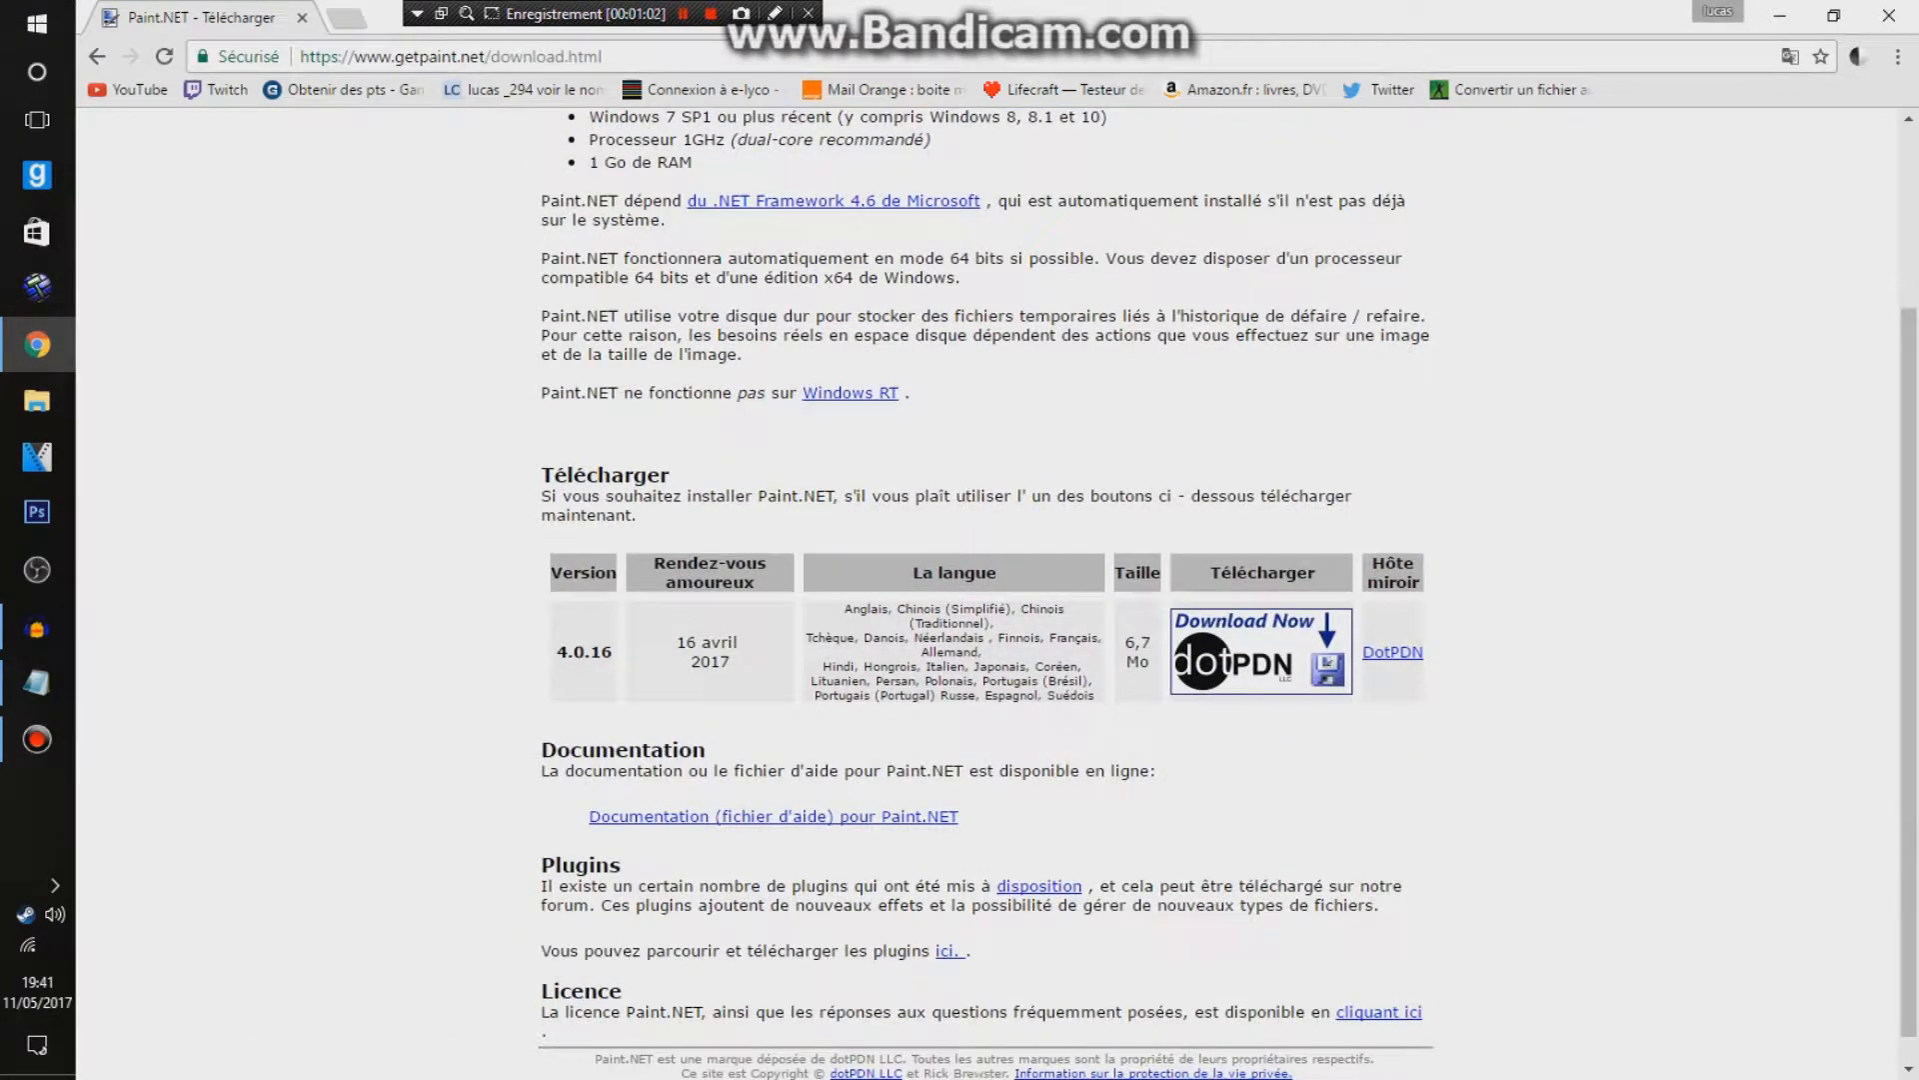
scroll(1227, 592, down, 1)
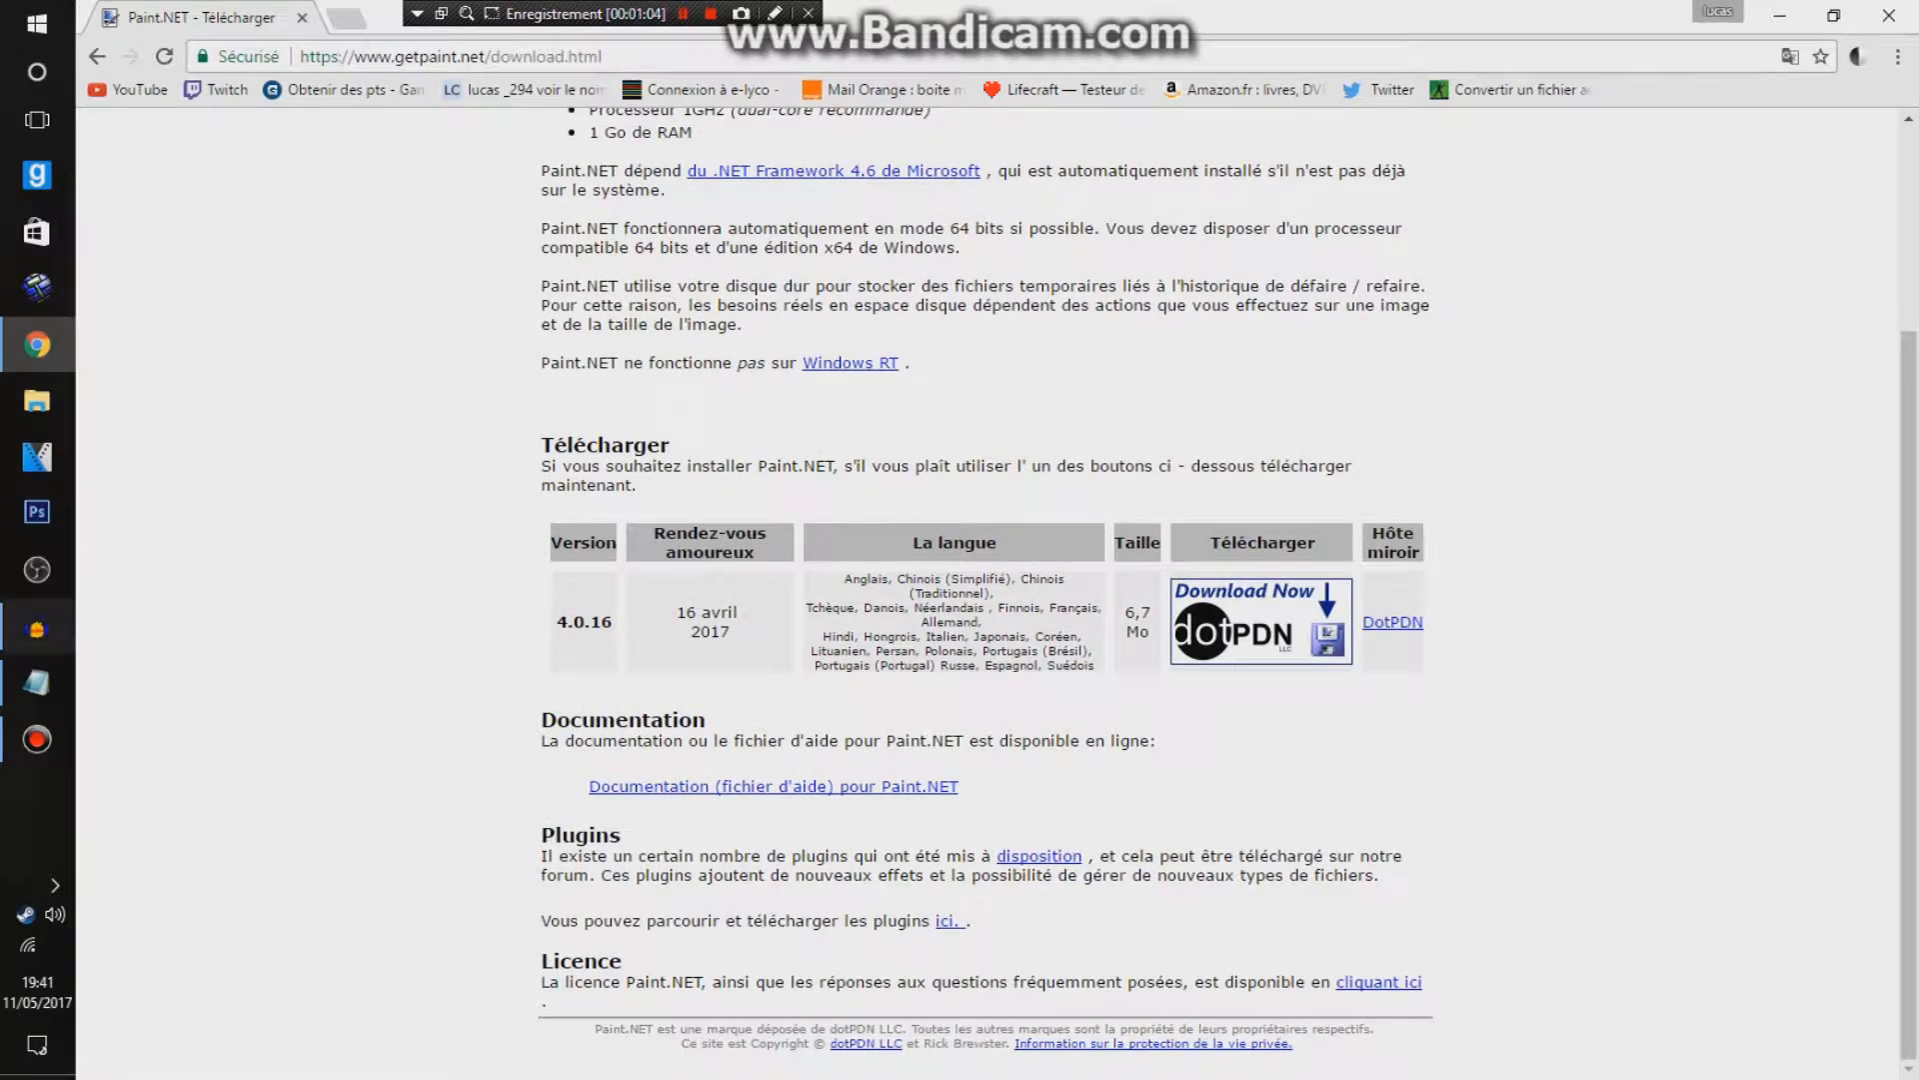
scroll(960, 600, up, 3)
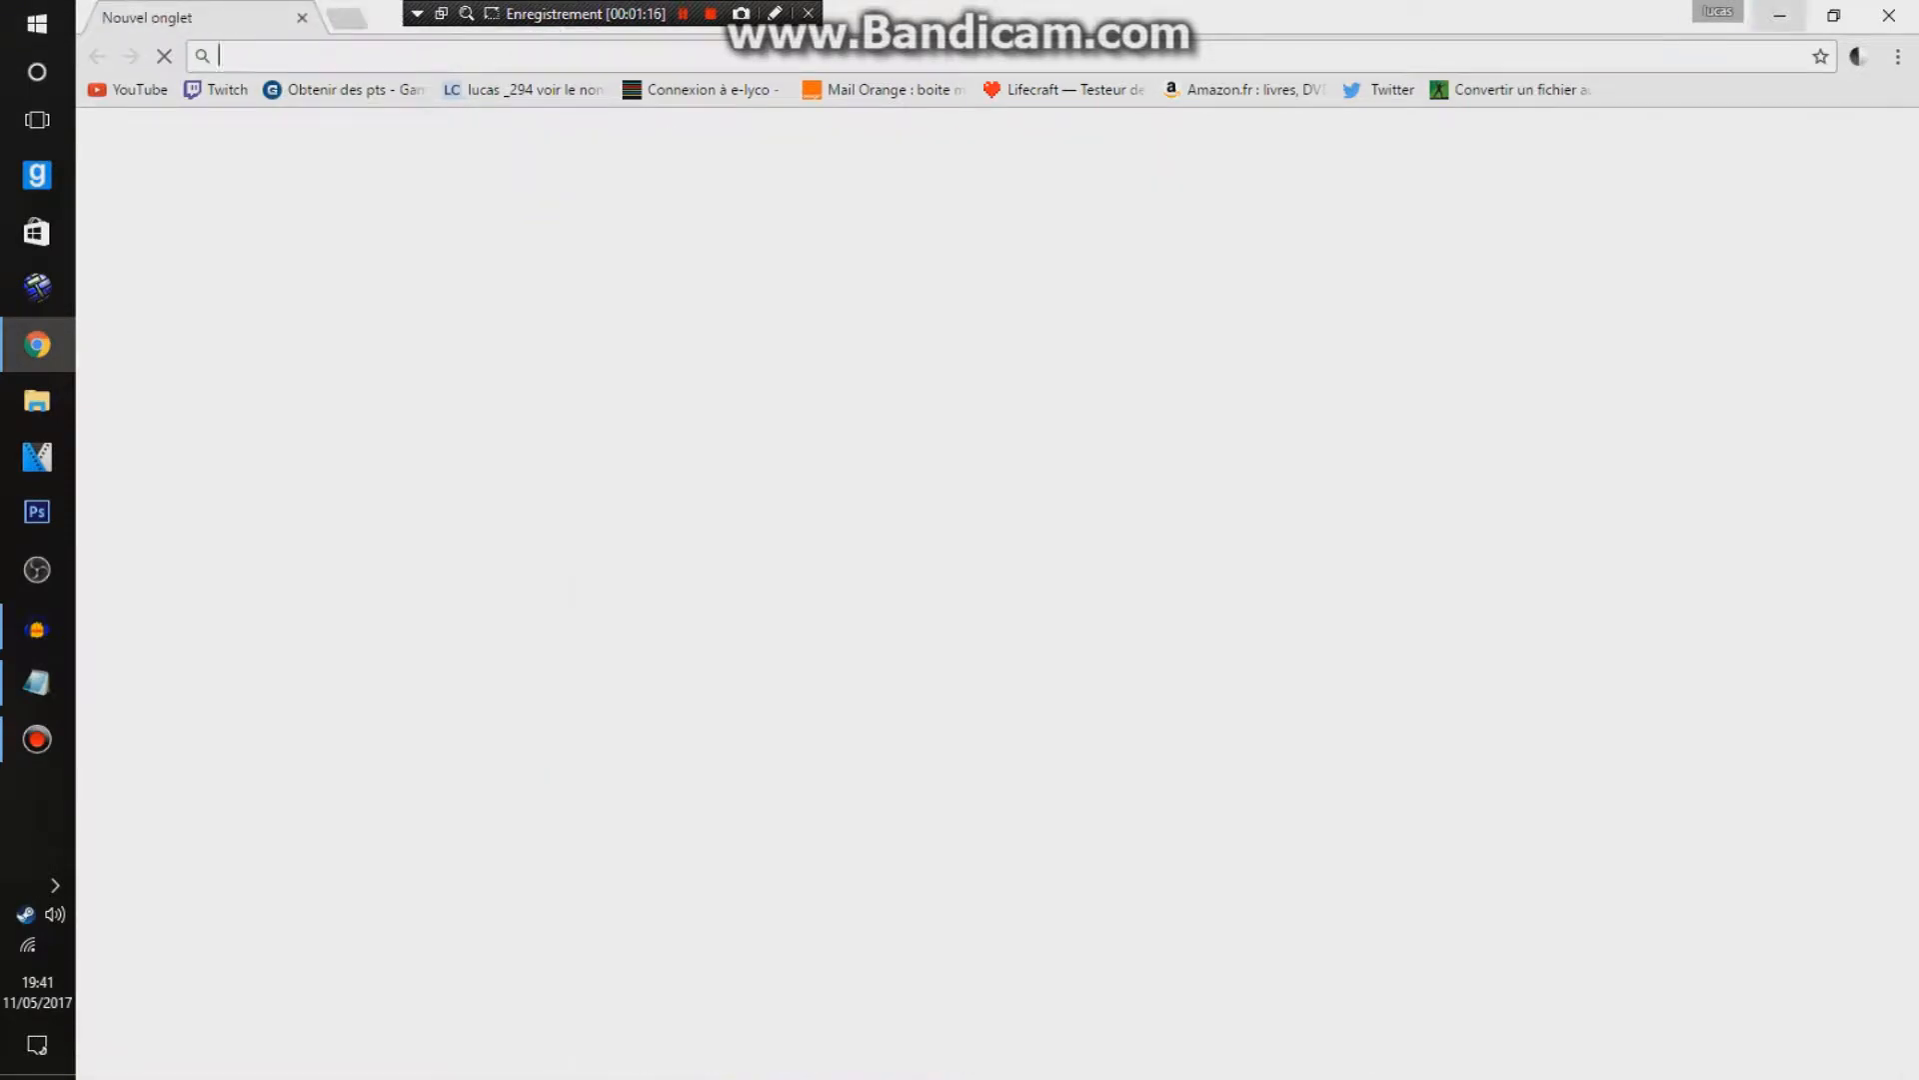
Step: Go back to the desktop and launch paint.net from its shortcut
click(1779, 15)
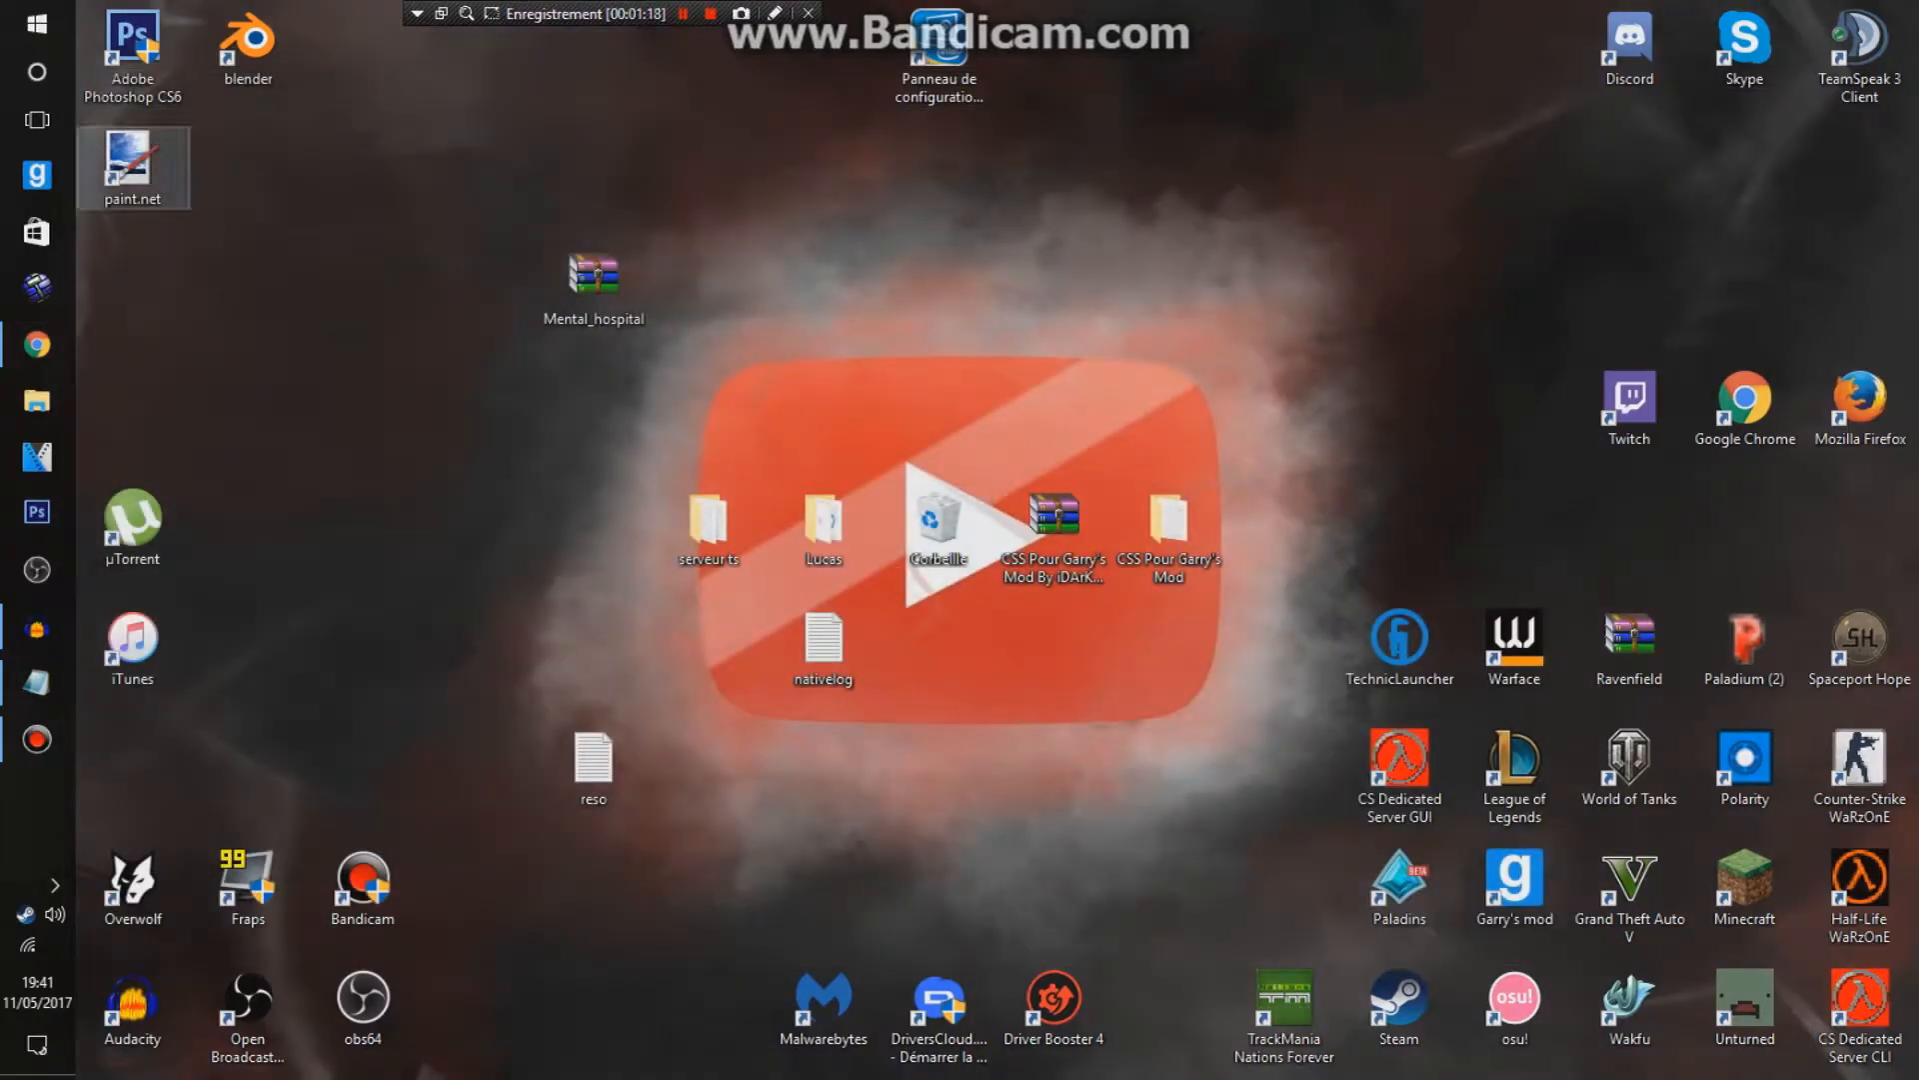
click(133, 165)
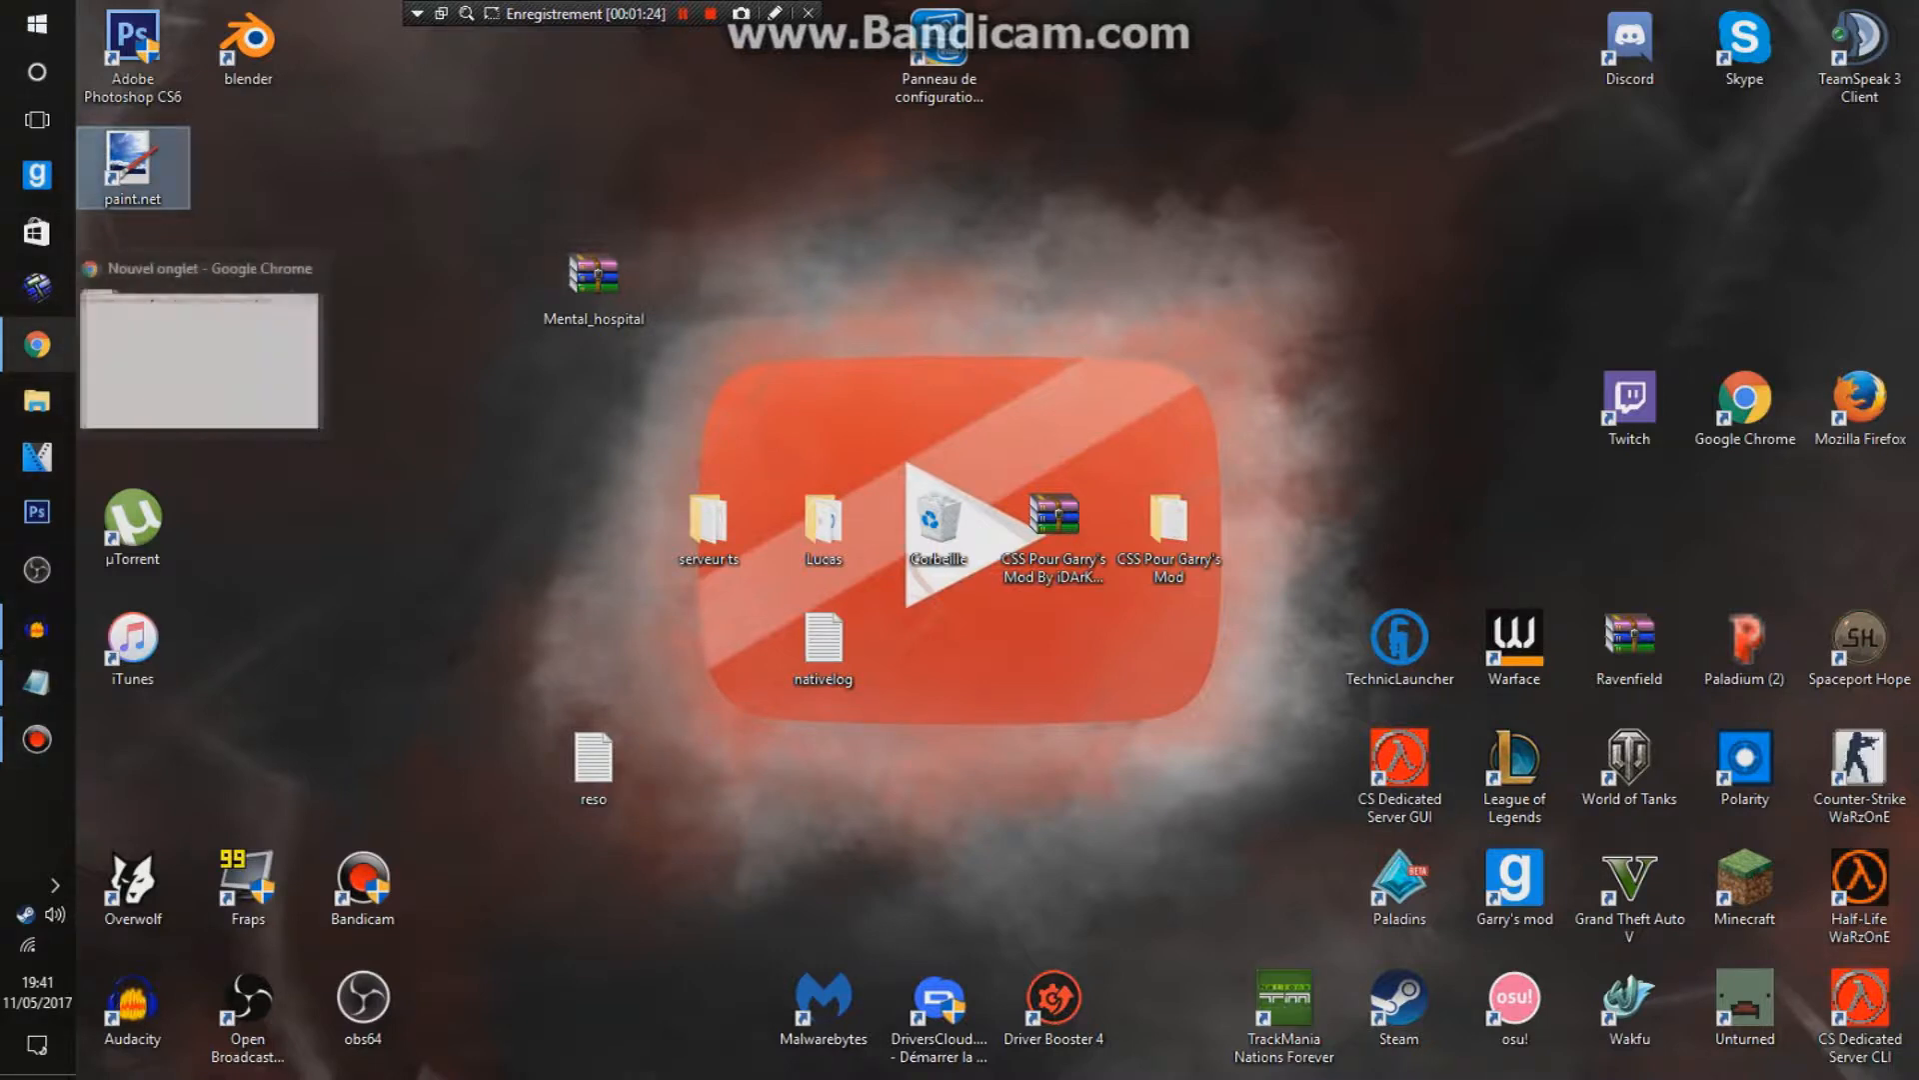
Step: Switch to Chrome and search Google Images for "fond diamond"
click(37, 345)
text(fond)
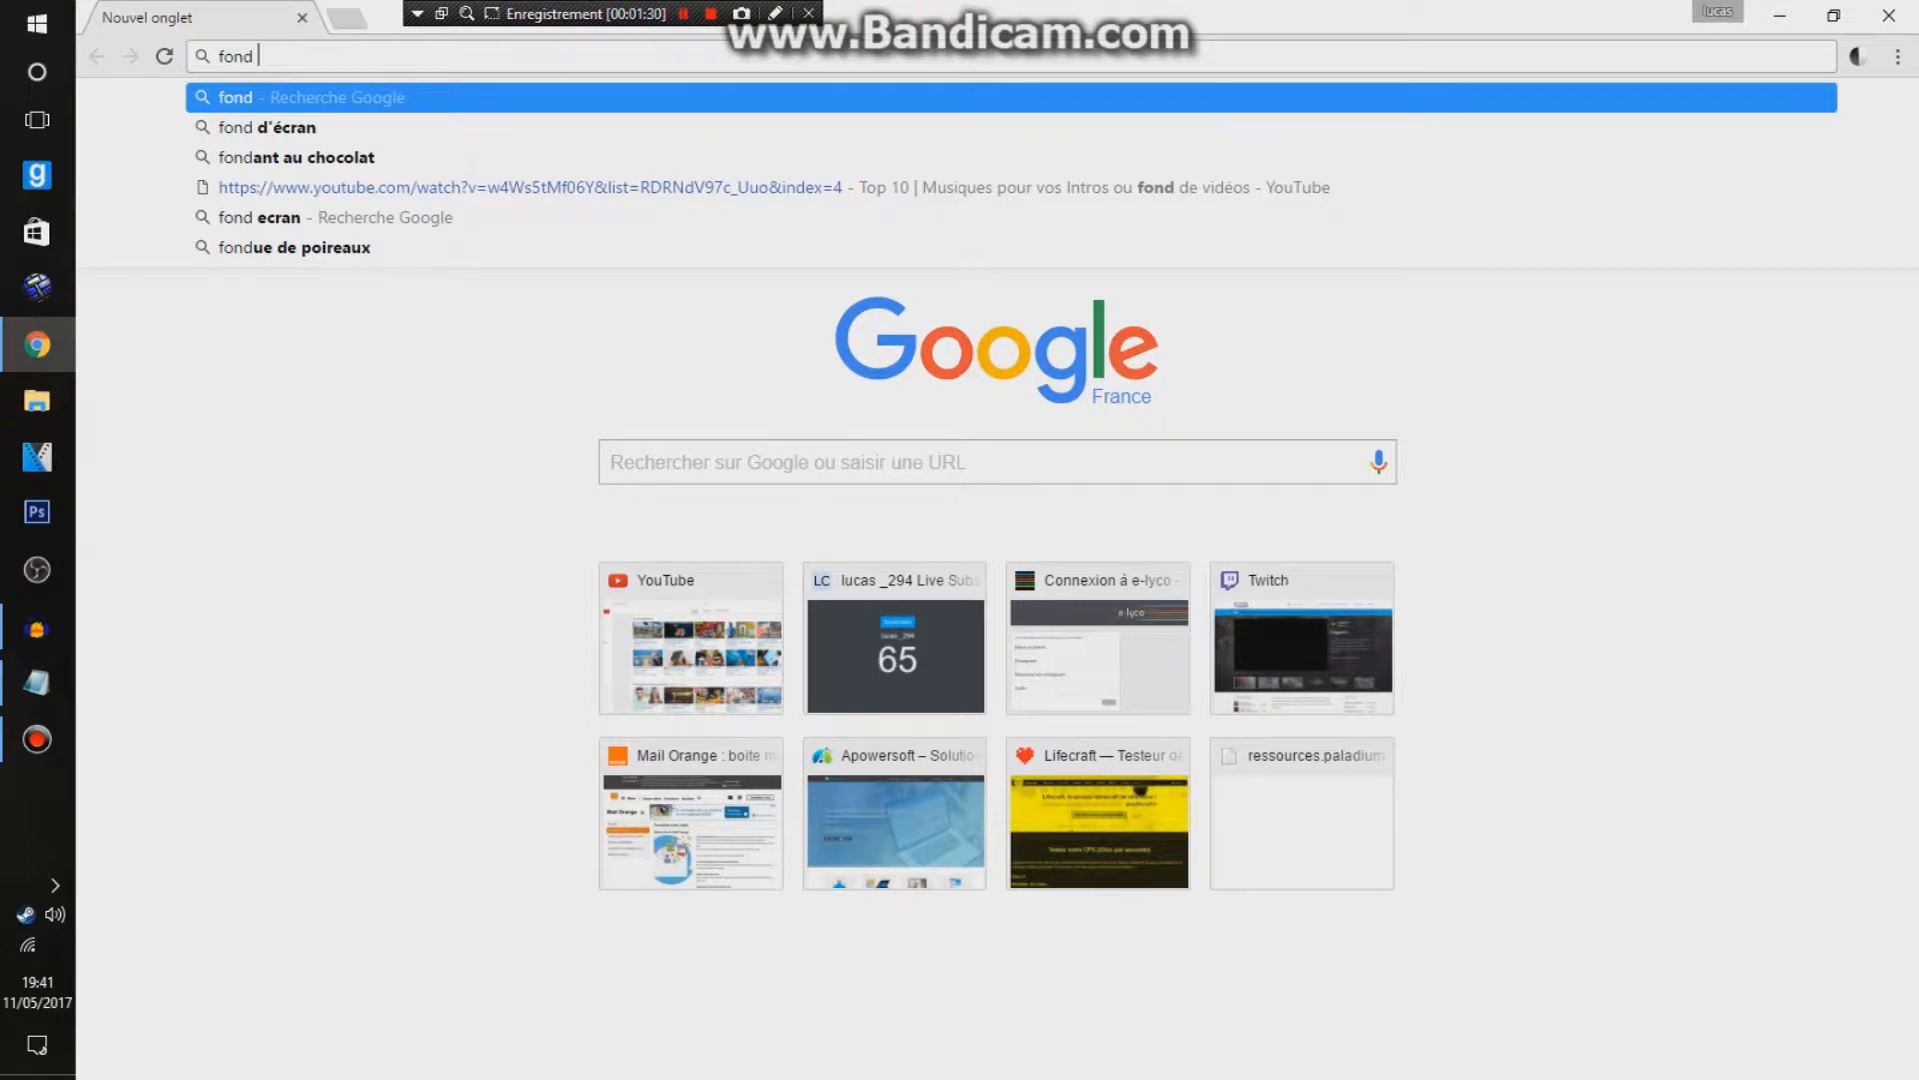
text(dia)
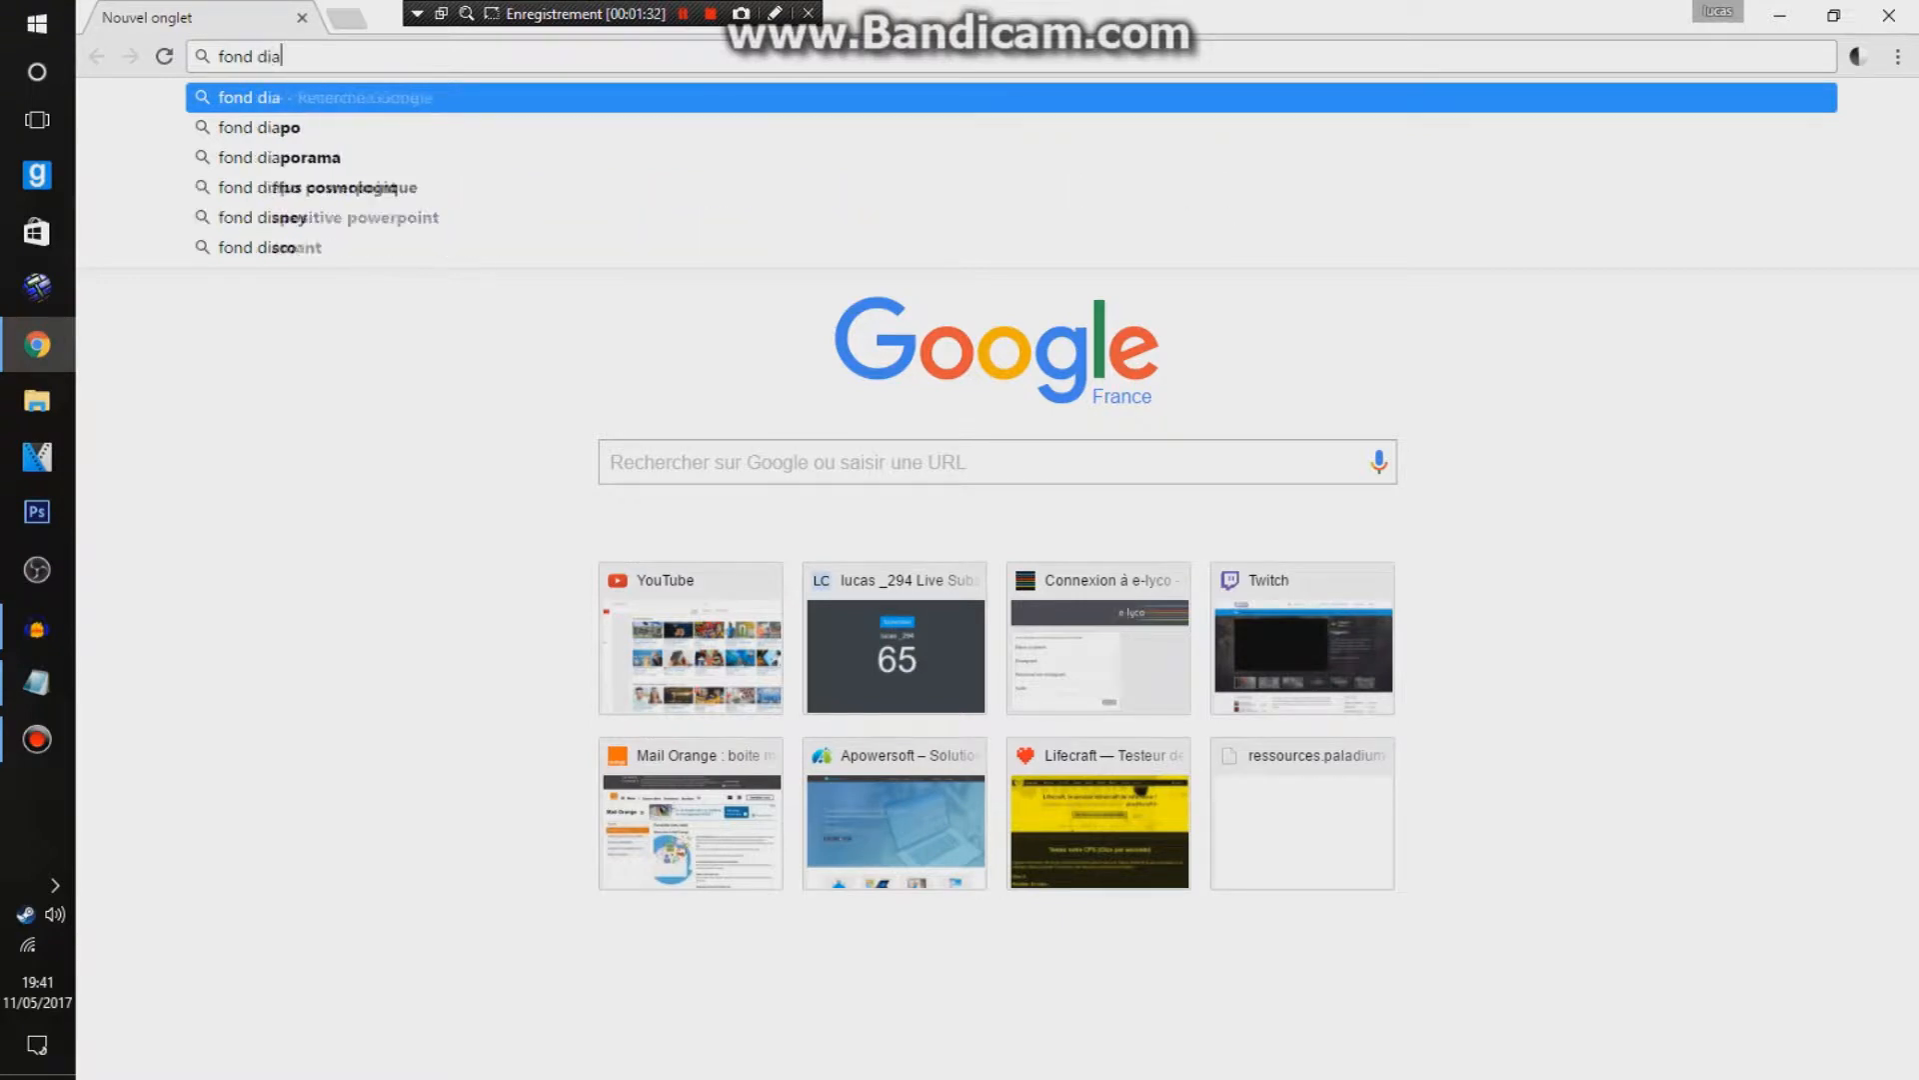
text(mond)
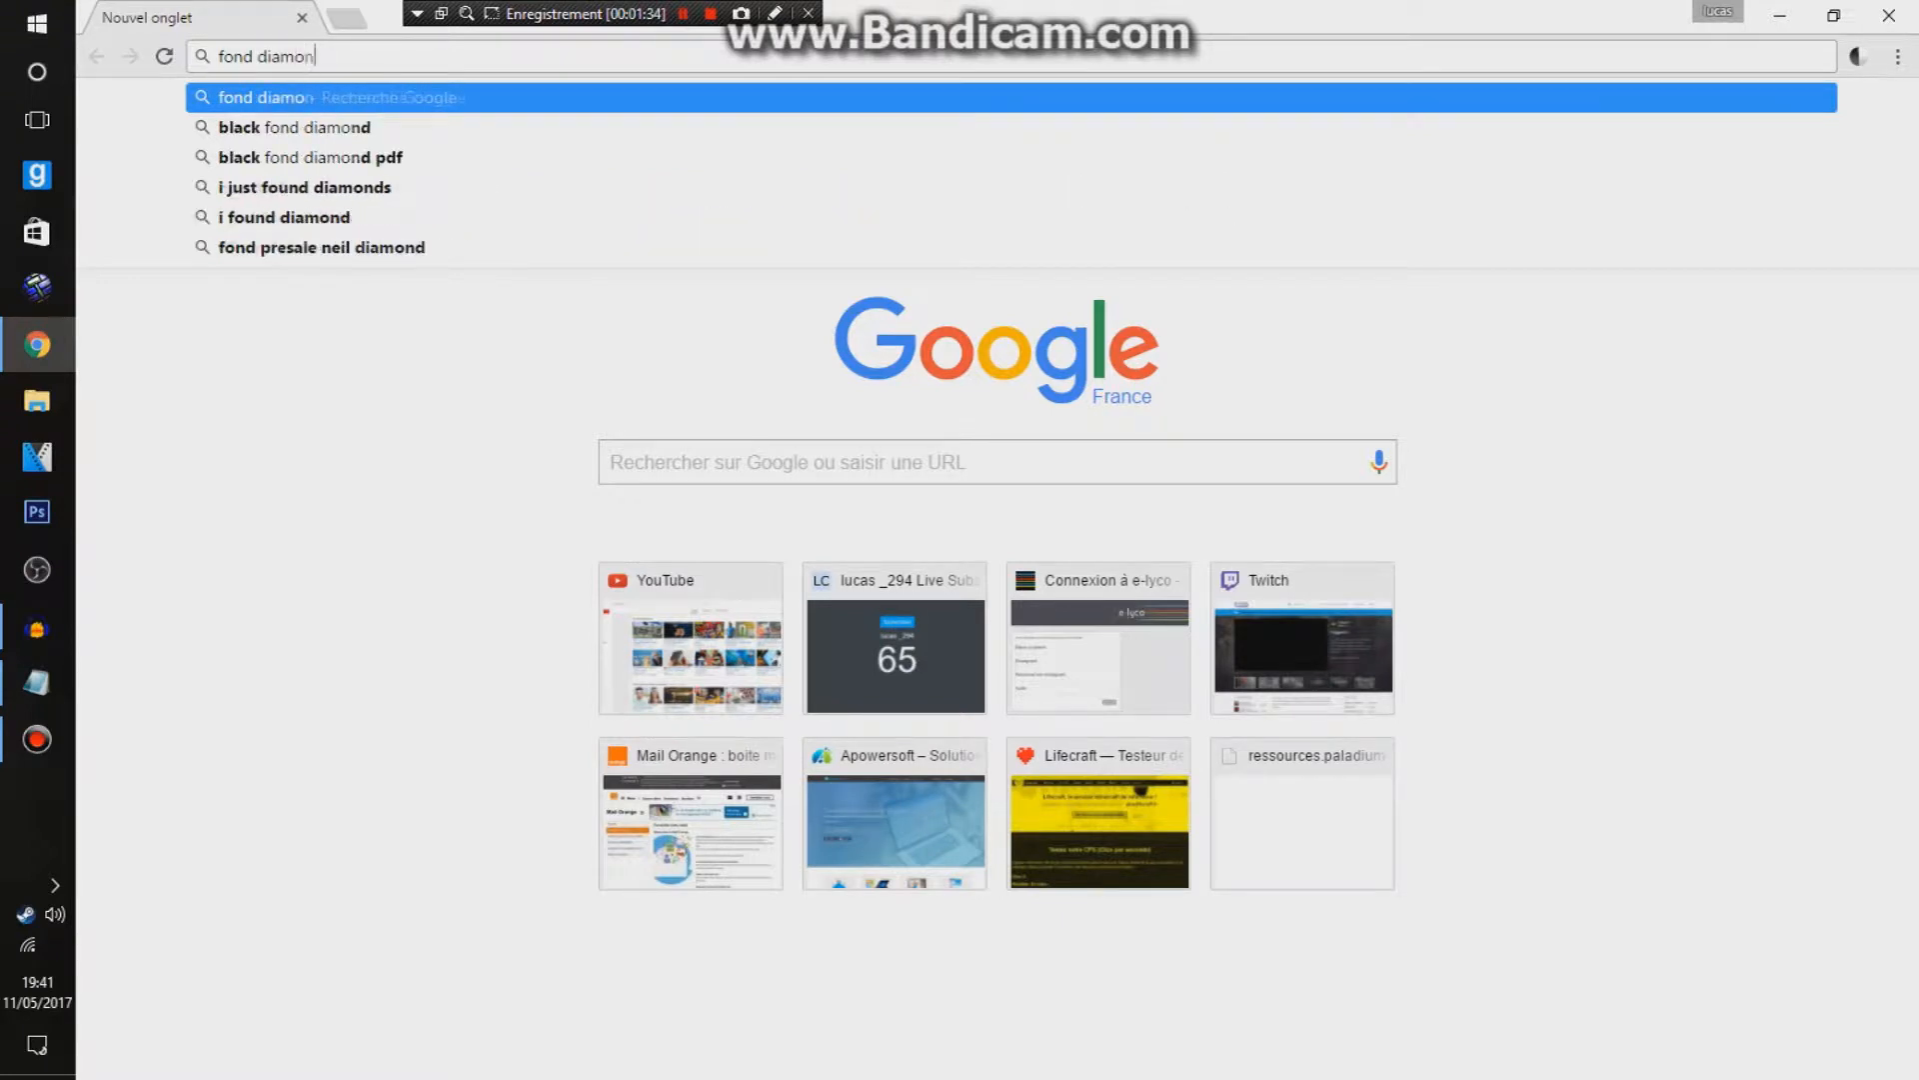
key(Return)
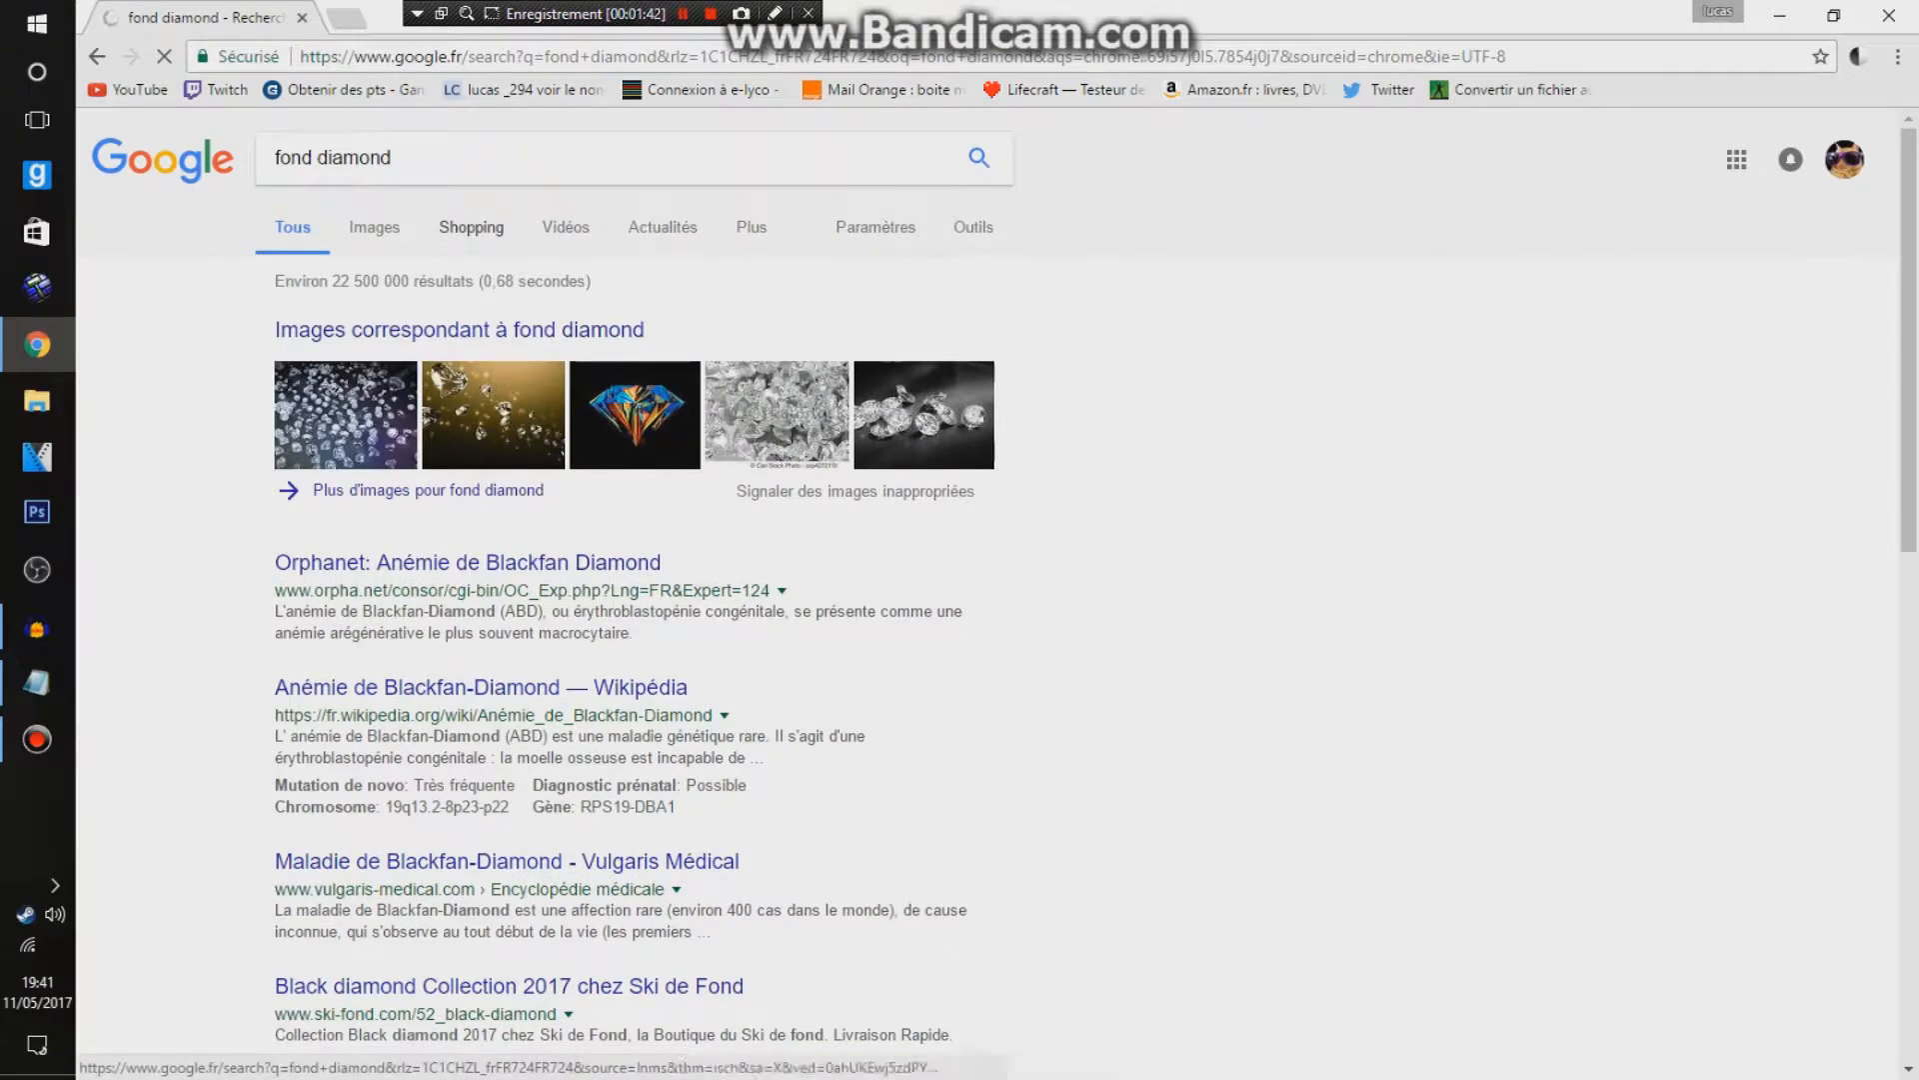
click(374, 227)
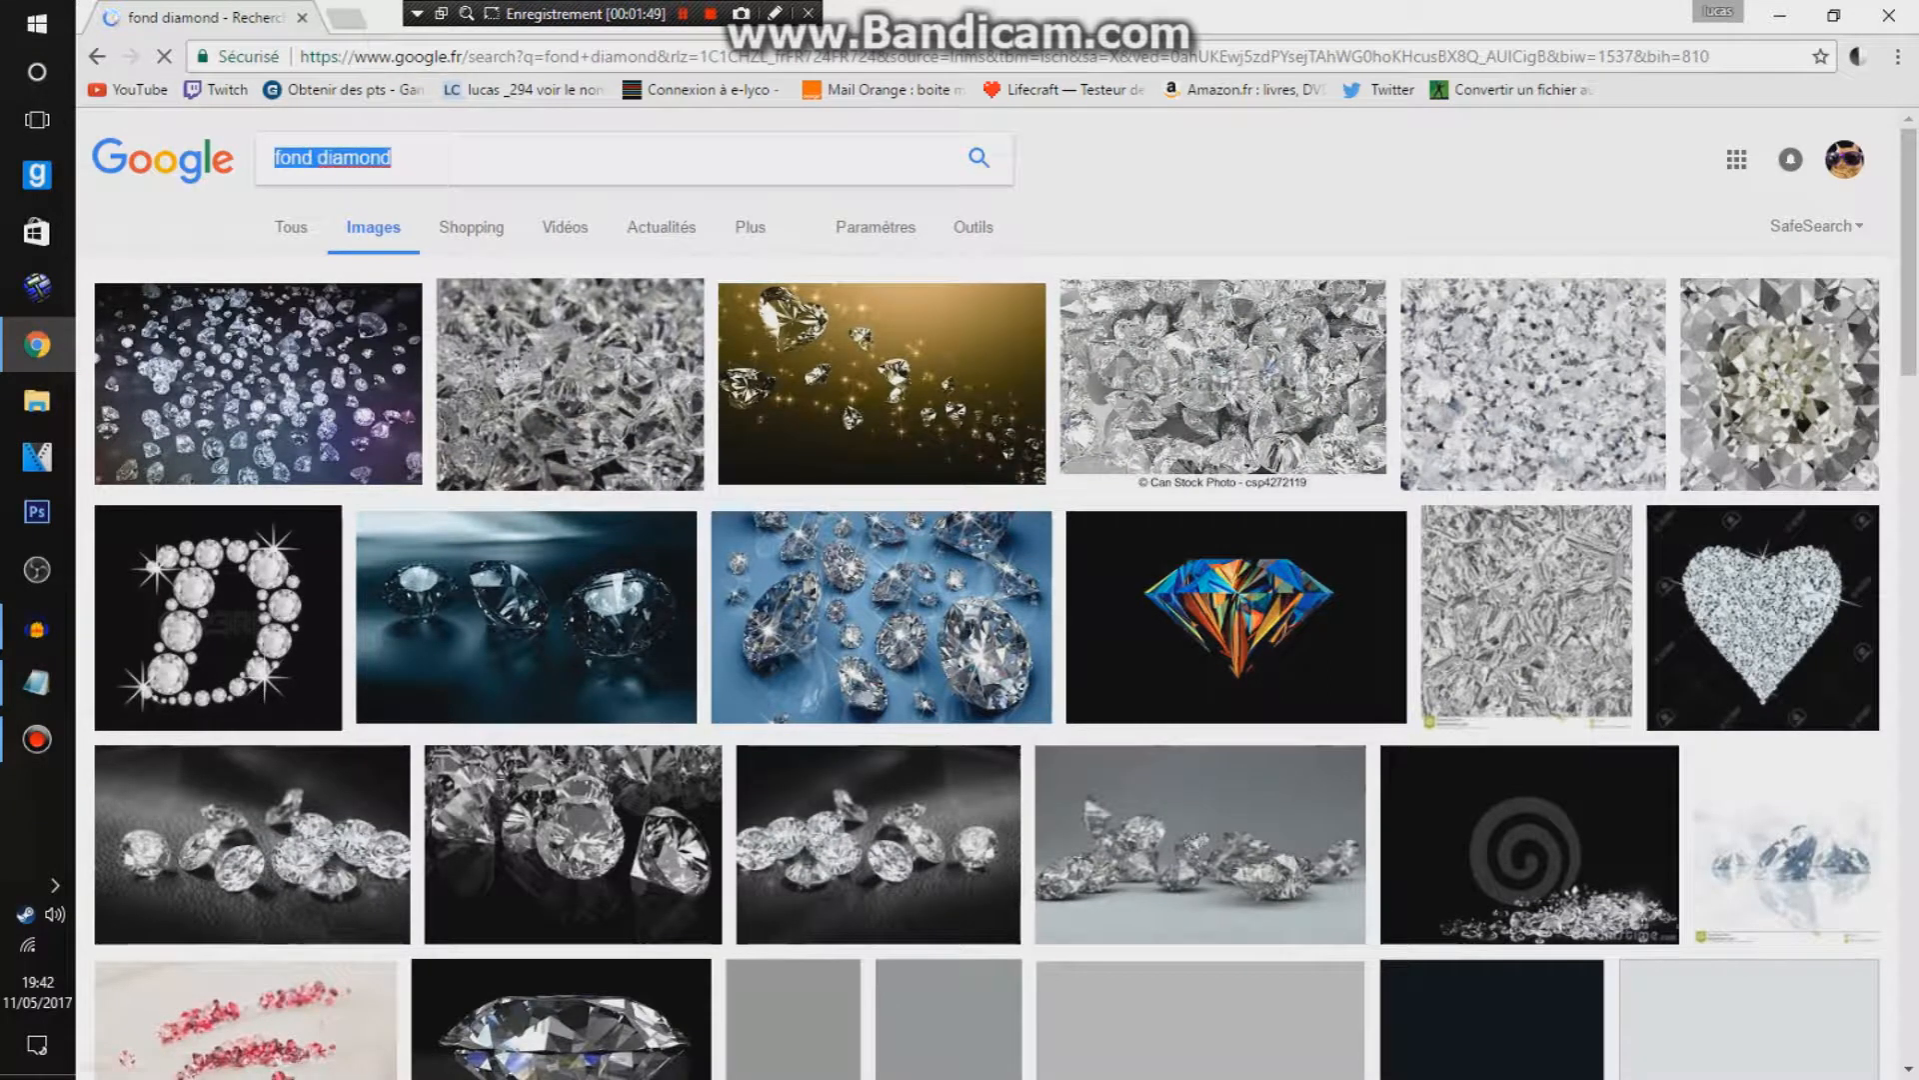
Step: Replace the image search query with "fond parquet multicolore" and run the search
key(BackSpace)
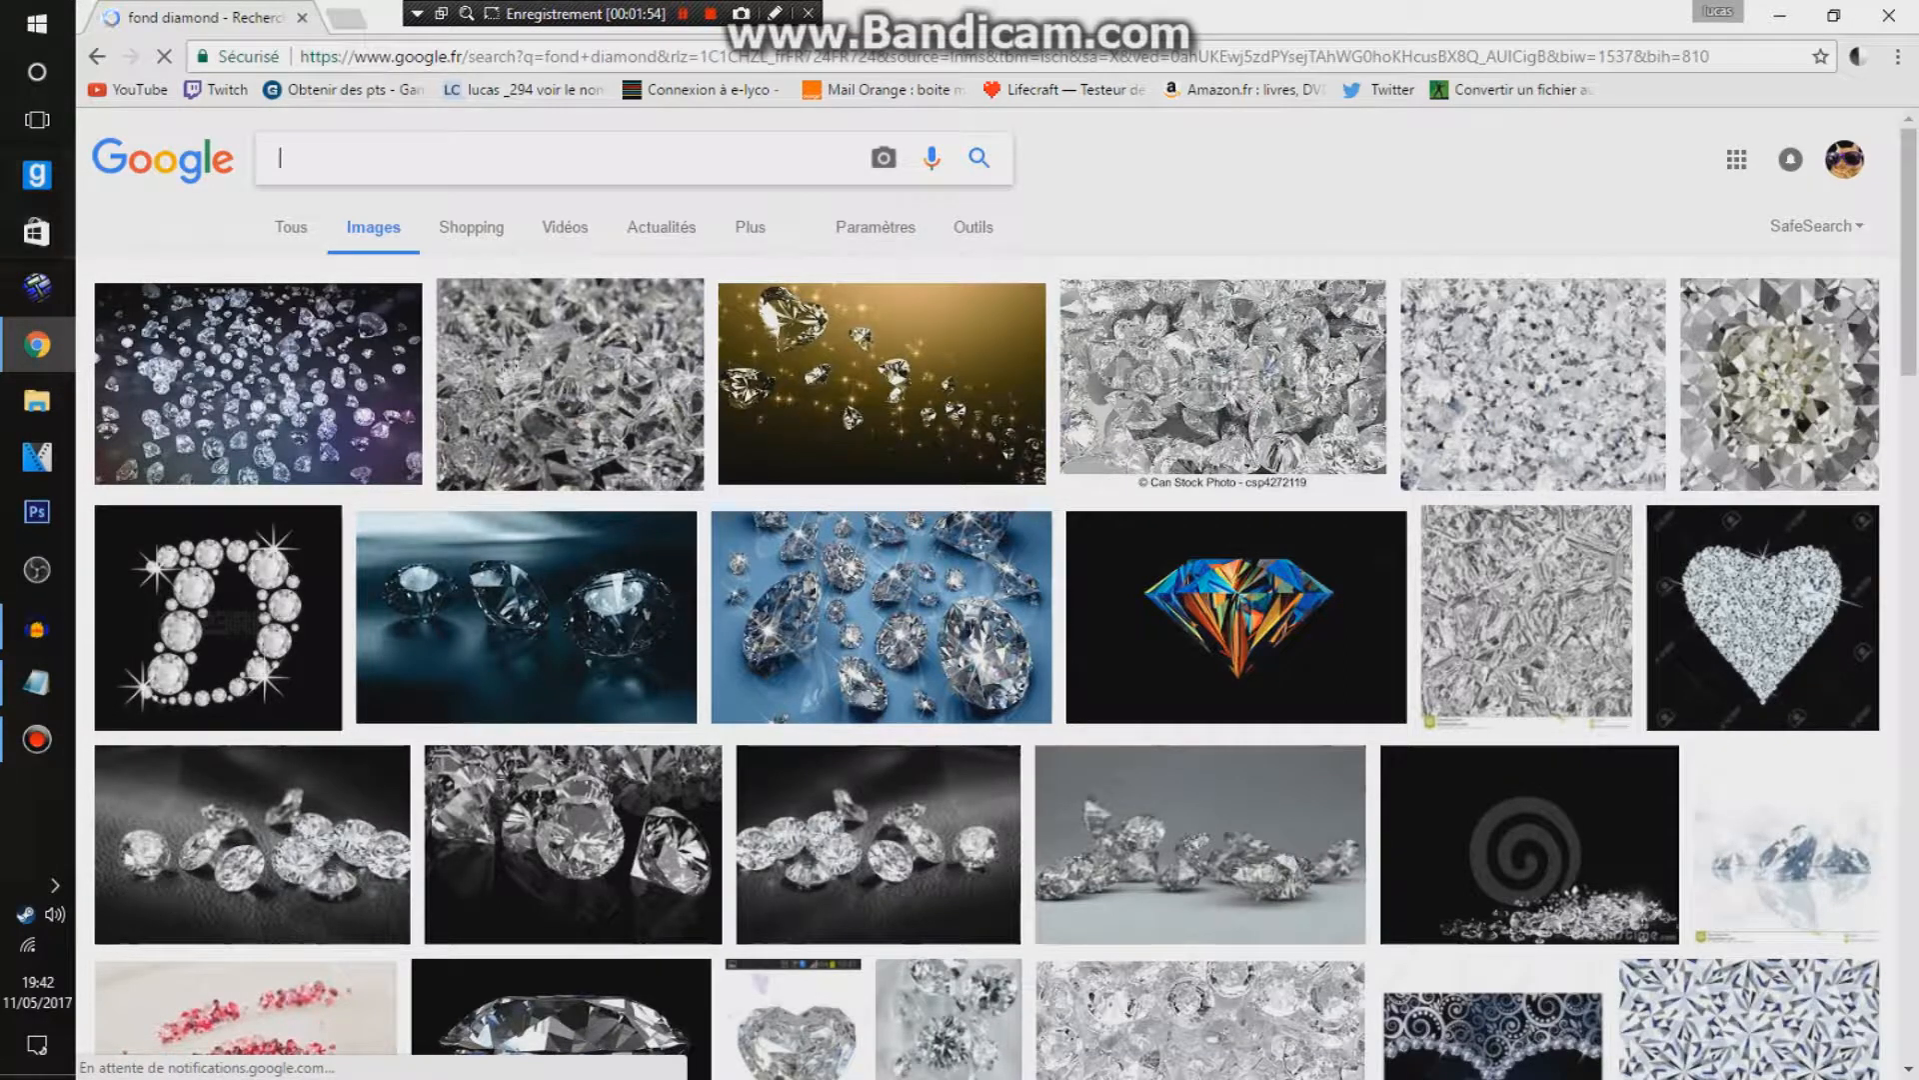
text(fond )
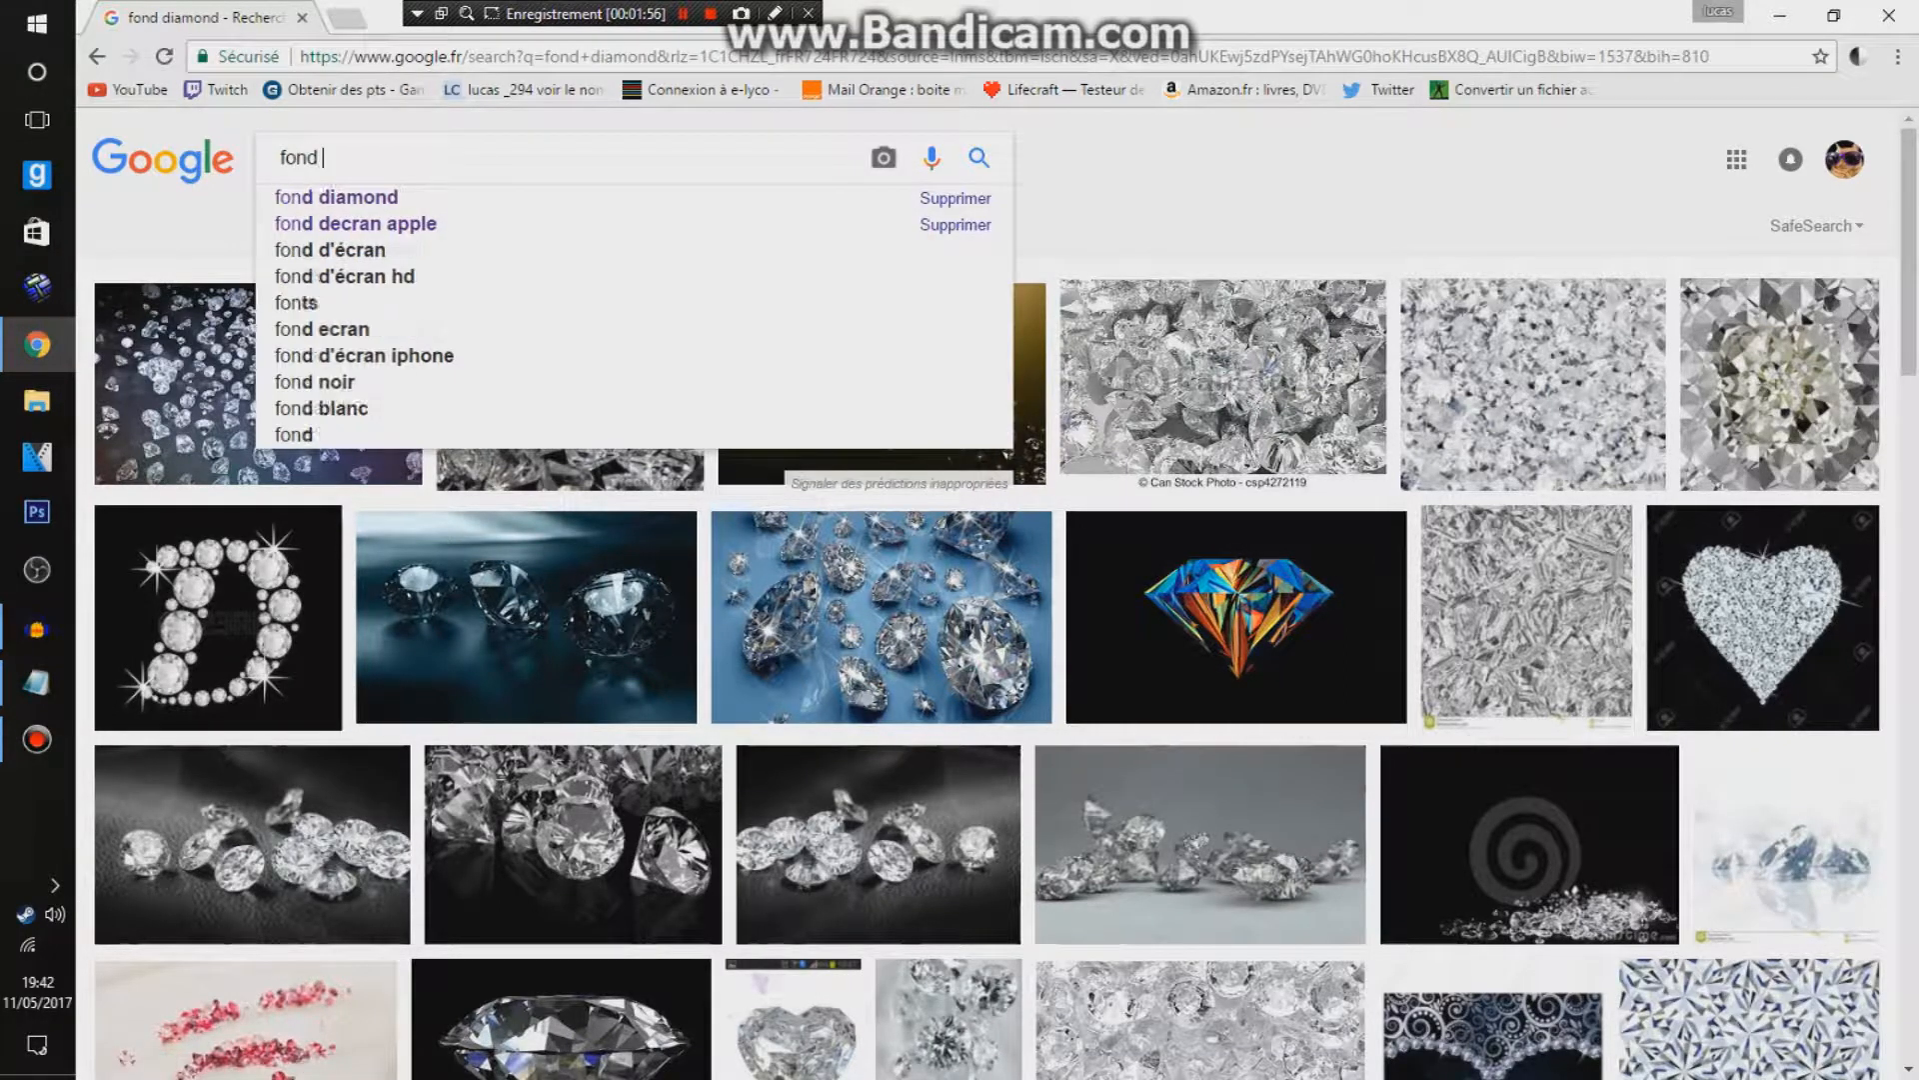
text(parquet multicolore)
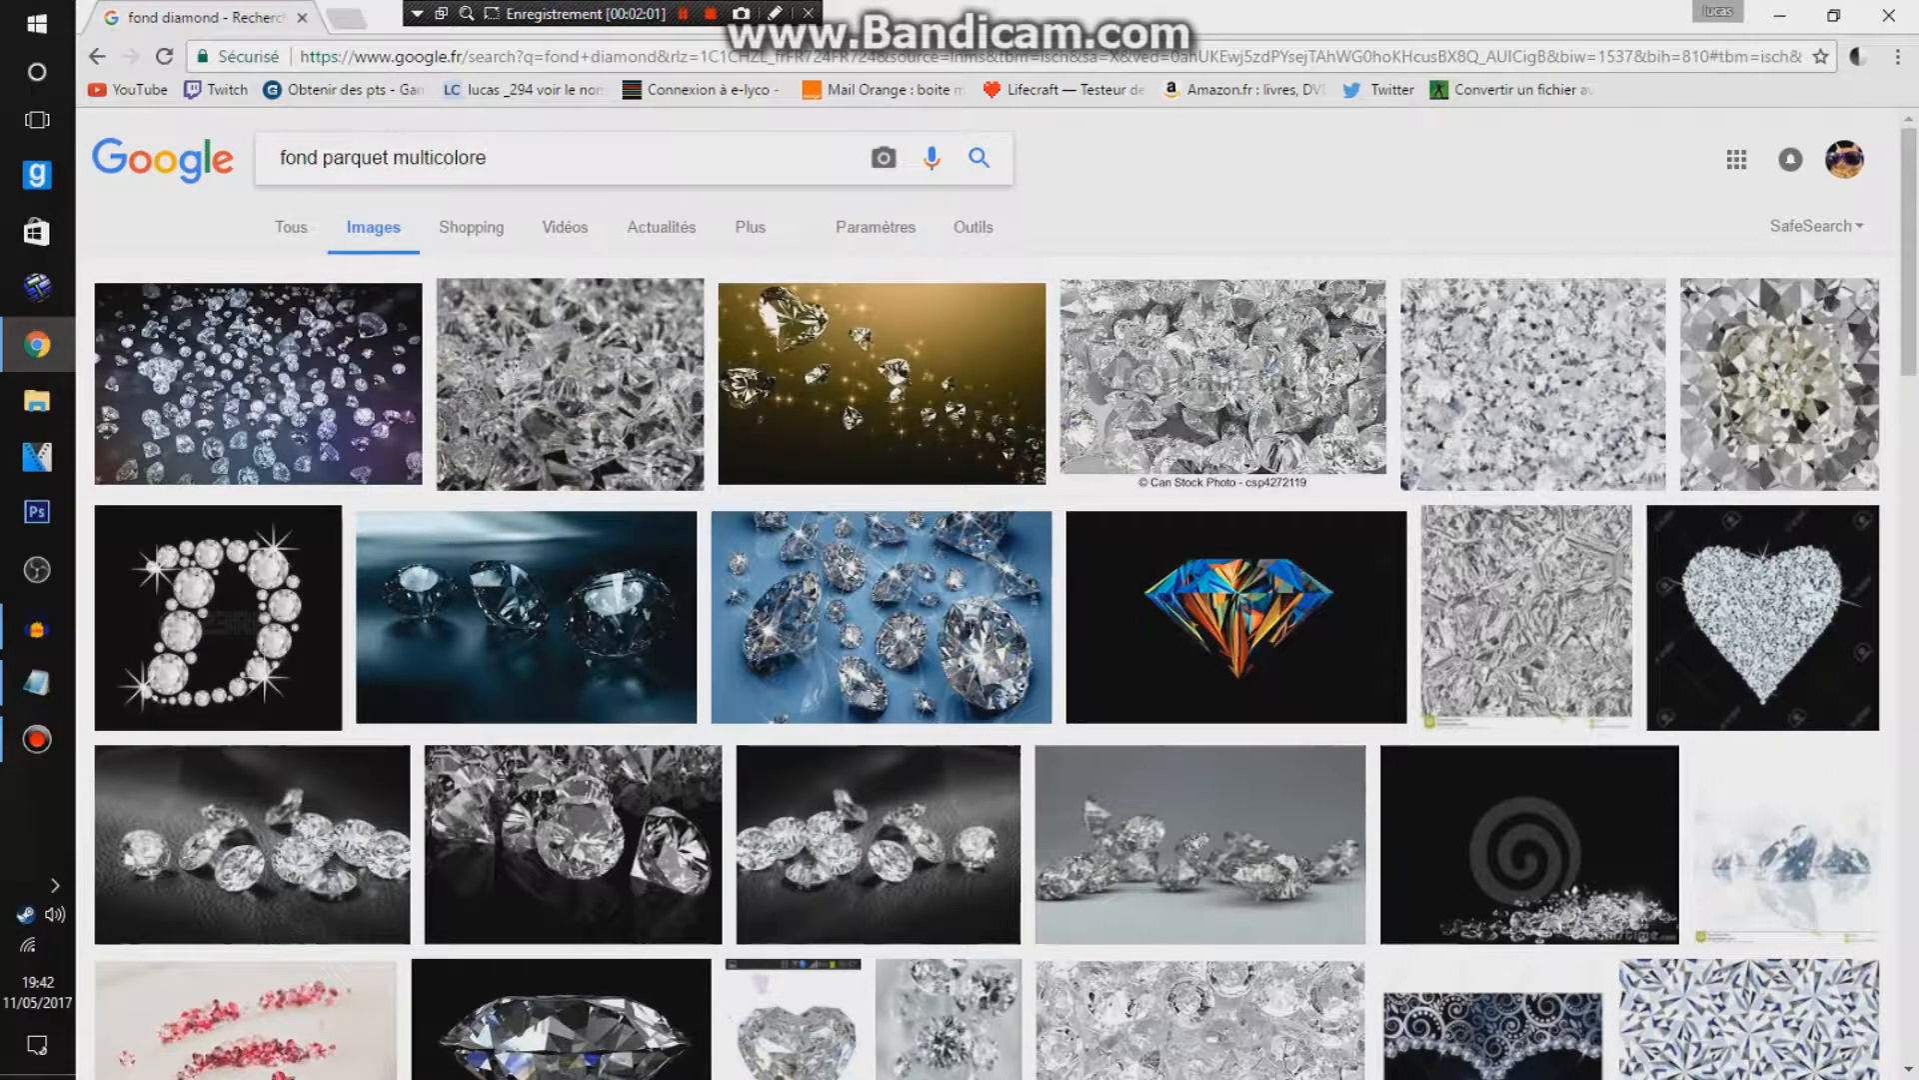
key(Return)
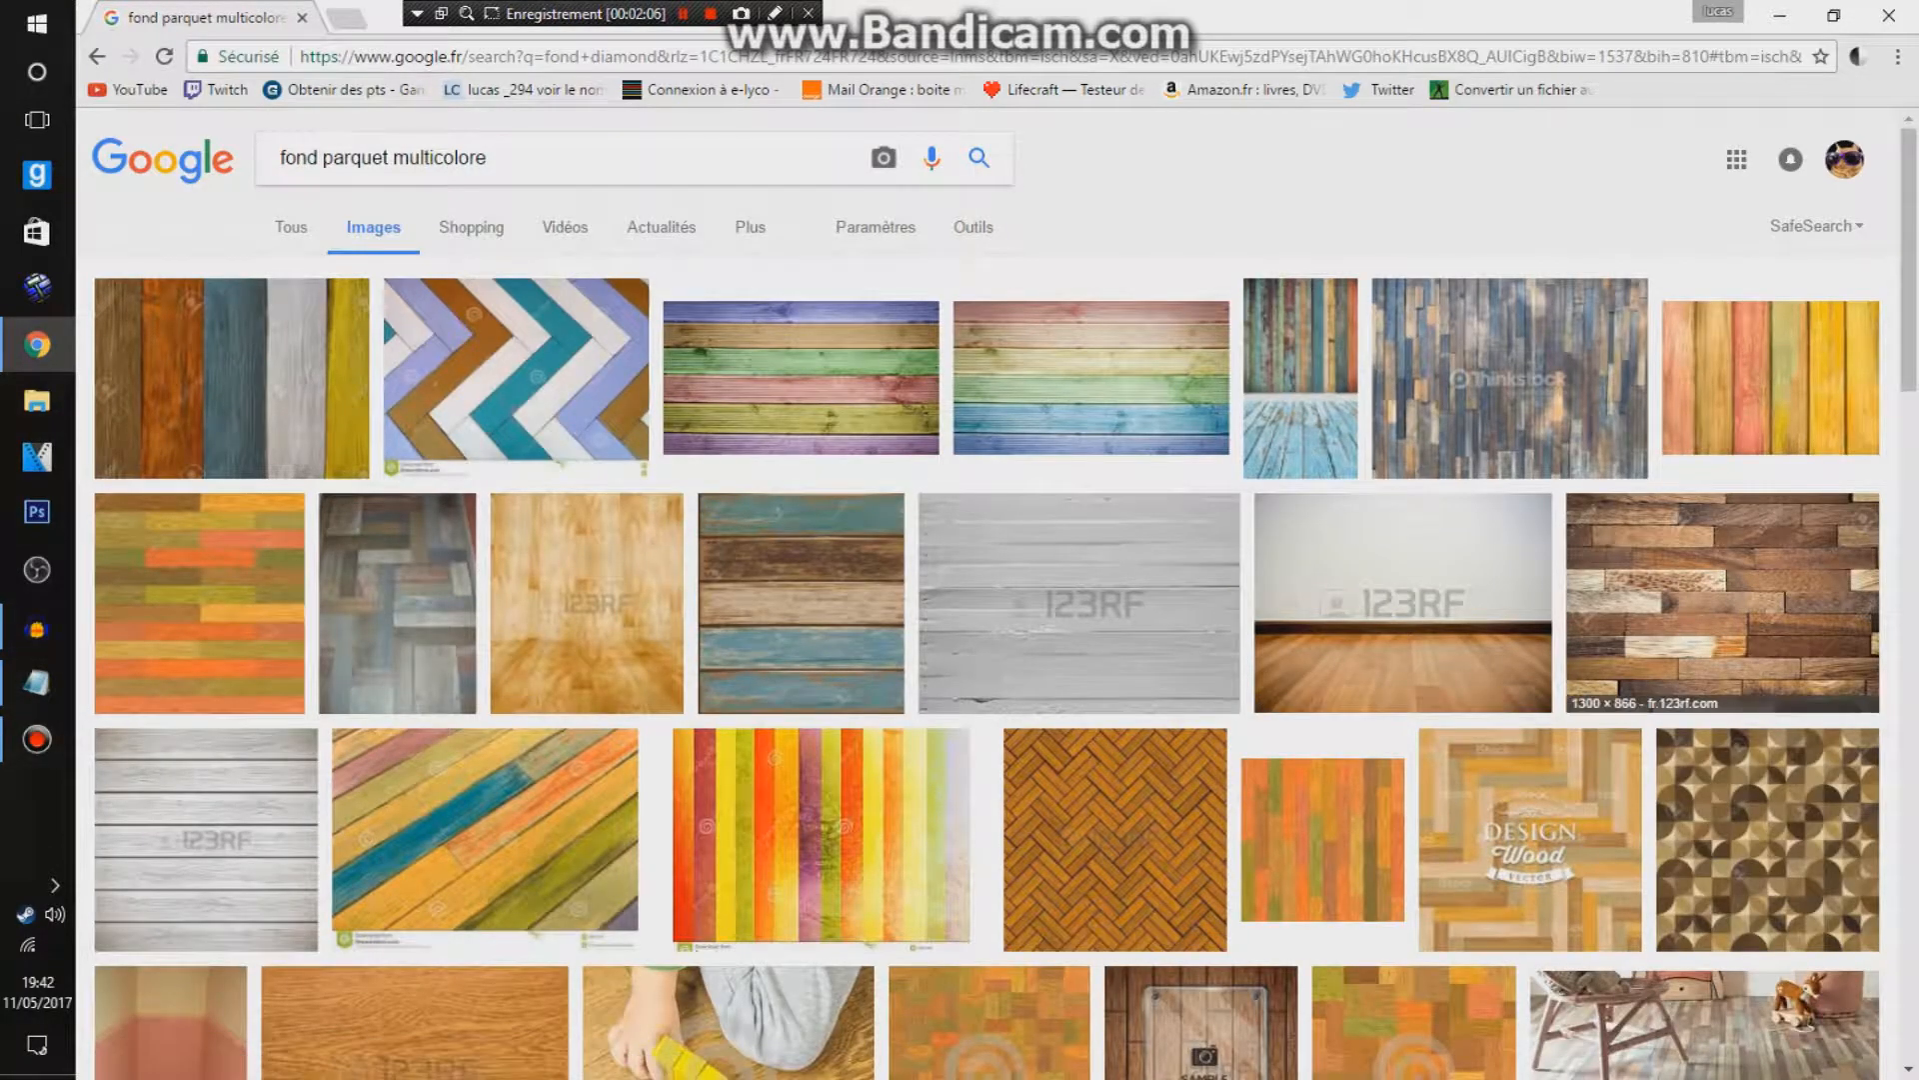
Step: Browse the parquet image results for a usable background, previewing dark wood textures and the brown wooden-bar parquet picture
scroll(1415, 450, down, 6)
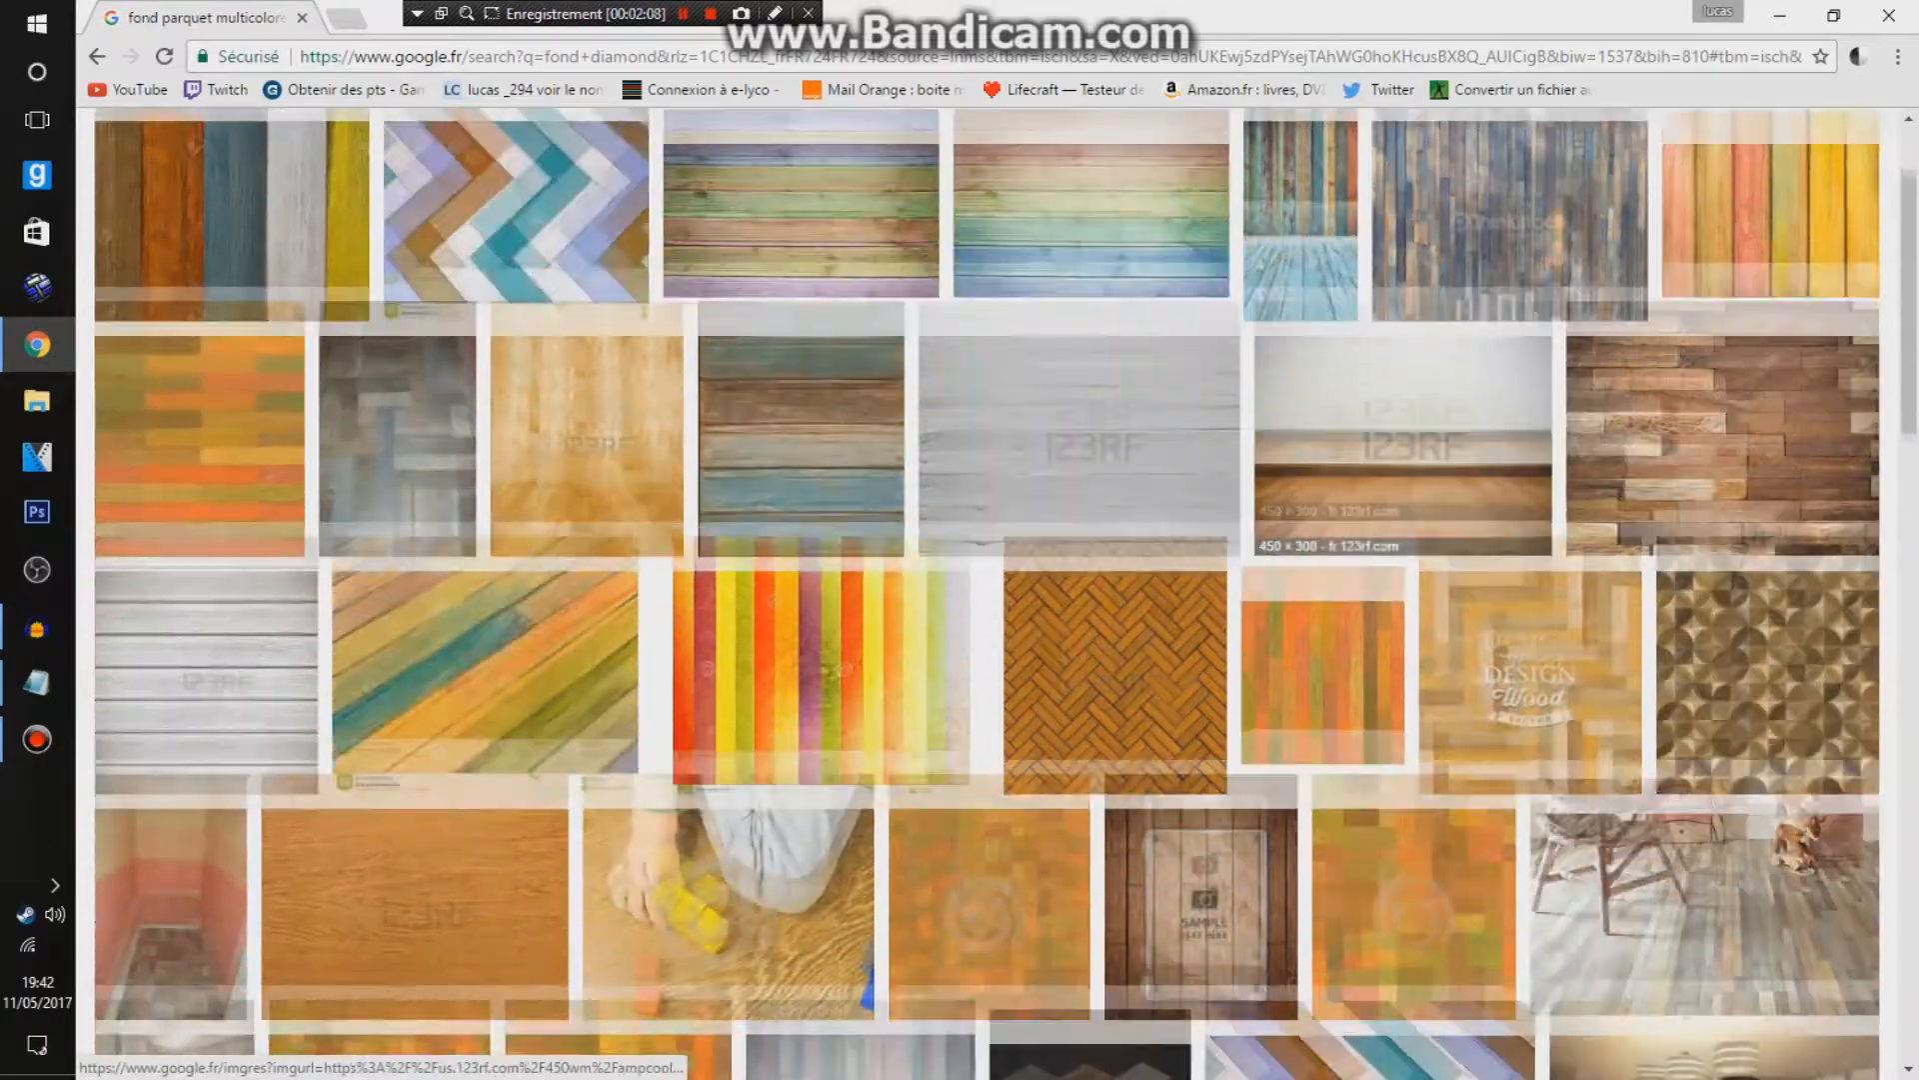
scroll(1414, 450, down, 7)
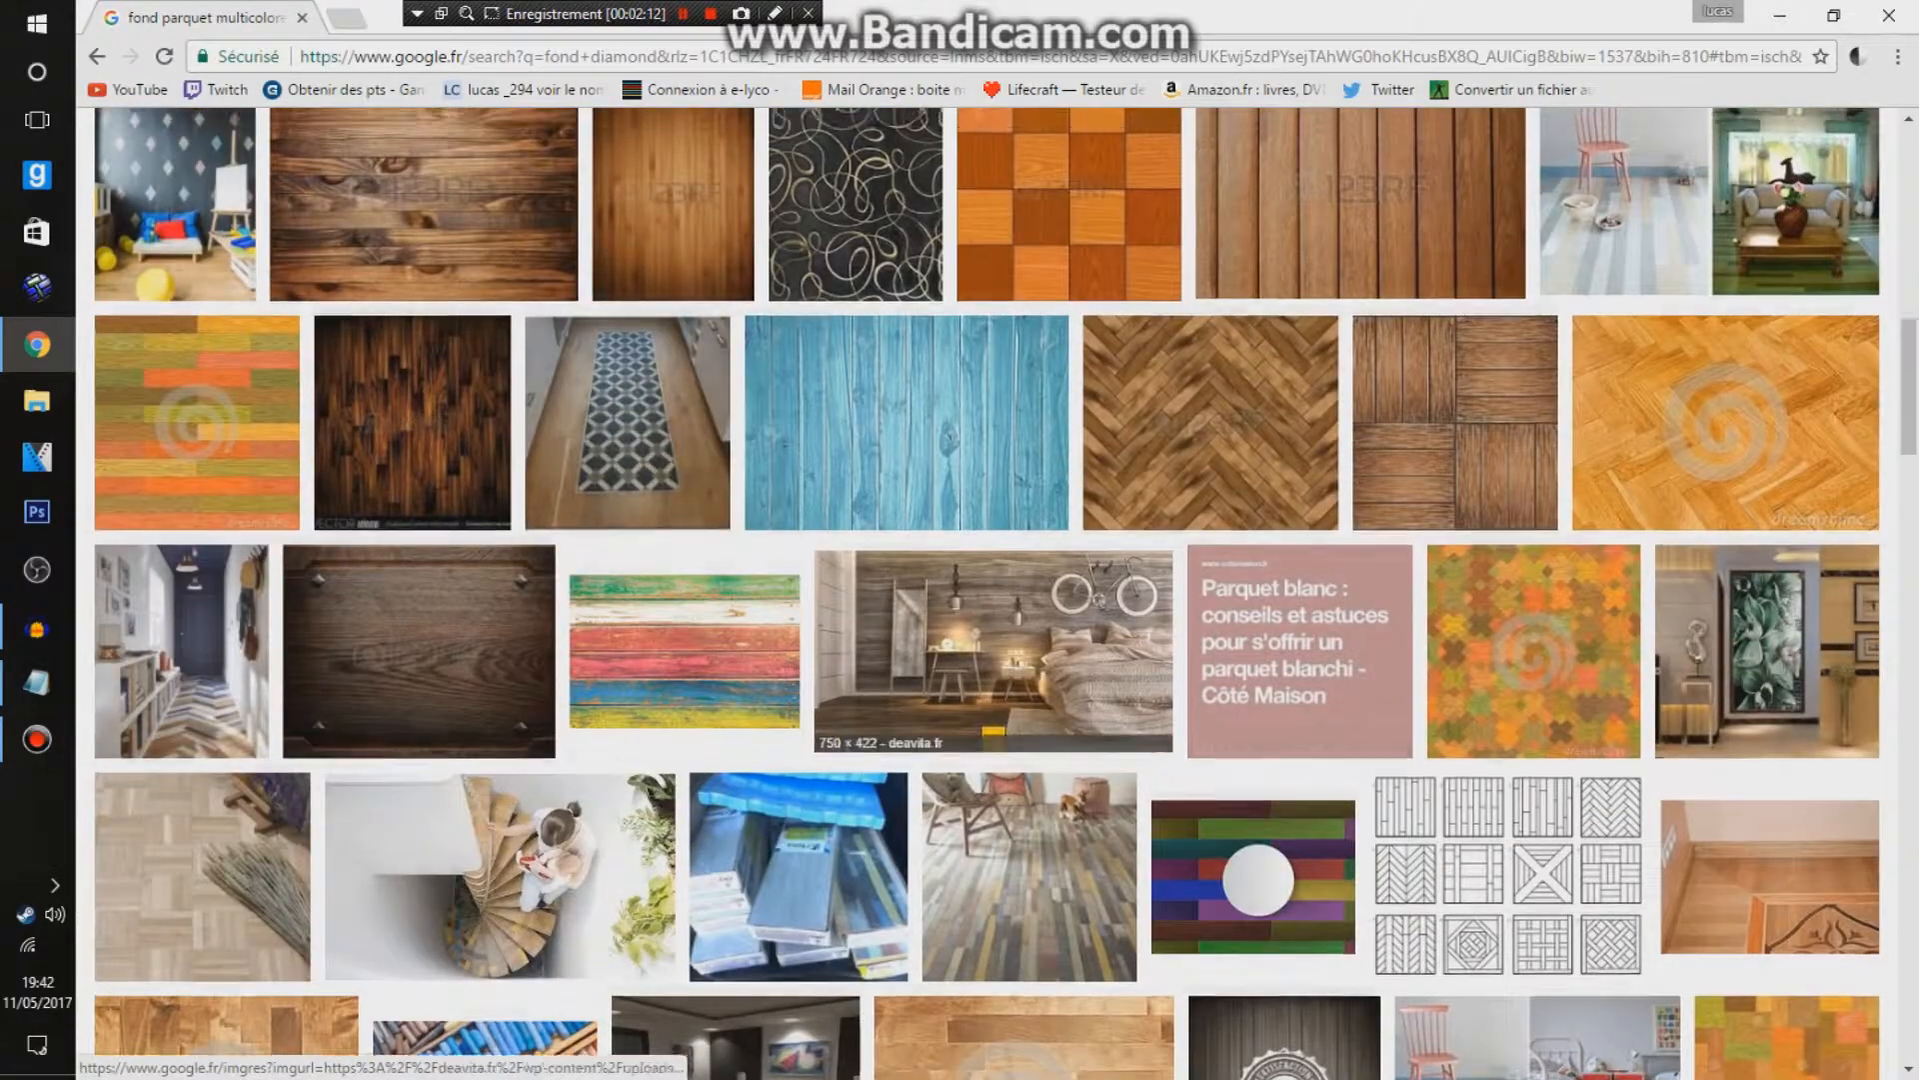
scroll(180, 800, up, 2)
click(422, 900)
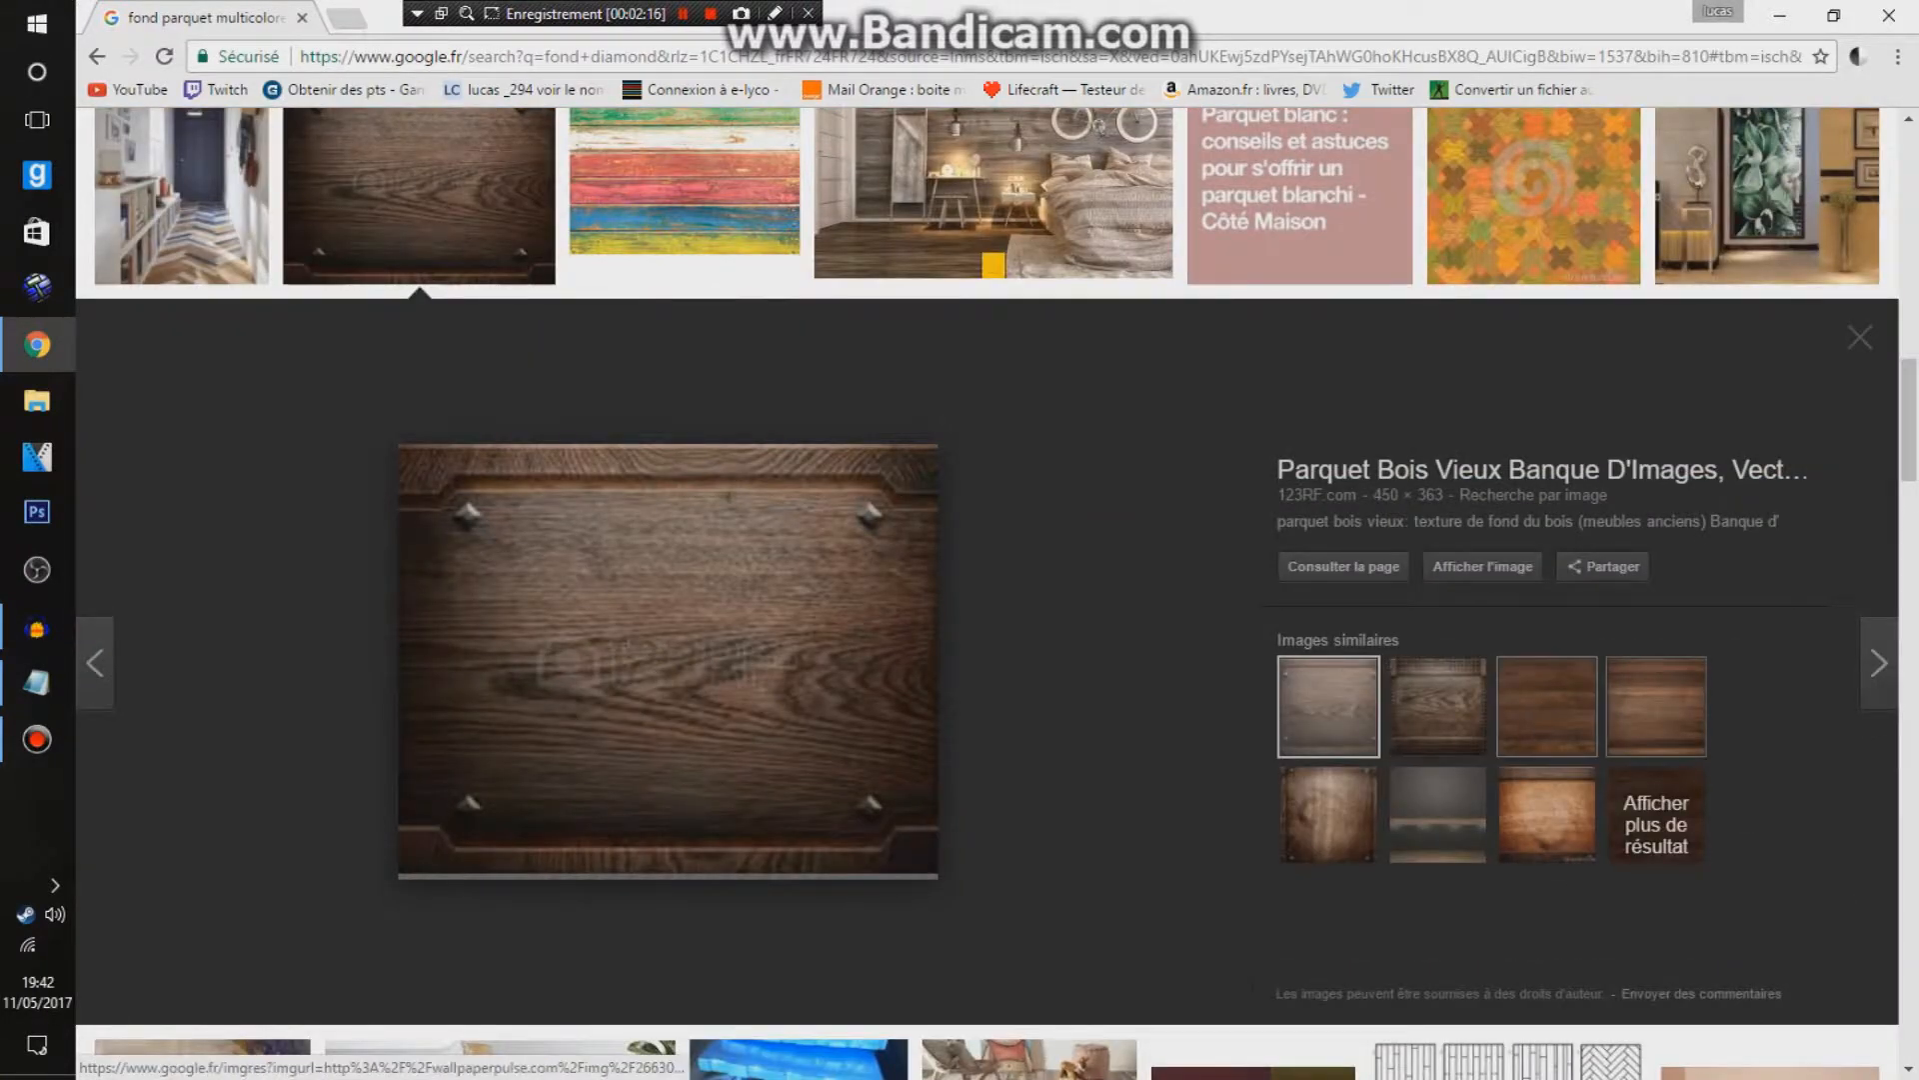
click(1547, 706)
scroll(988, 600, down, 2)
scroll(987, 599, up, 2)
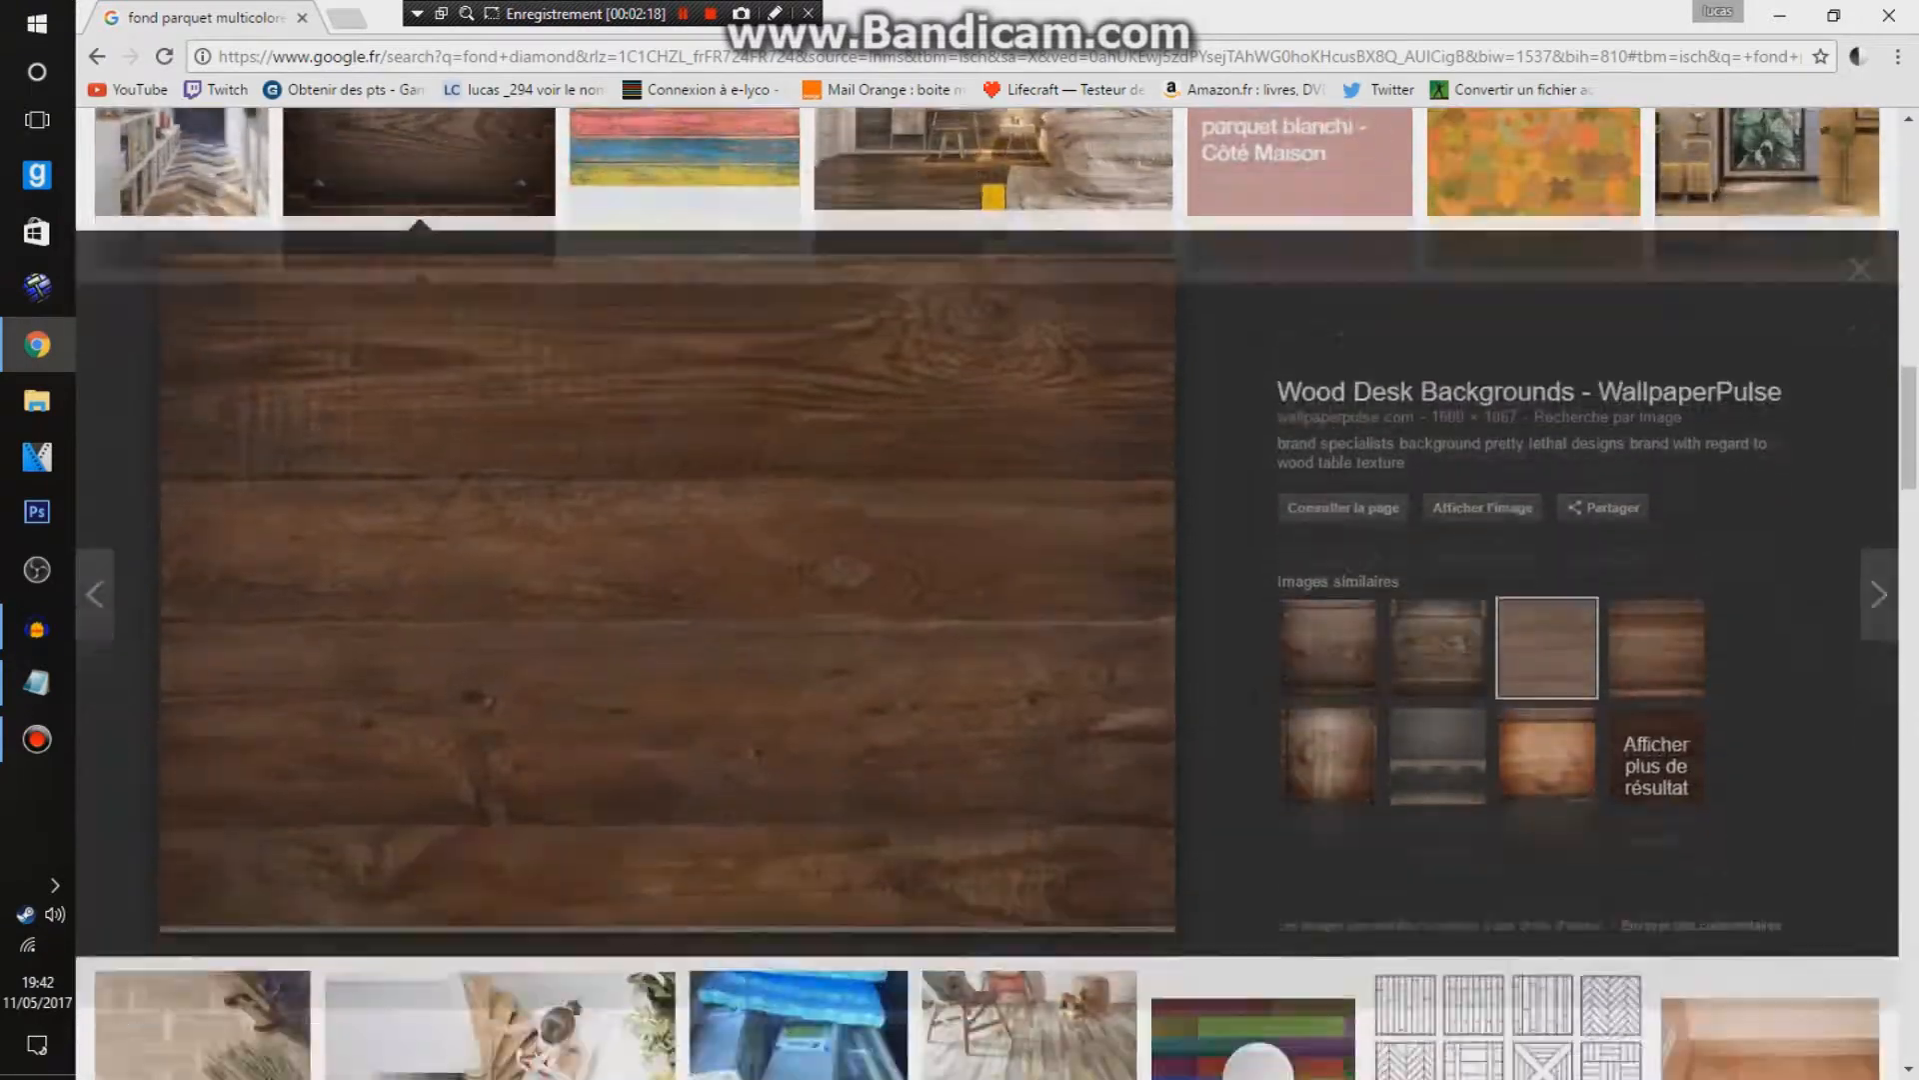
scroll(988, 599, down, 5)
scroll(987, 600, down, 8)
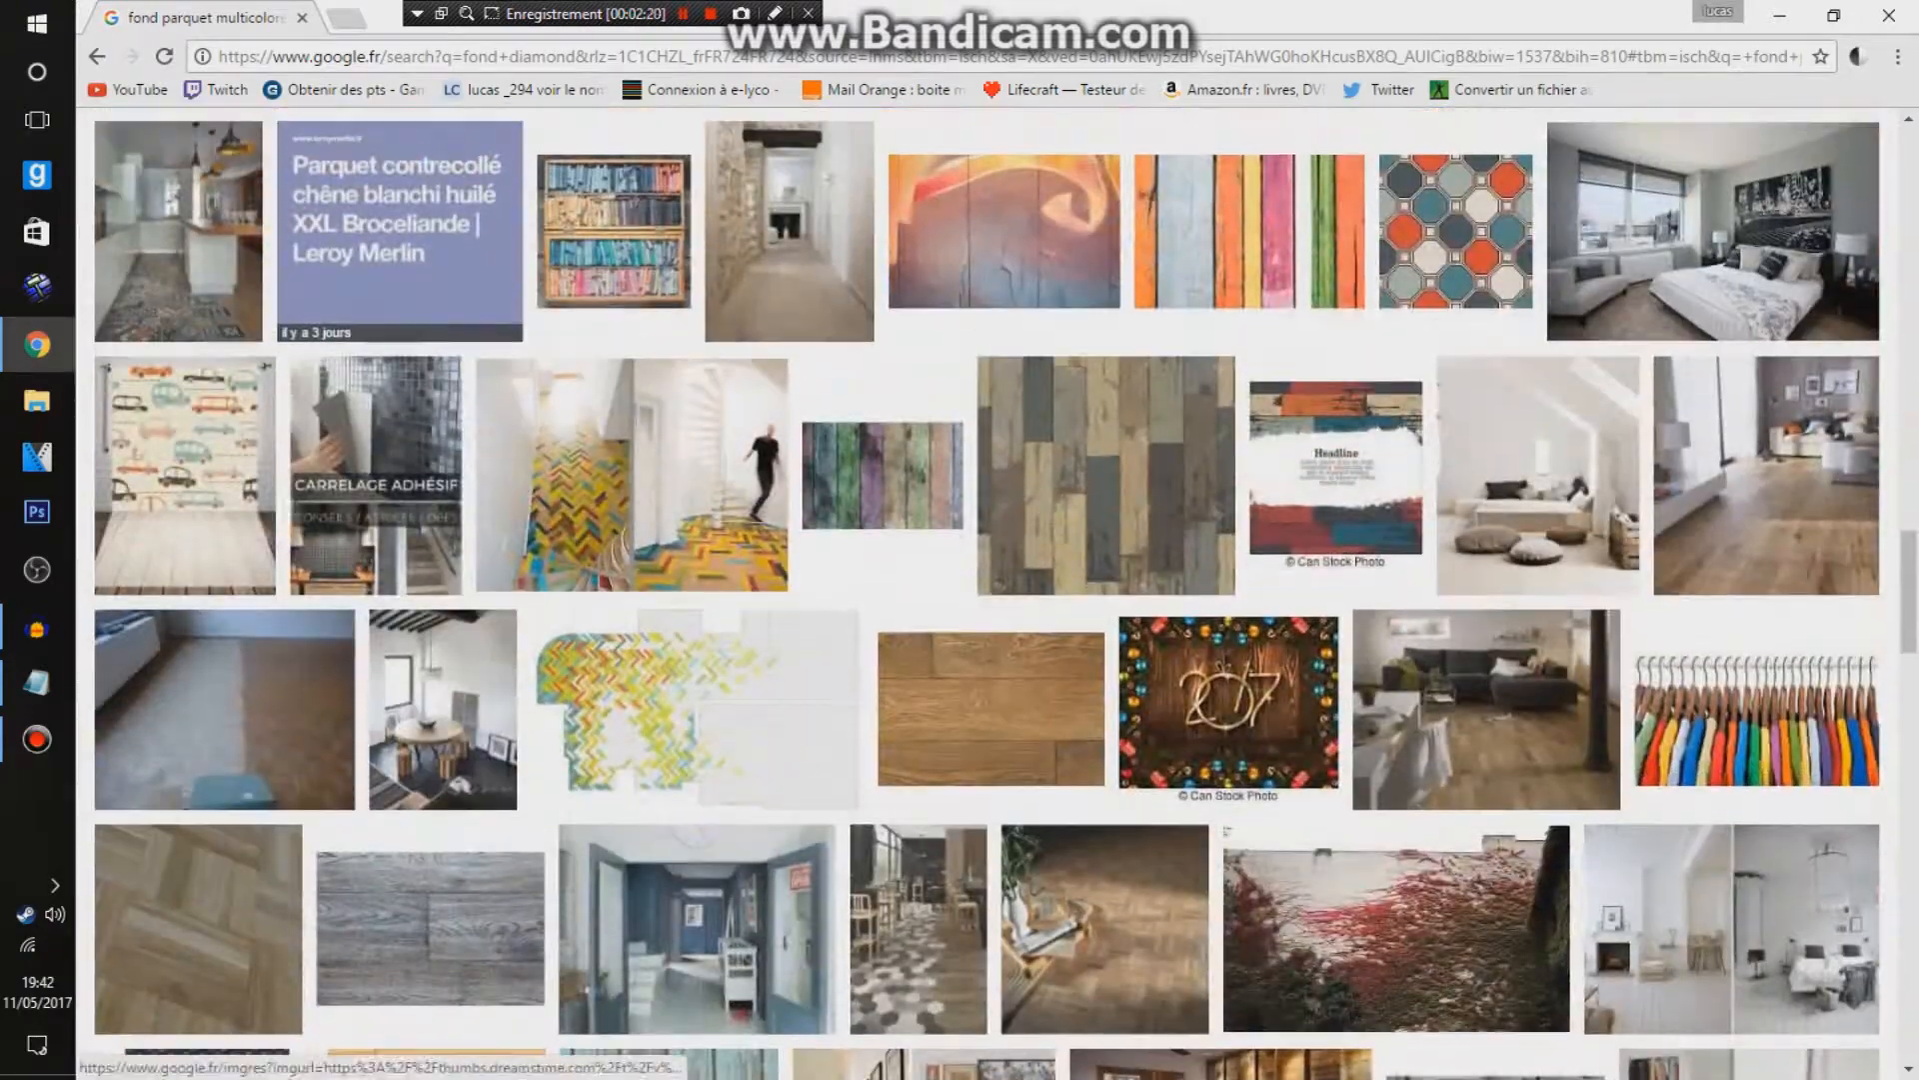
scroll(988, 600, up, 15)
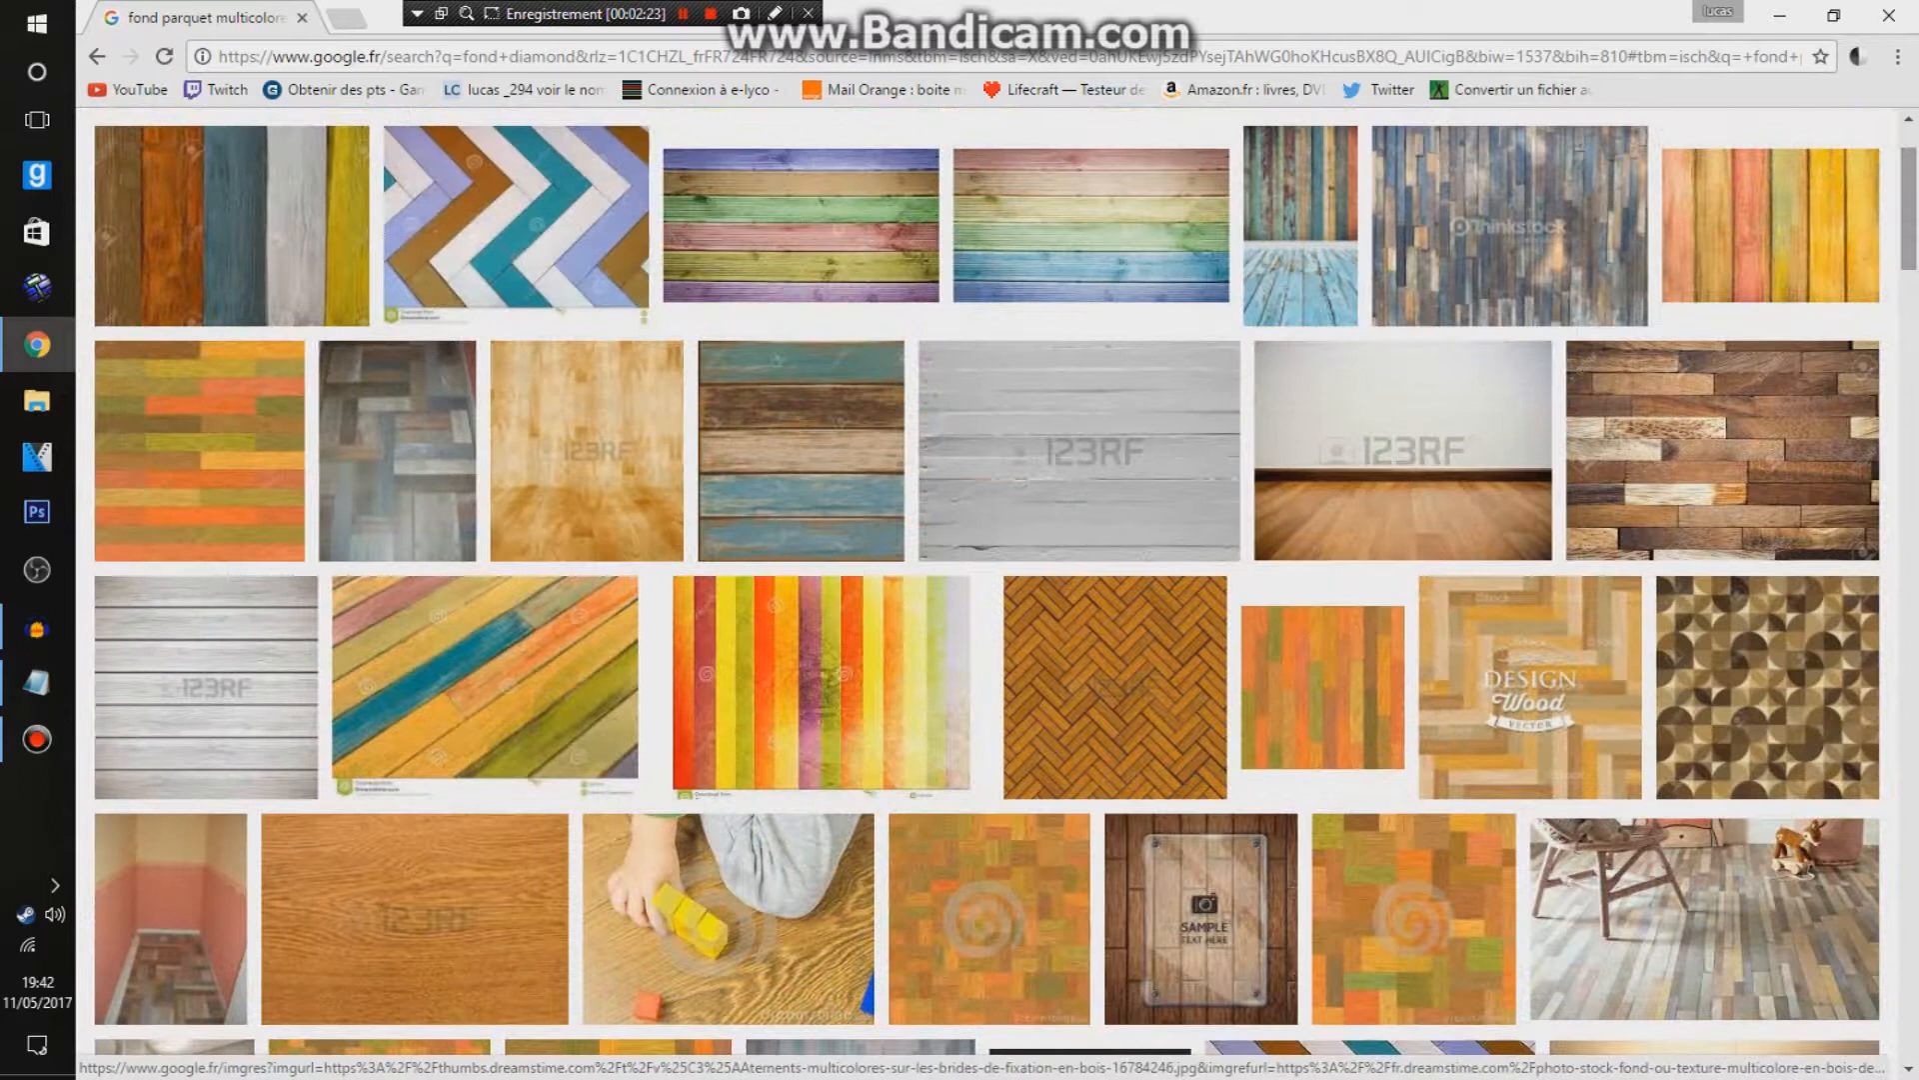
click(1723, 449)
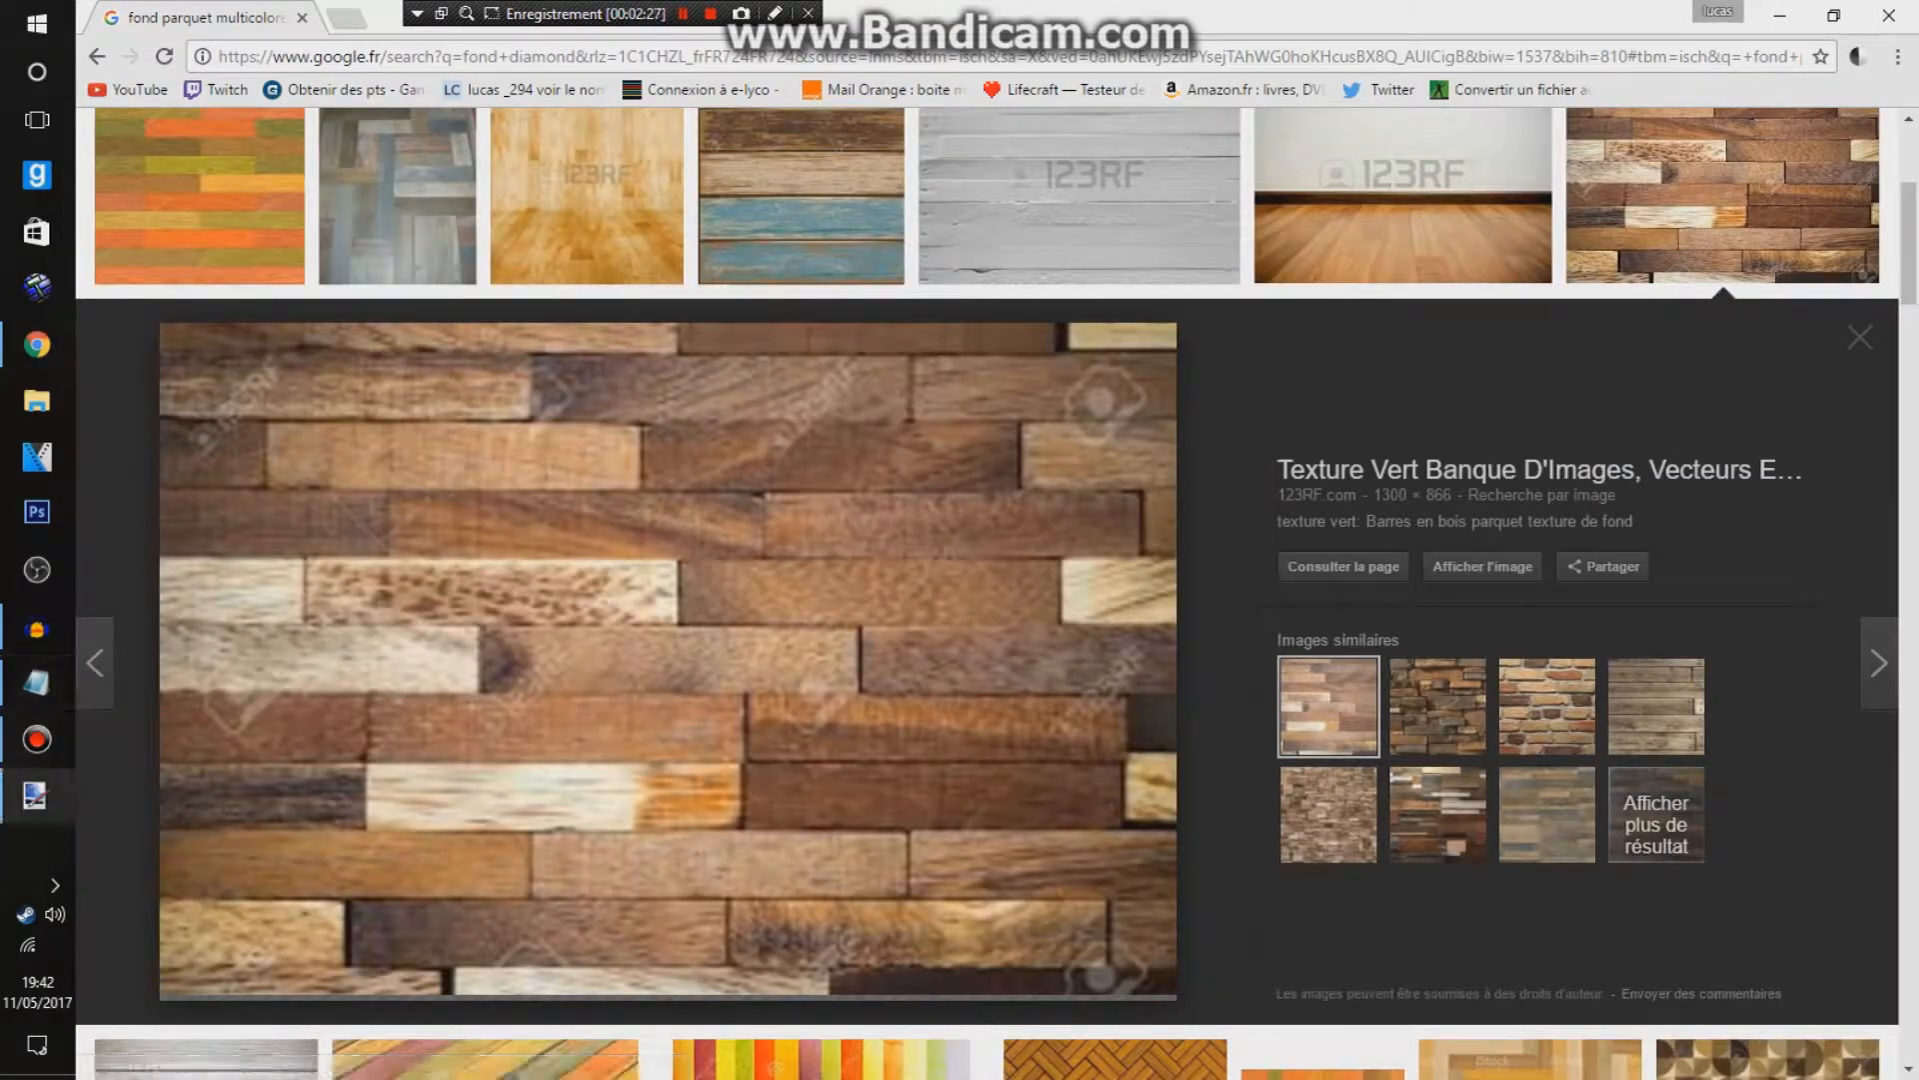
click(35, 795)
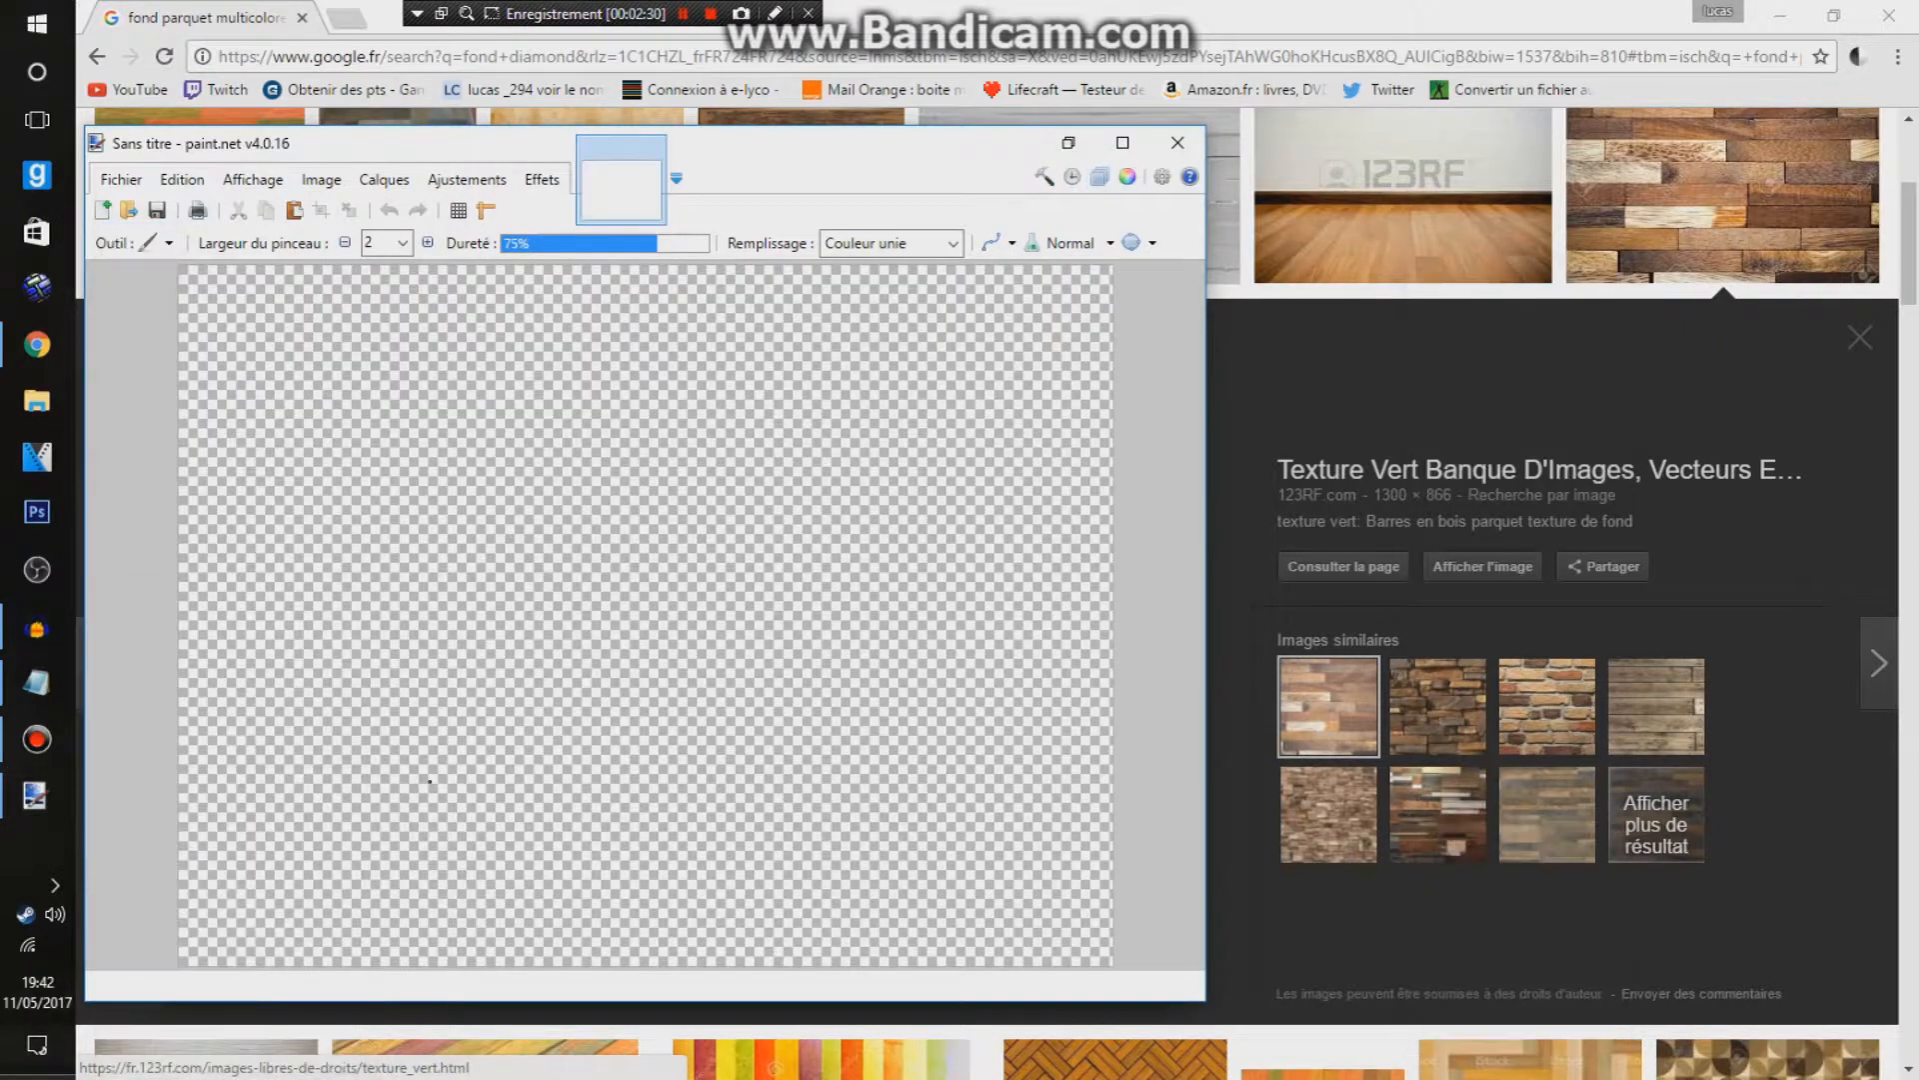
key(super+d)
click(36, 344)
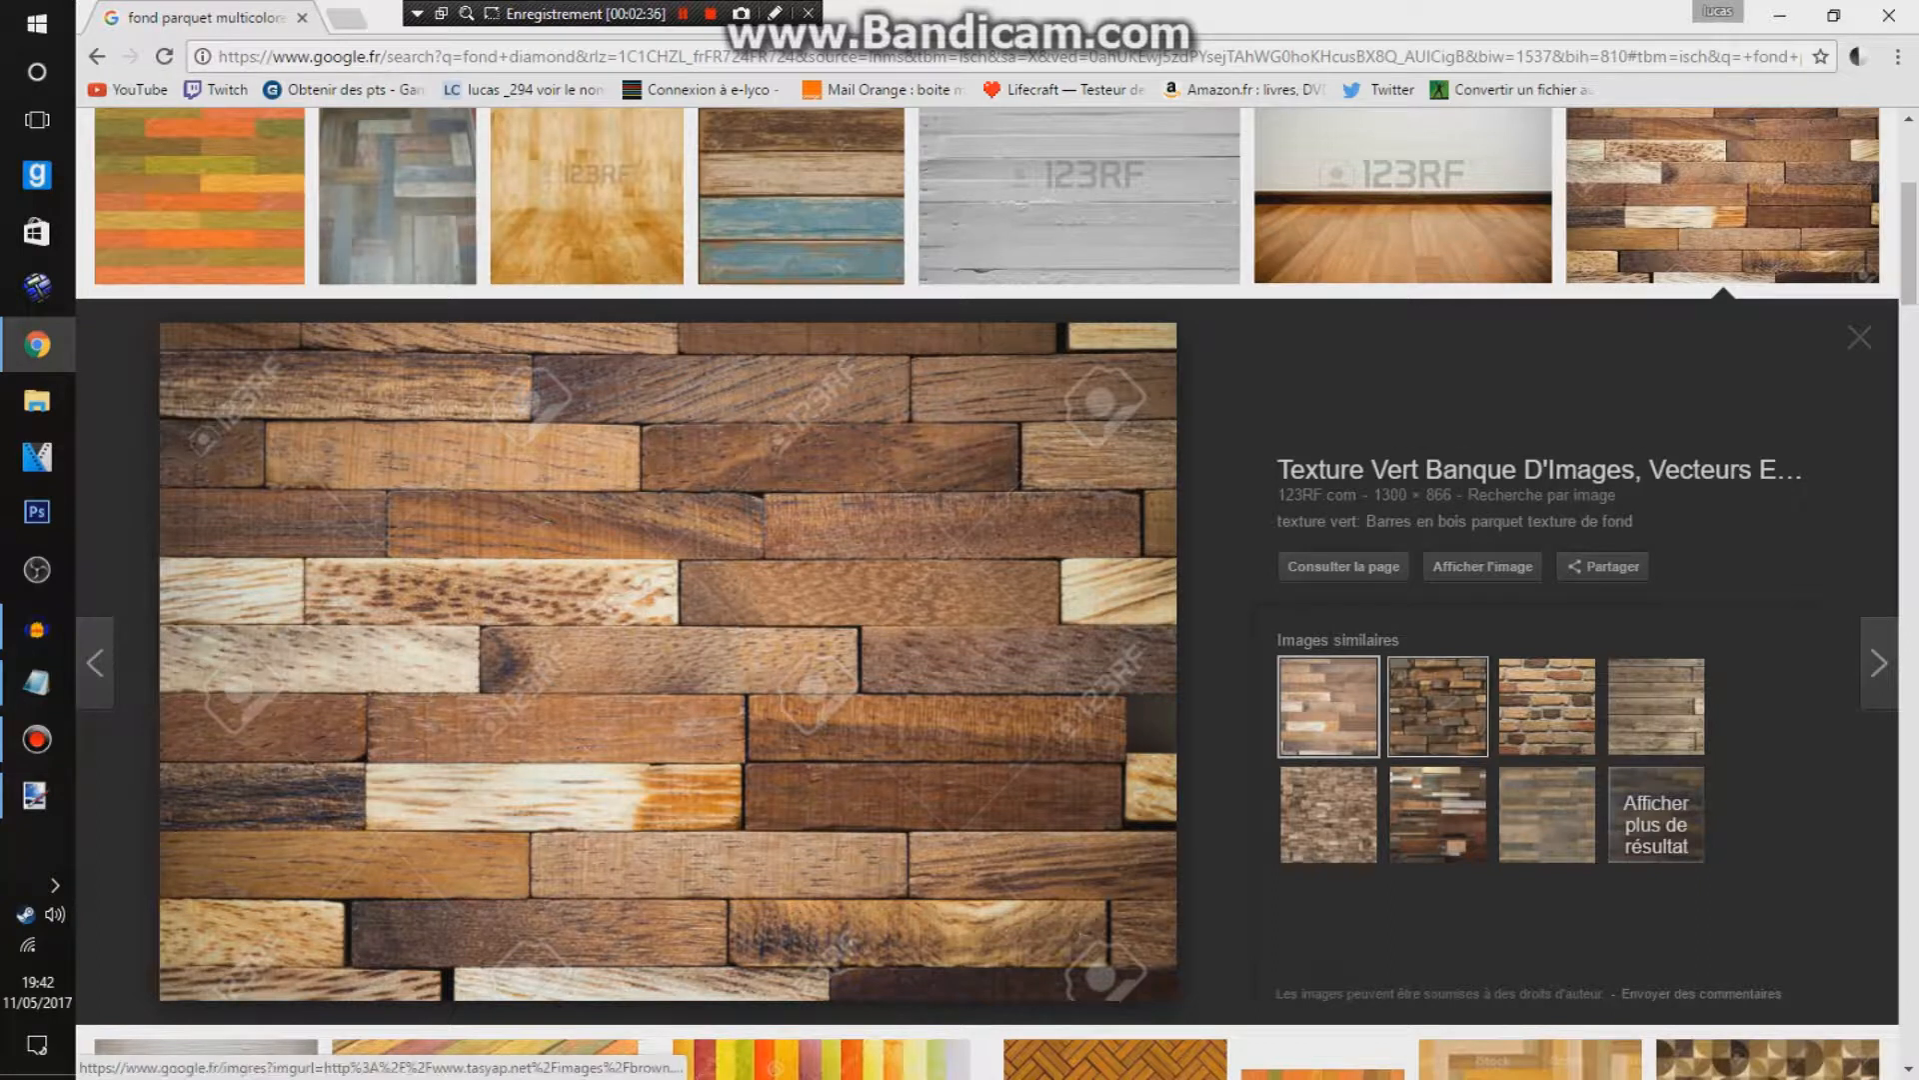
Step: Preview the similar images of the brown parquet picture, including brick, reclaimed-wood, wood-block and grey plank textures, to compare possible backgrounds
click(1437, 706)
click(1547, 706)
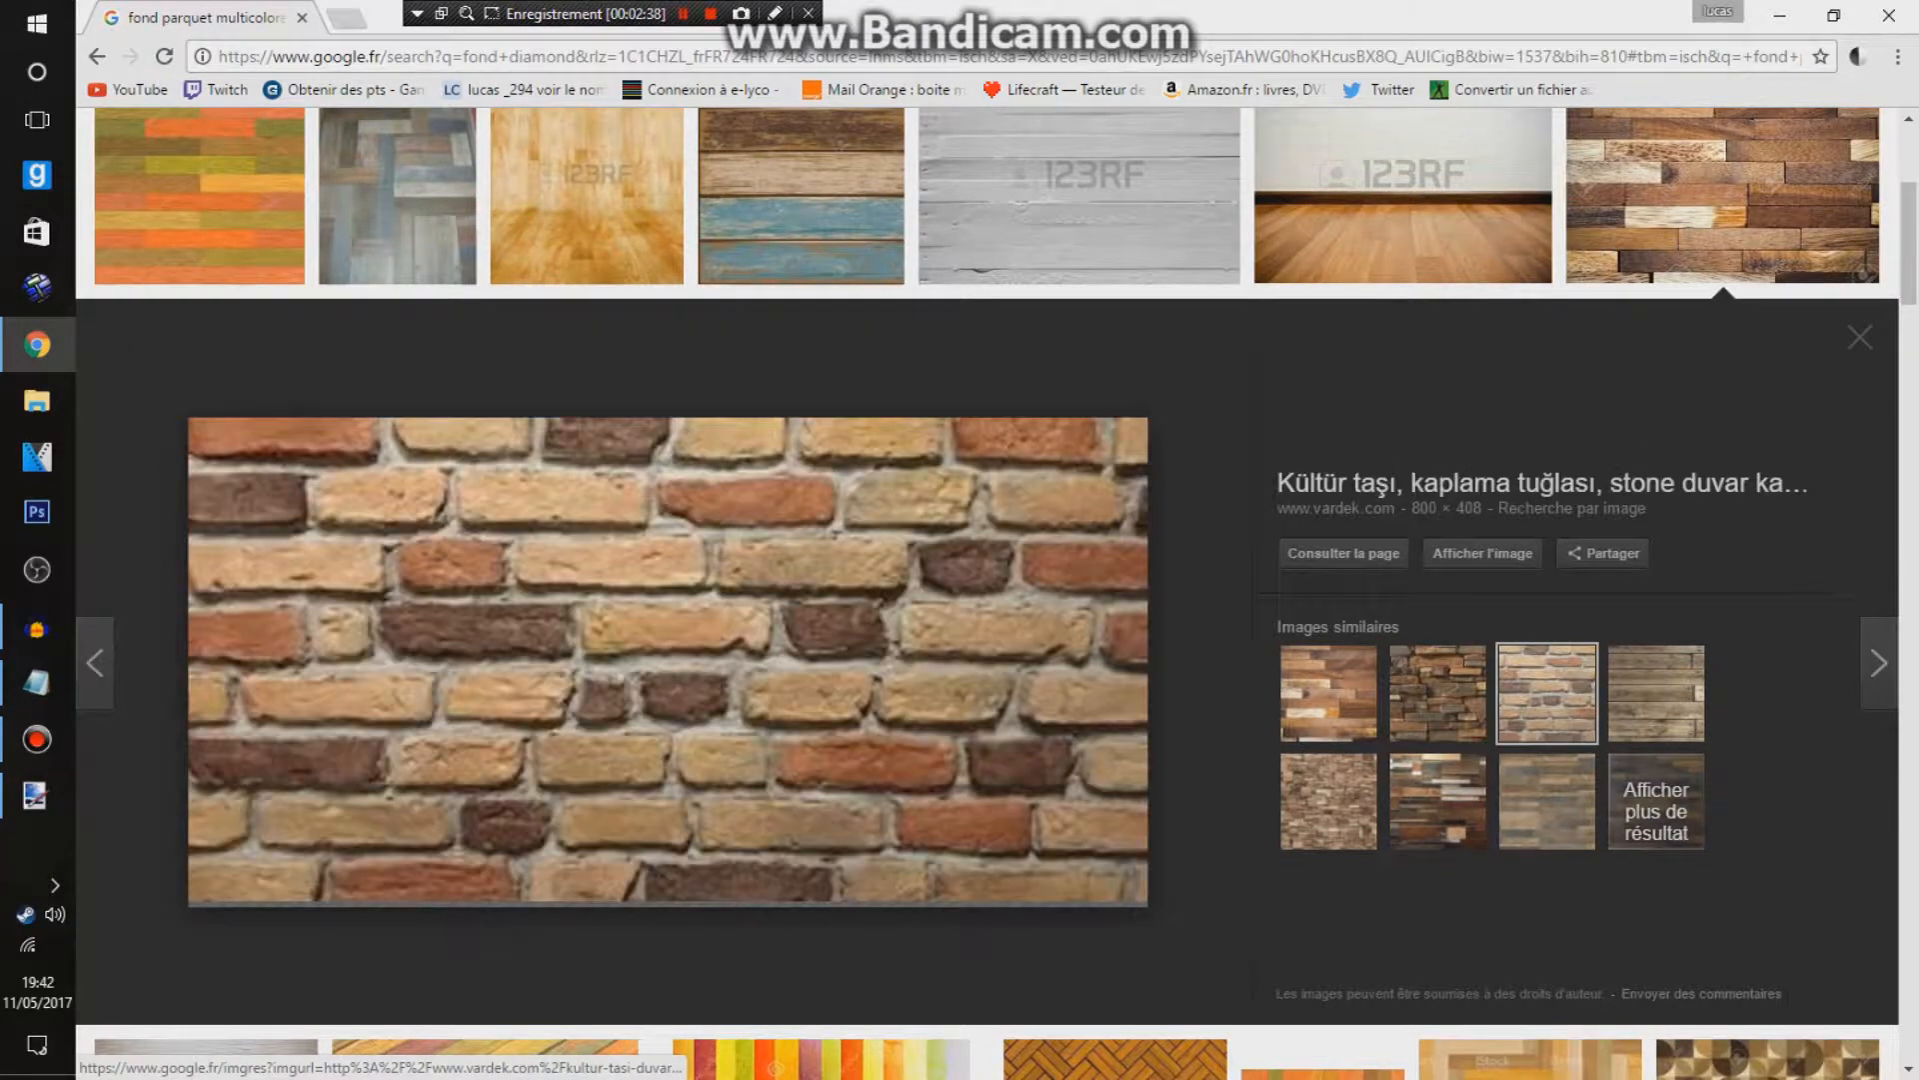
click(1437, 802)
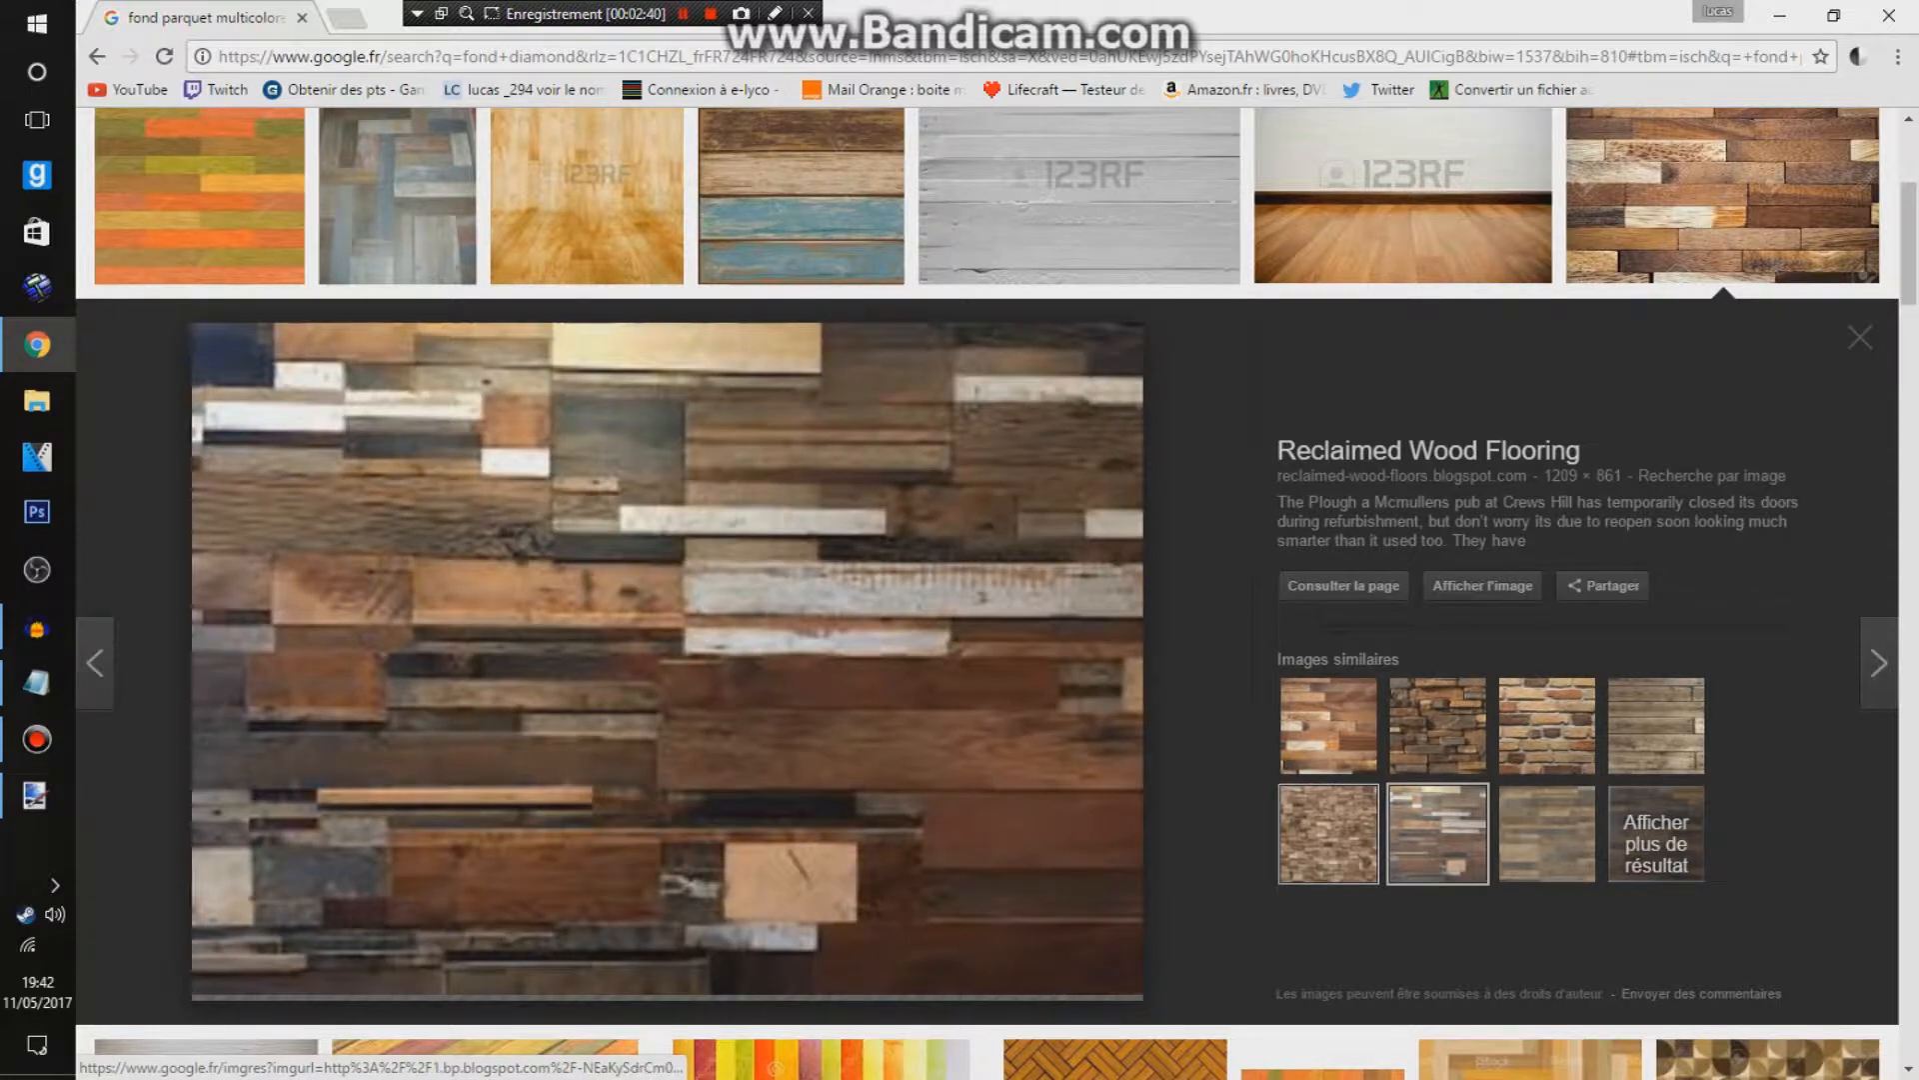
click(1328, 832)
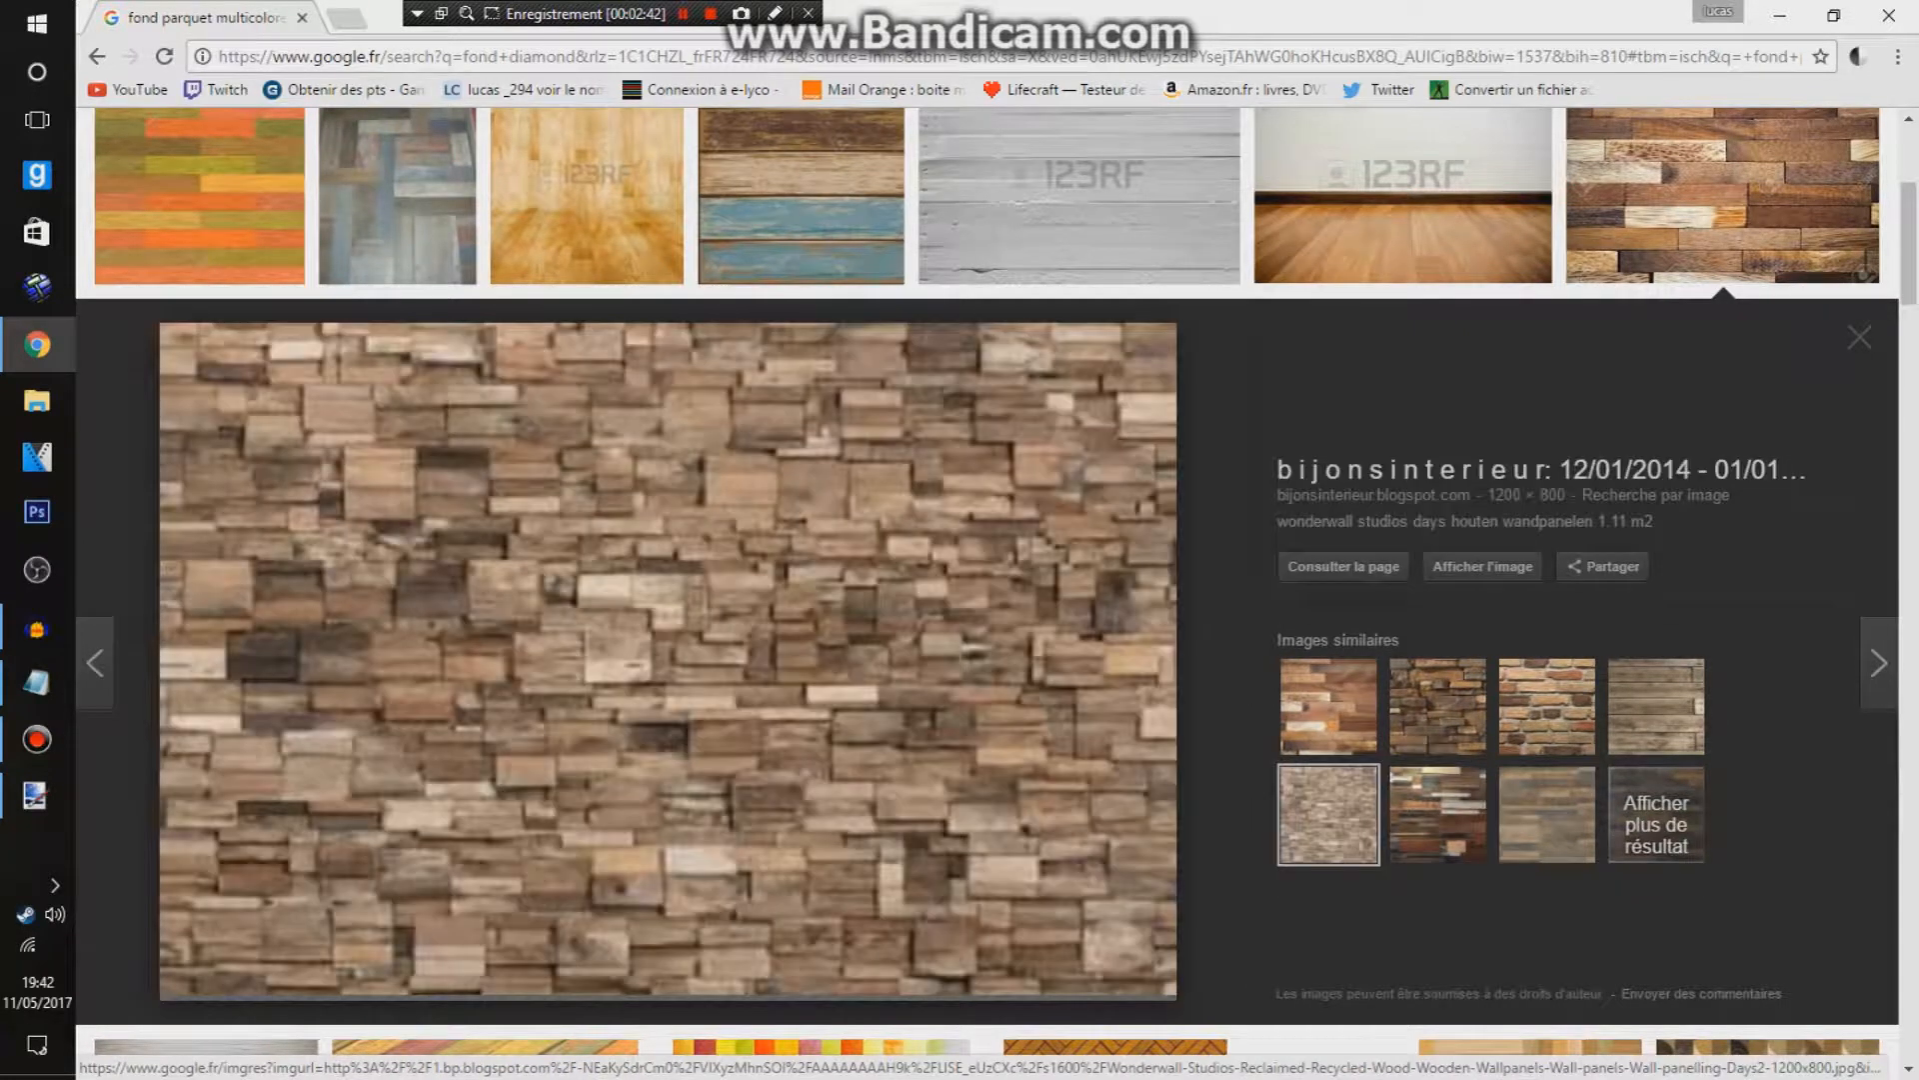
click(1656, 712)
scroll(1599, 699, up, 4)
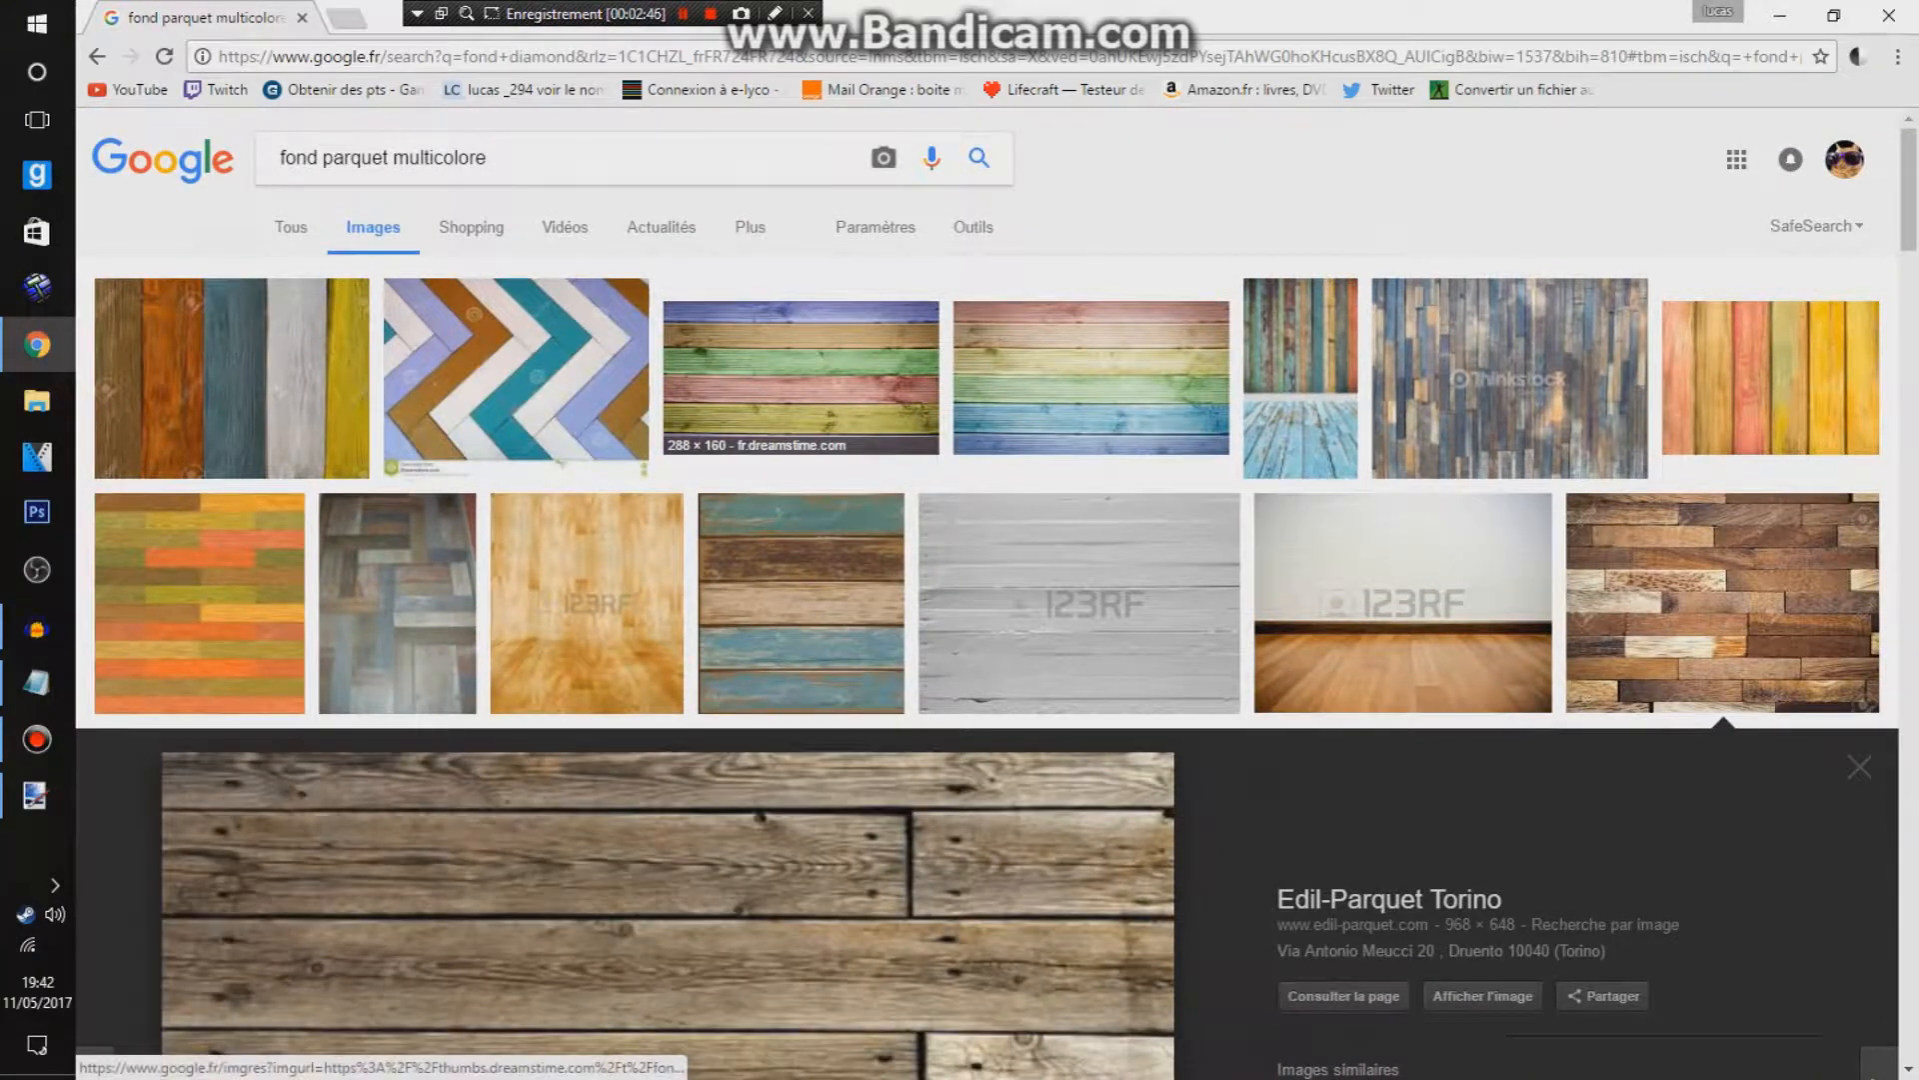
Step: Preview the pink, green and yellow vertical plank texture and save it as a JPEG in the Images folder under its suggested name
click(1770, 379)
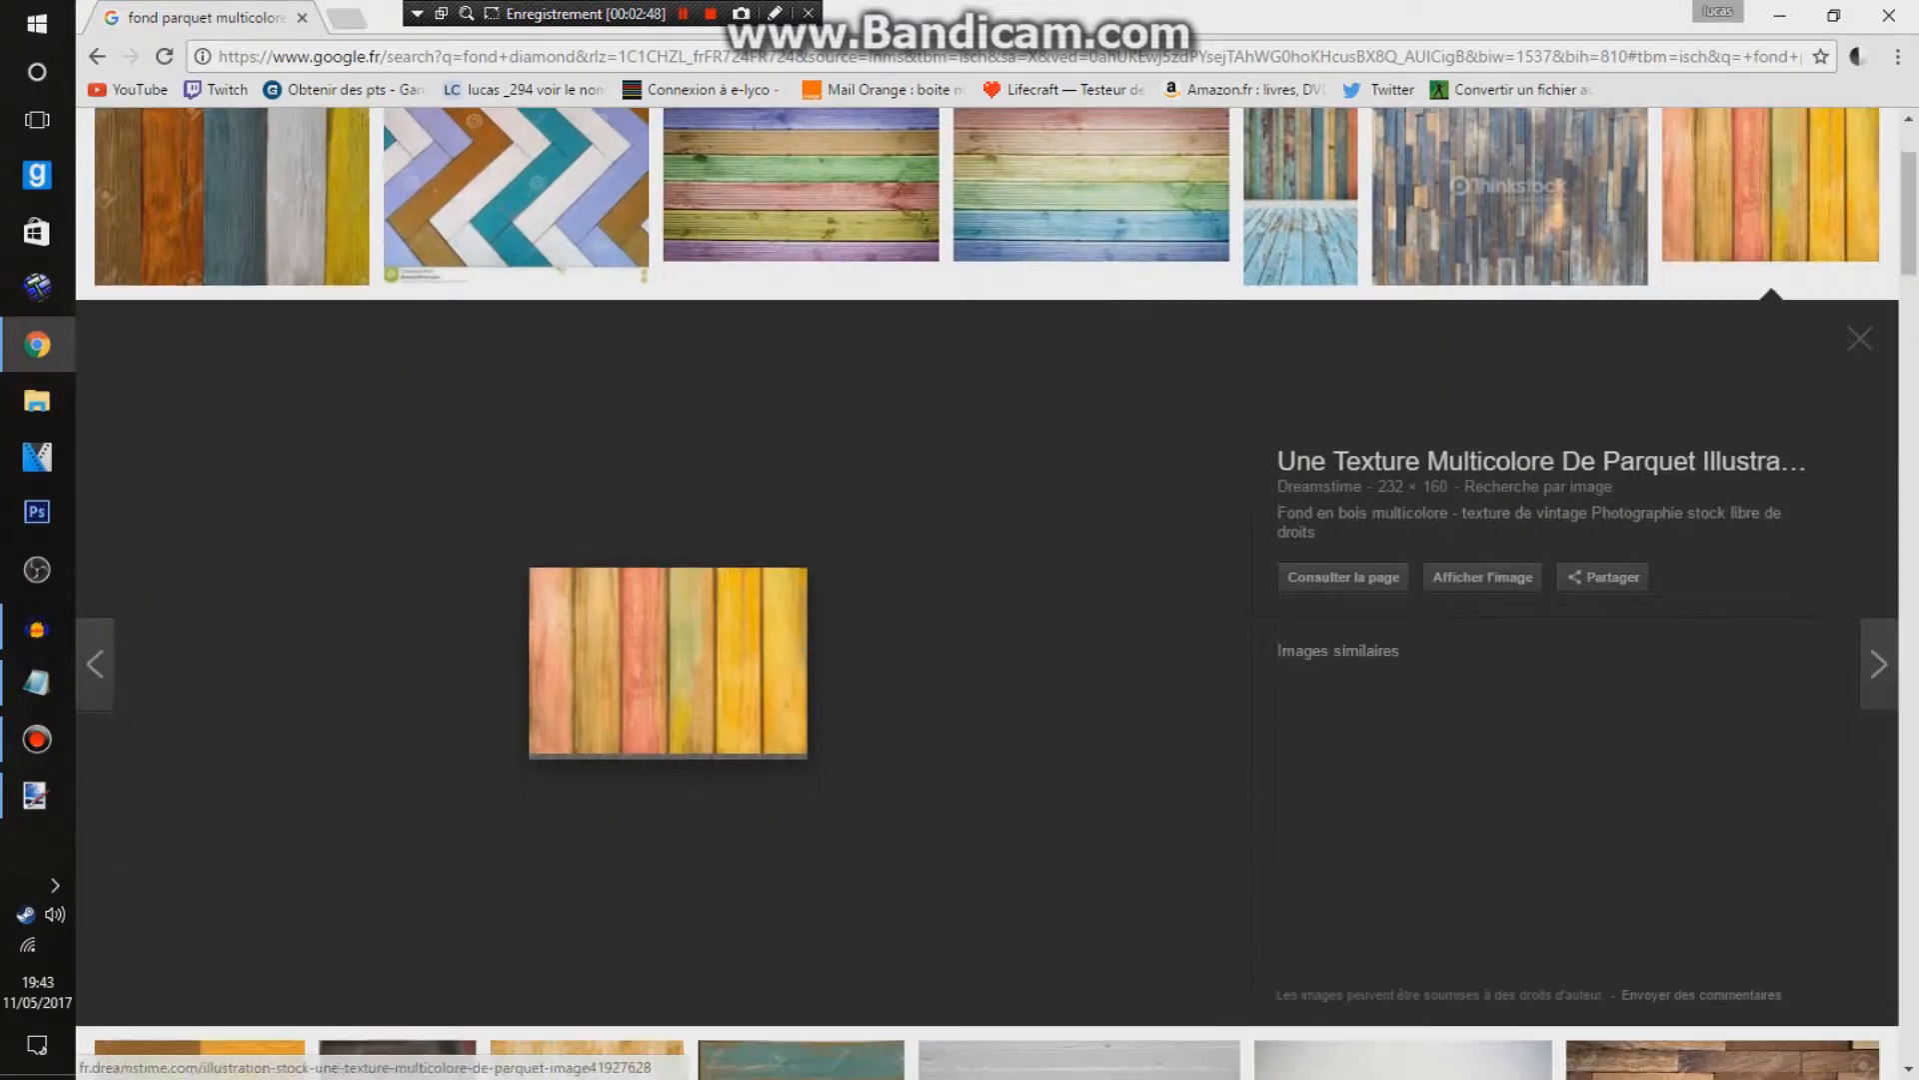
right_click(681, 645)
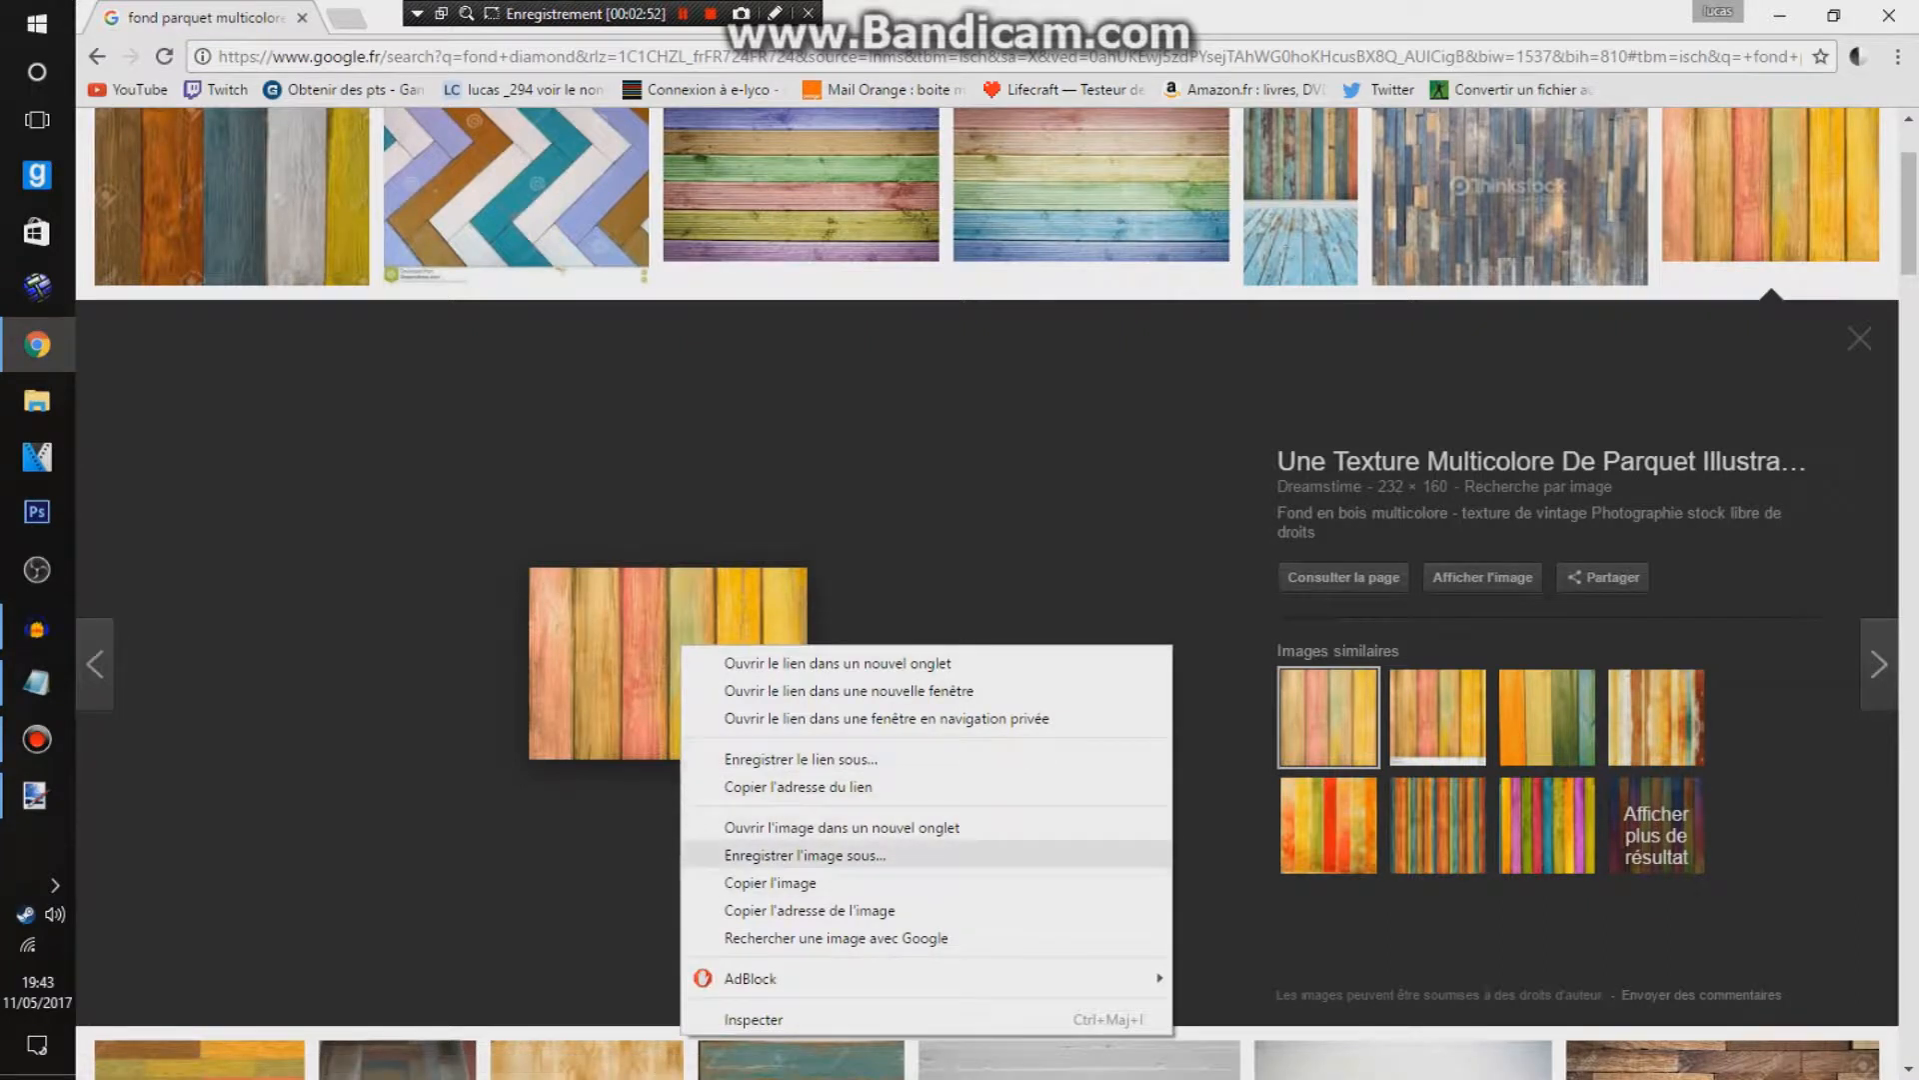
click(805, 855)
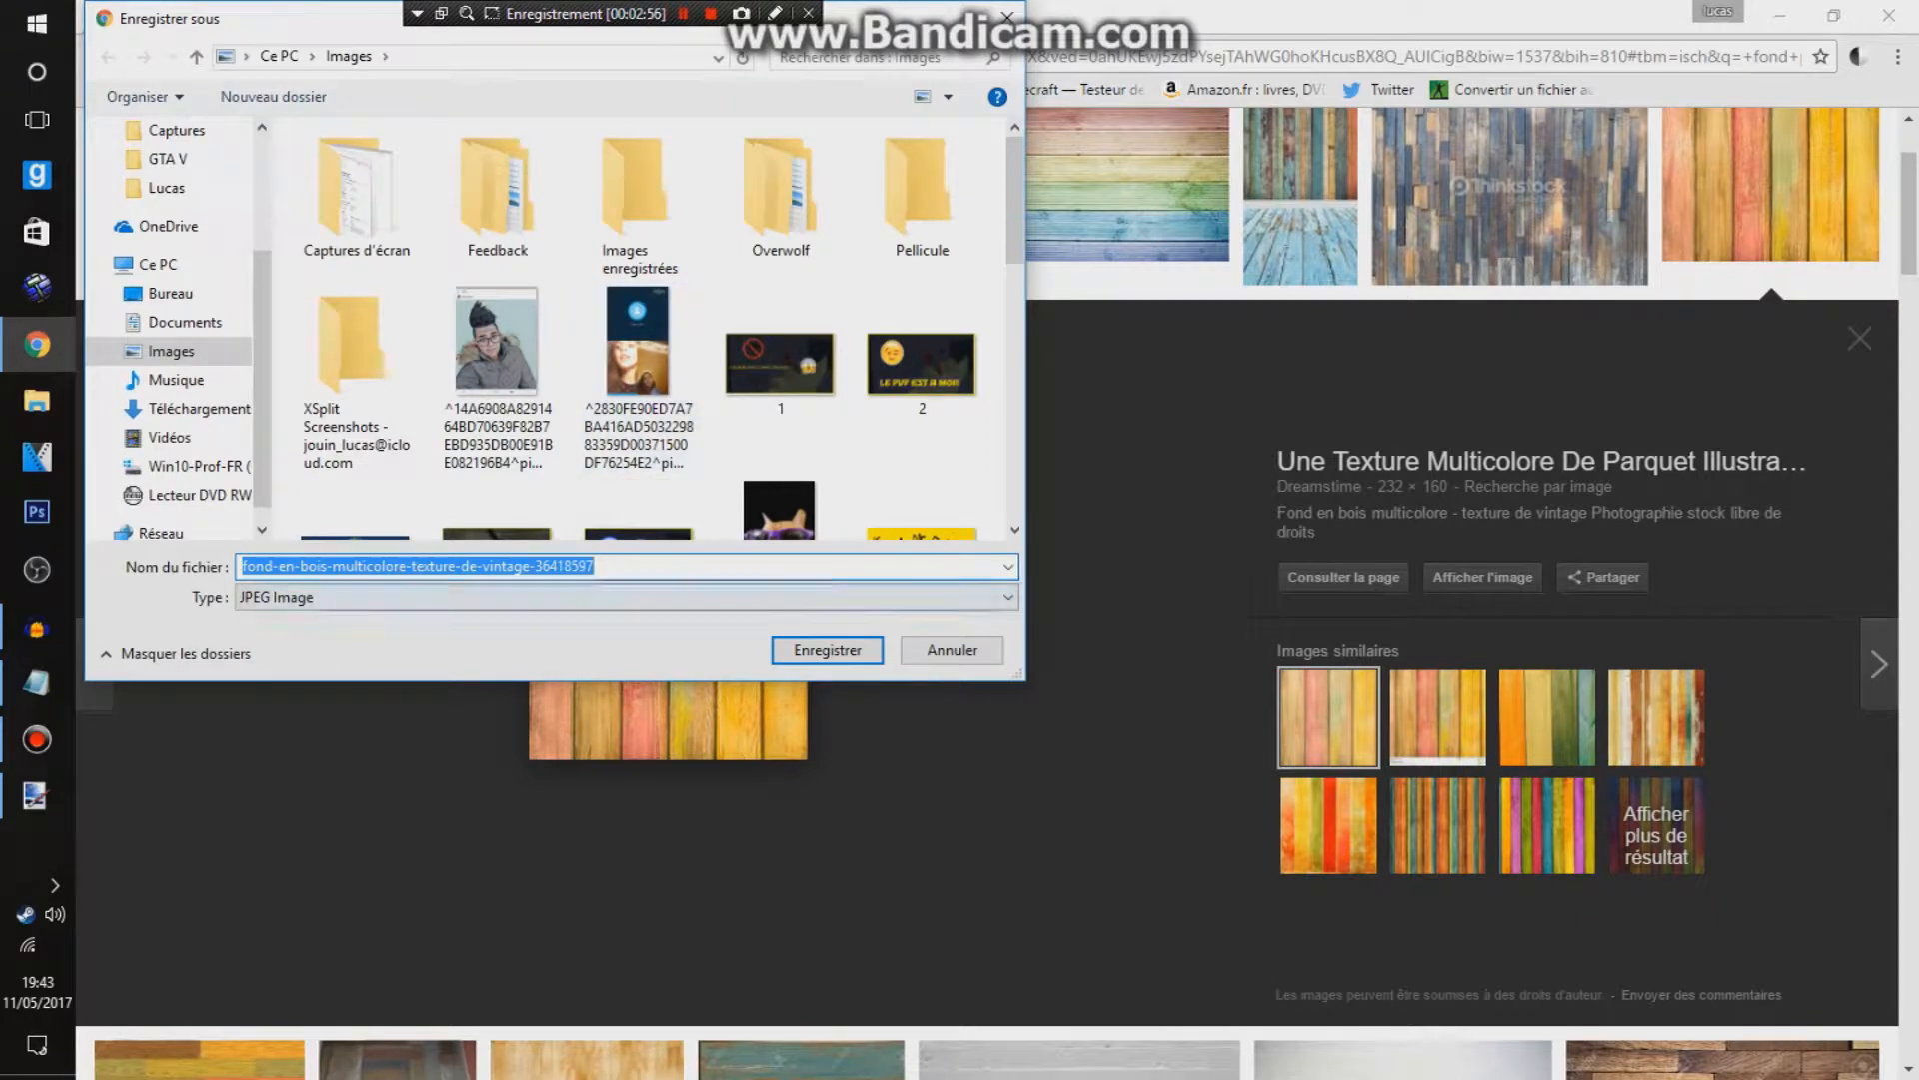
key(Return)
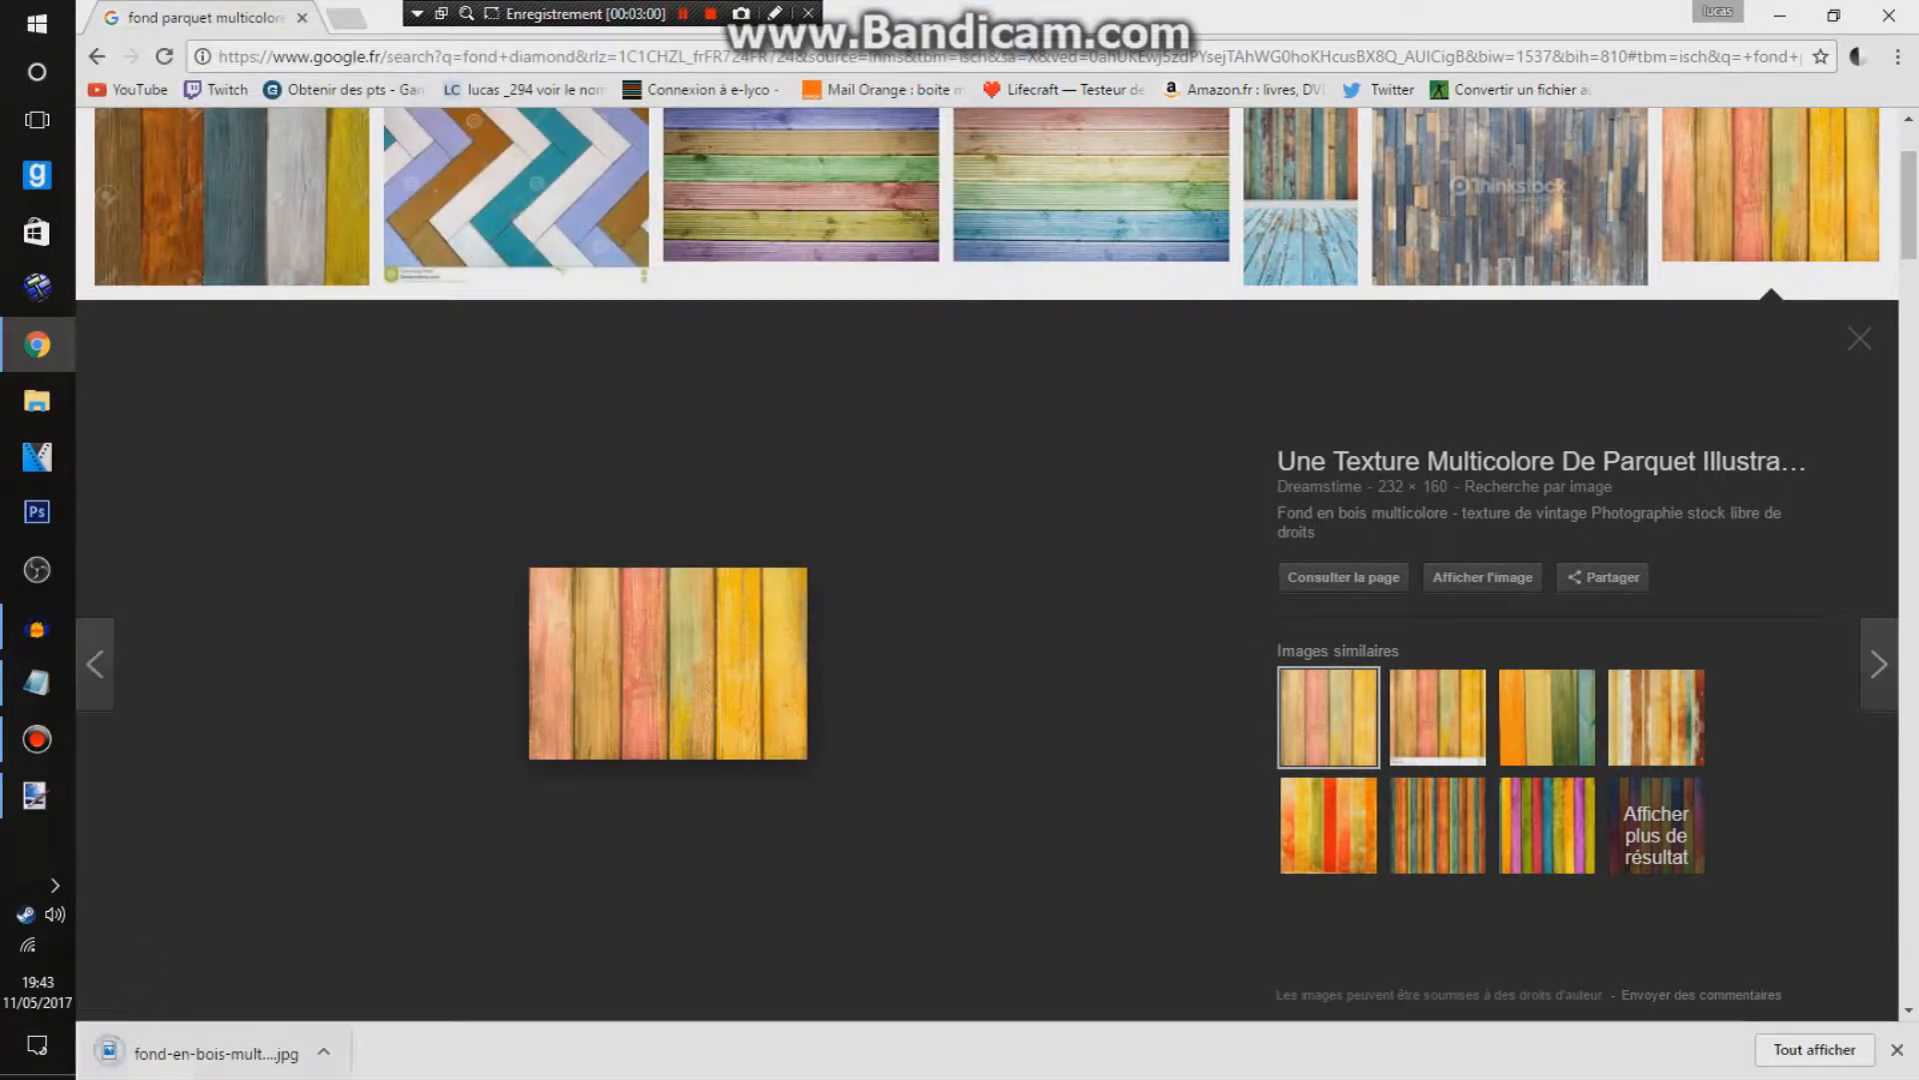
Step: Open the downloaded plank texture in paint.net as its own image rather than as a layer, and maximize the window
mouse_move(255, 1052)
mouse_down()
mouse_move(25, 670)
mouse_move(35, 800)
mouse_move(430, 780)
mouse_up()
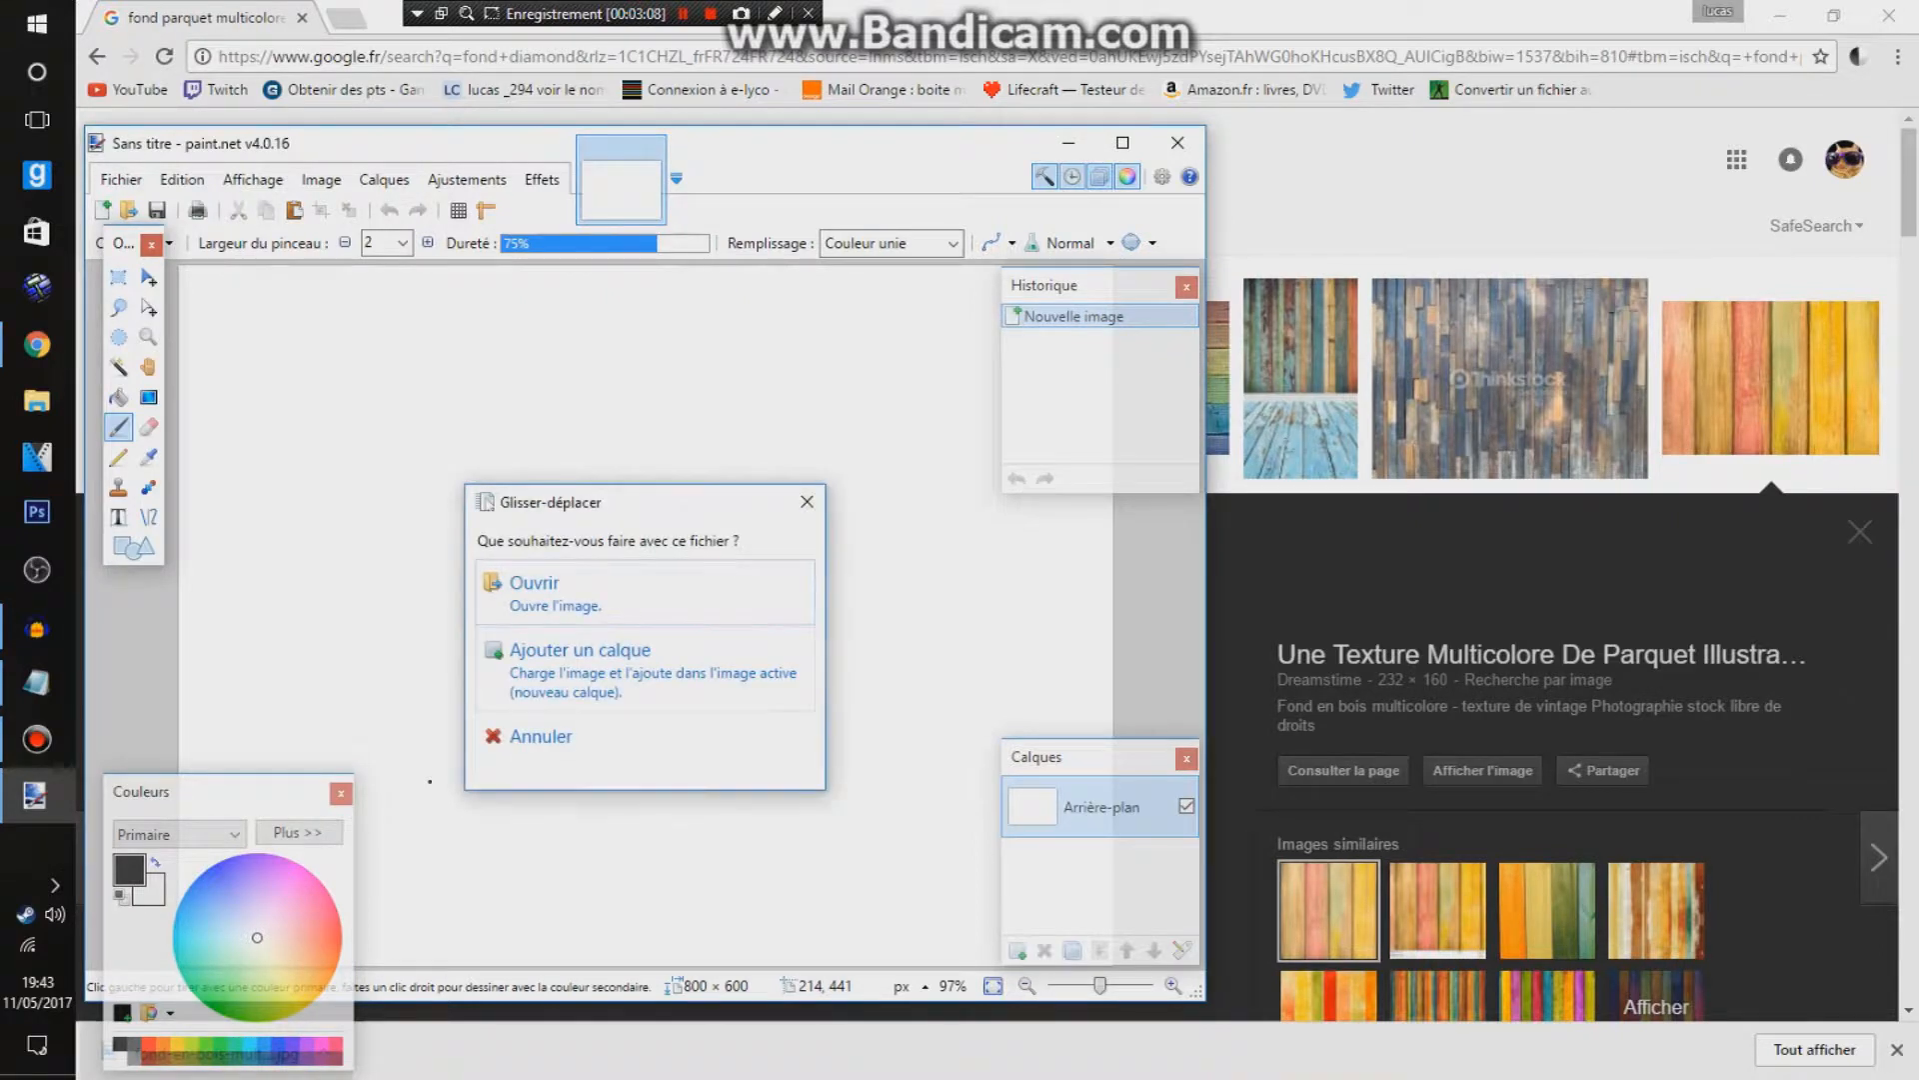
click(600, 593)
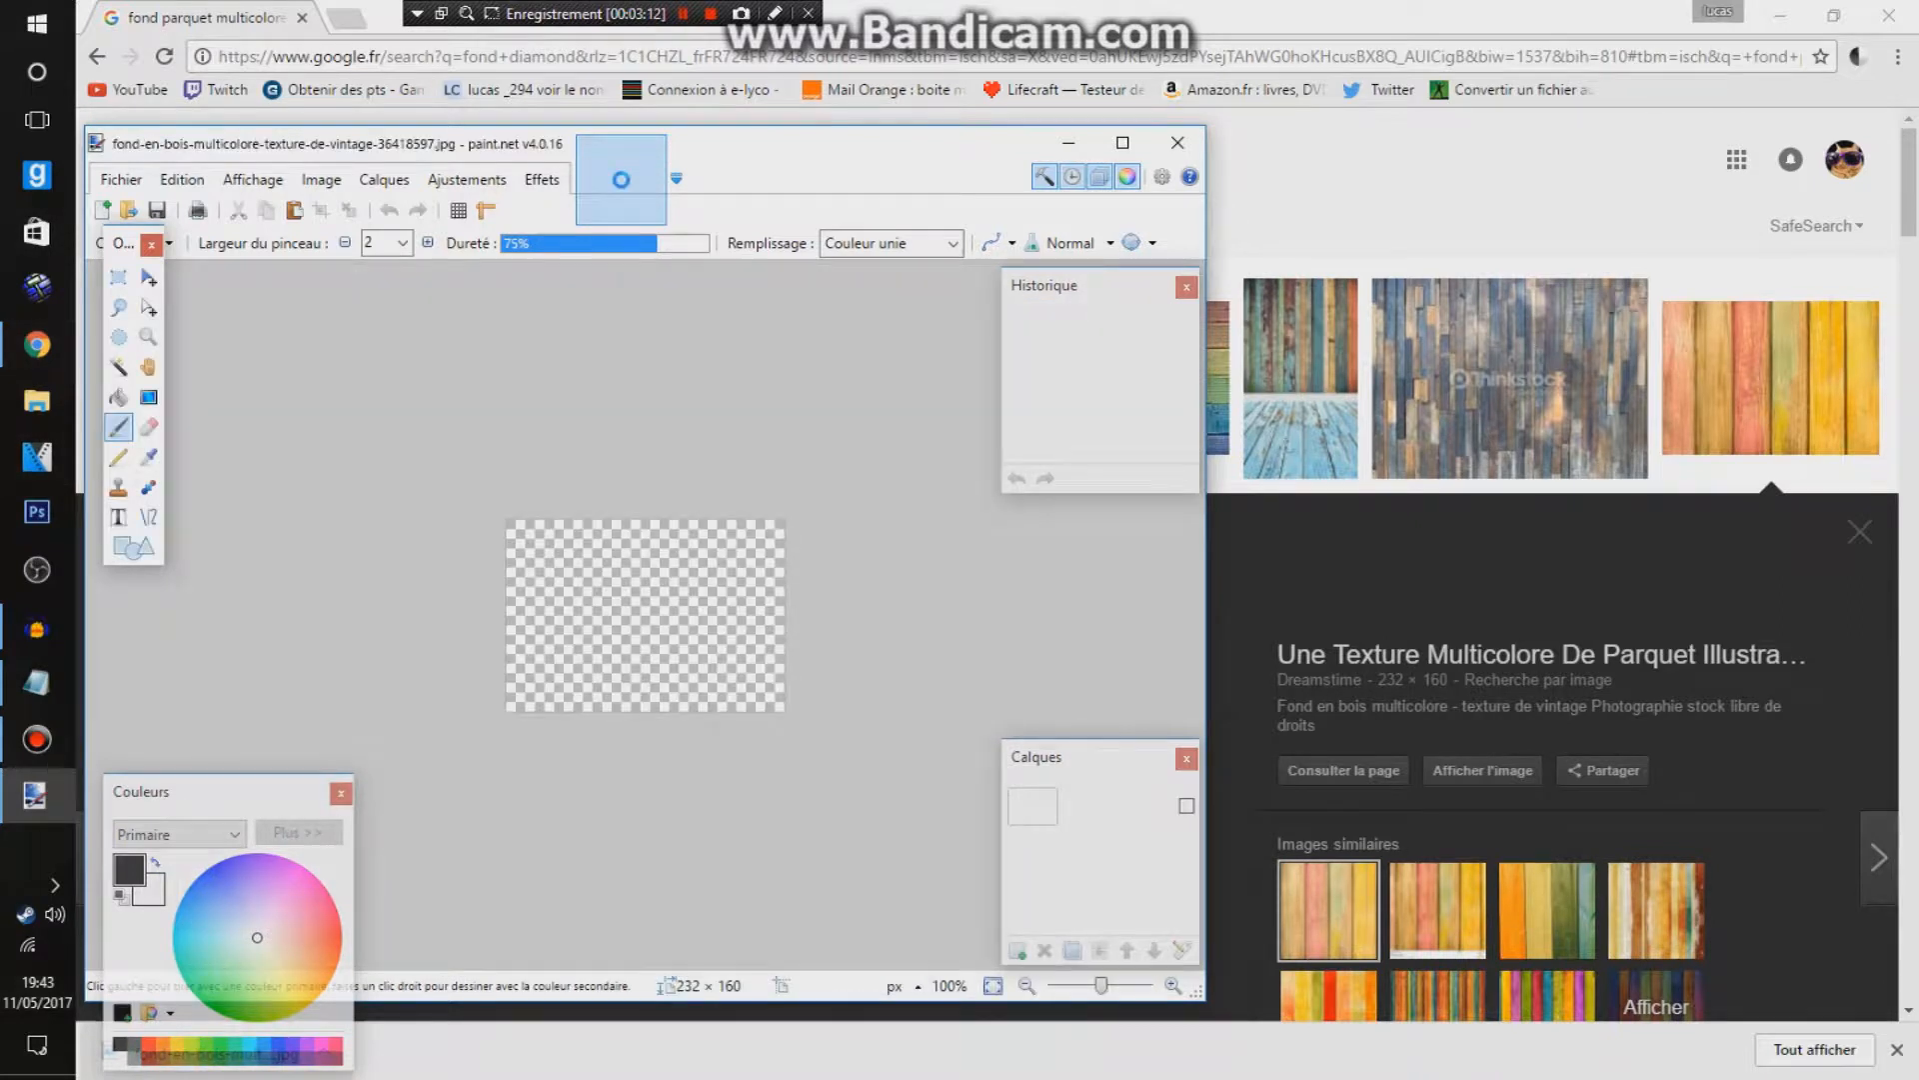
key(super+Up)
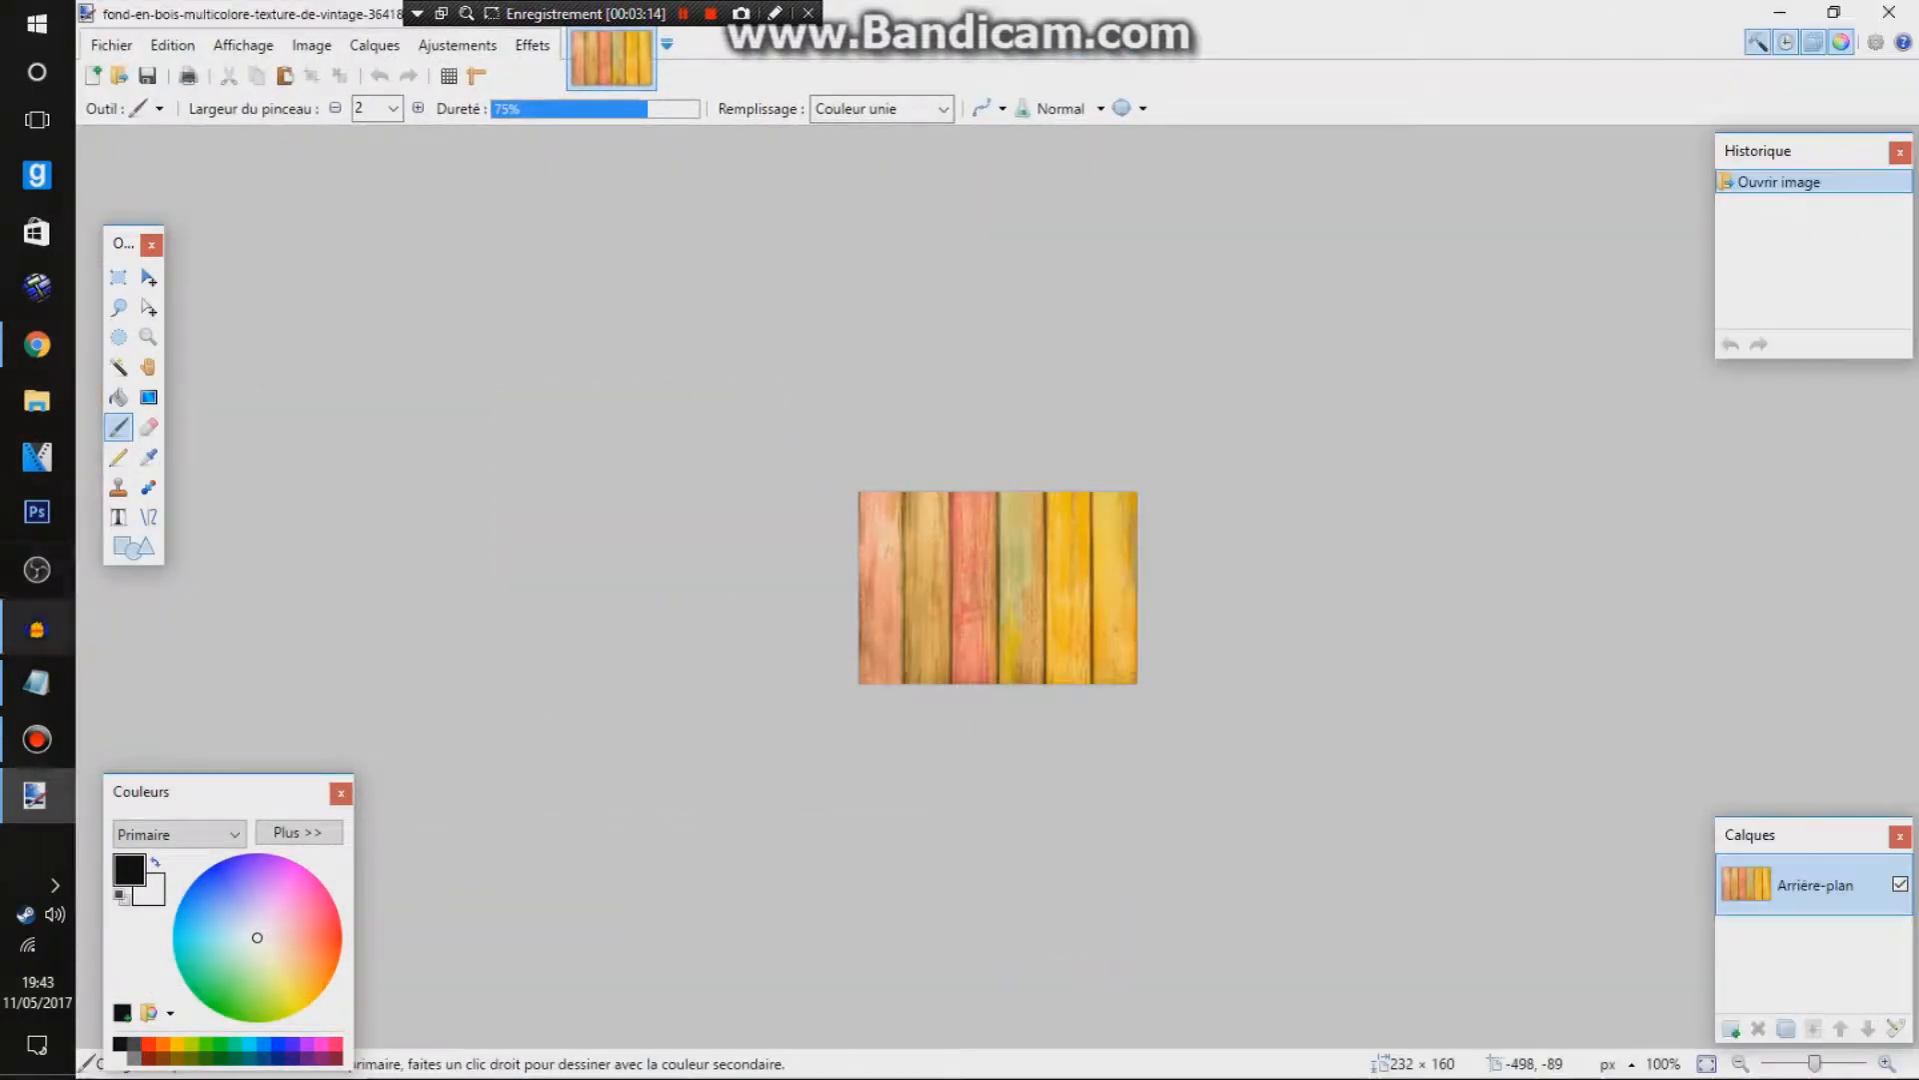
Step: Check the size in the "reso" note and resize the plank image to 855 × 480 pixels without keeping its proportions
click(36, 683)
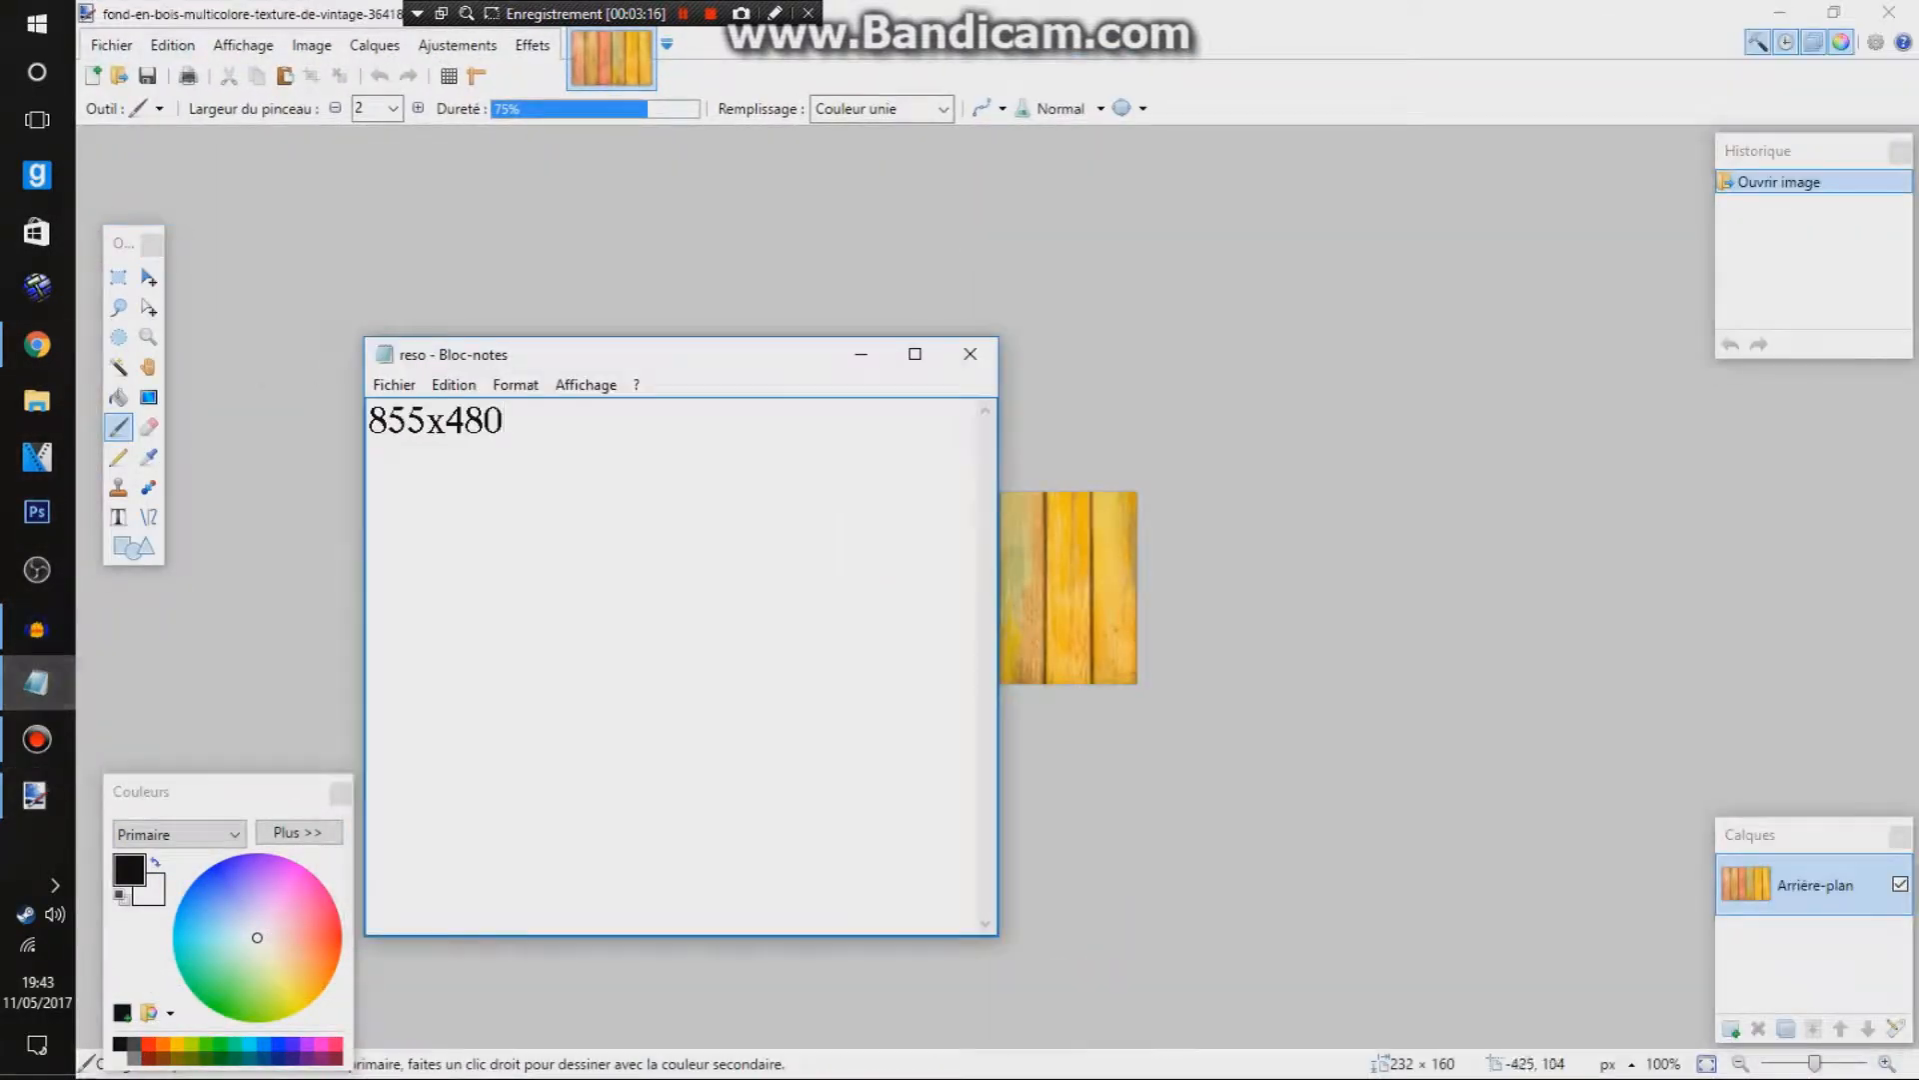
click(861, 354)
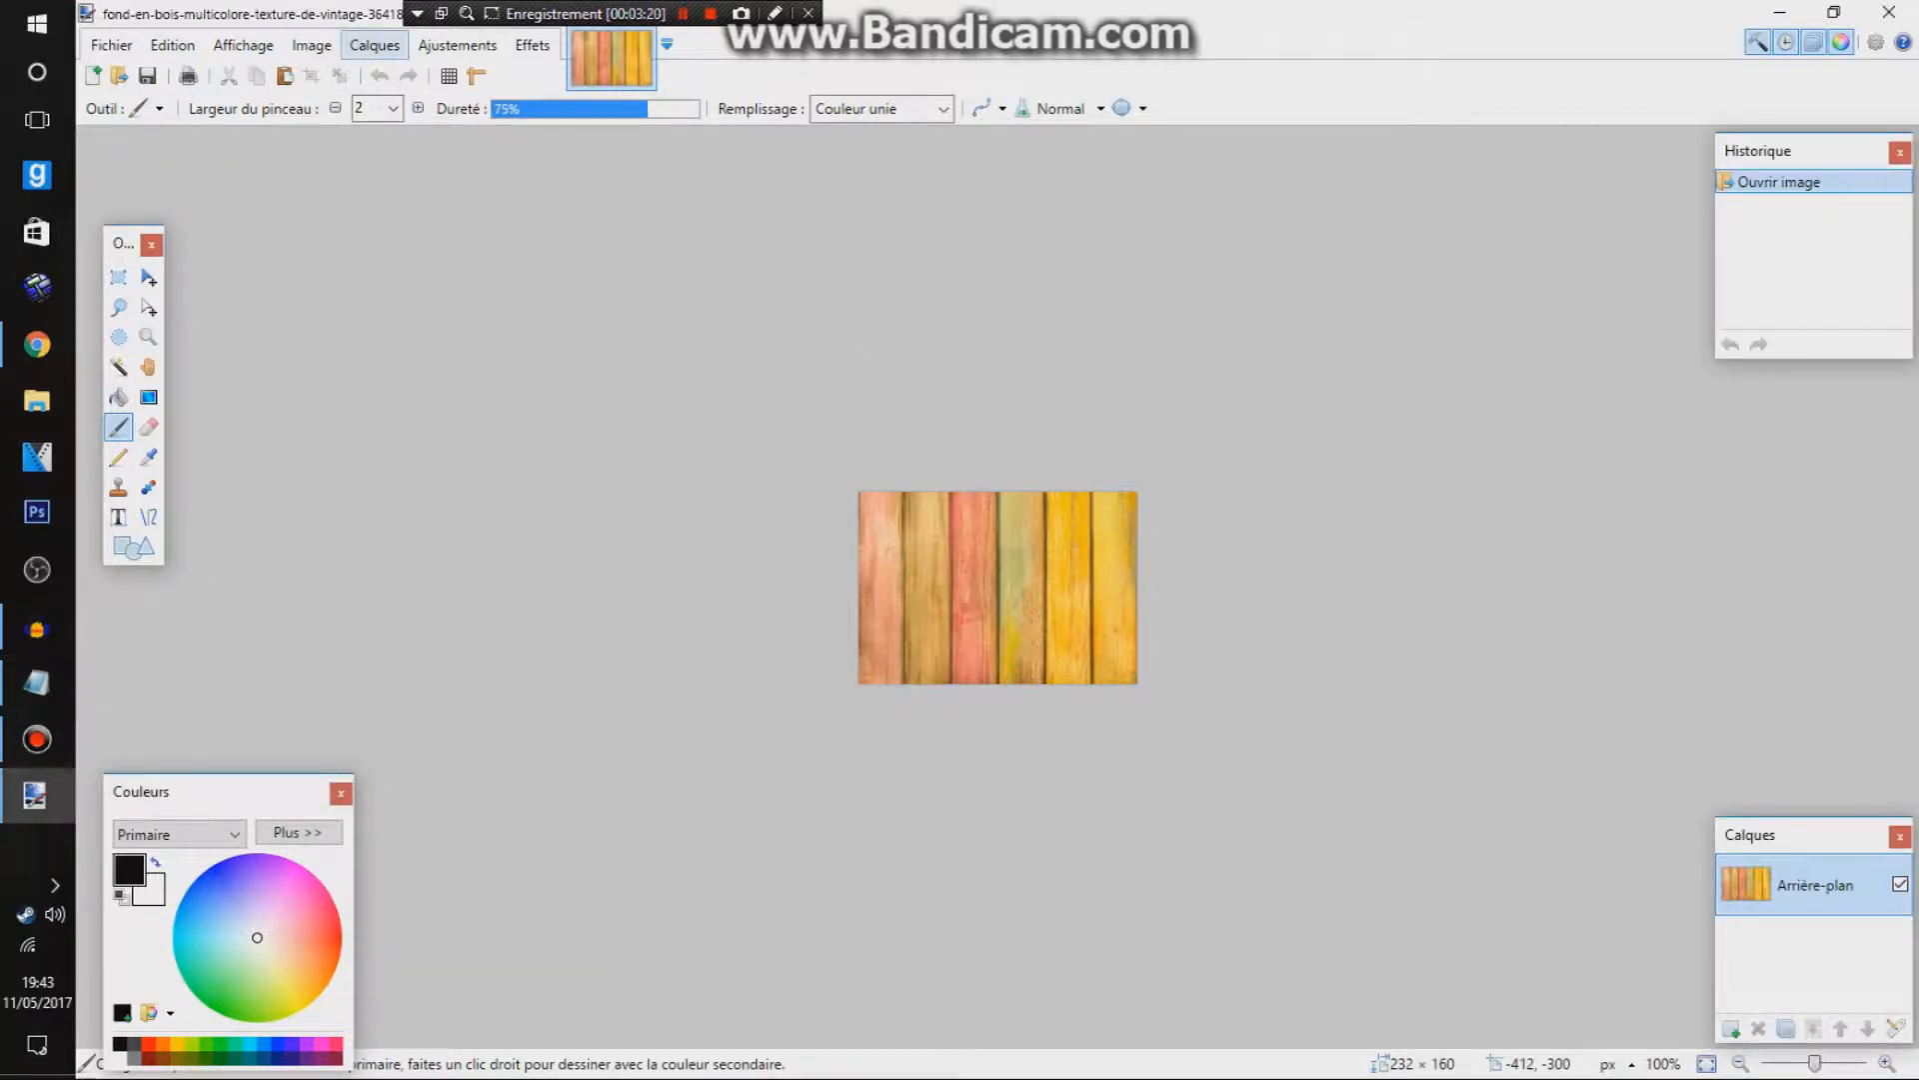
click(374, 45)
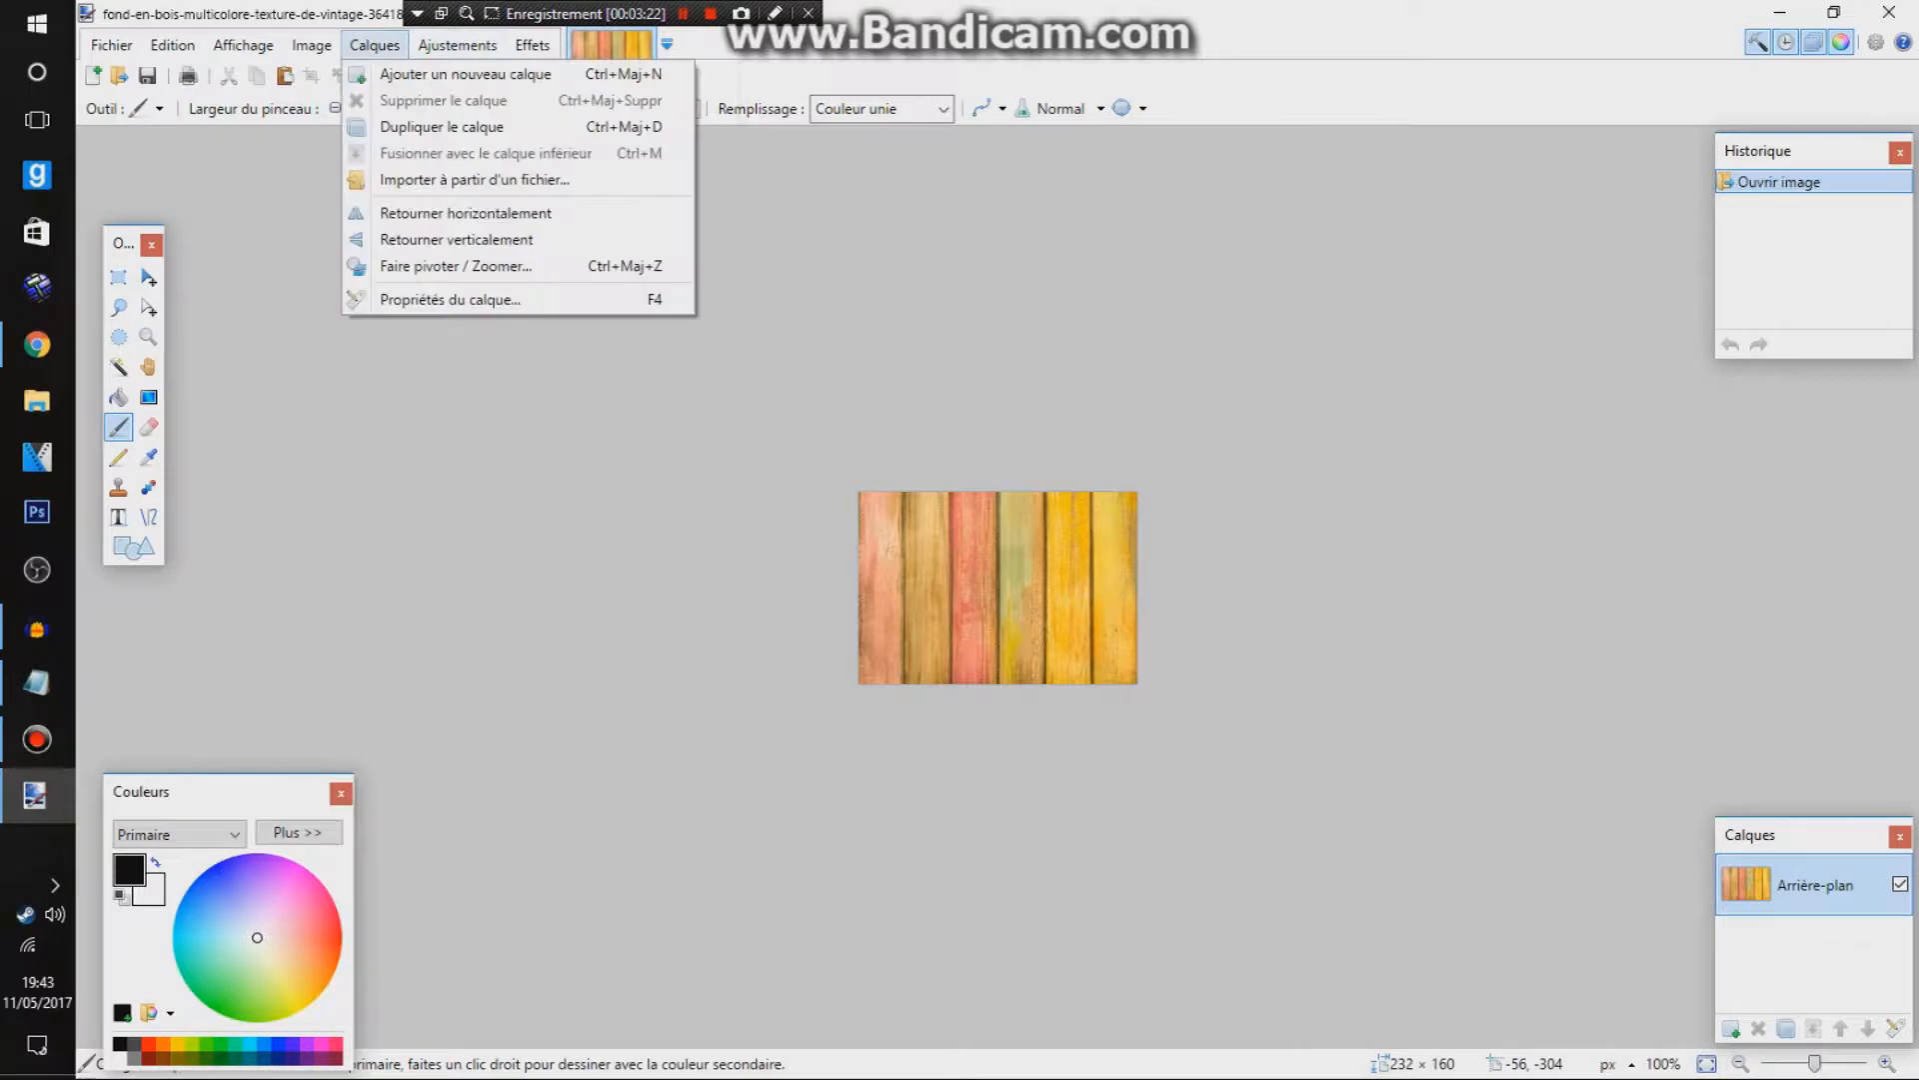
mouse_move(312, 45)
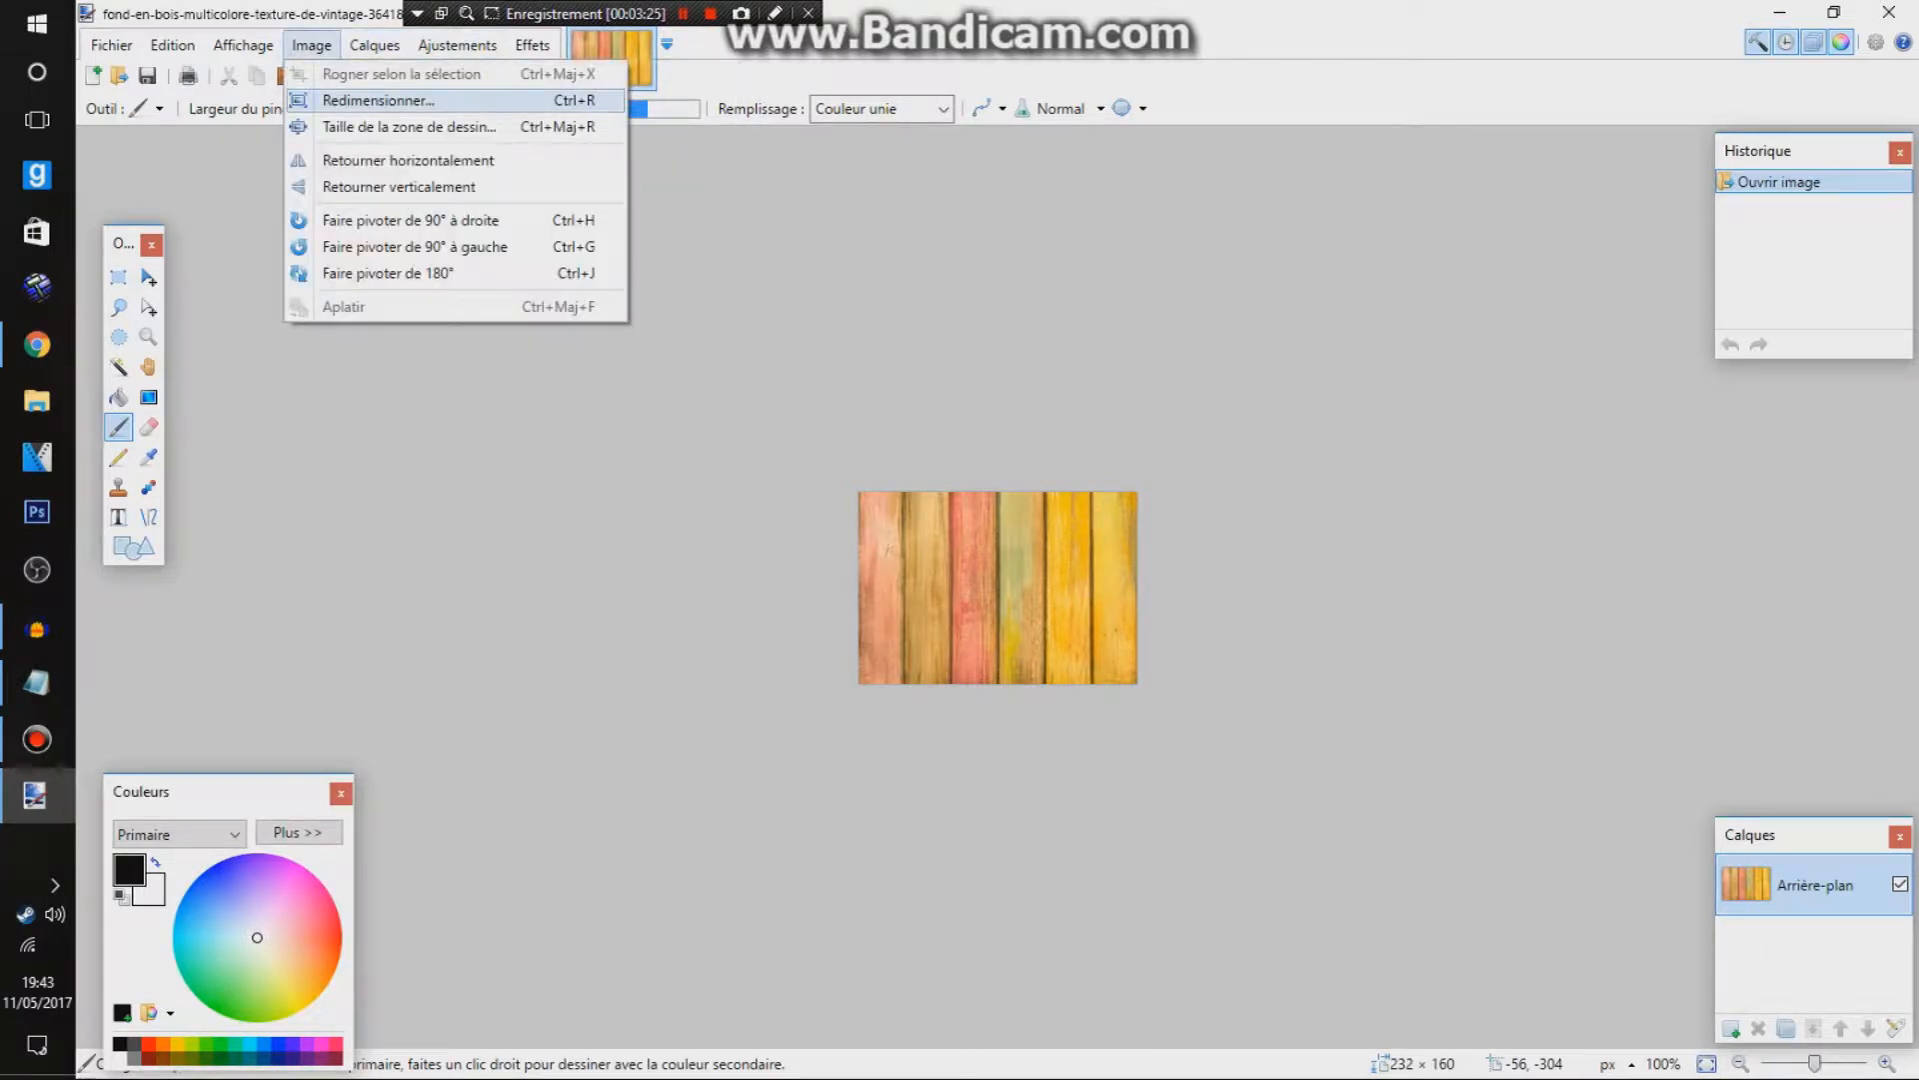
click(379, 101)
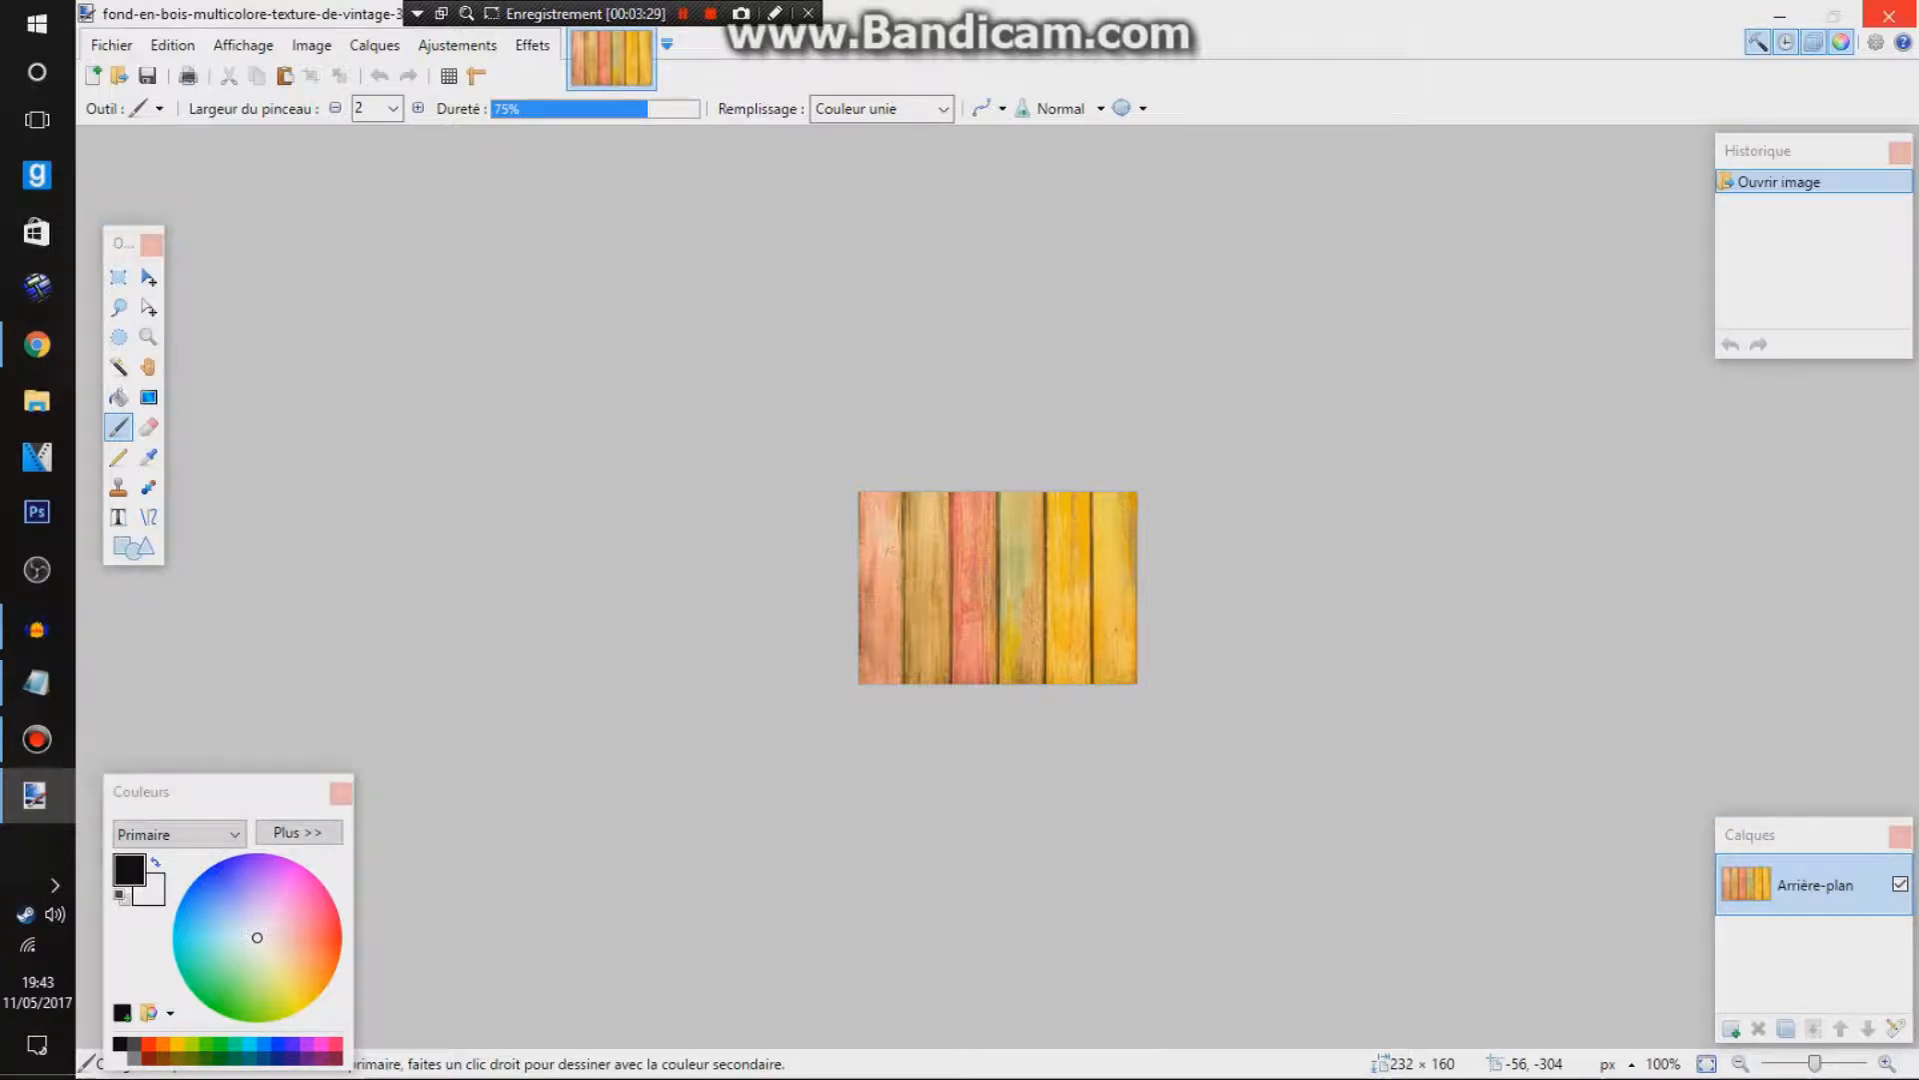
drag(549, 14, 635, 25)
key(ctrl+r)
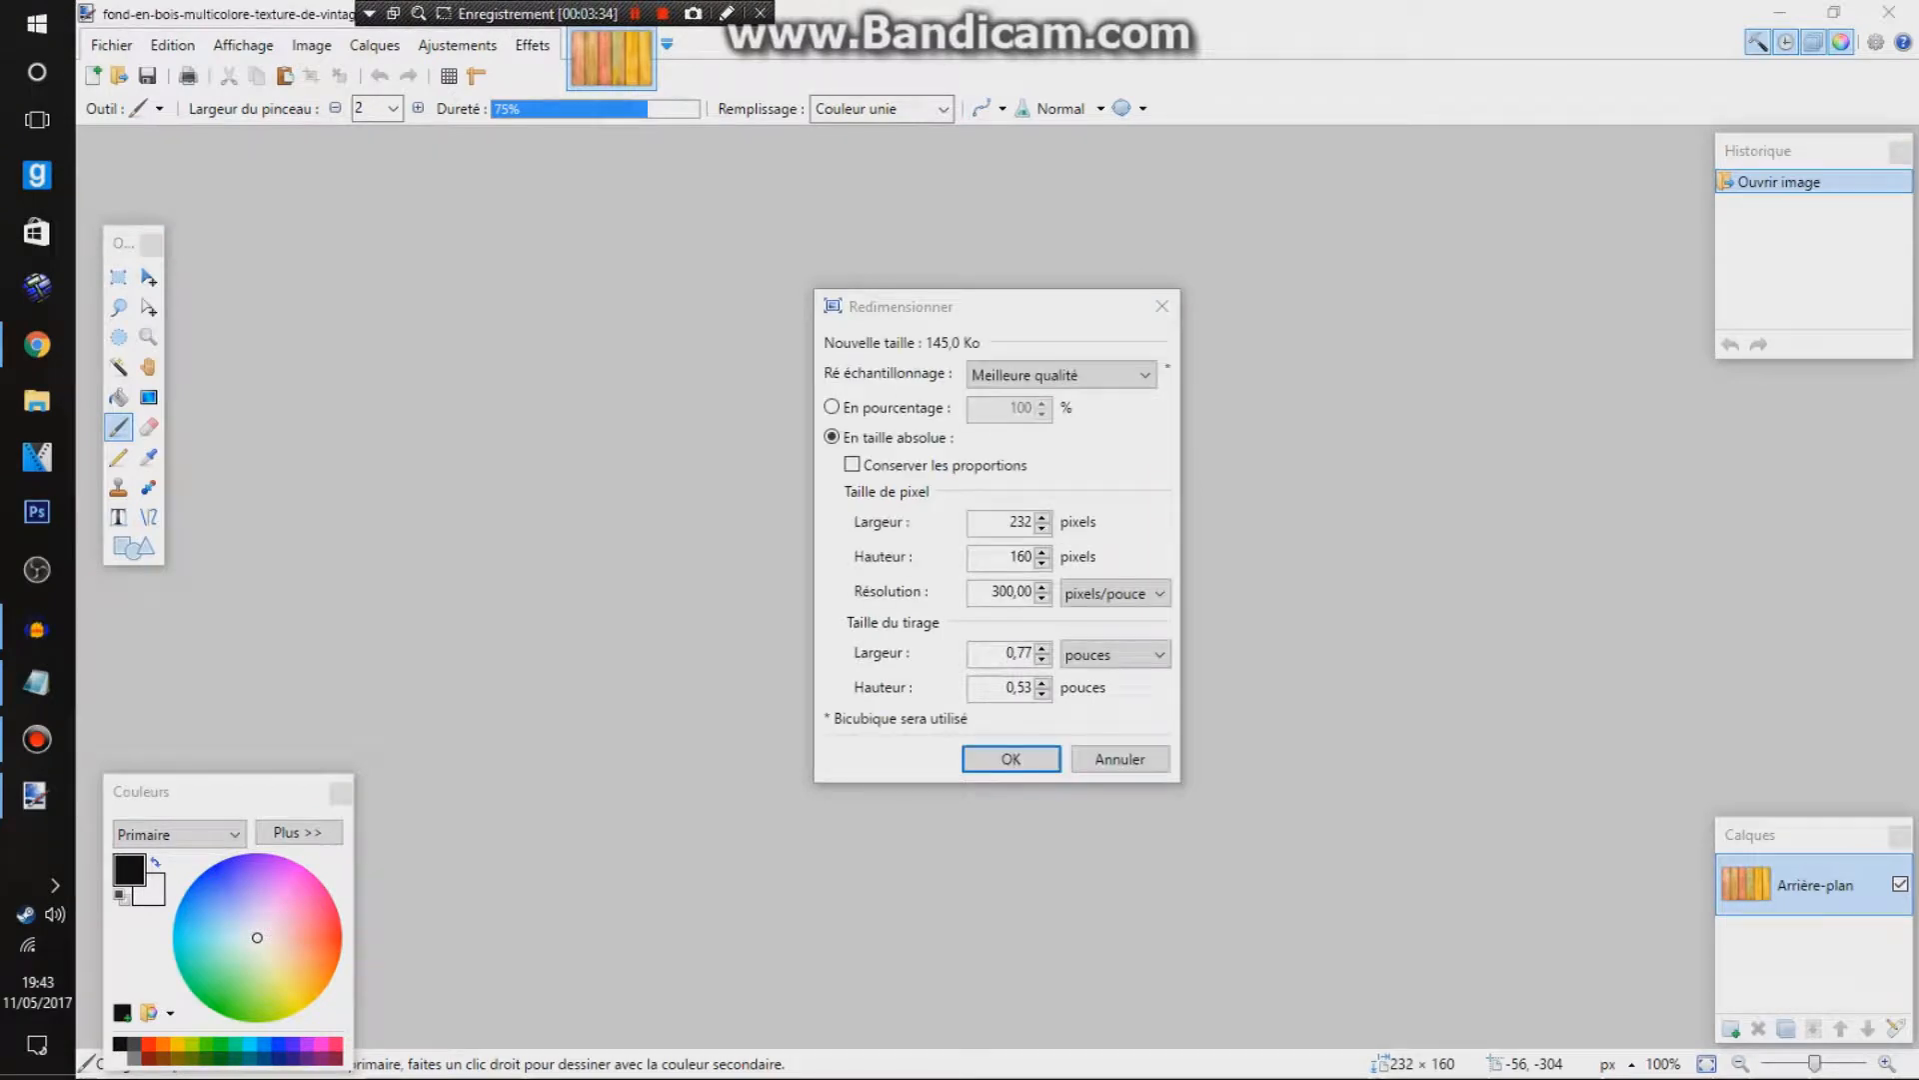
click(851, 465)
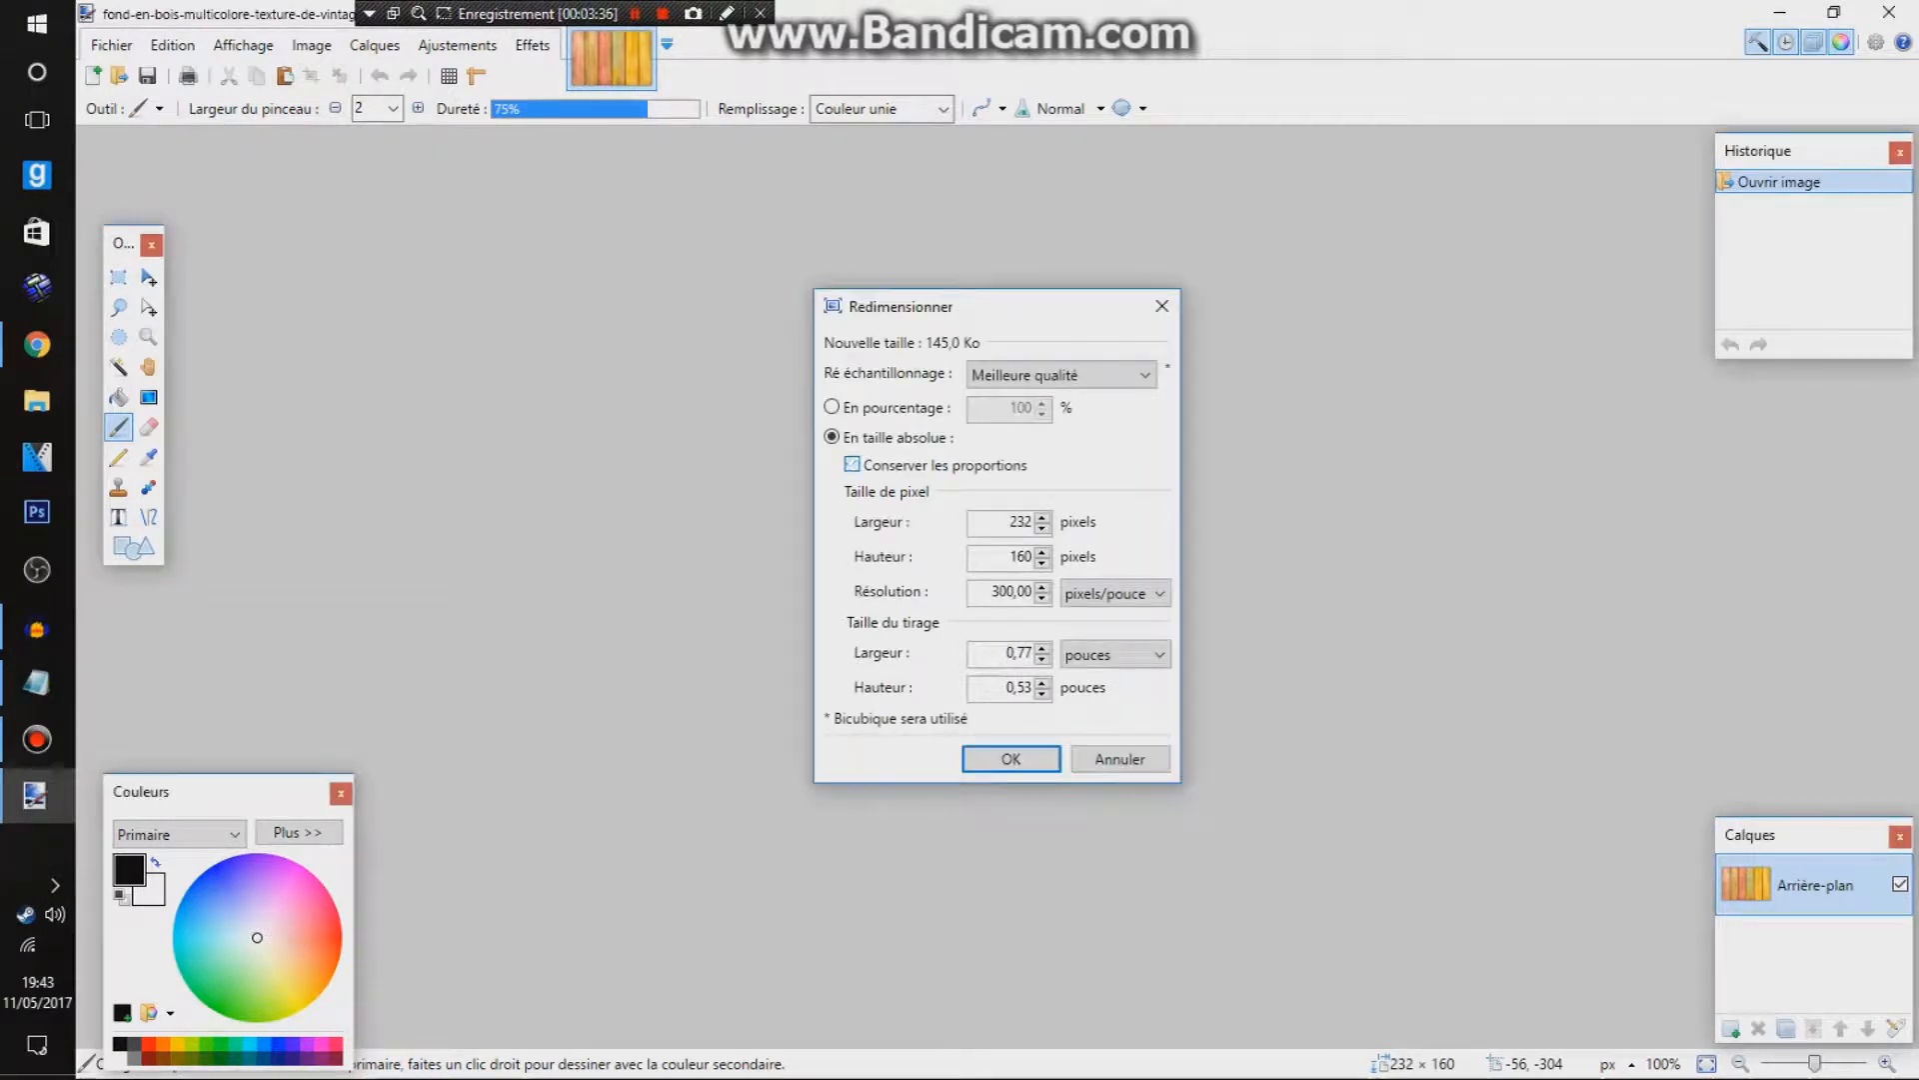
text(8)
text(48)
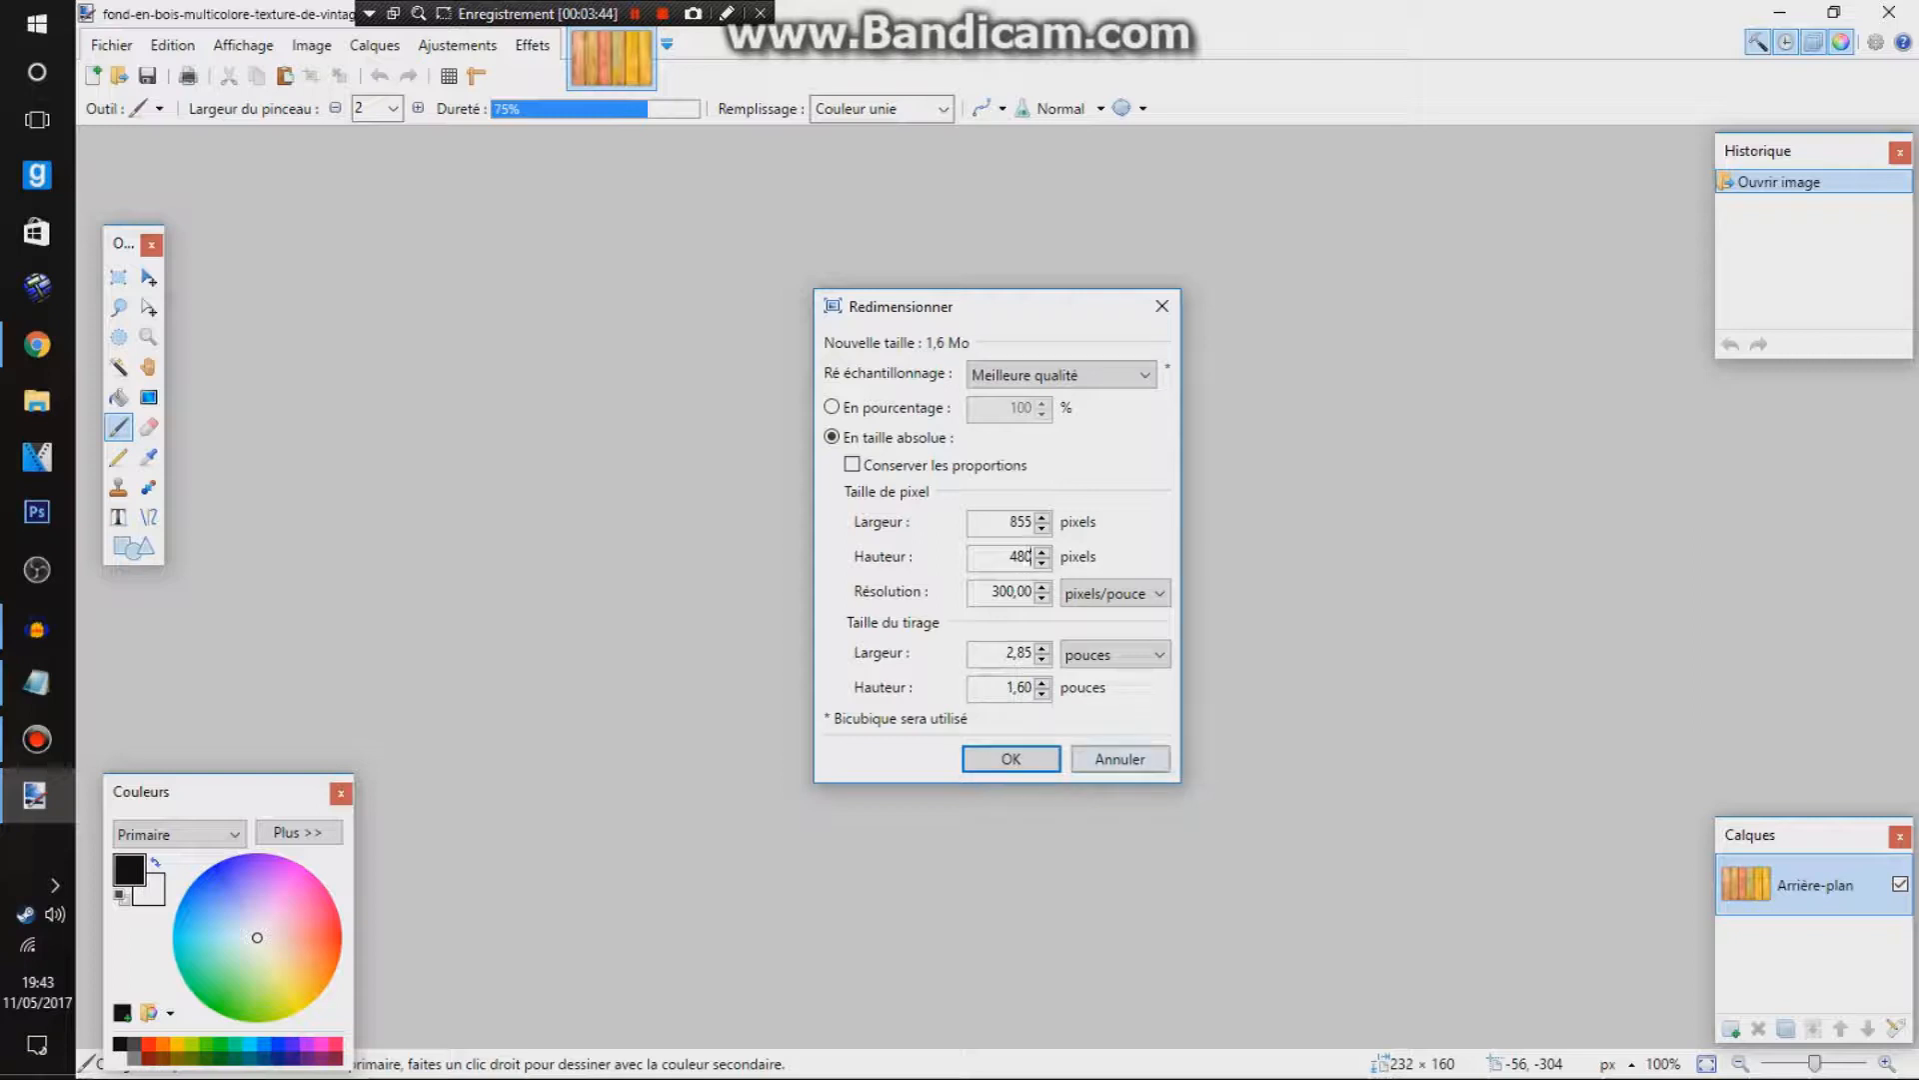
key(Escape)
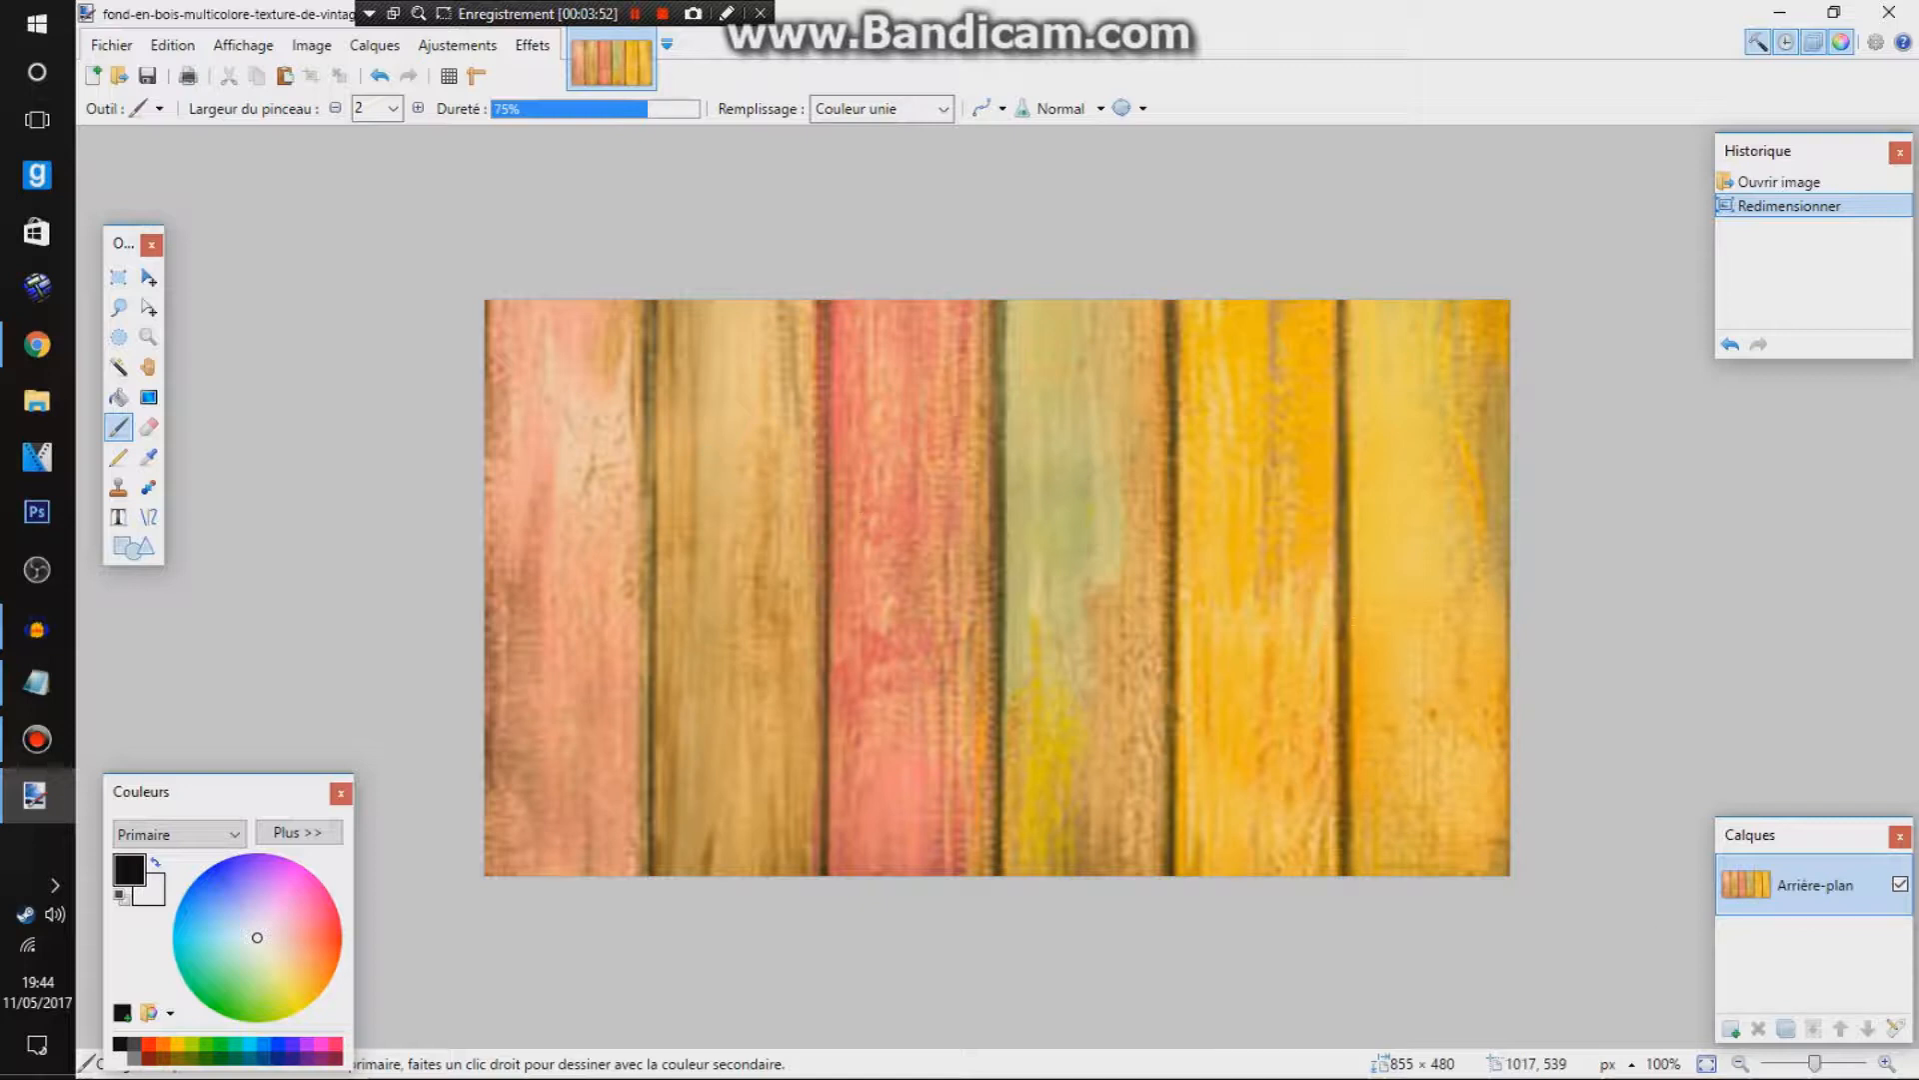
scroll(996, 587, down, 3)
scroll(996, 587, up, 5)
scroll(997, 586, down, 2)
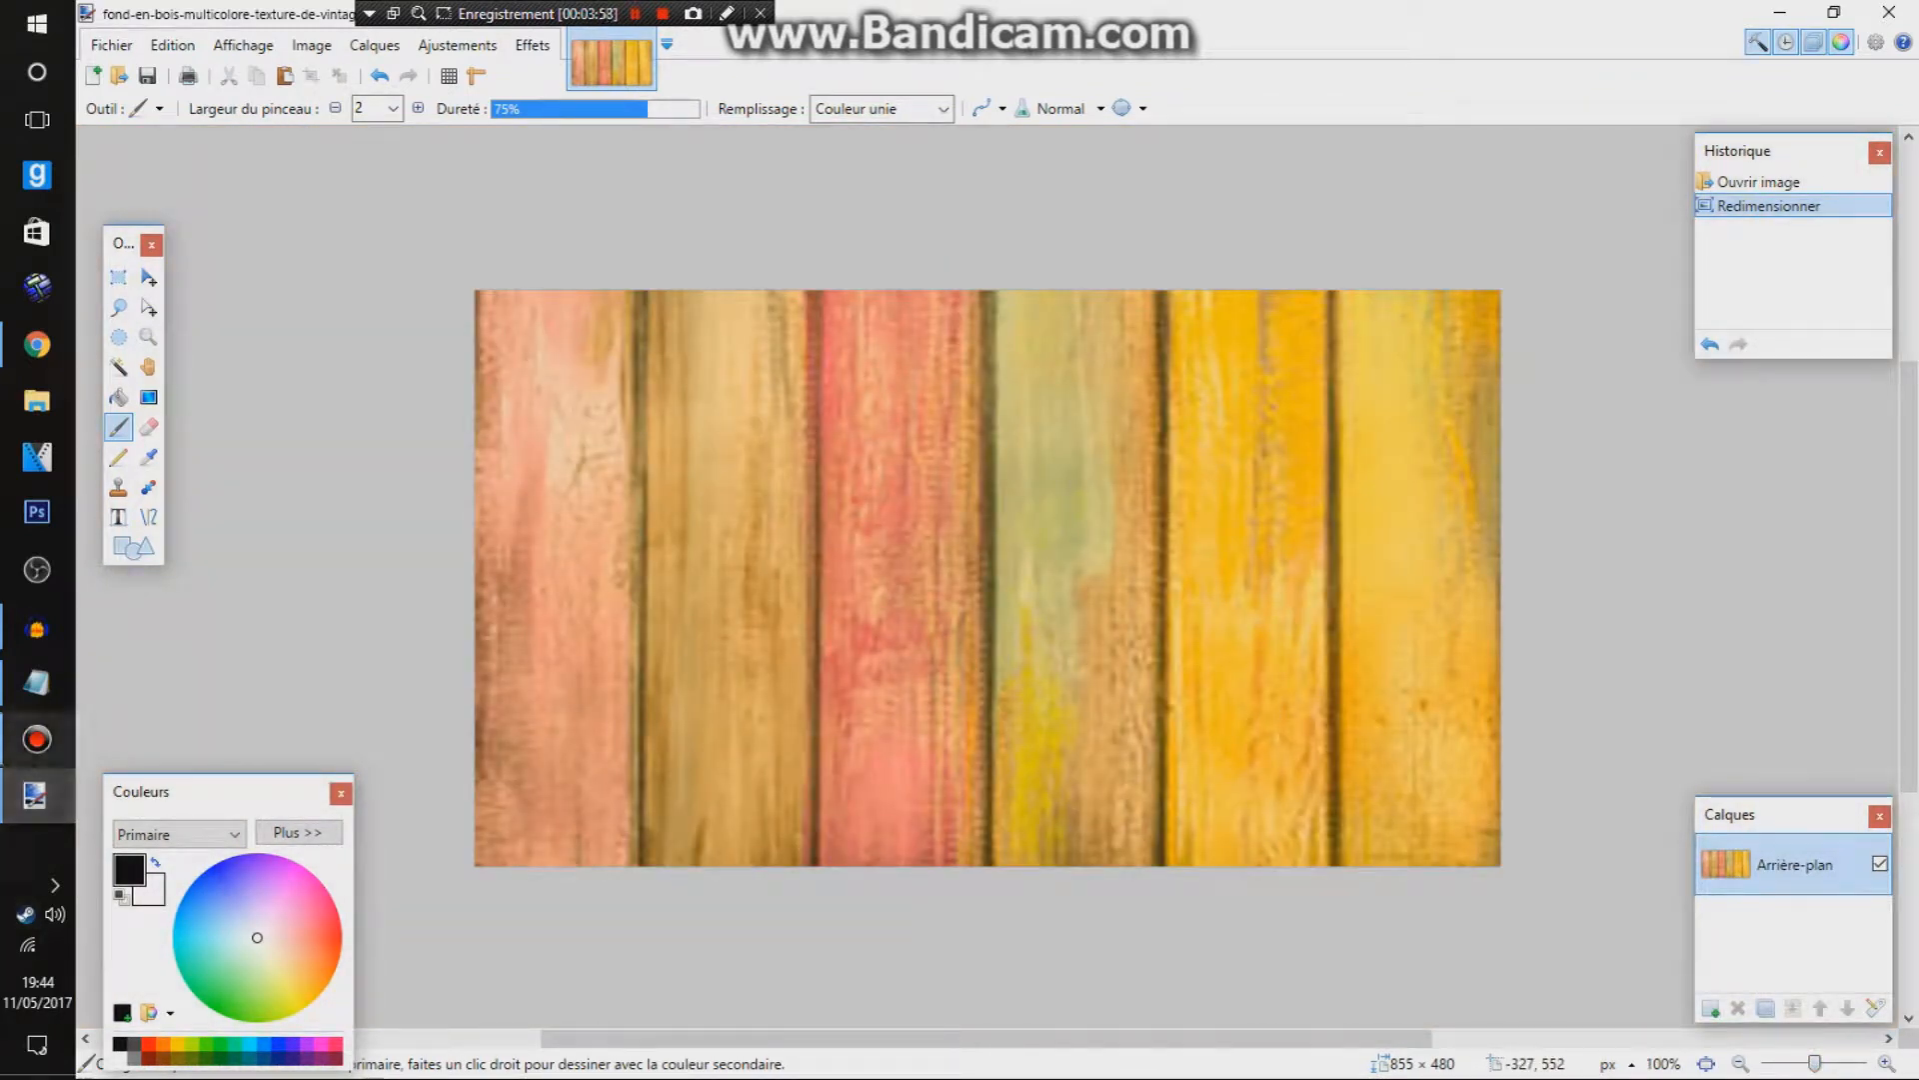
click(37, 345)
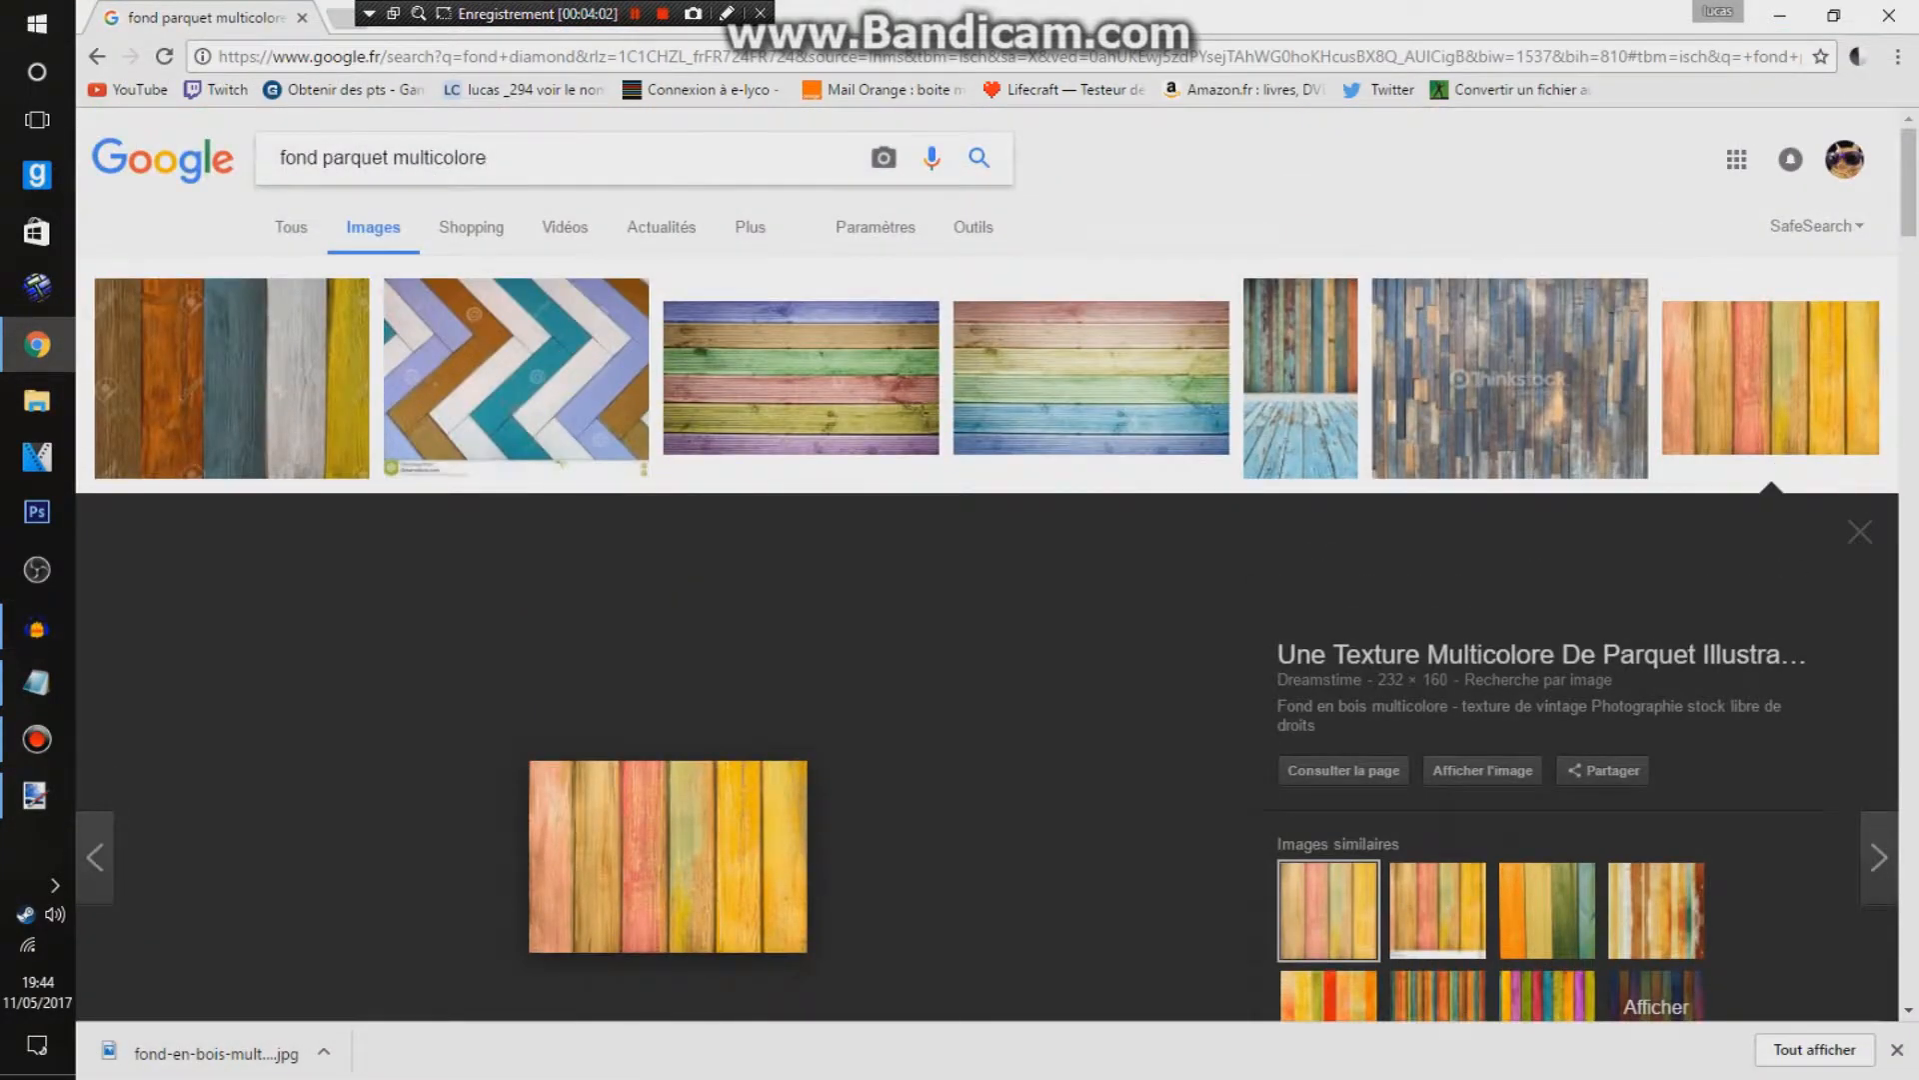
drag(487, 156, 296, 157)
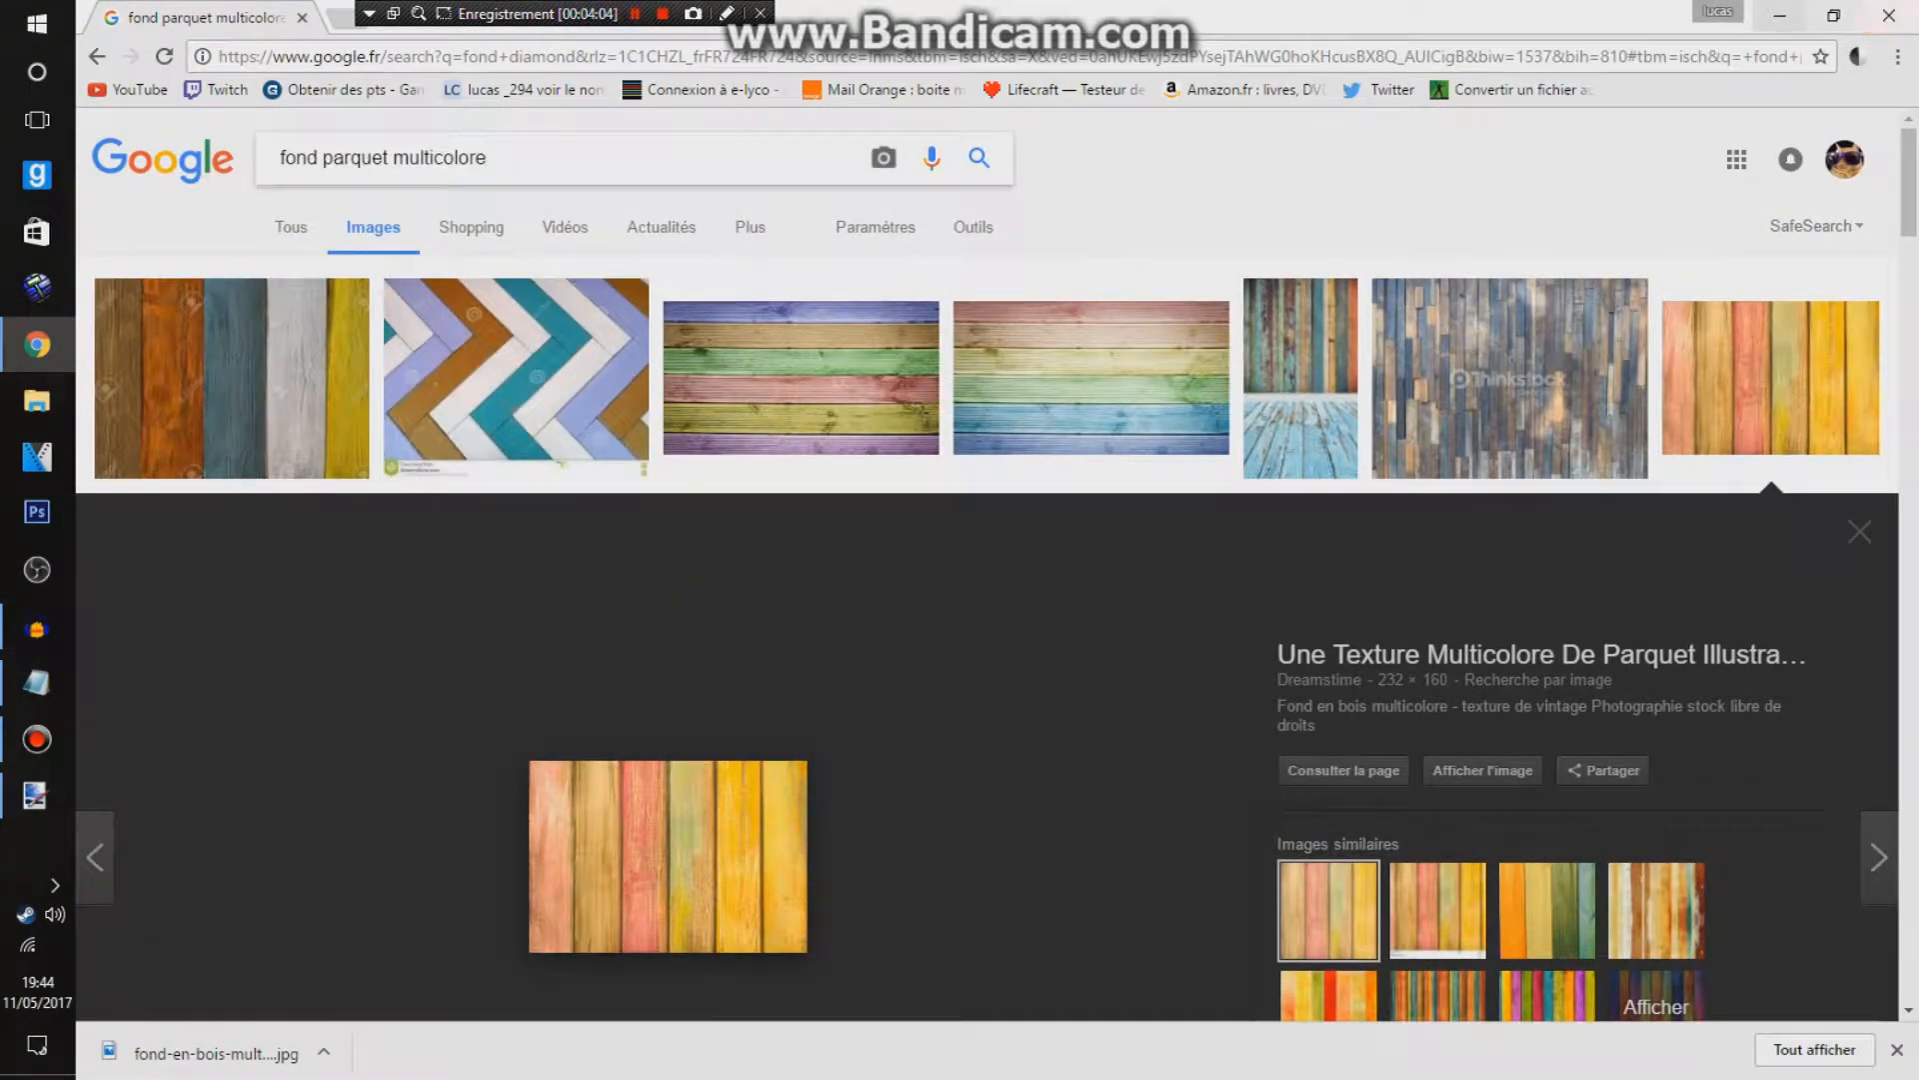
key(alt+Tab)
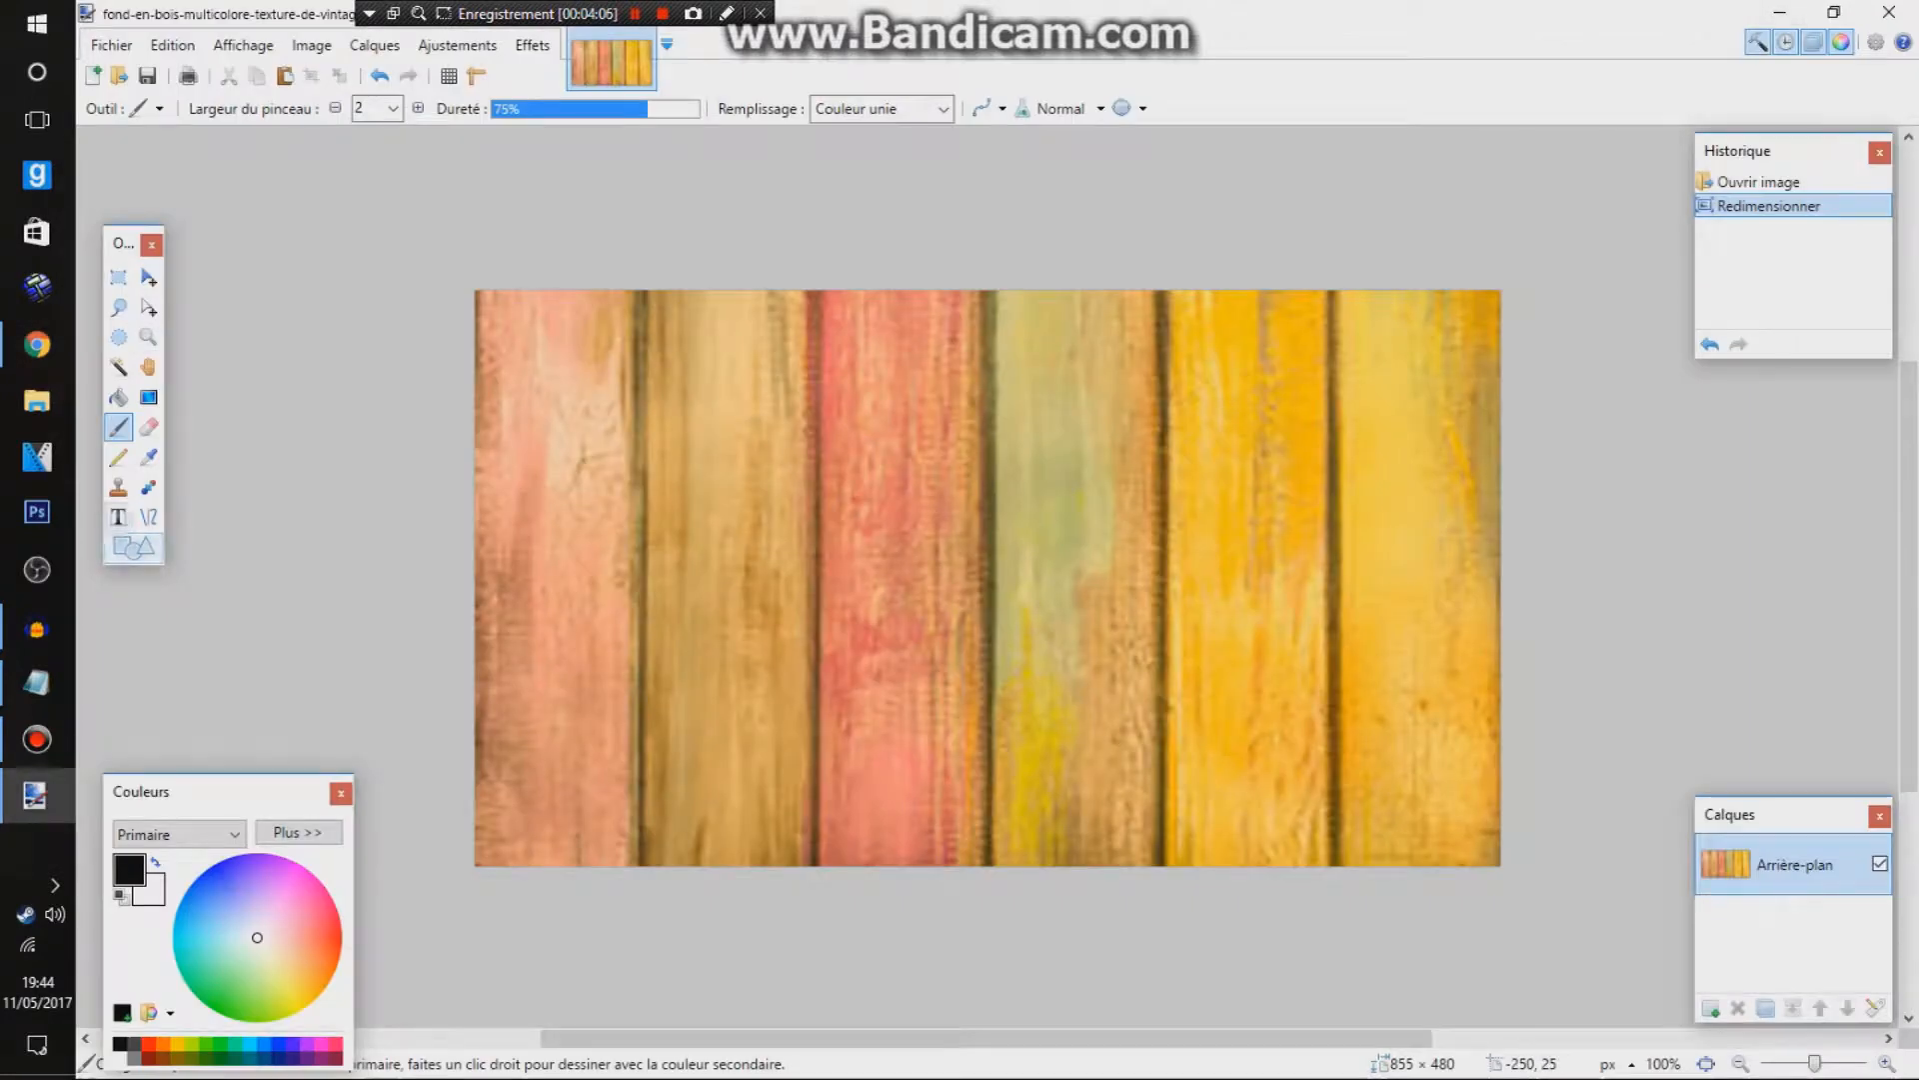
Step: Add the text "TUTO" on the upper part of the plank background and color it blue
click(118, 517)
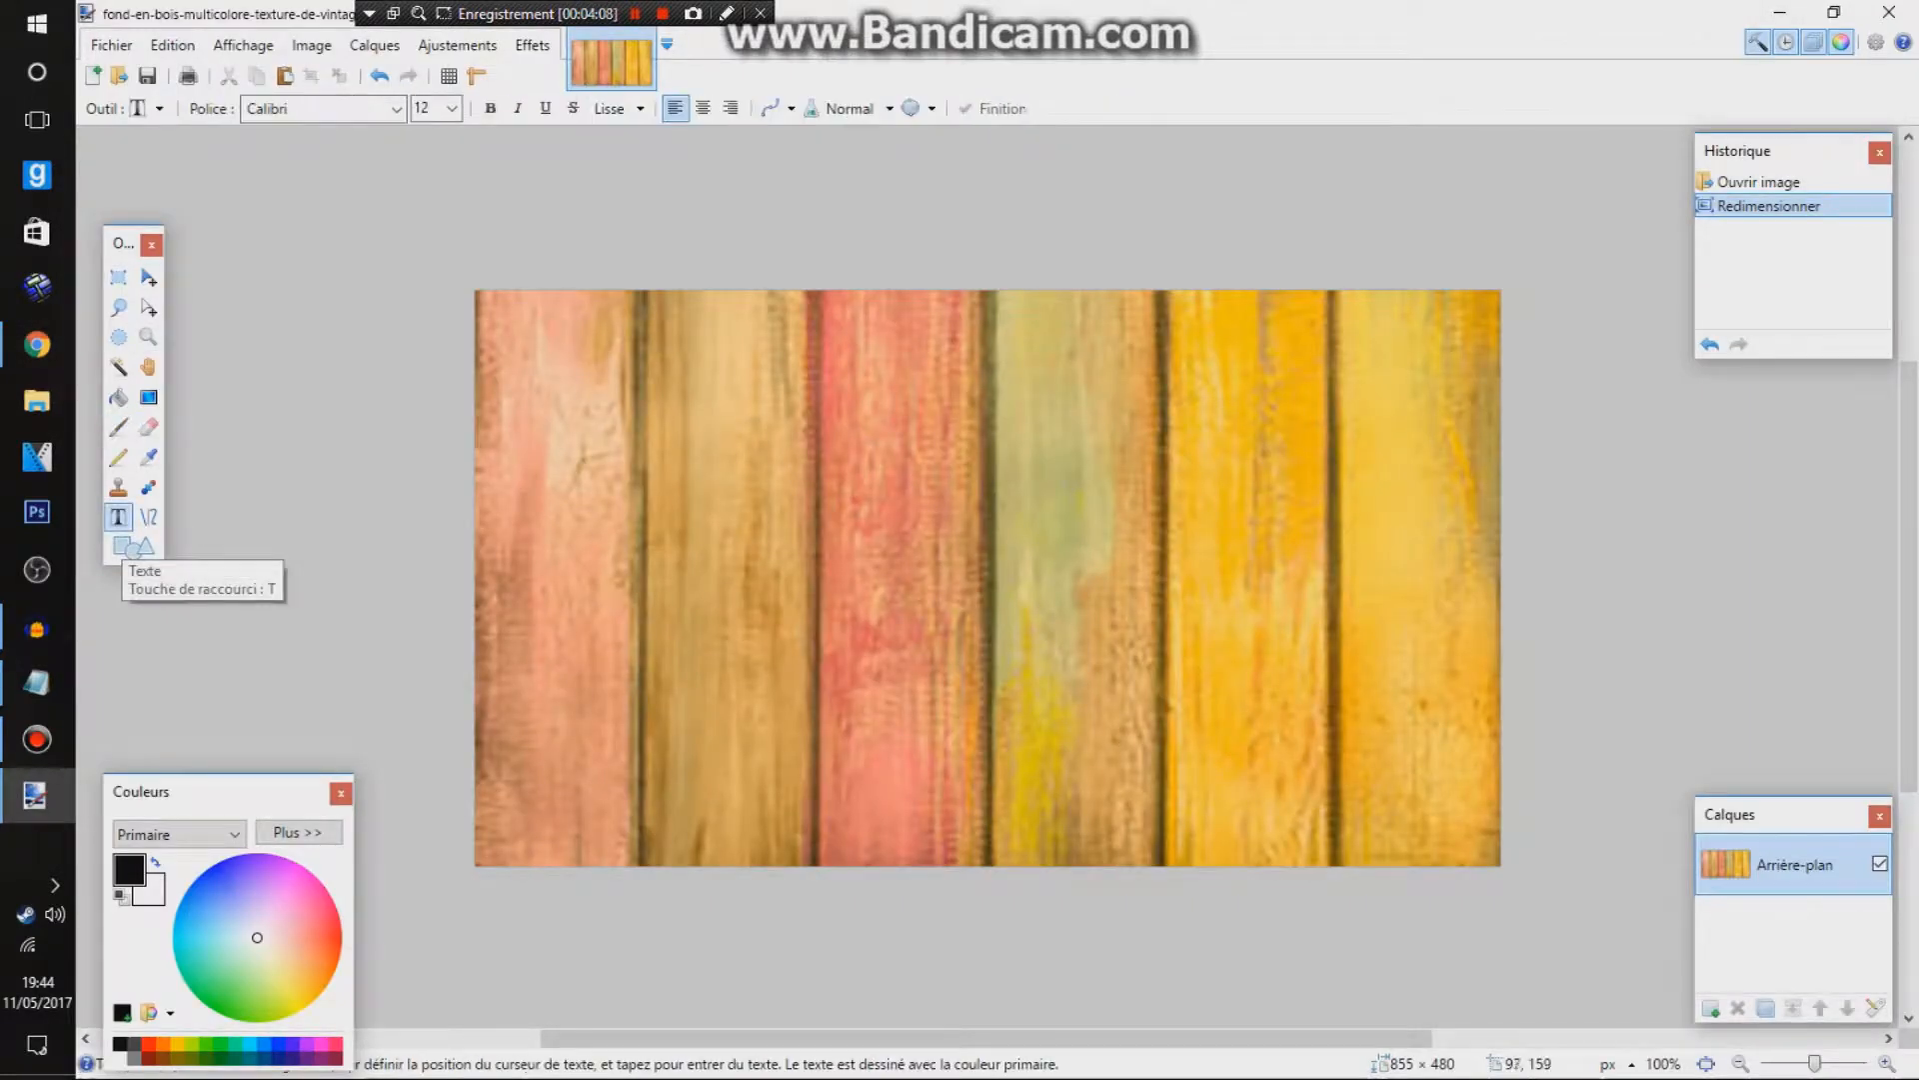
click(600, 460)
text(TUTOF)
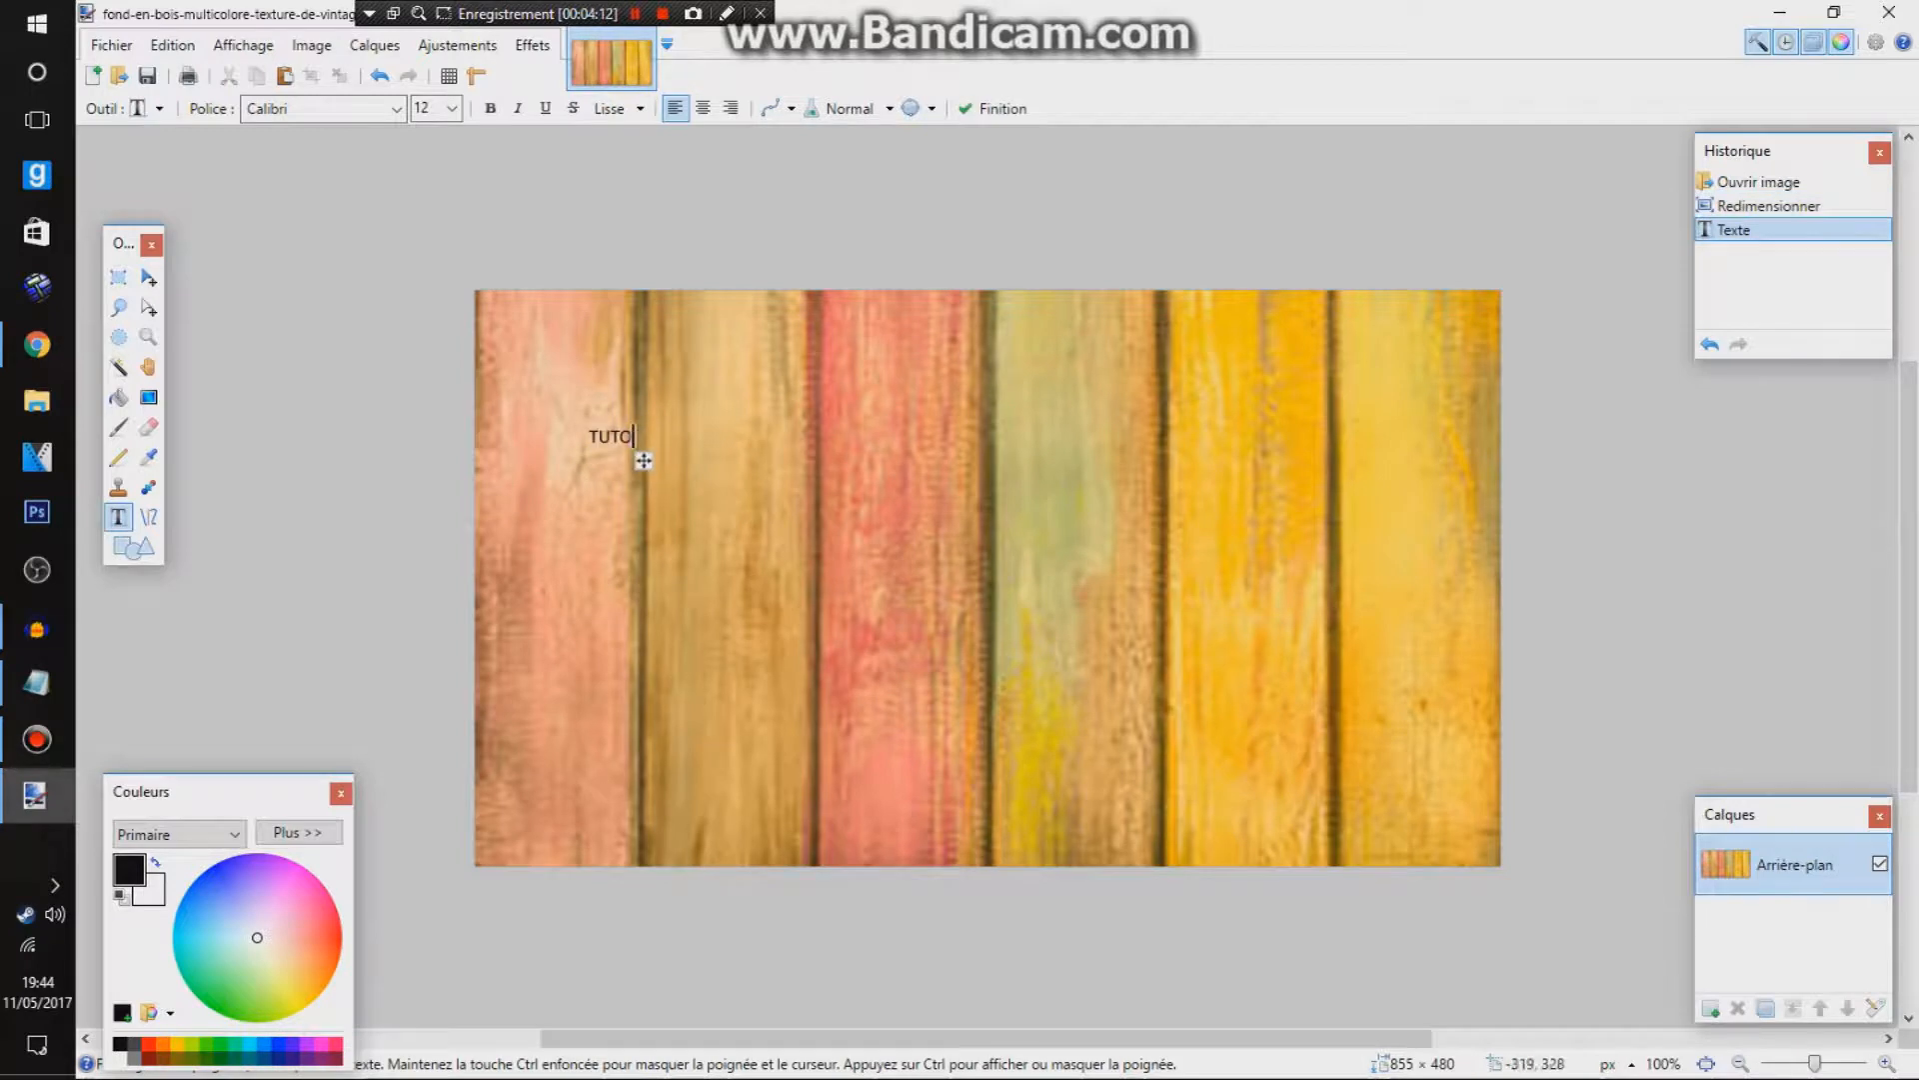
mouse_move(258, 937)
mouse_down()
mouse_move(200, 899)
mouse_move(330, 920)
mouse_move(230, 910)
mouse_move(334, 903)
mouse_up()
click(205, 870)
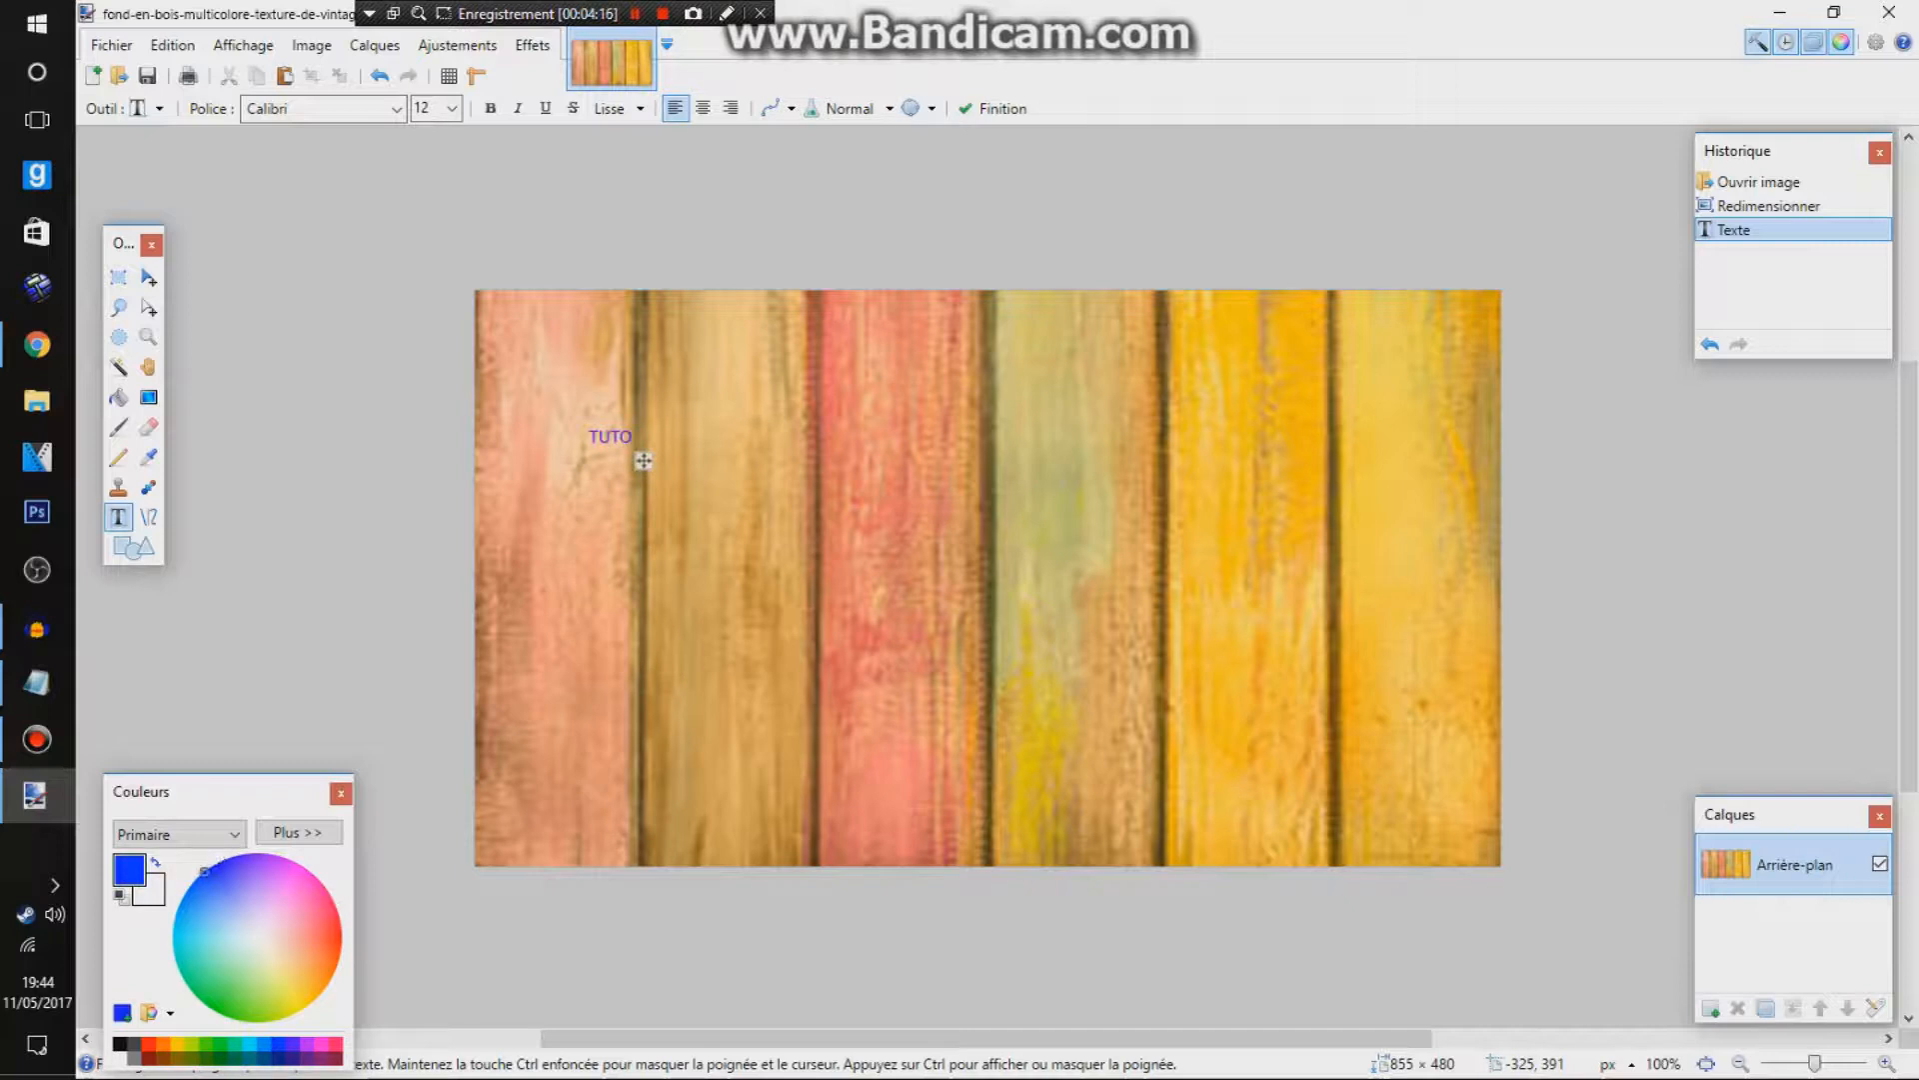
Step: Set the TUTO text's size to 28 and its font to Lucida Console
click(452, 108)
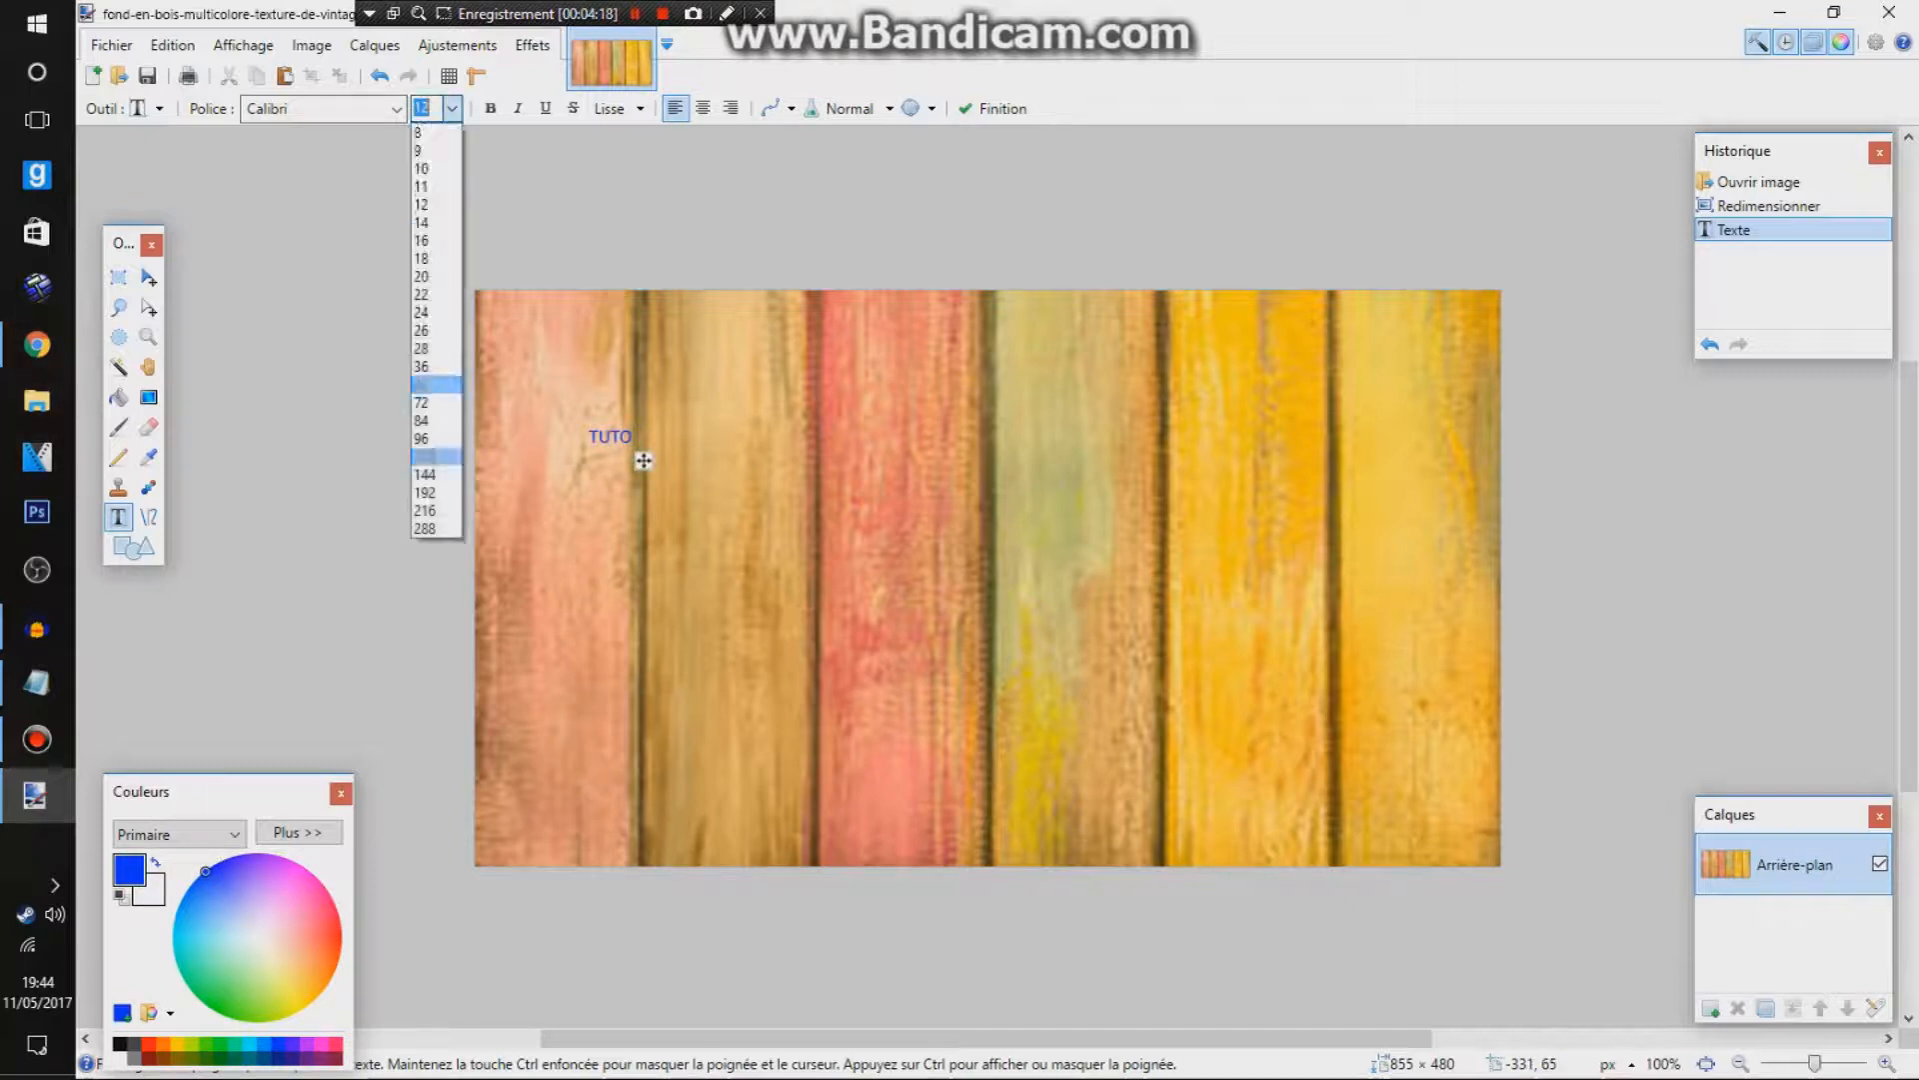
key(Return)
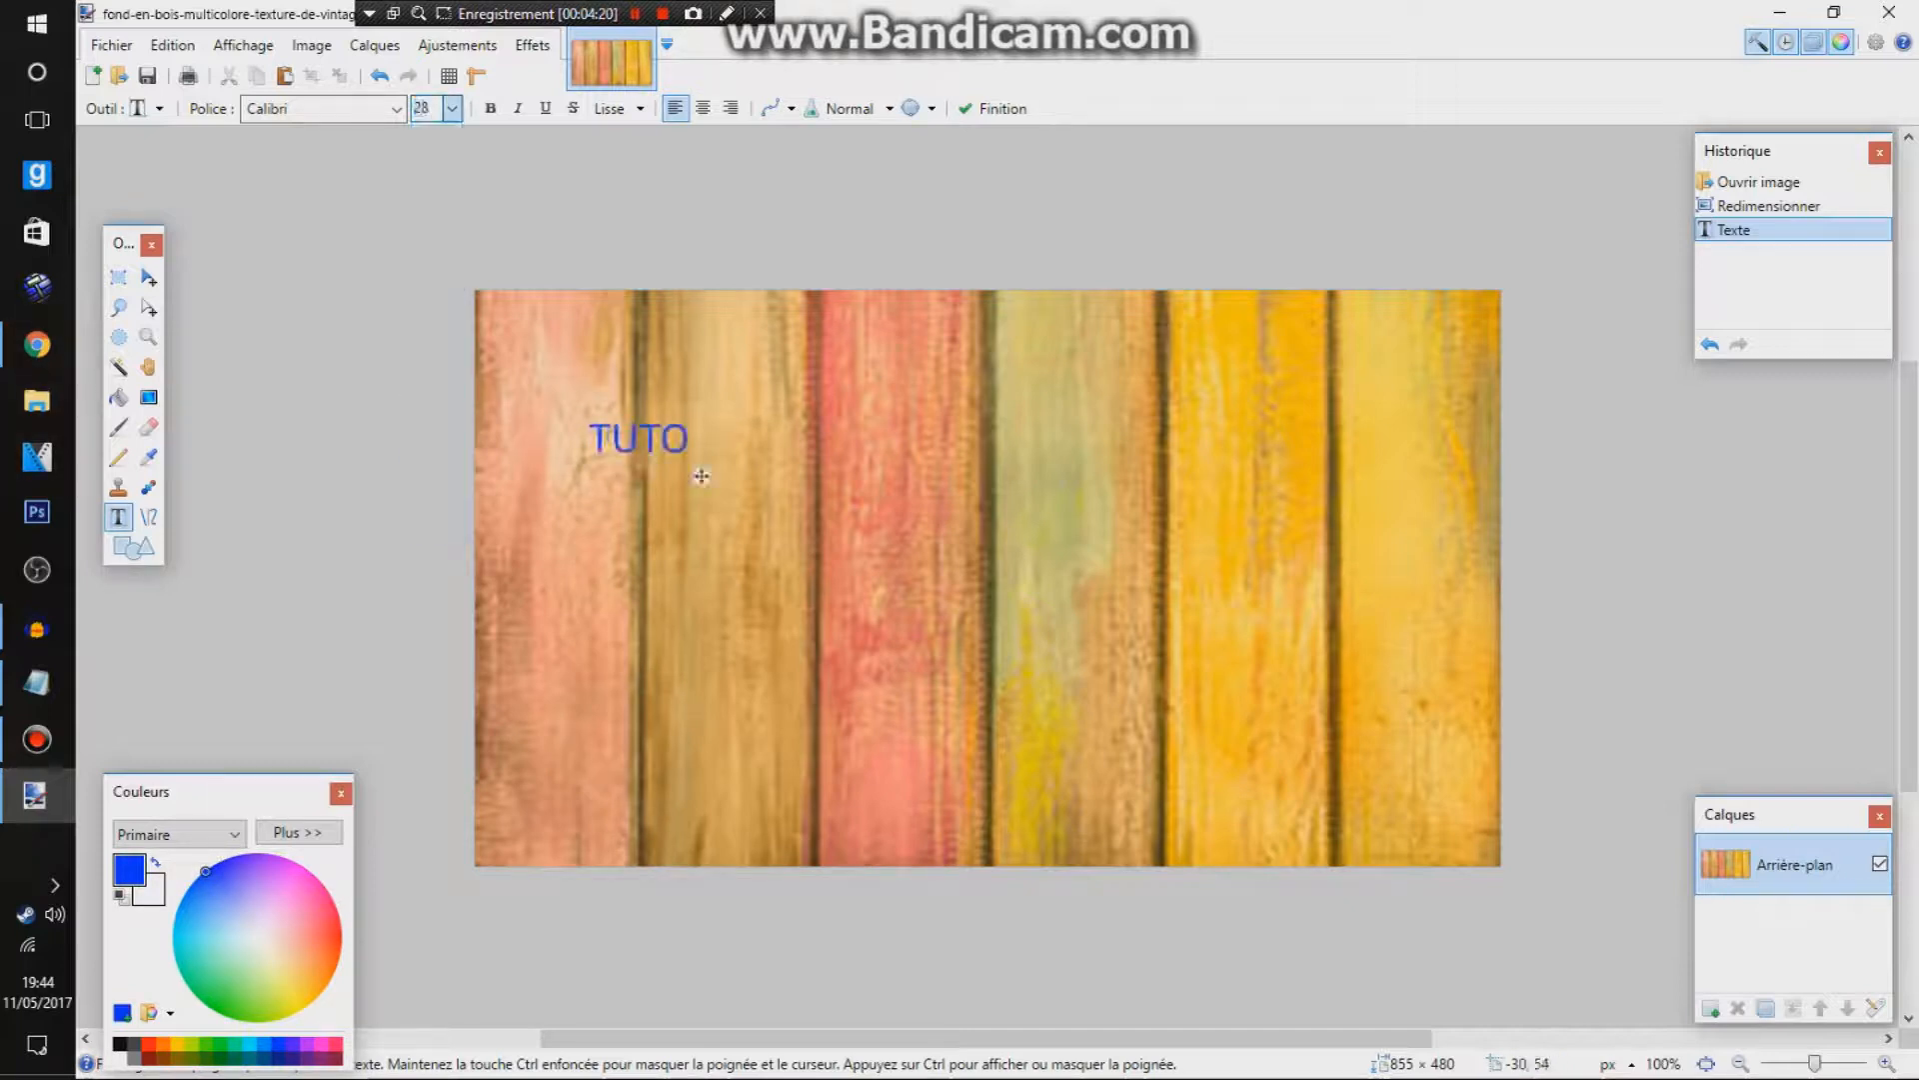
click(396, 108)
scroll(399, 541, down, 8)
scroll(400, 541, down, 6)
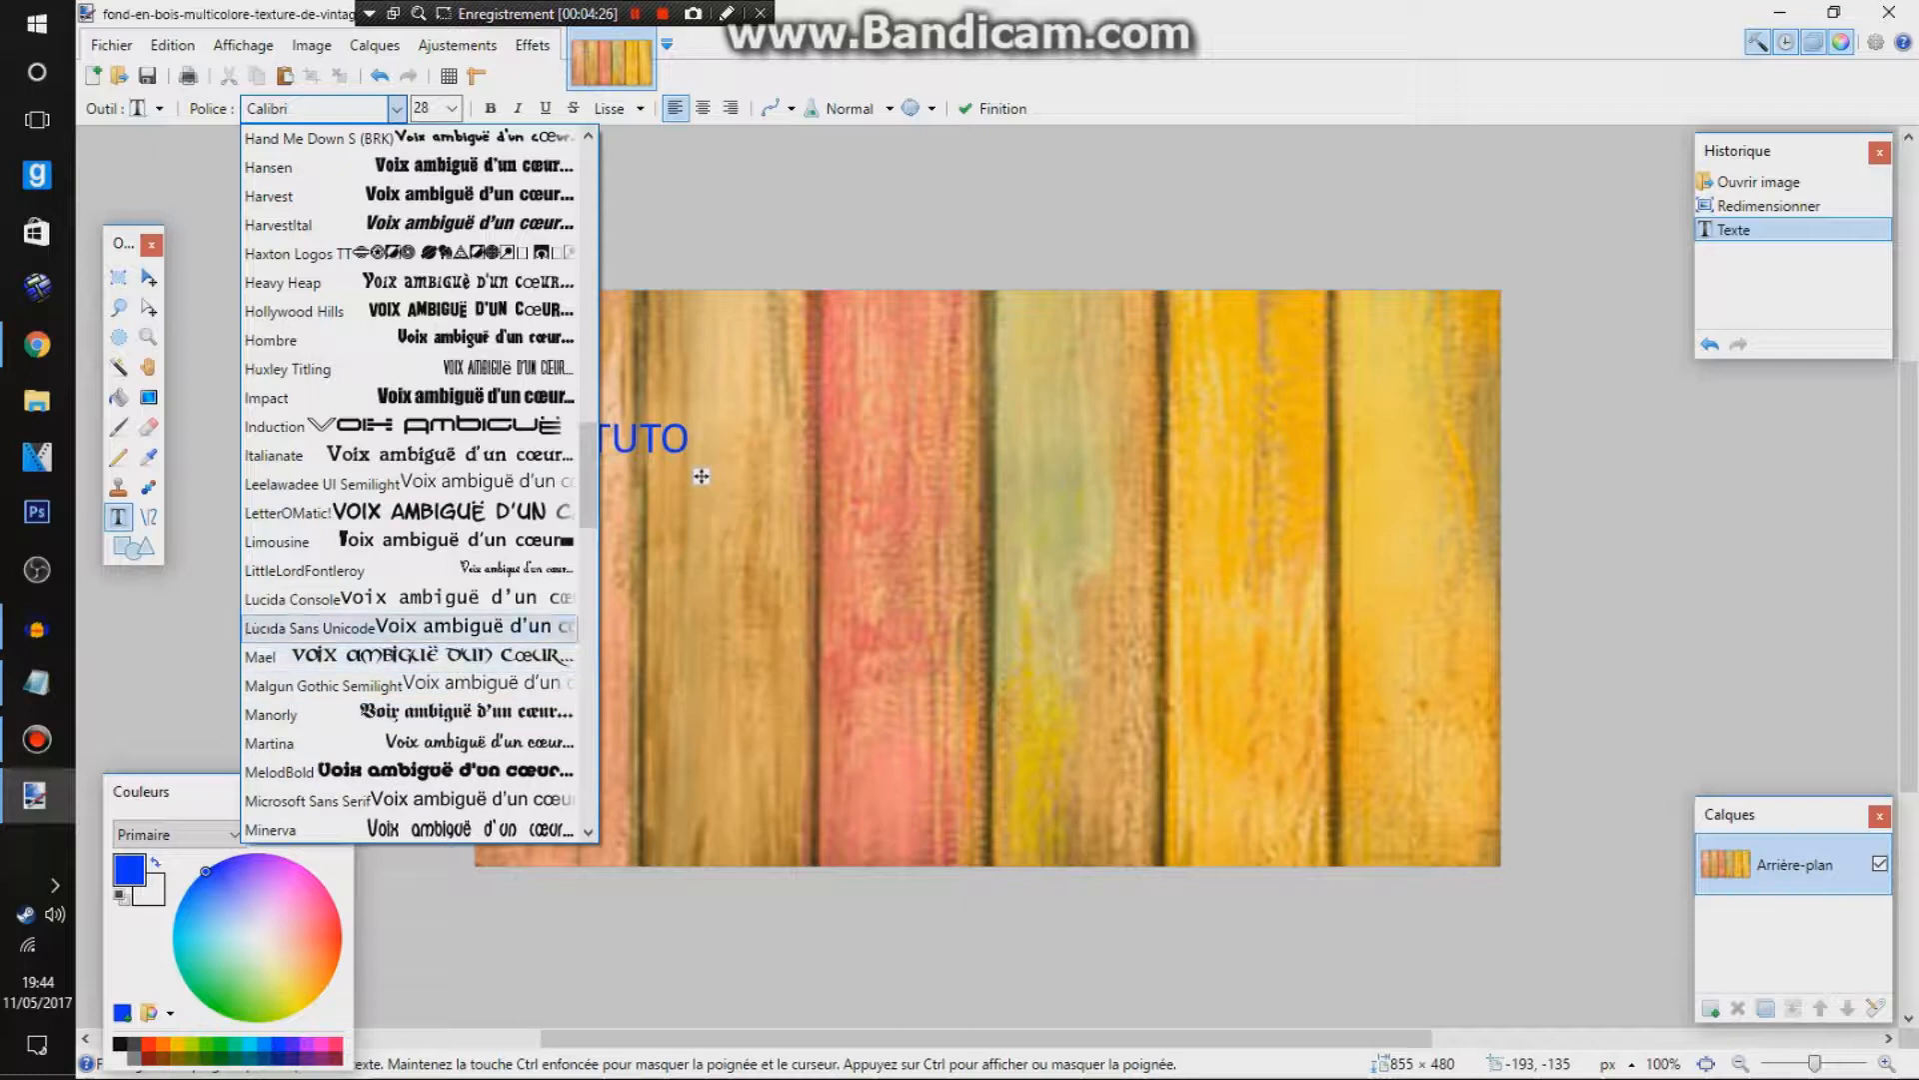
click(400, 598)
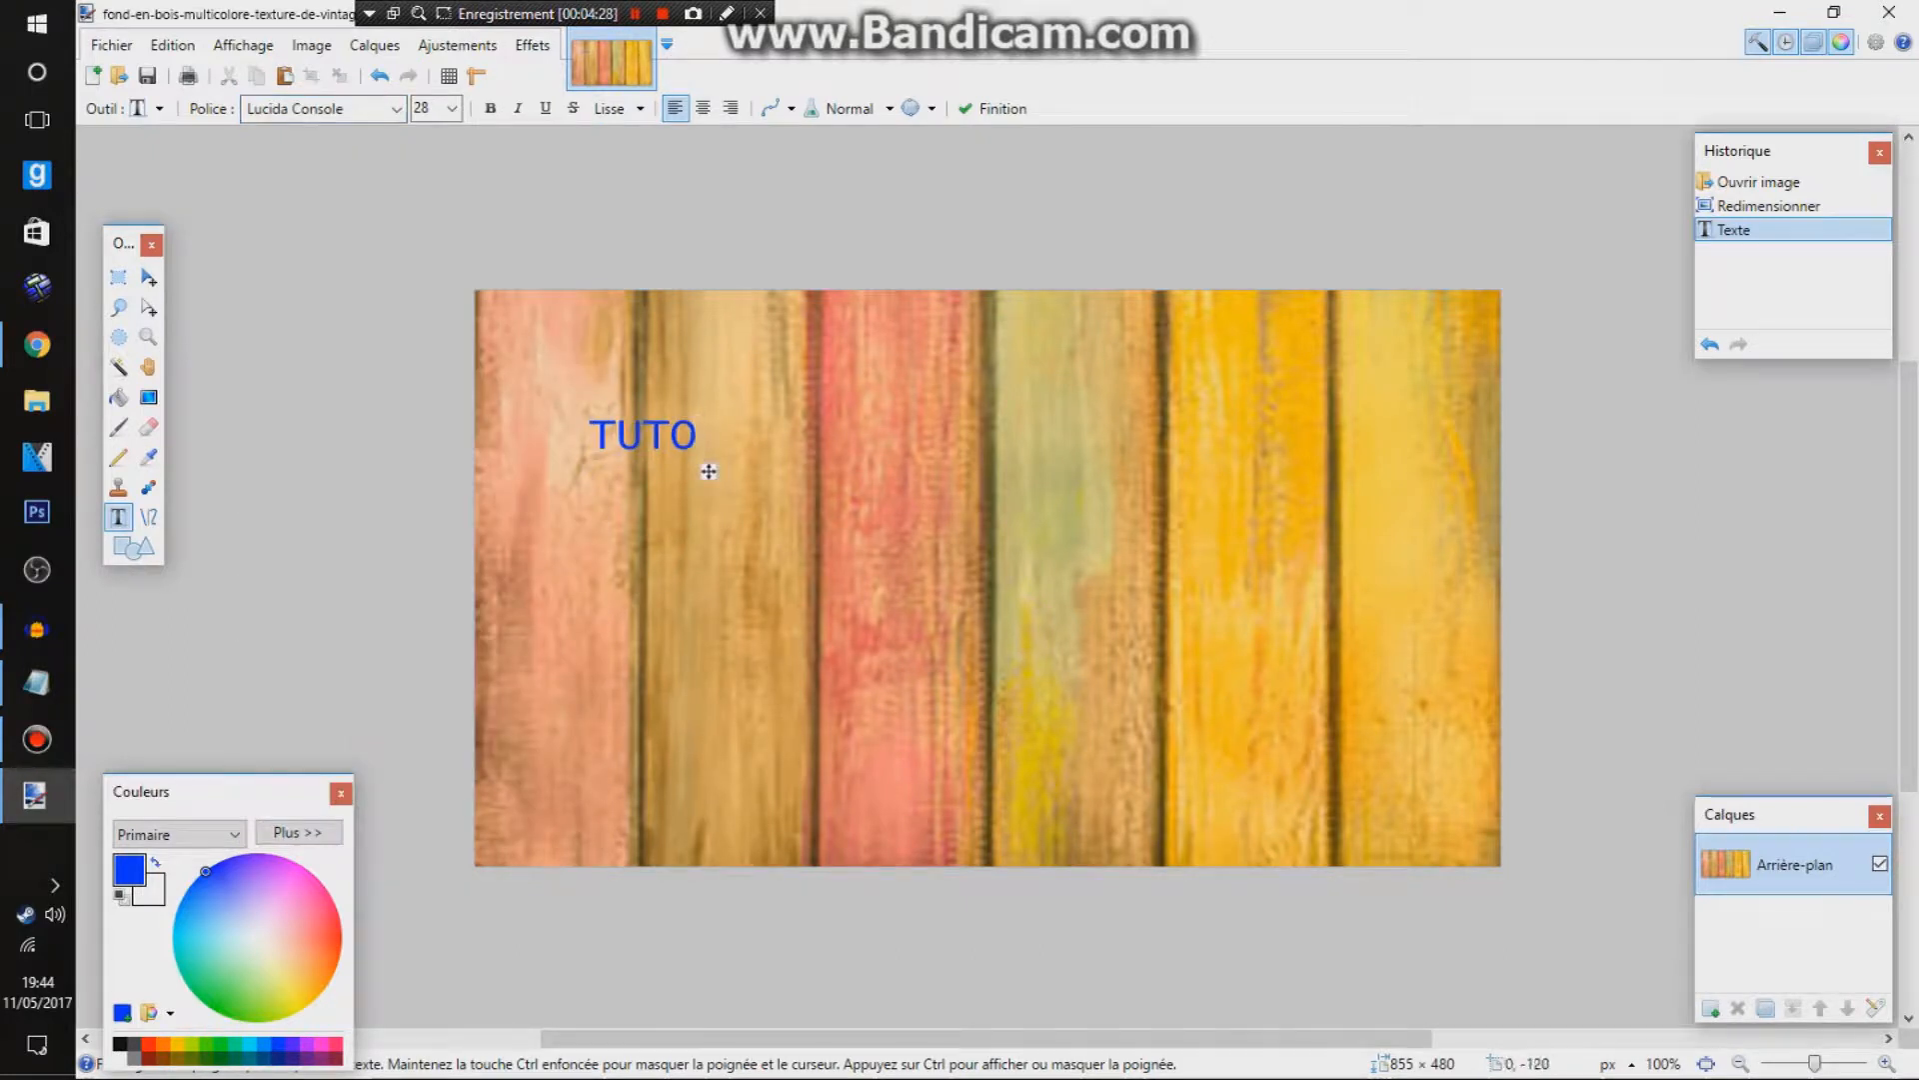
Step: Enlarge the TUTO text to size 96 and move it into the upper-left corner of the image
click(452, 108)
key(Down)
key(Return)
drag(970, 525, 902, 472)
Step: Draw a red rectangle outline with a brush width of 2 closely around the TUTO text and finalize the shape
click(133, 546)
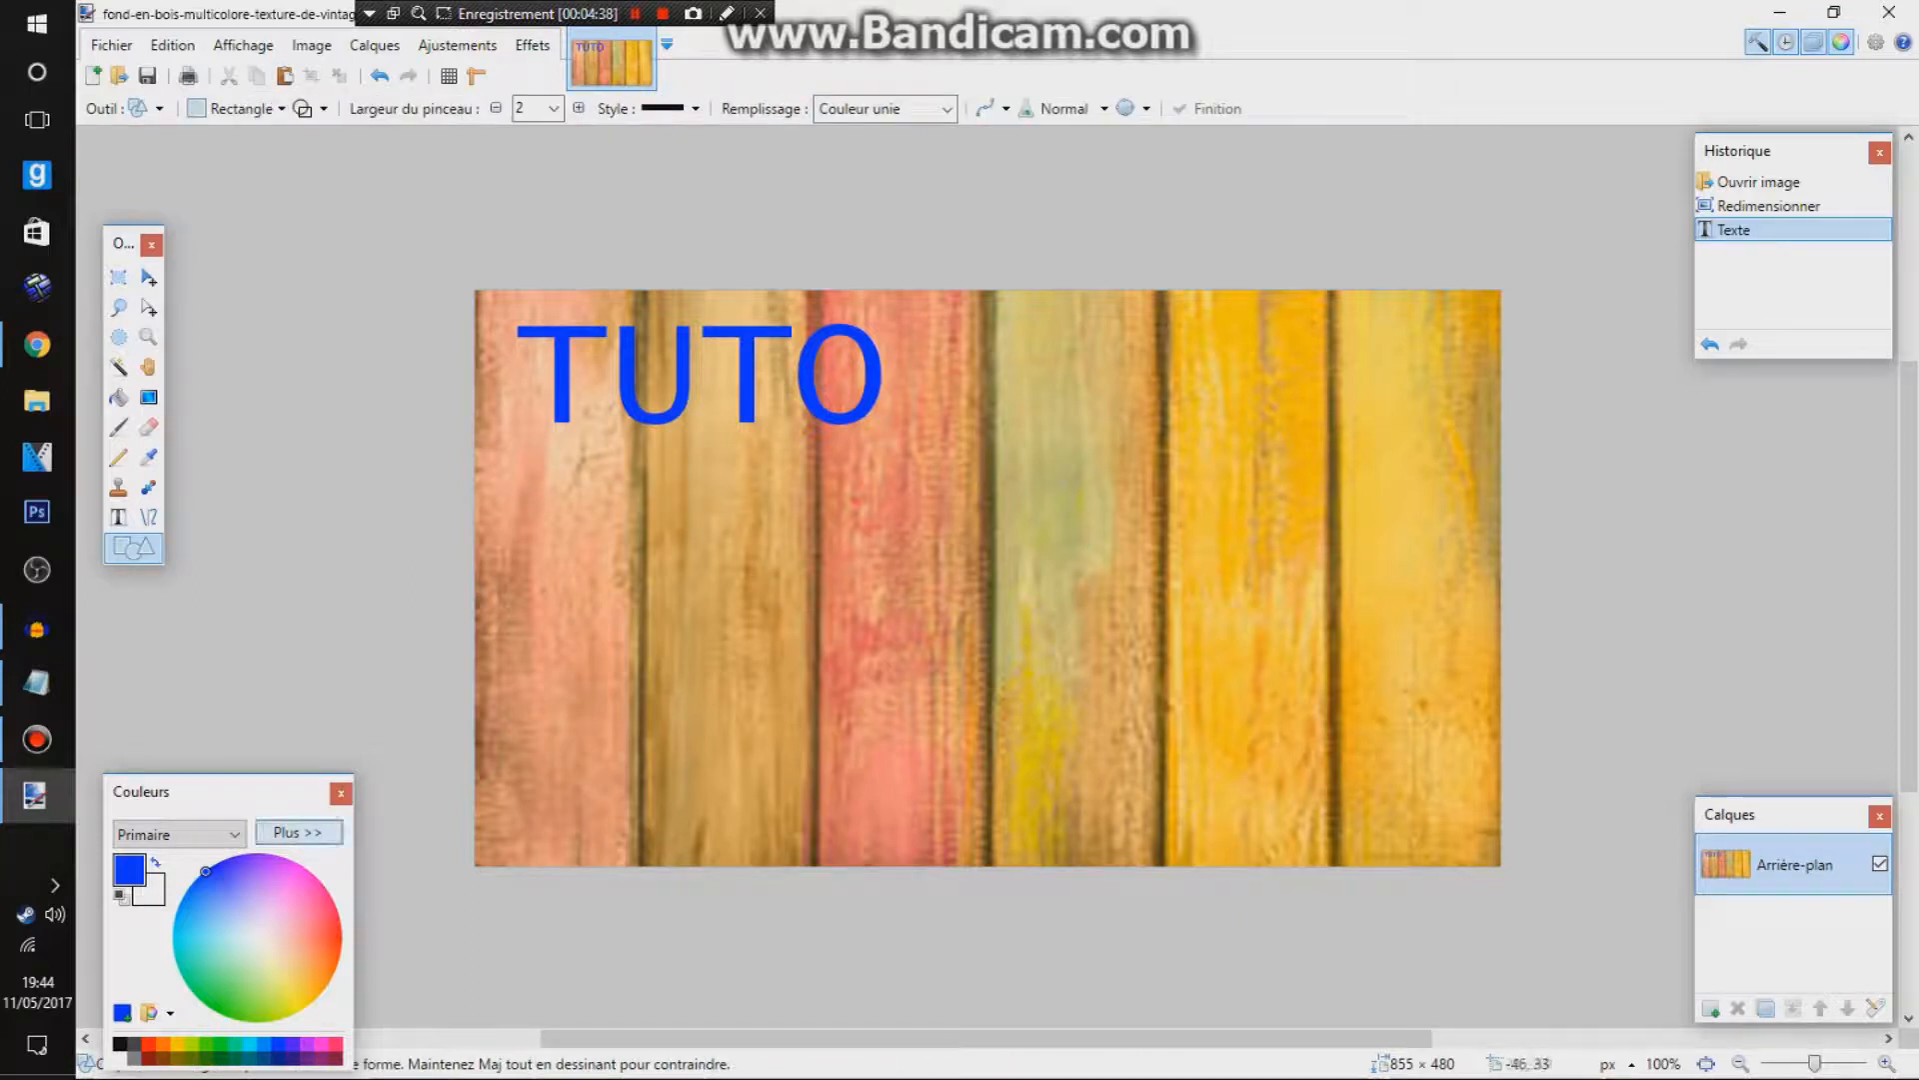
drag(305, 885, 341, 932)
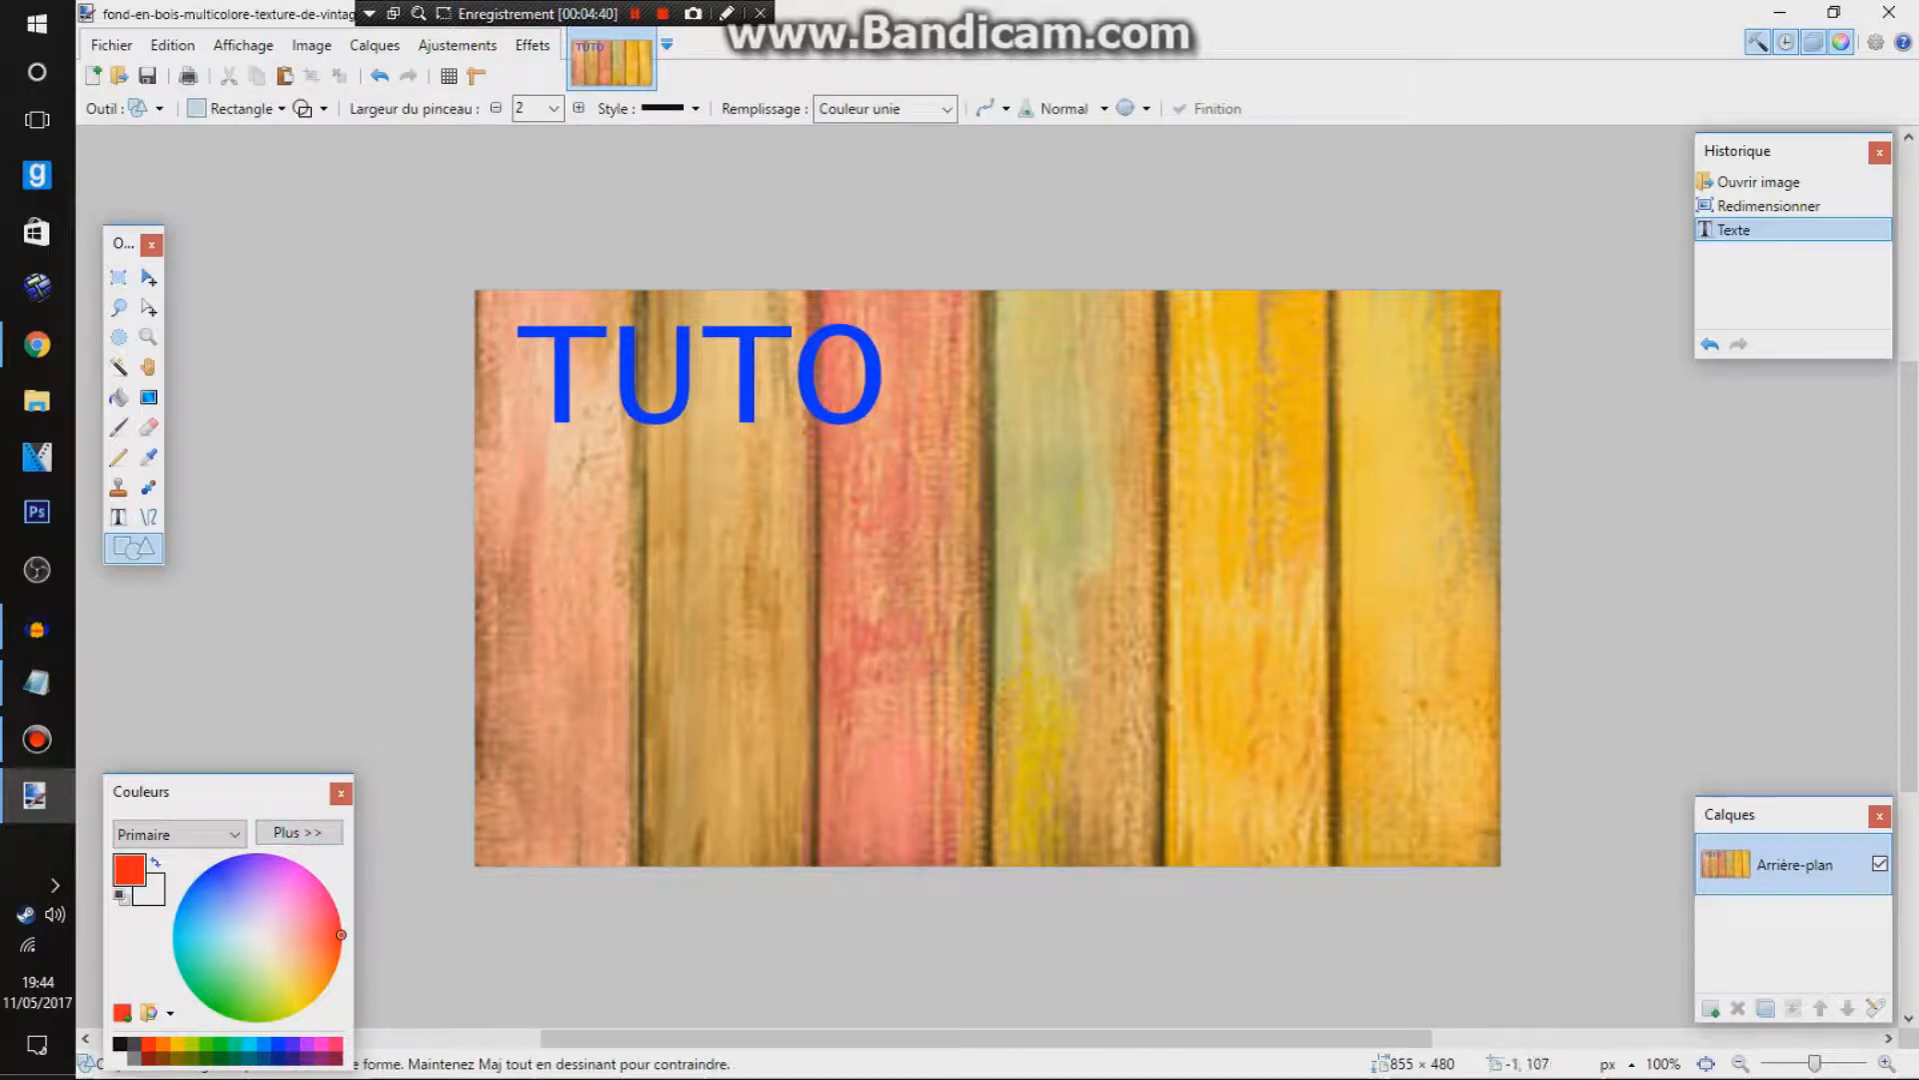
drag(500, 303, 910, 443)
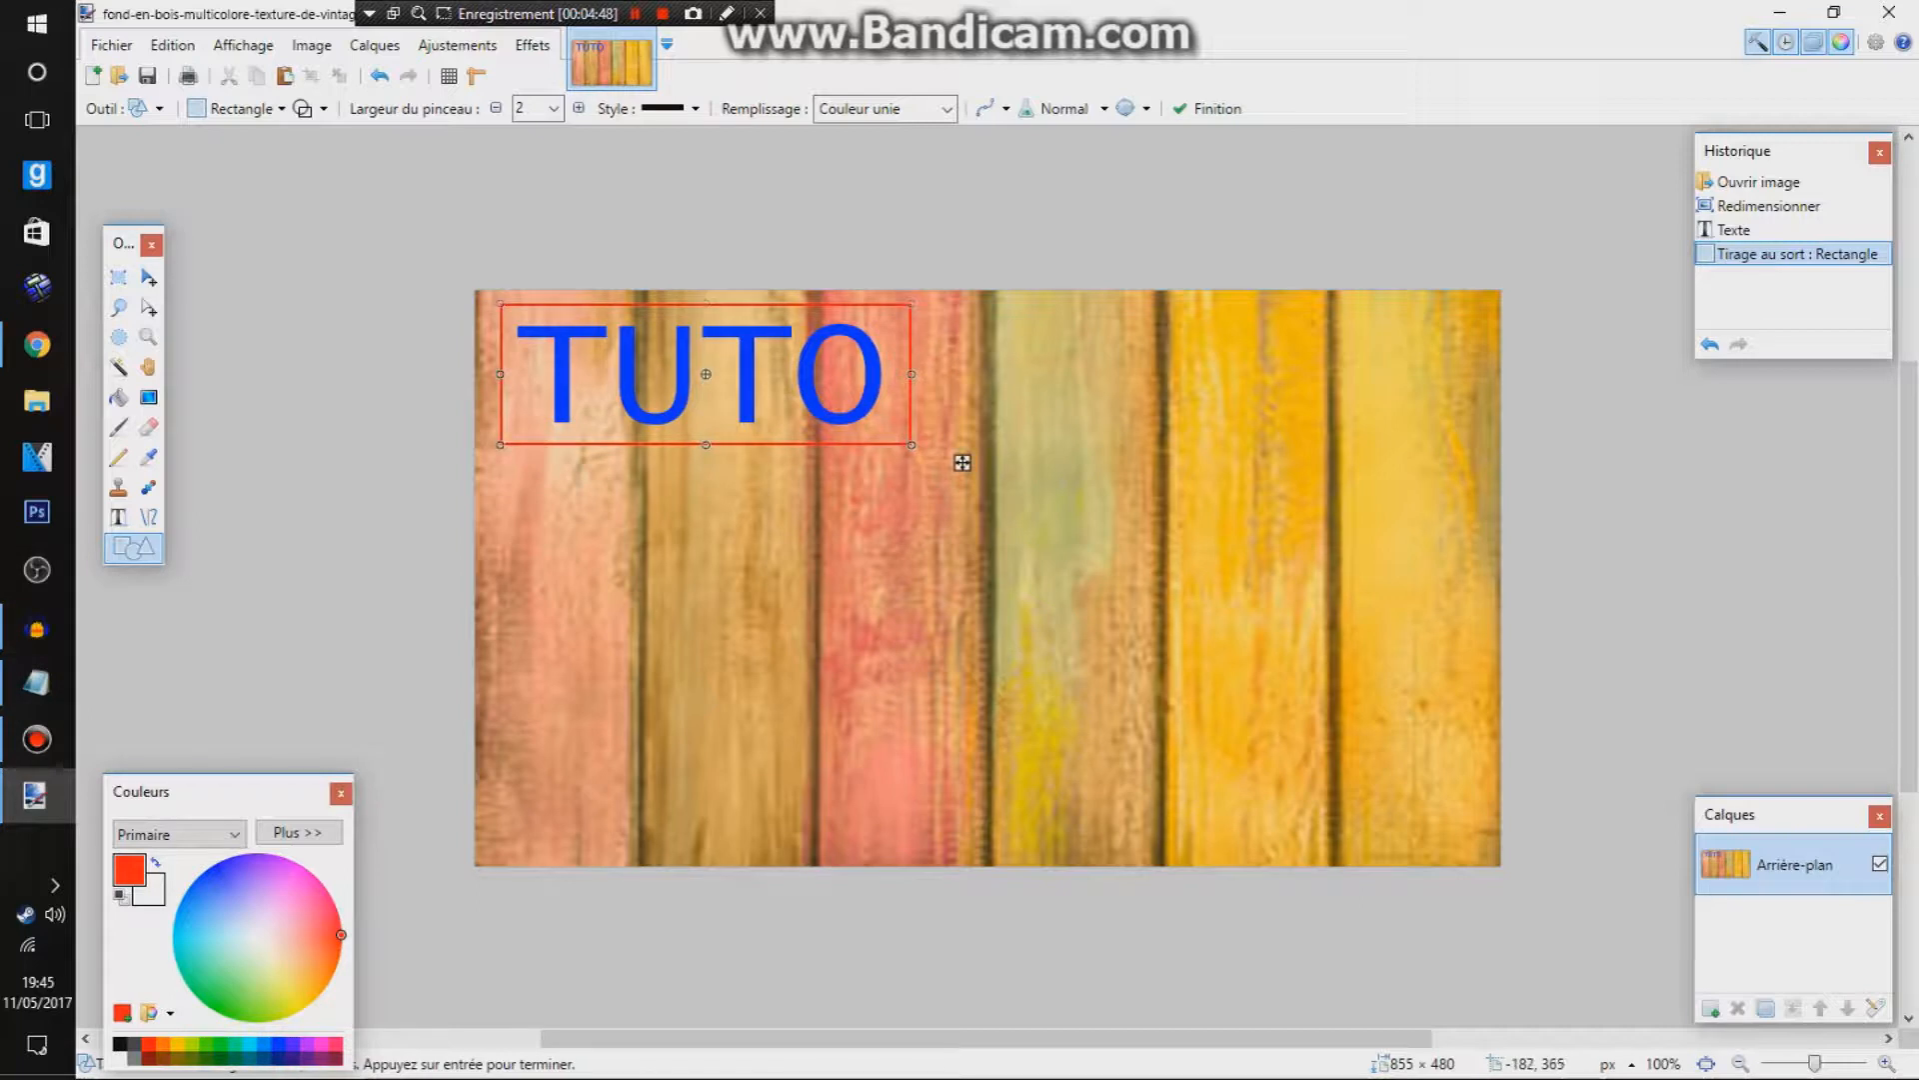
click(118, 517)
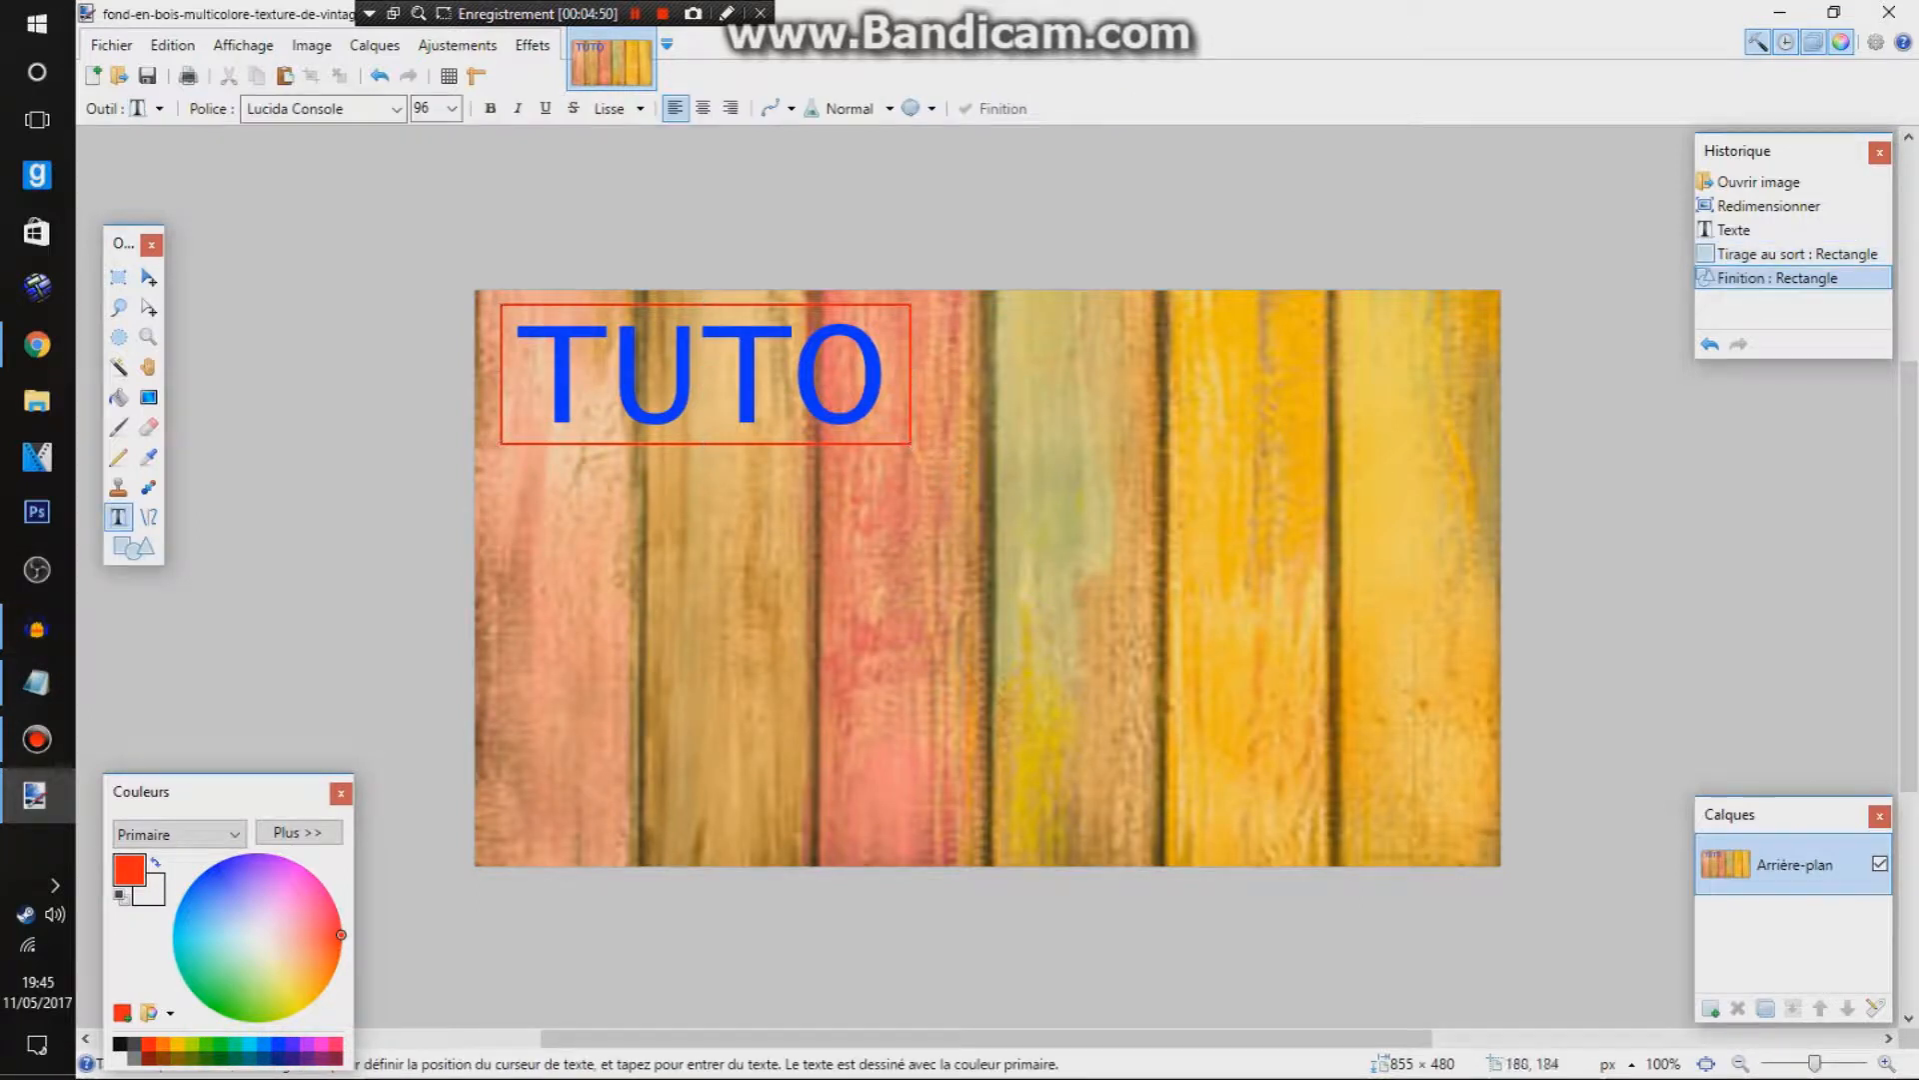
Step: Add the red text "Comment faire une belle miniature?" at size 18 just below the framed TUTO title
click(662, 580)
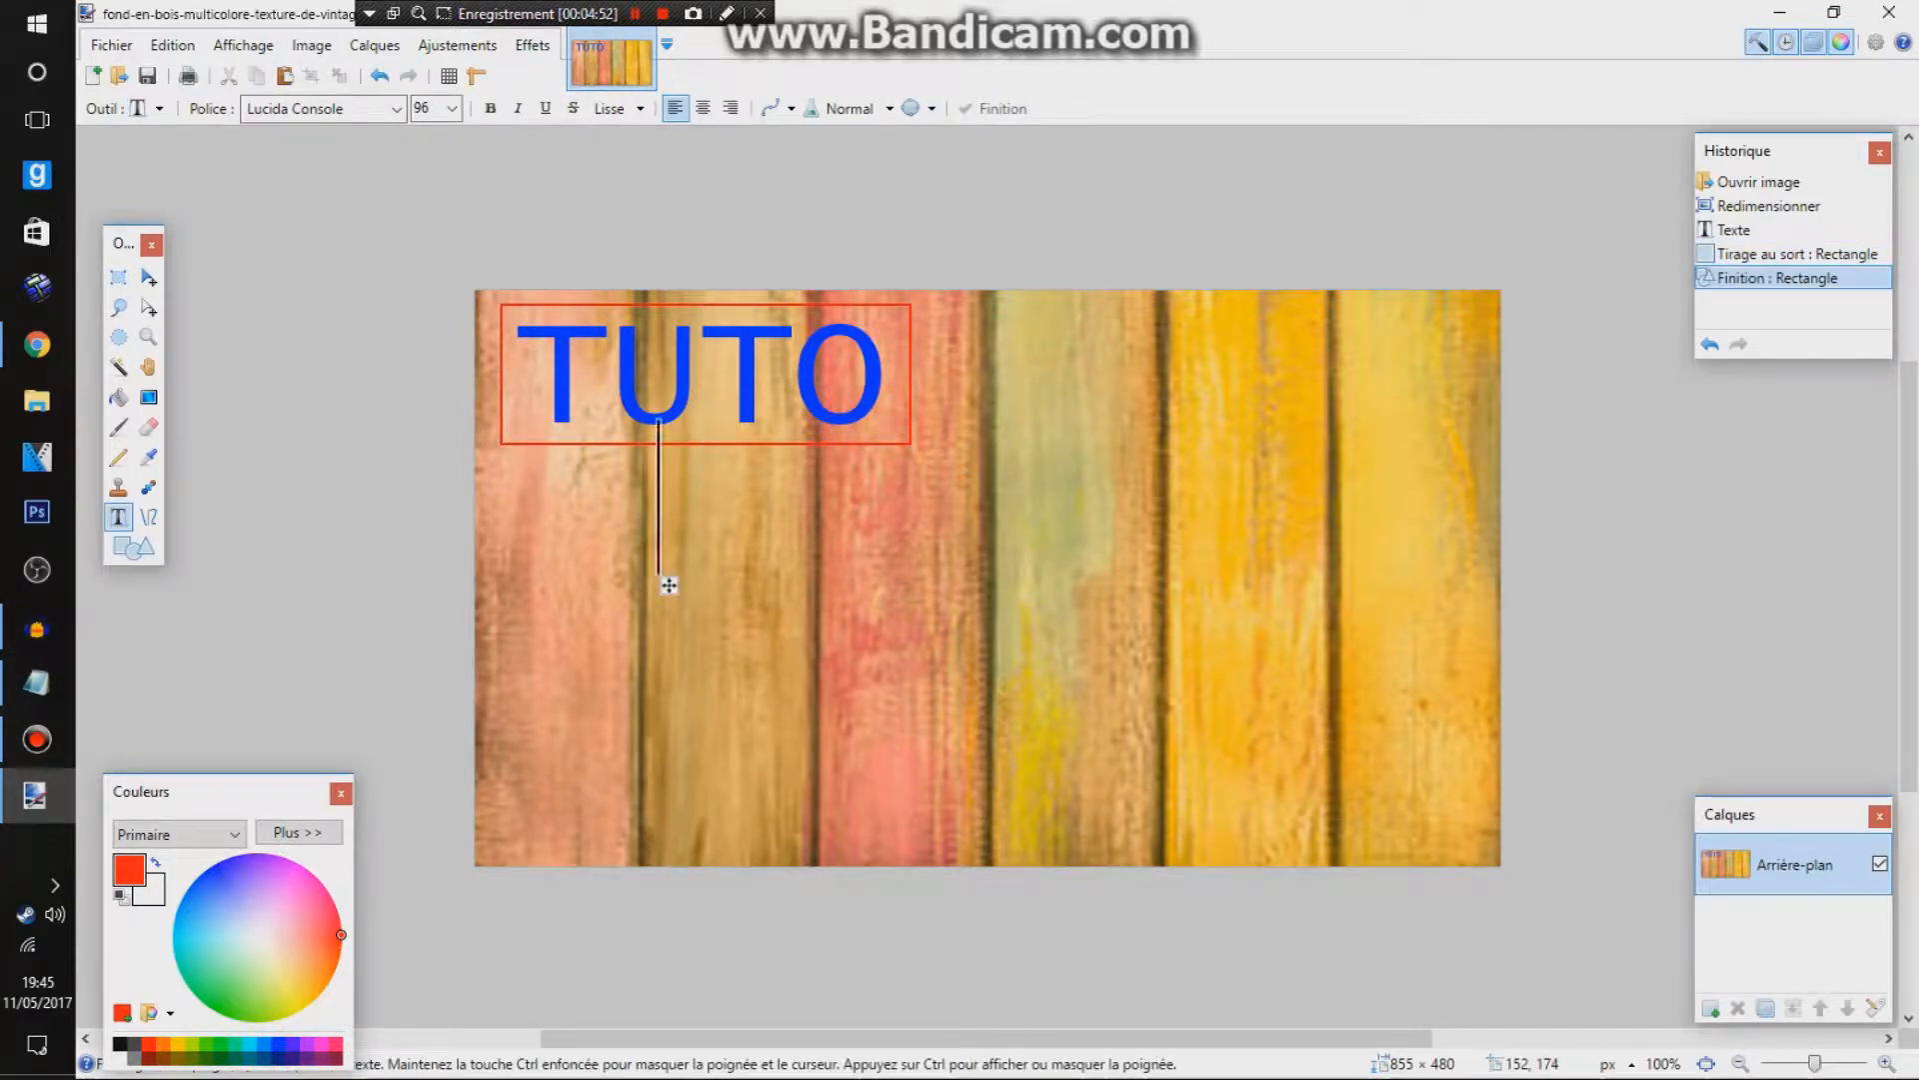
text(18)
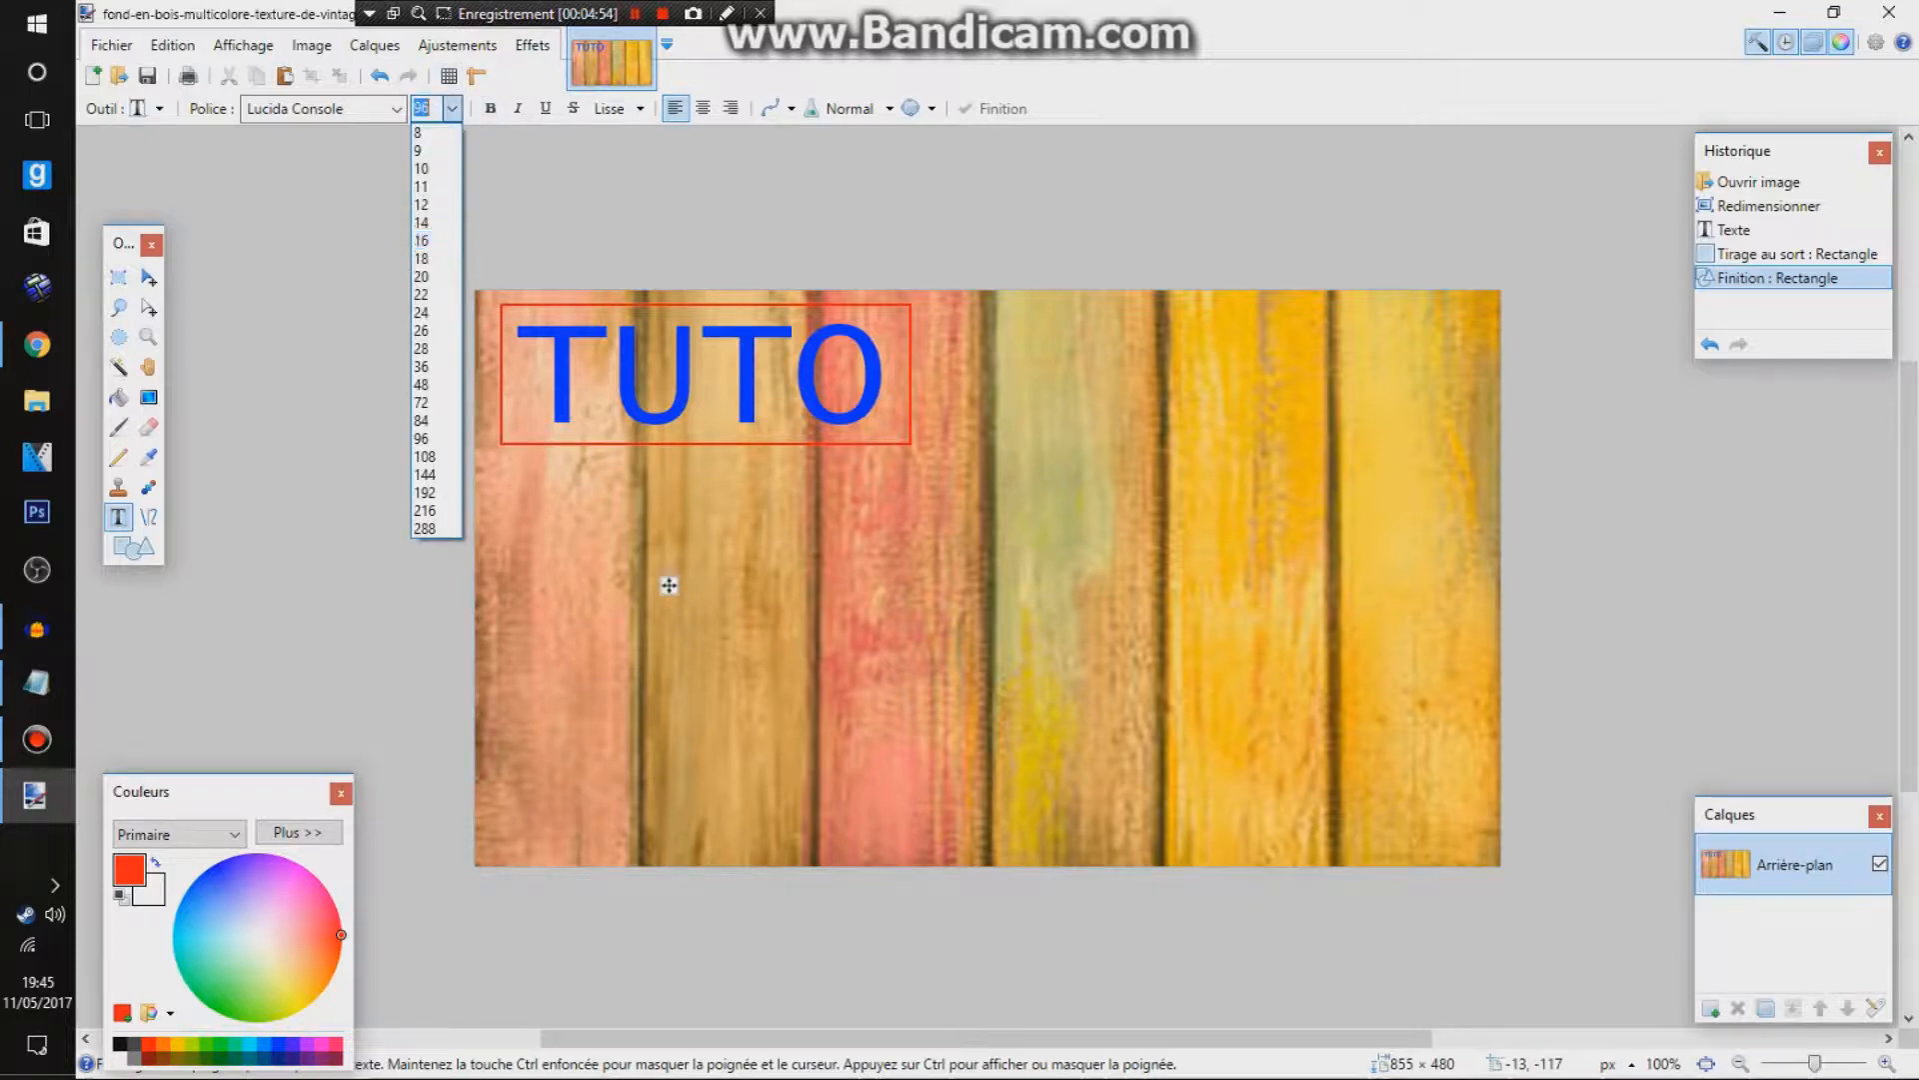
key(Return)
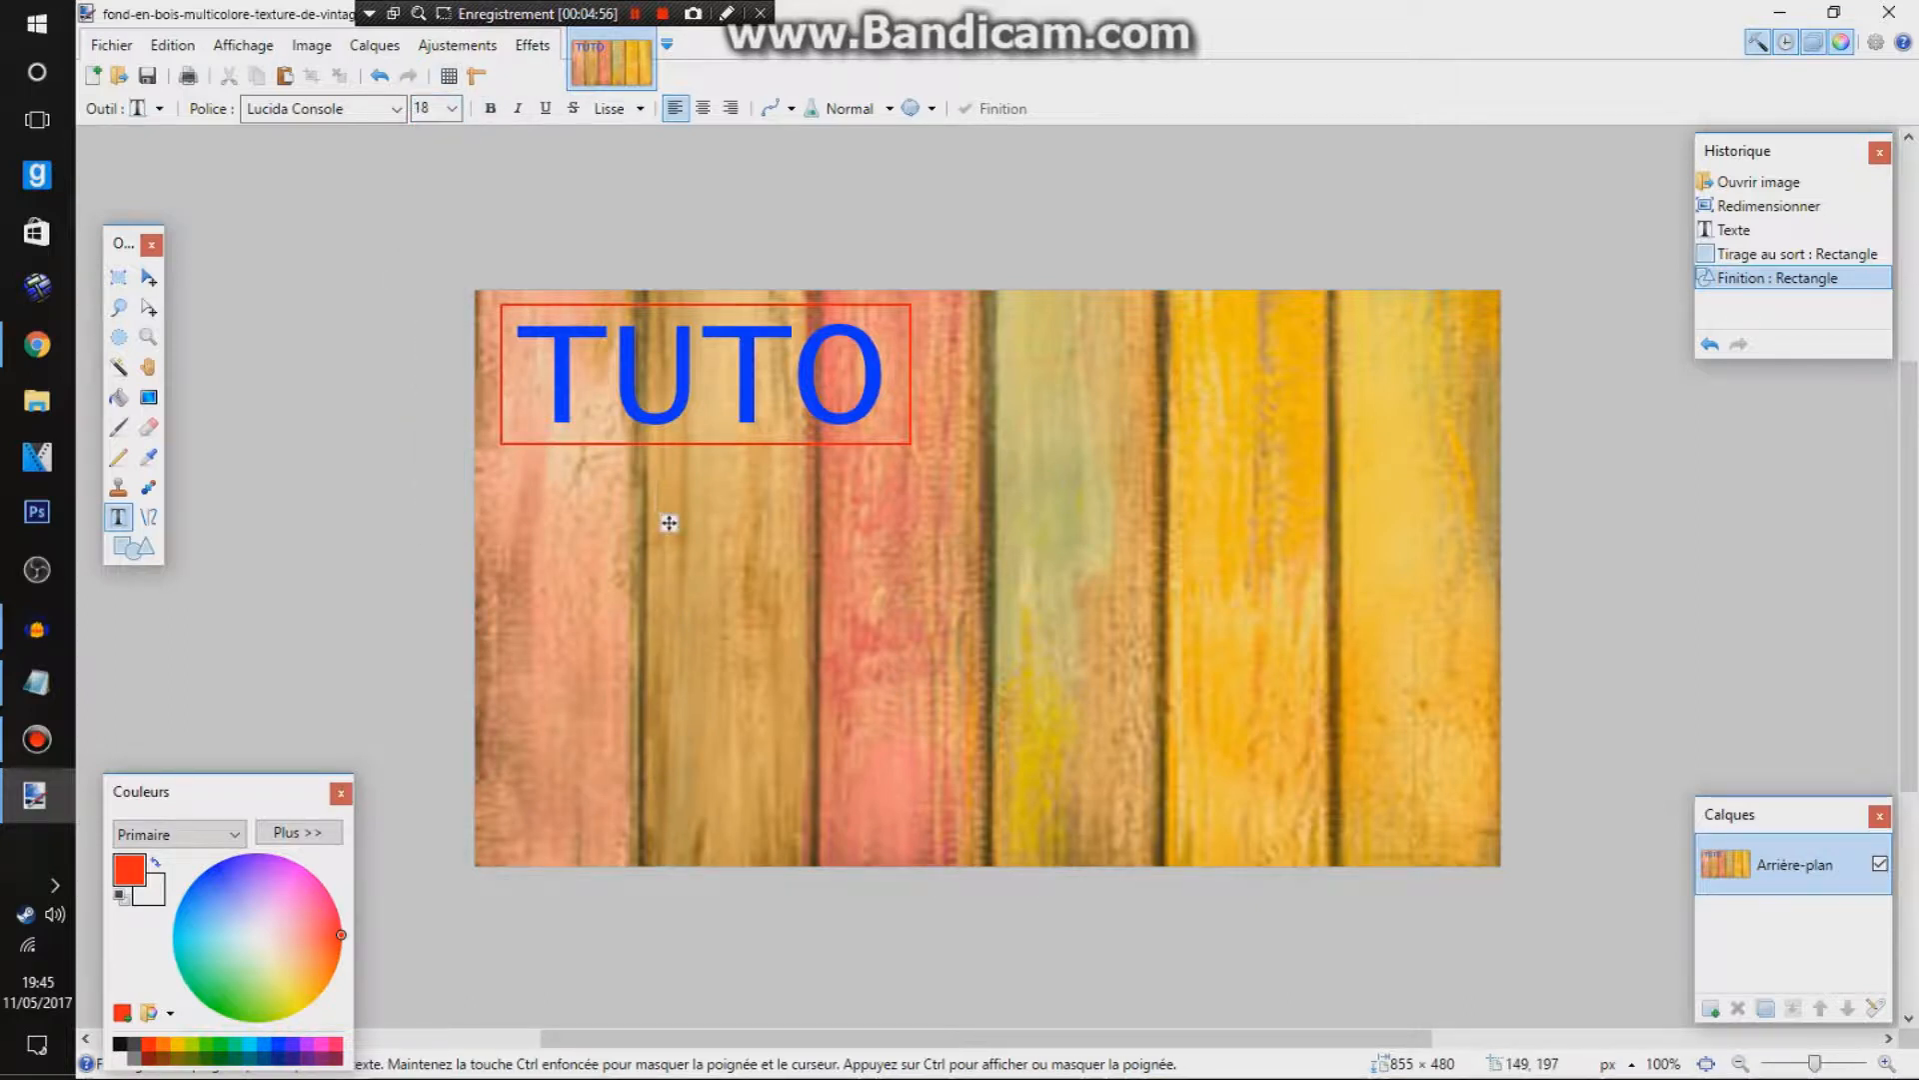
text(co)
key(BackSpace)
key(BackSpace)
text(COMM)
key(BackSpace)
key(BackSpace)
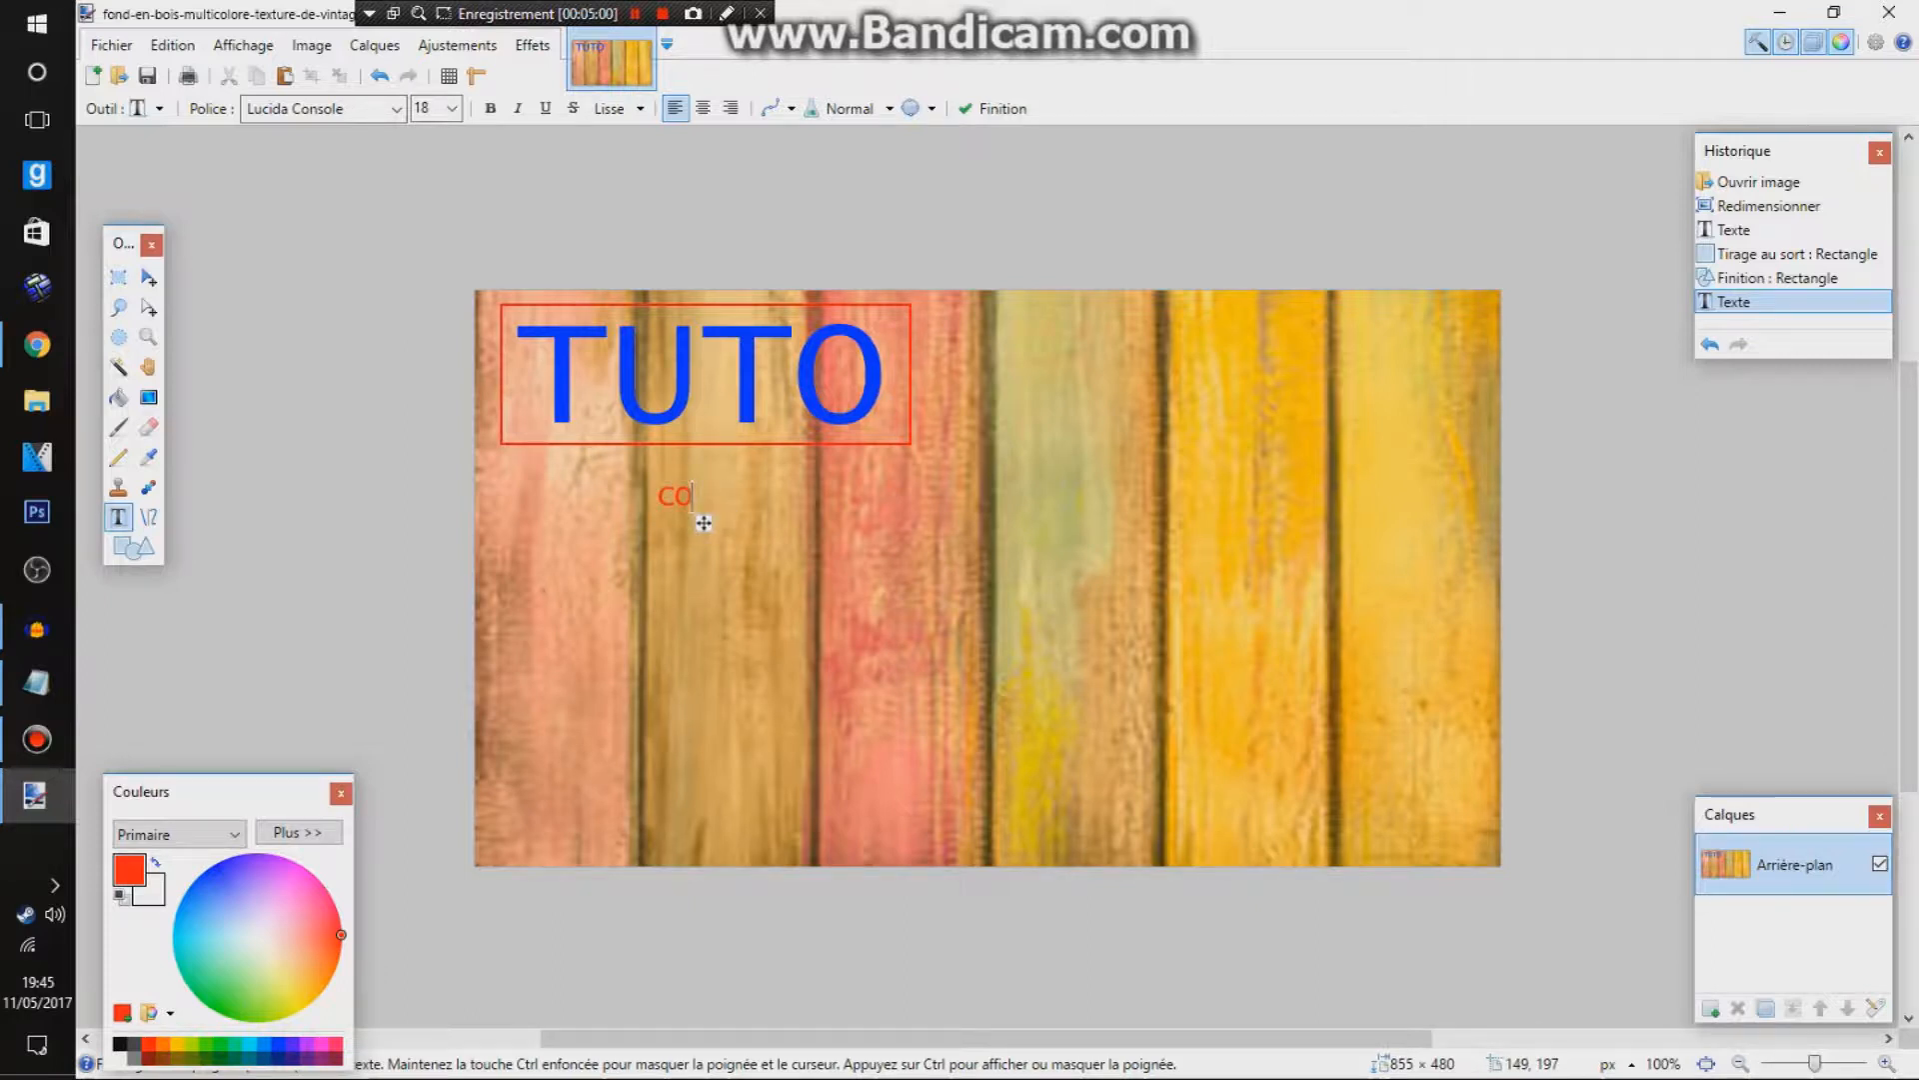
text(mment faire une belle miniature?)
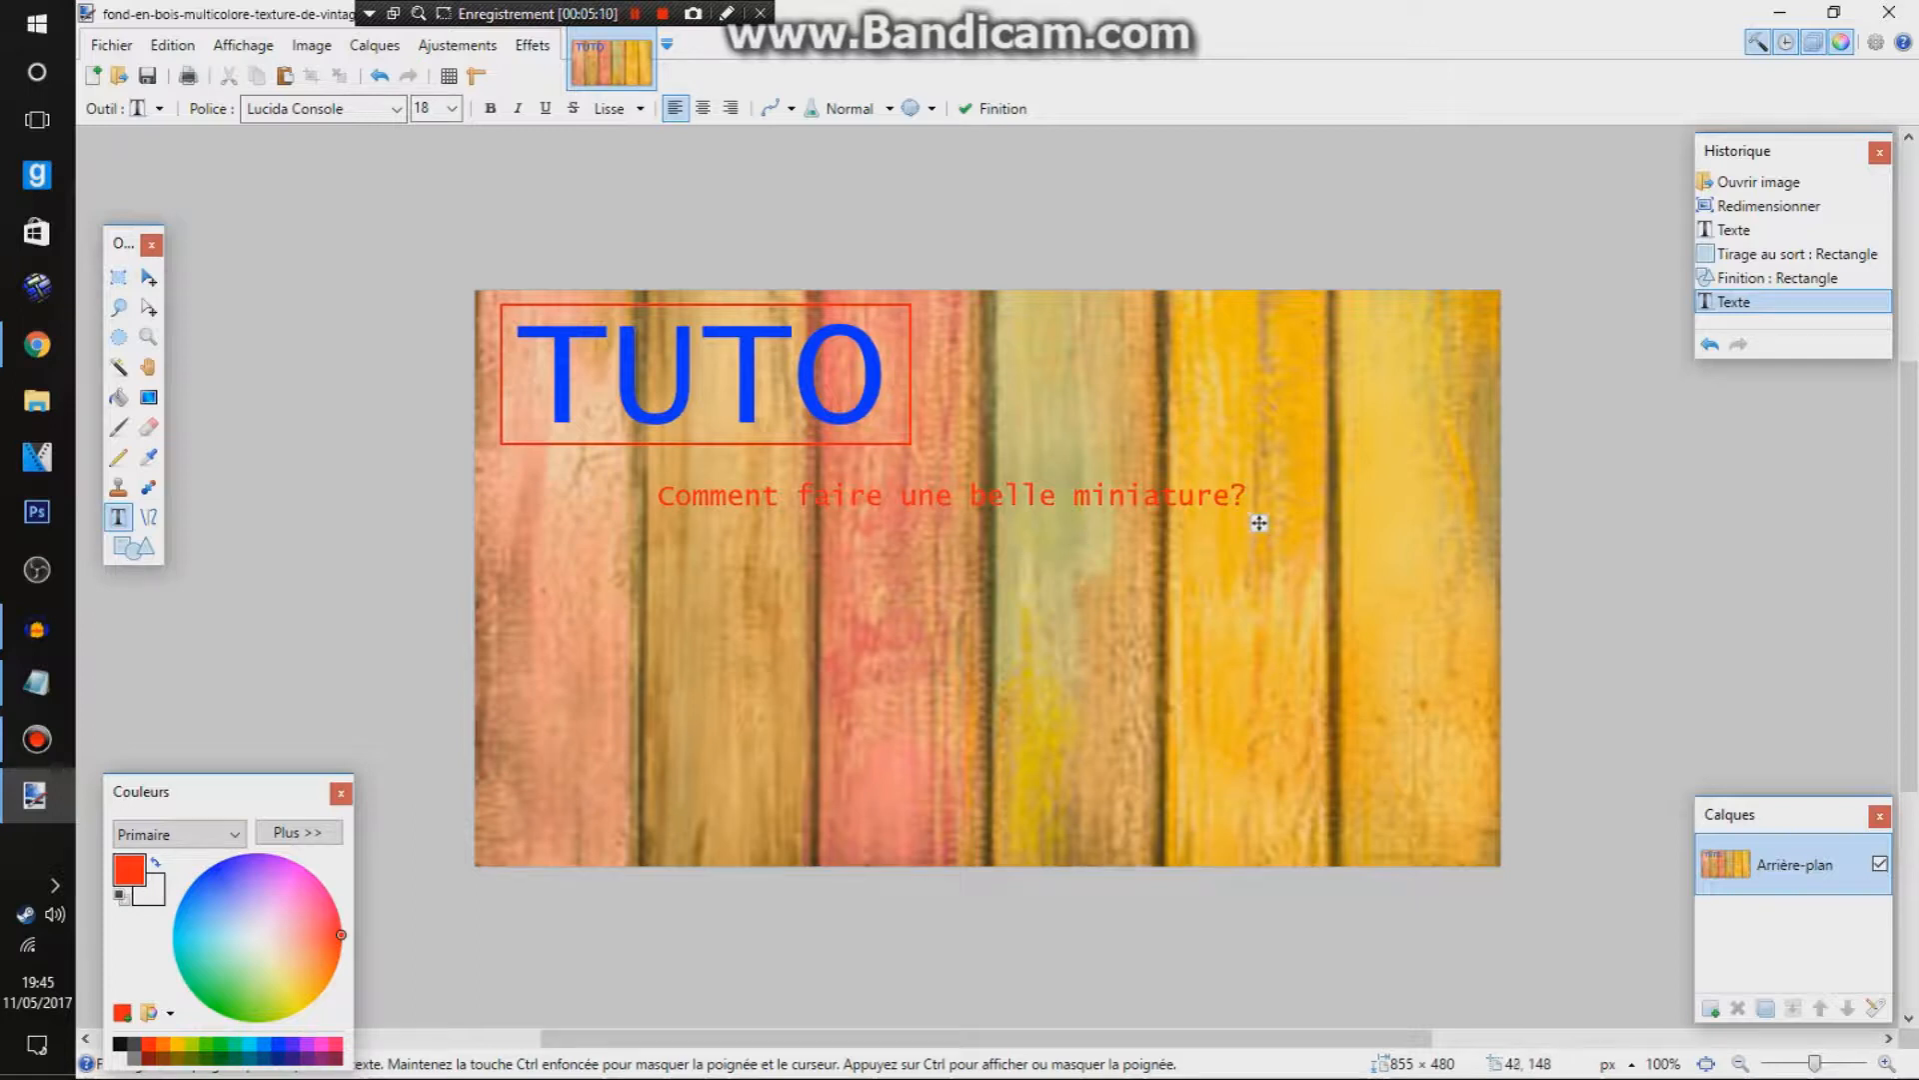
Step: Set the "Comment faire une belle miniature?" text's size to 22 and shift it slightly to the left
click(452, 108)
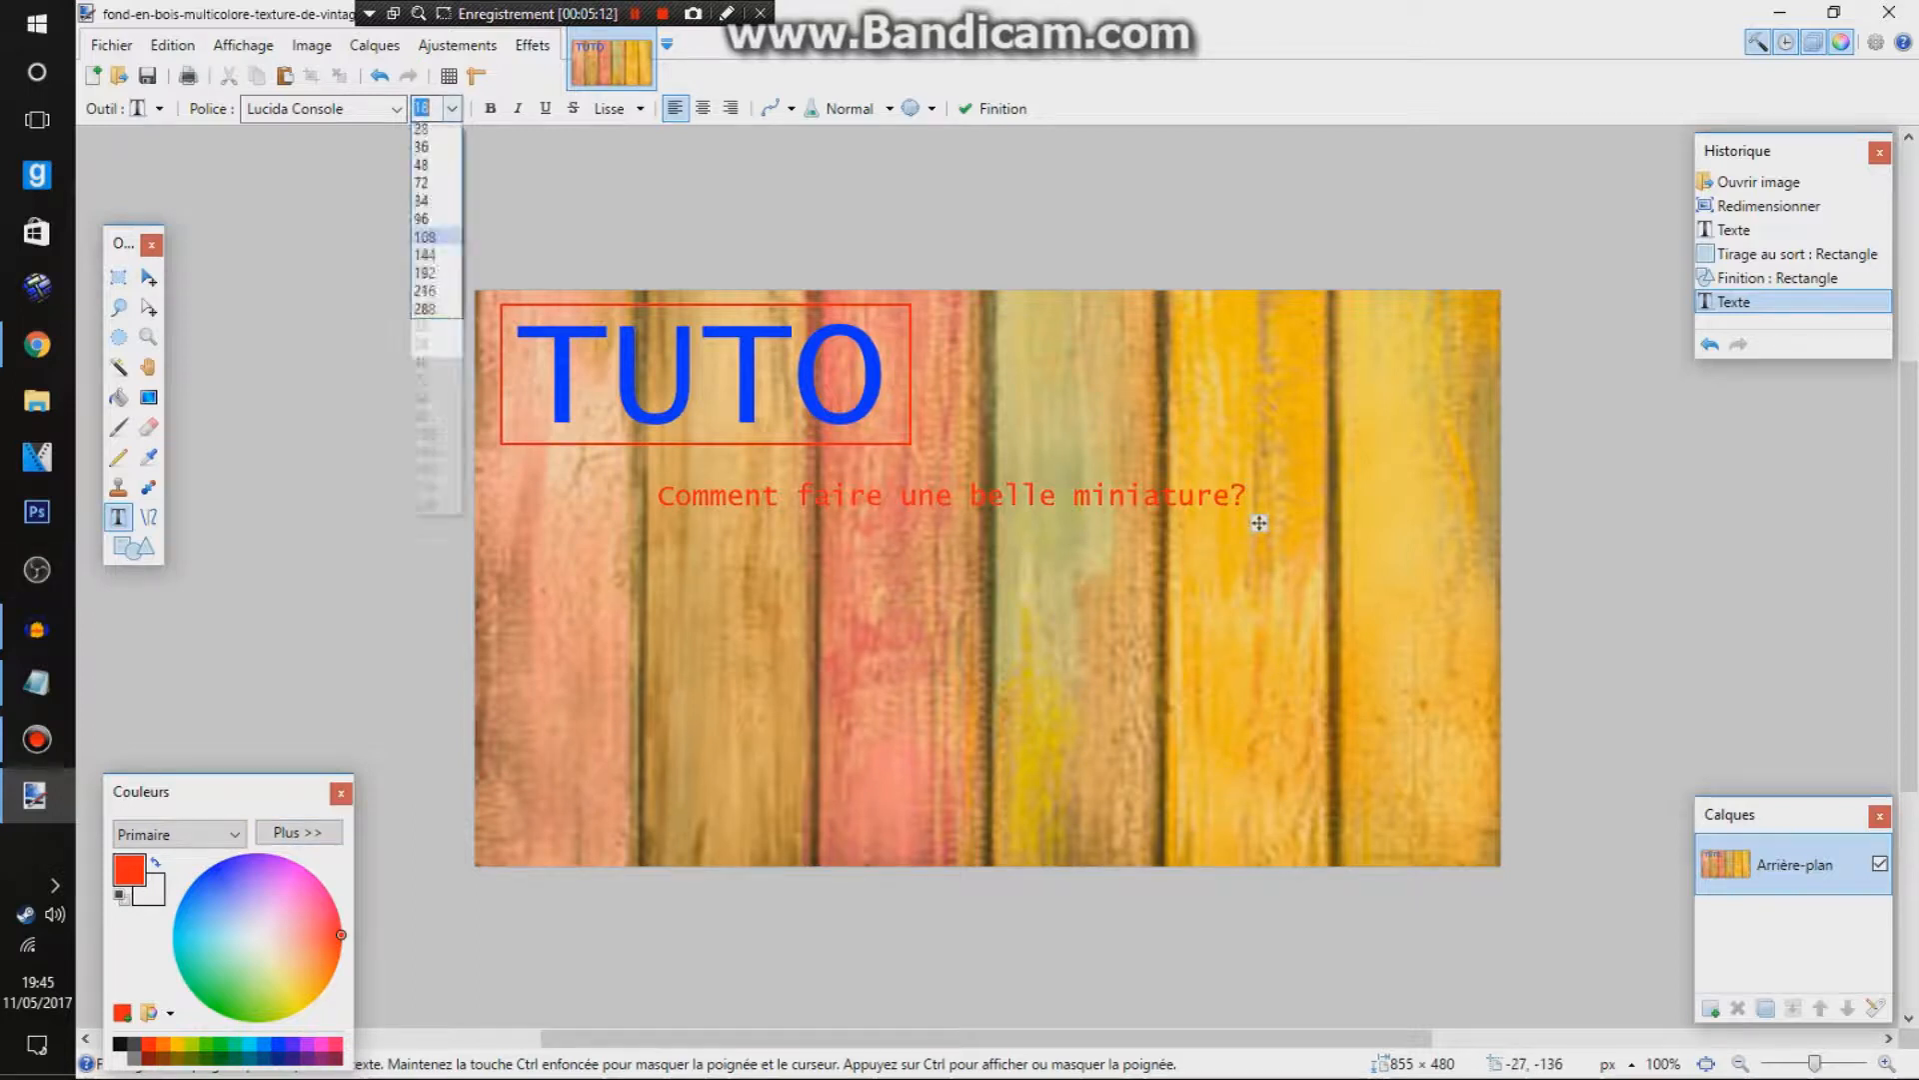
click(421, 294)
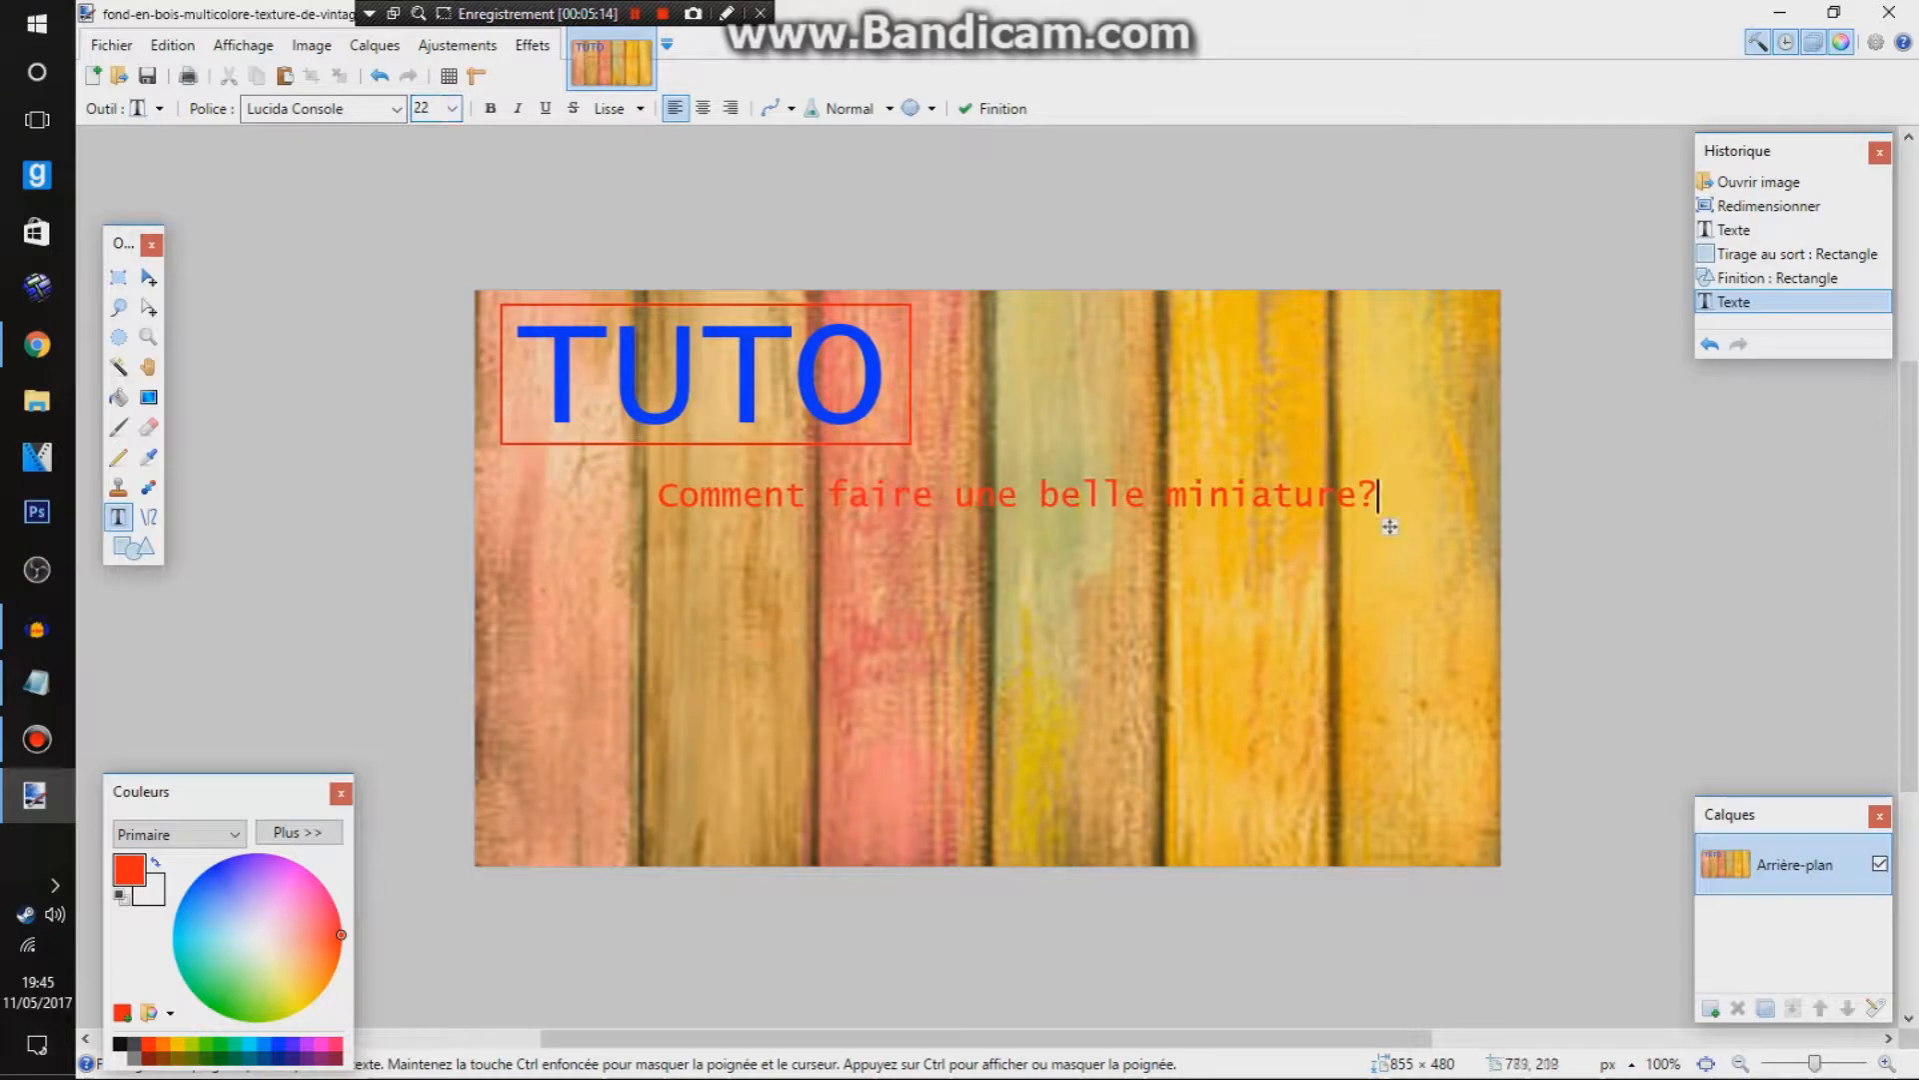
drag(1380, 523, 1365, 524)
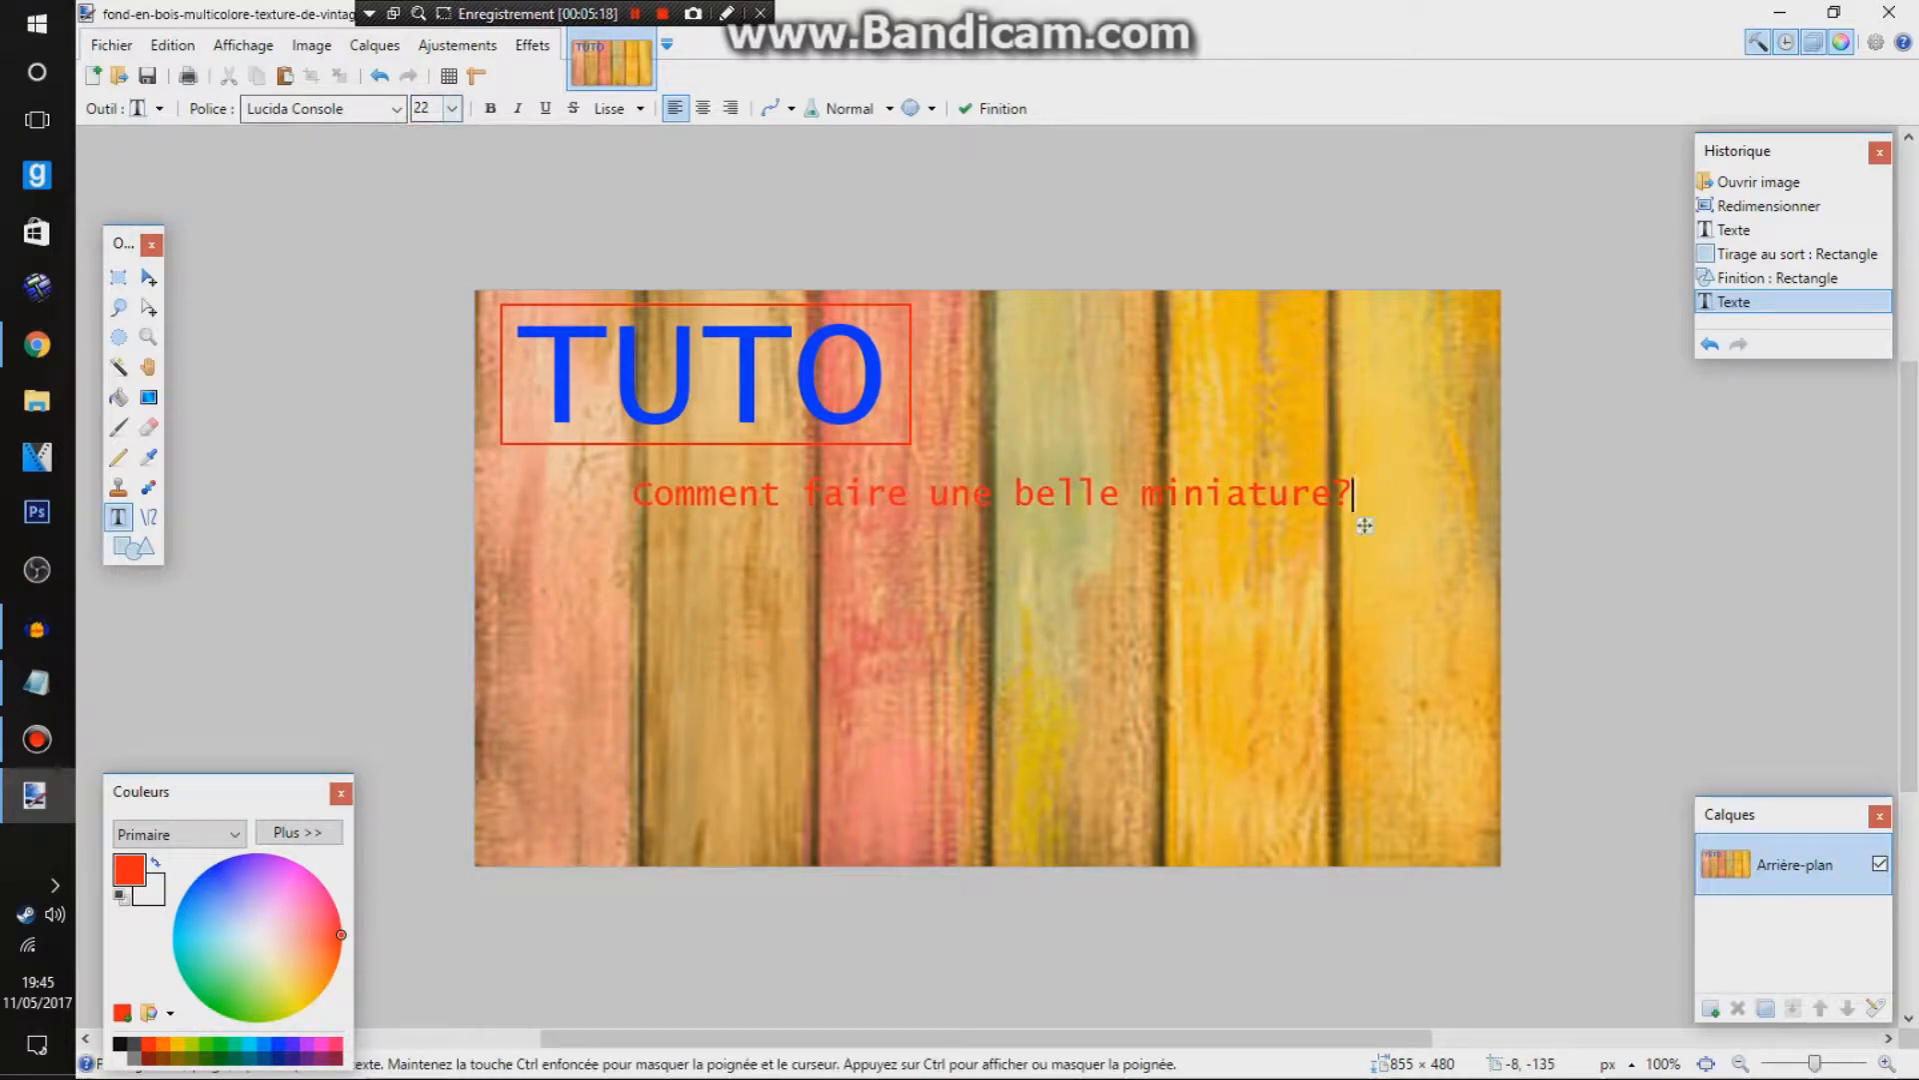
Step: Change the subtitle's font to Segoe UI Black and adjust its color to a slightly different red
click(397, 108)
scroll(410, 628, down, 10)
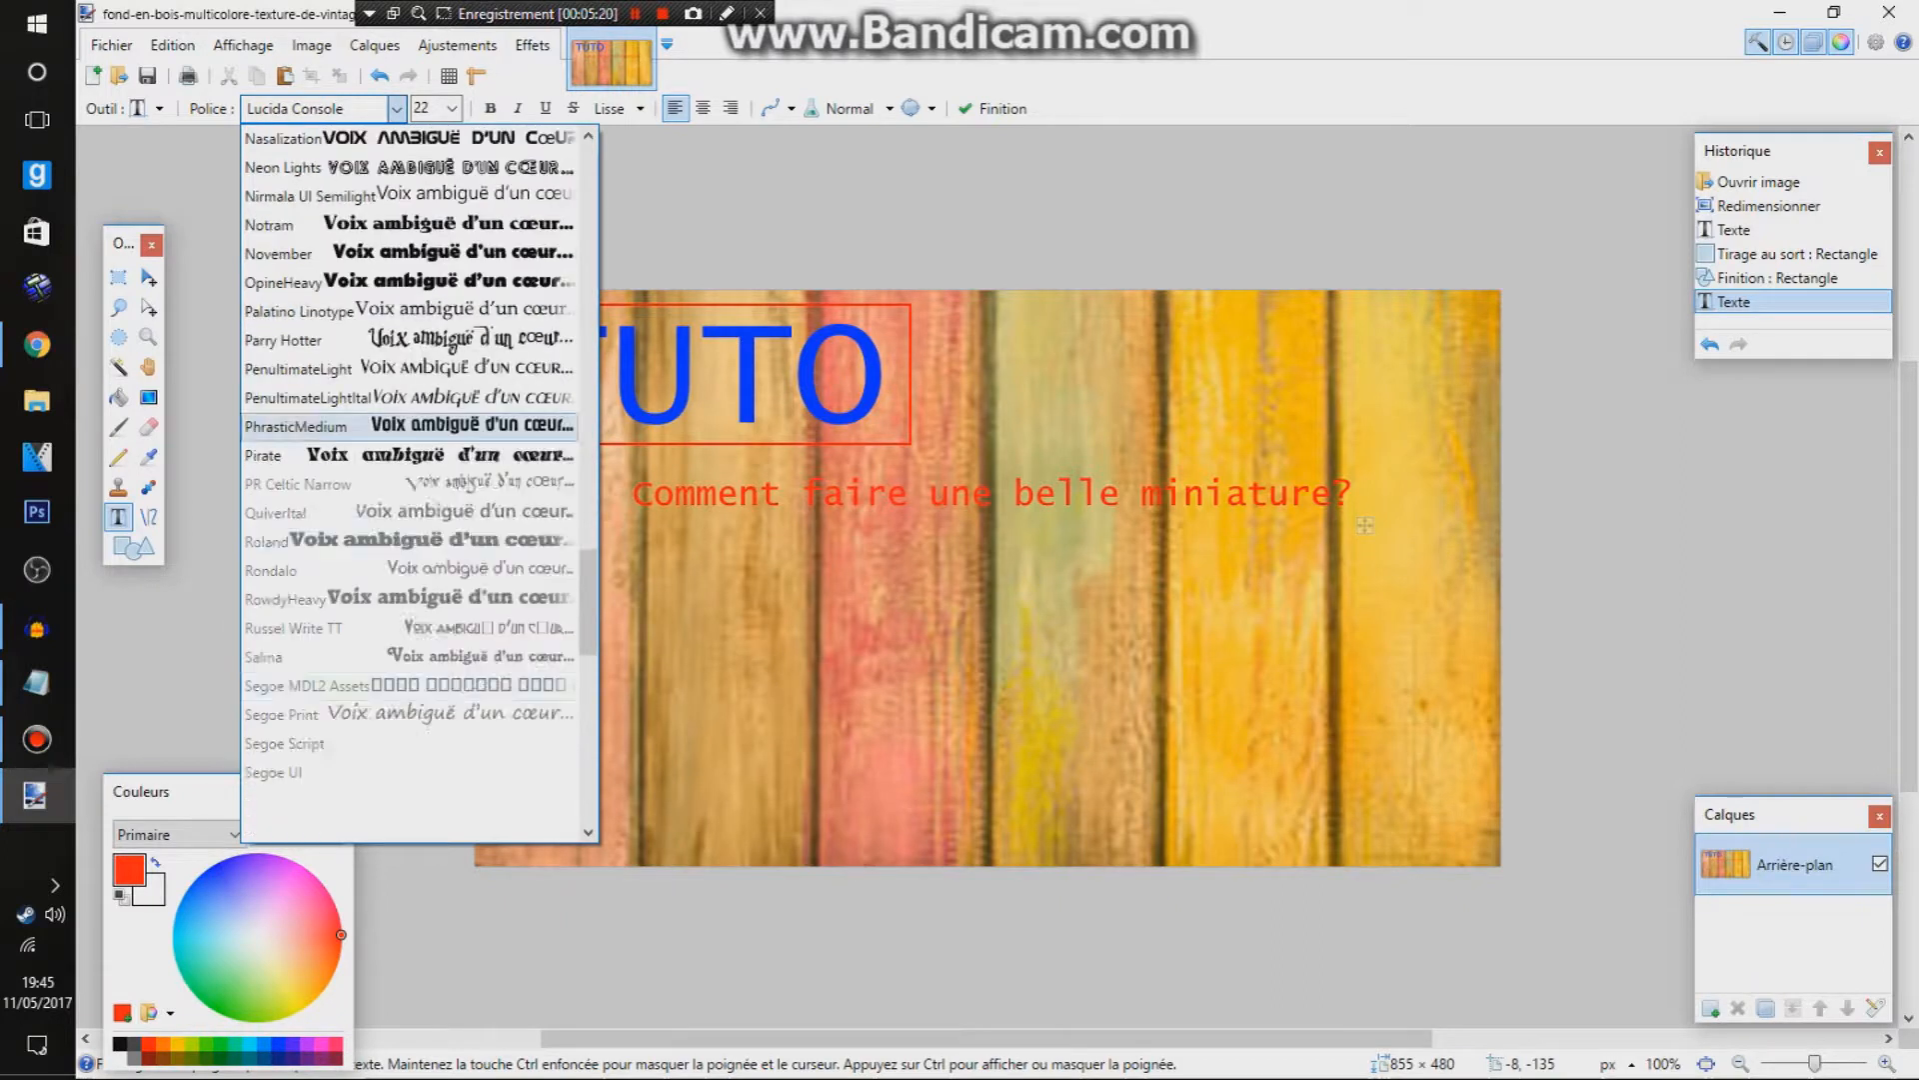
click(300, 799)
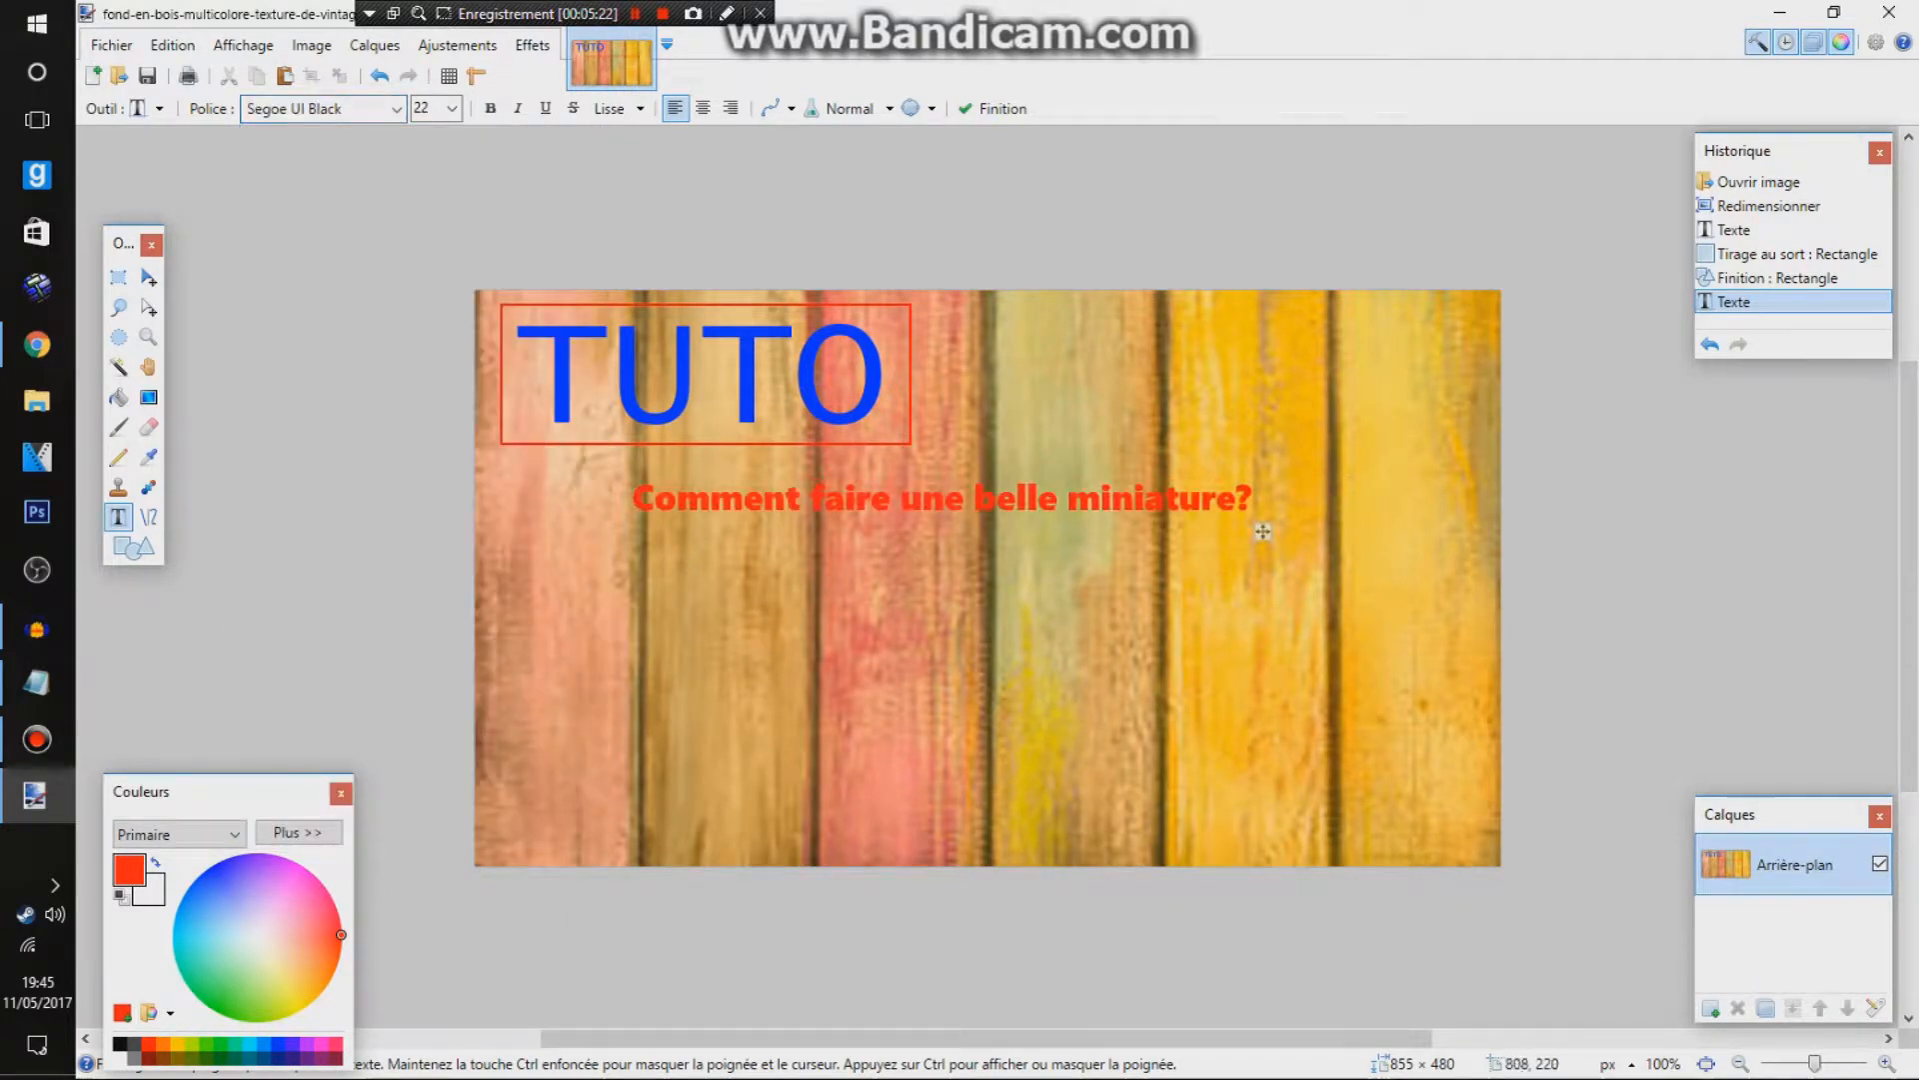
click(238, 975)
mouse_move(239, 976)
mouse_down()
mouse_move(175, 950)
mouse_move(195, 880)
mouse_move(239, 855)
mouse_move(297, 864)
mouse_move(276, 856)
mouse_move(293, 1013)
mouse_move(325, 984)
mouse_move(340, 920)
mouse_move(300, 868)
mouse_move(240, 855)
mouse_move(332, 974)
mouse_move(341, 940)
mouse_up()
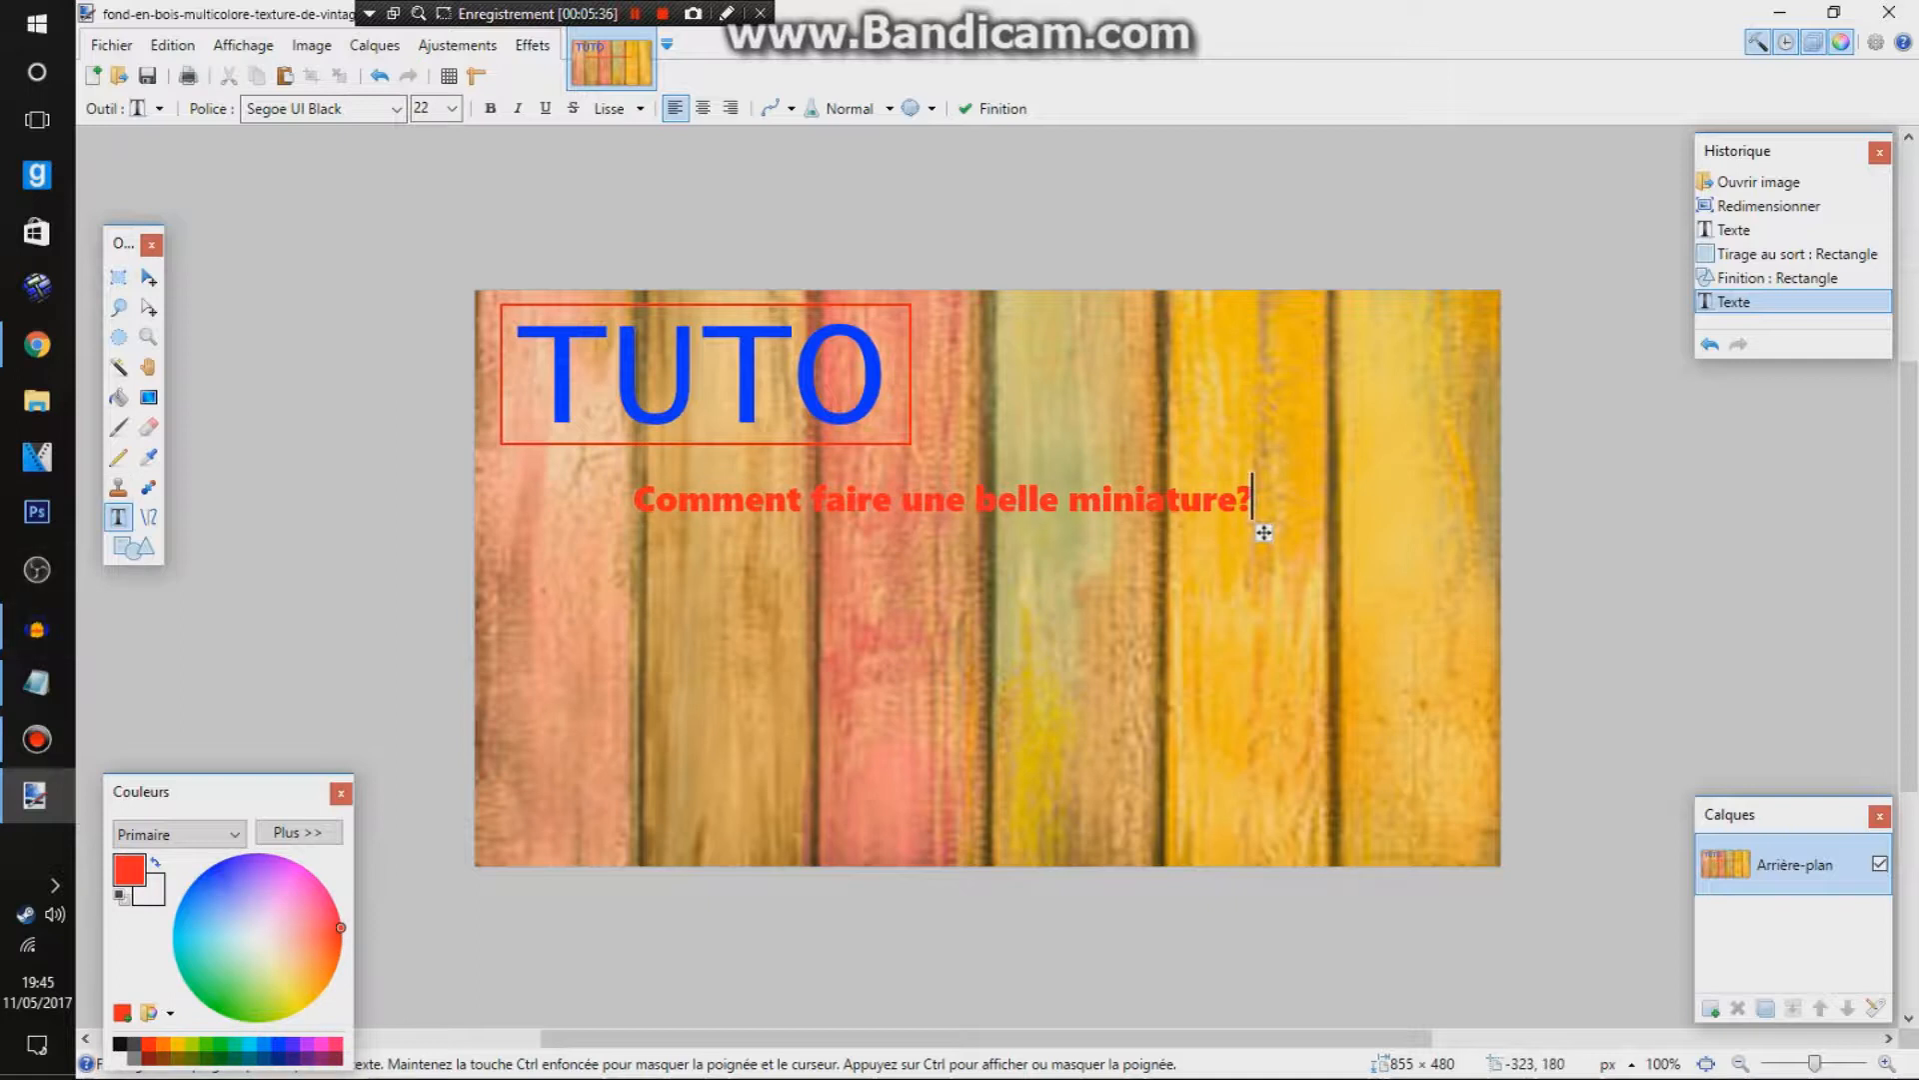
Step: Draw a red rectangle outline with a brush width of 2 closely around the subtitle text
key(o)
drag(612, 468, 1266, 530)
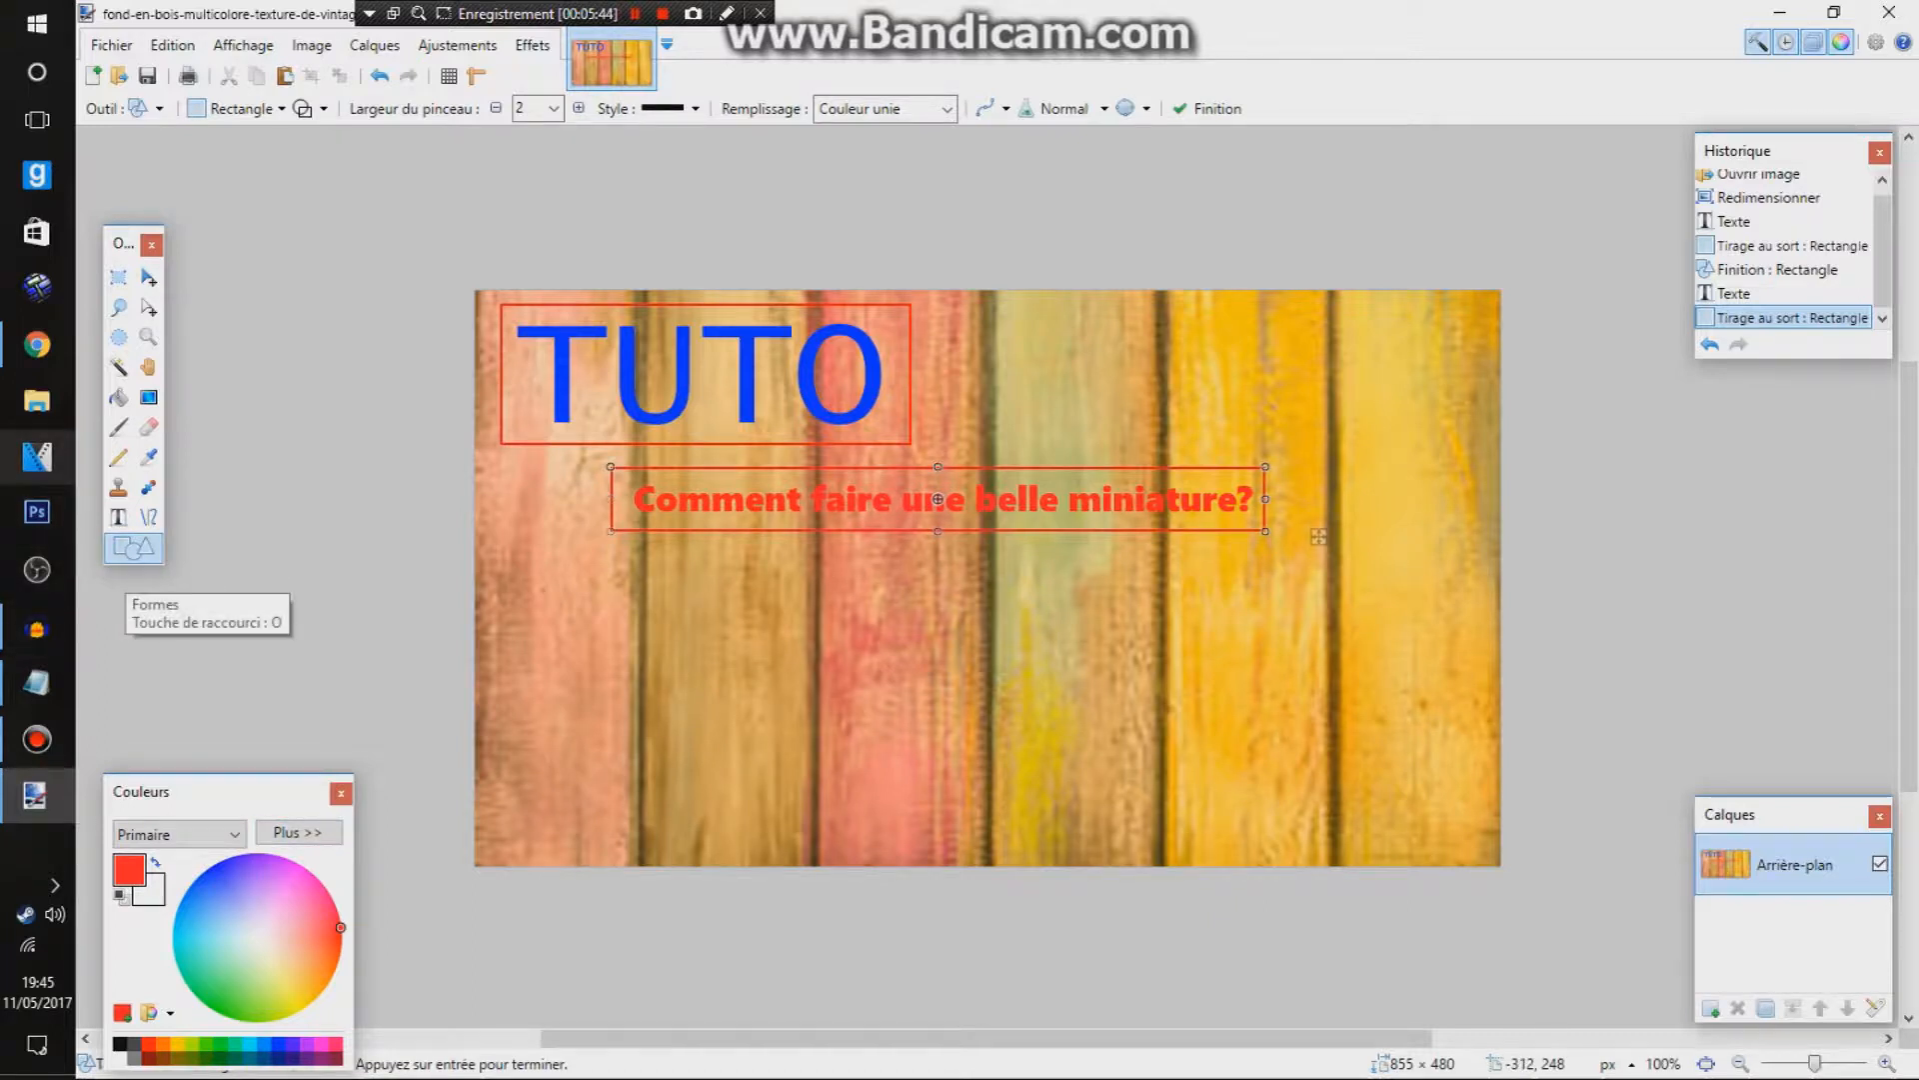
Step: Switch to Chrome and search Google Images for "miniature exemple"
click(37, 344)
key(ctrl+a)
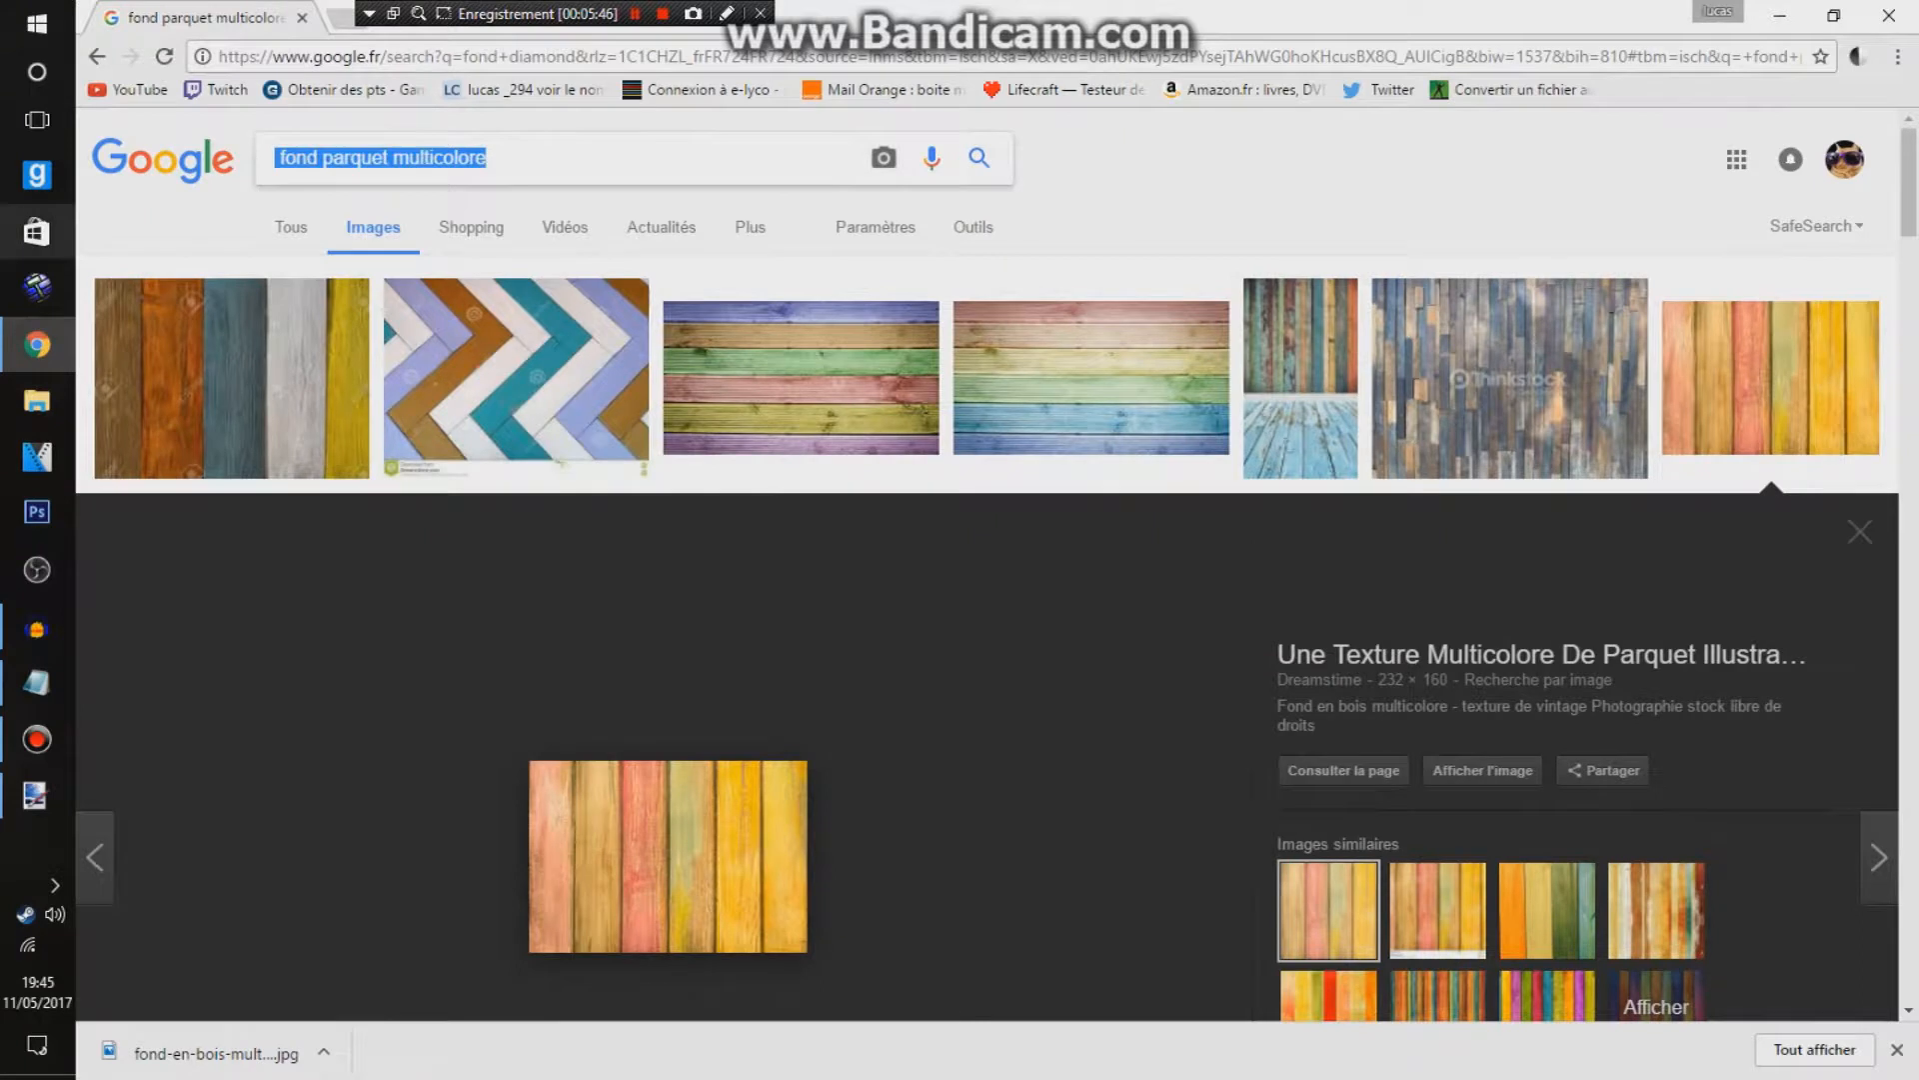
key(BackSpace)
text(mi)
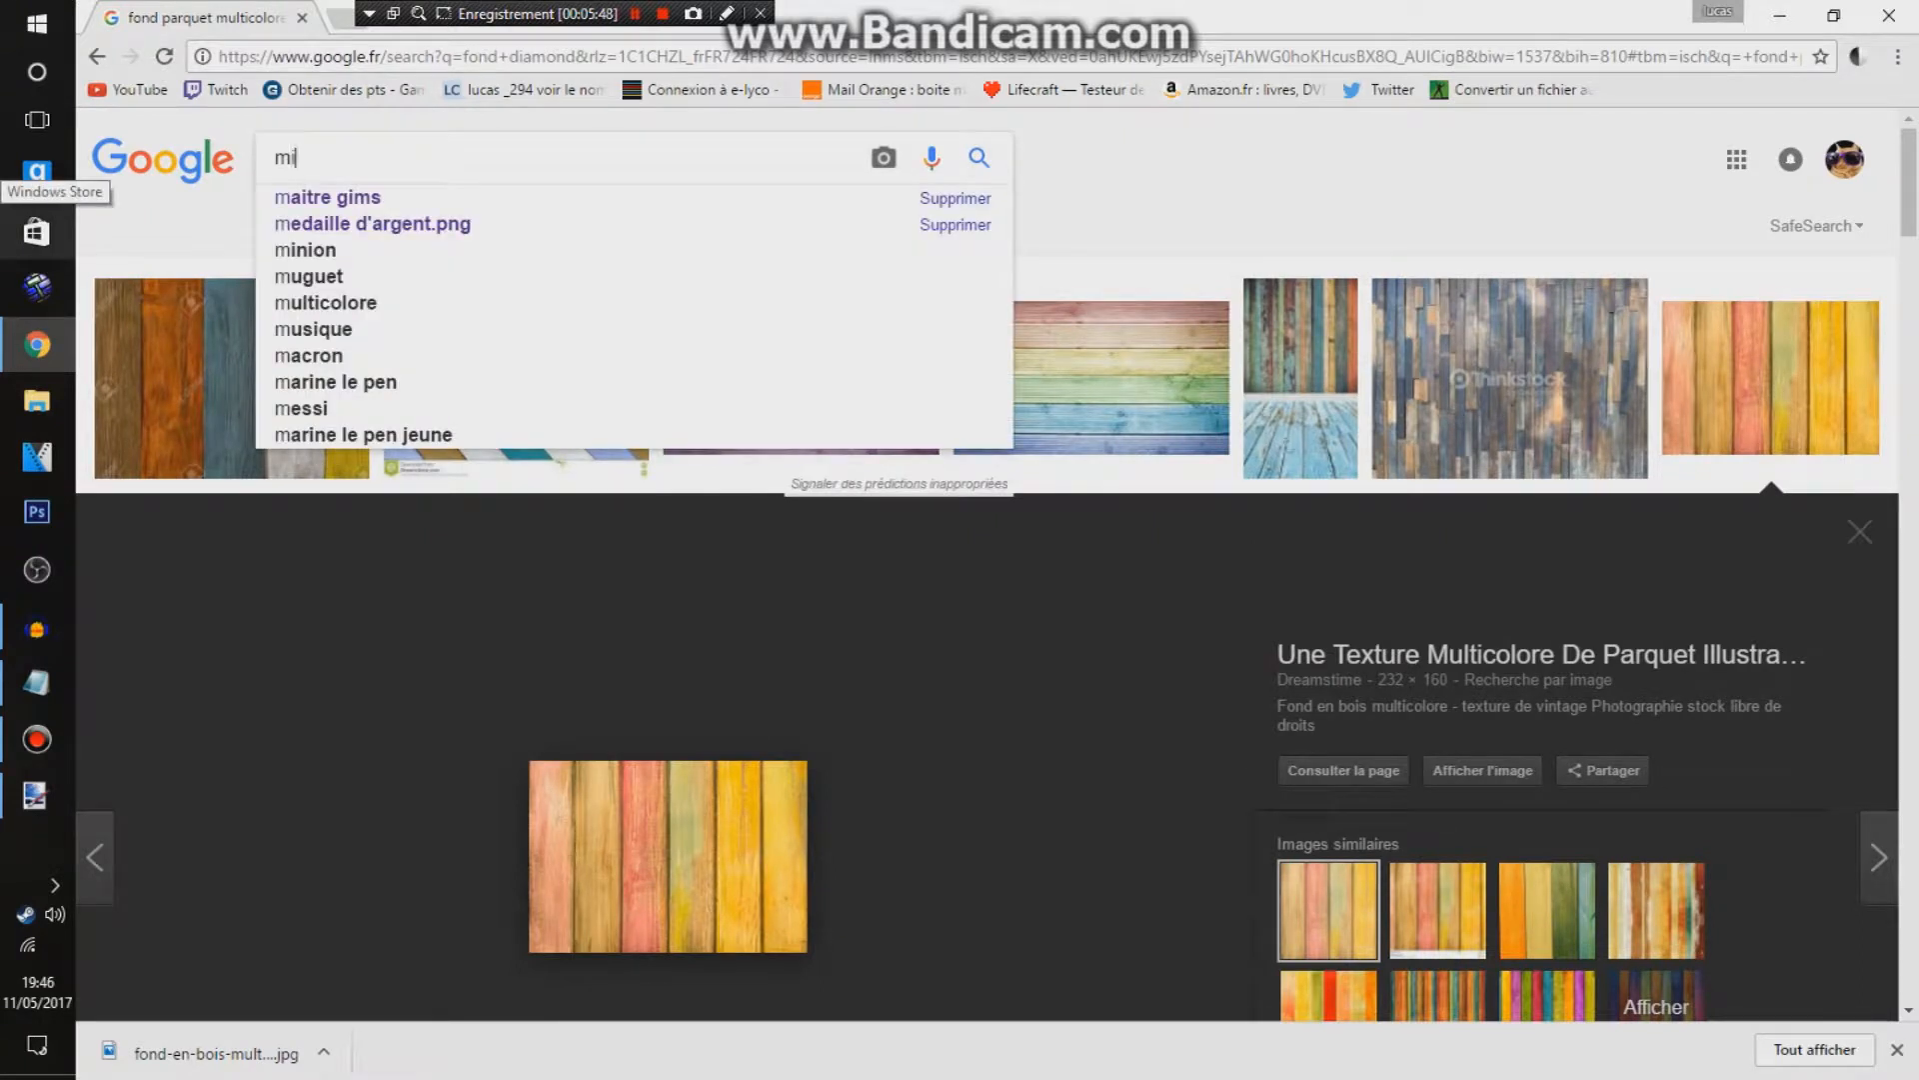
text(niature)
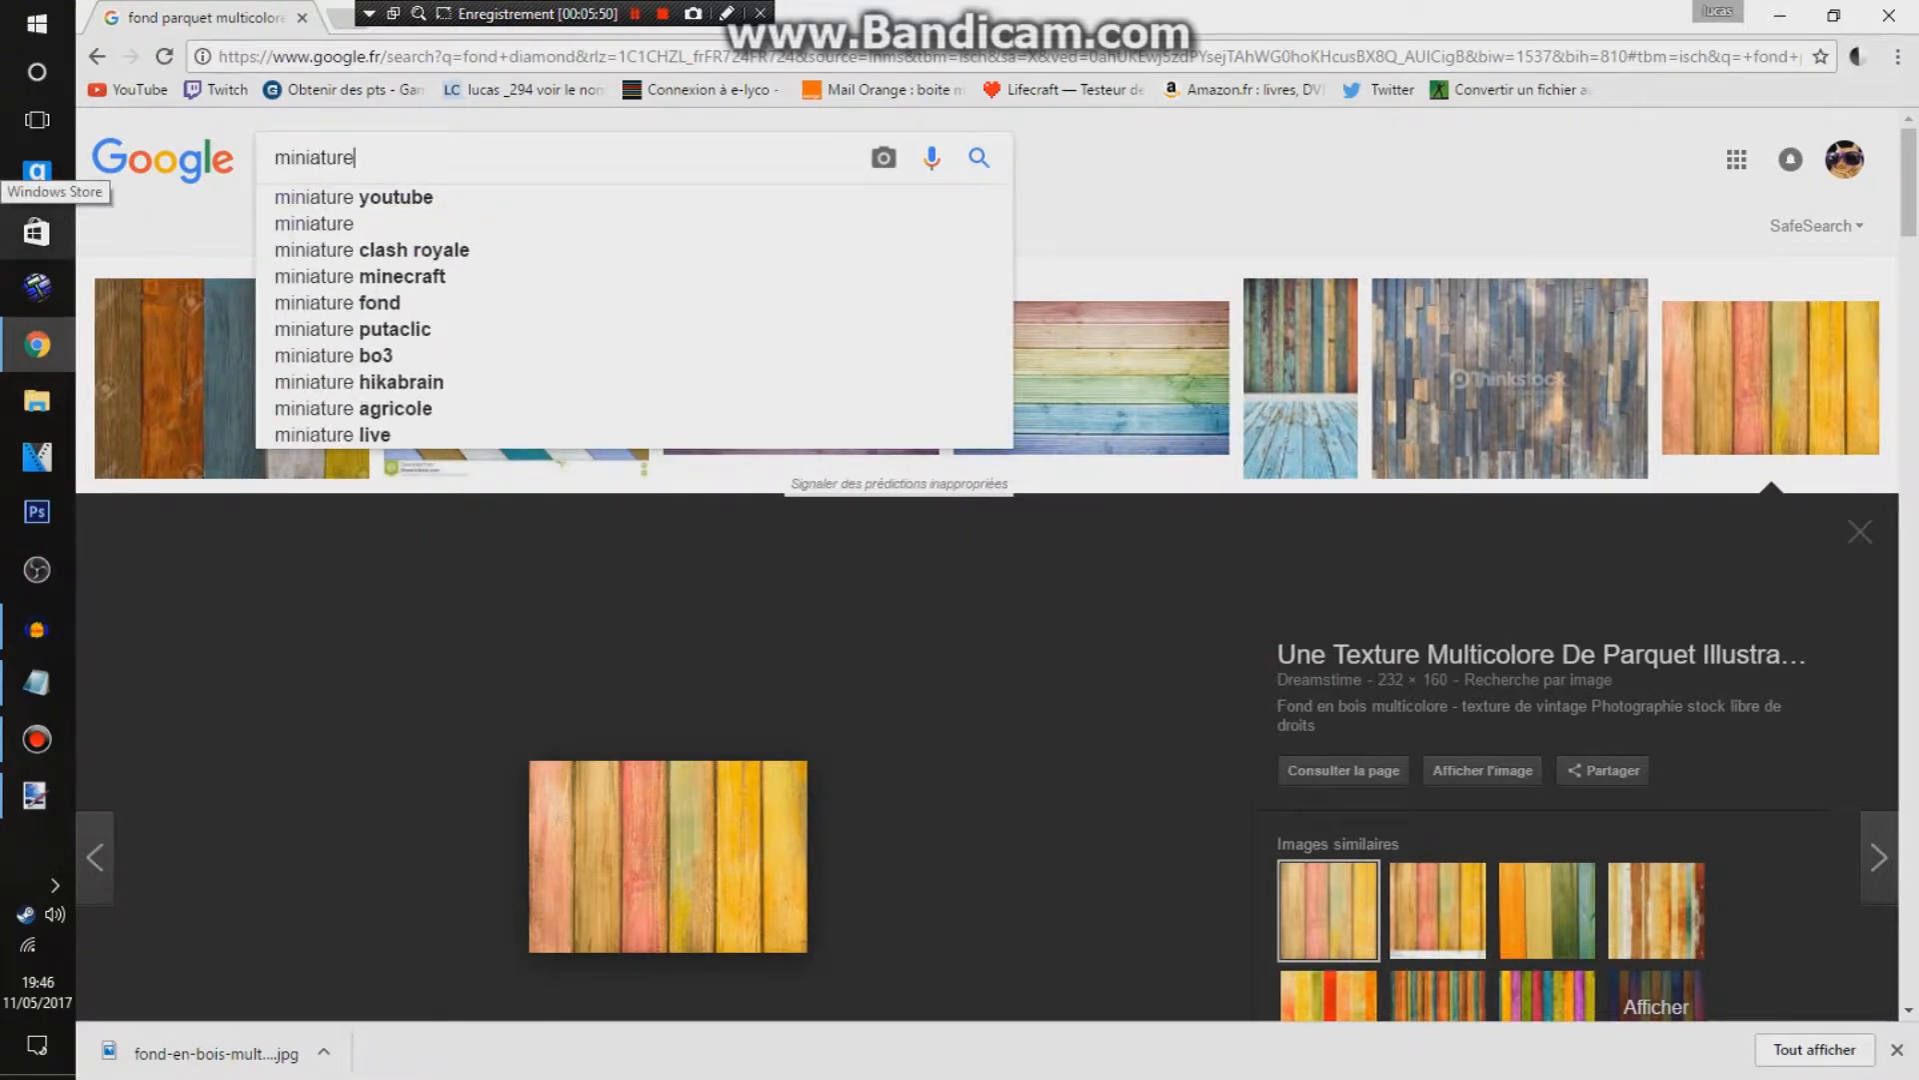
text( exemple)
key(Return)
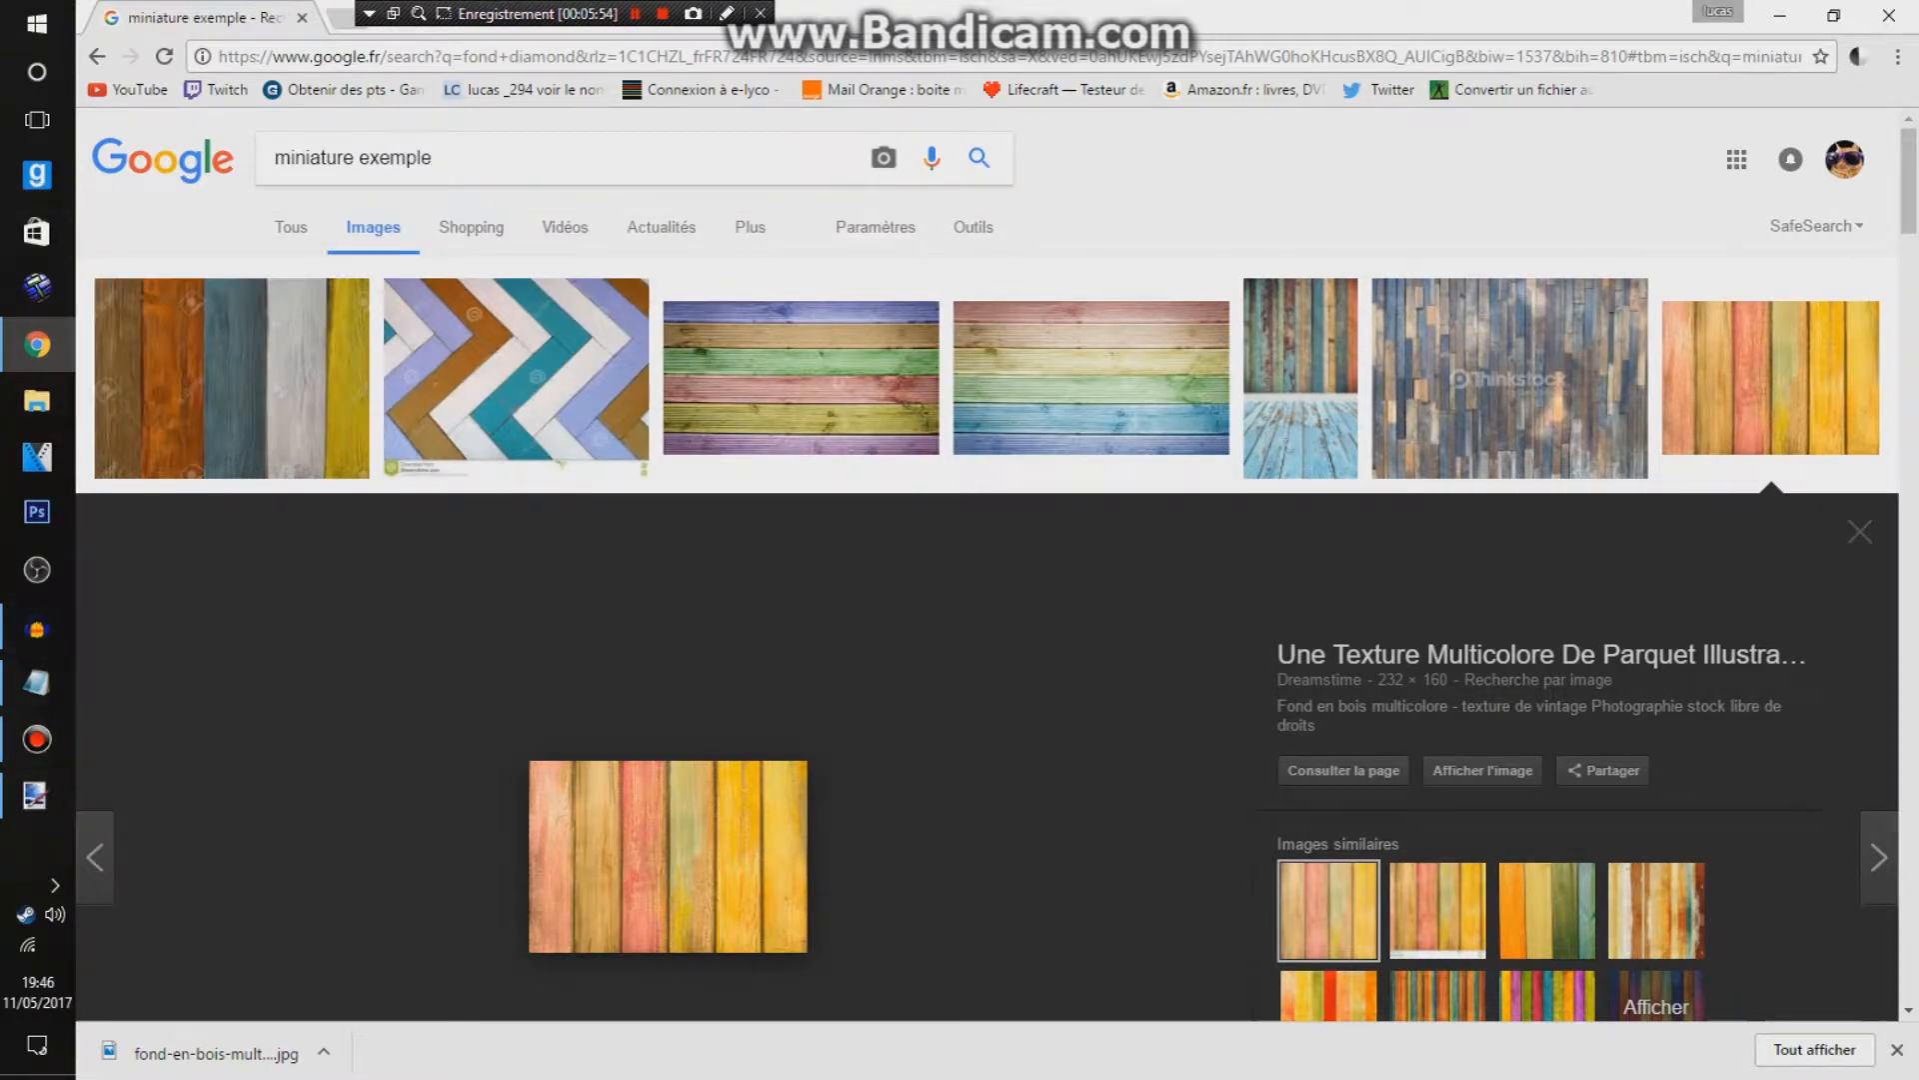
Step: Replace the image search with "voiture.png" to look for car pictures
drag(431, 158, 305, 158)
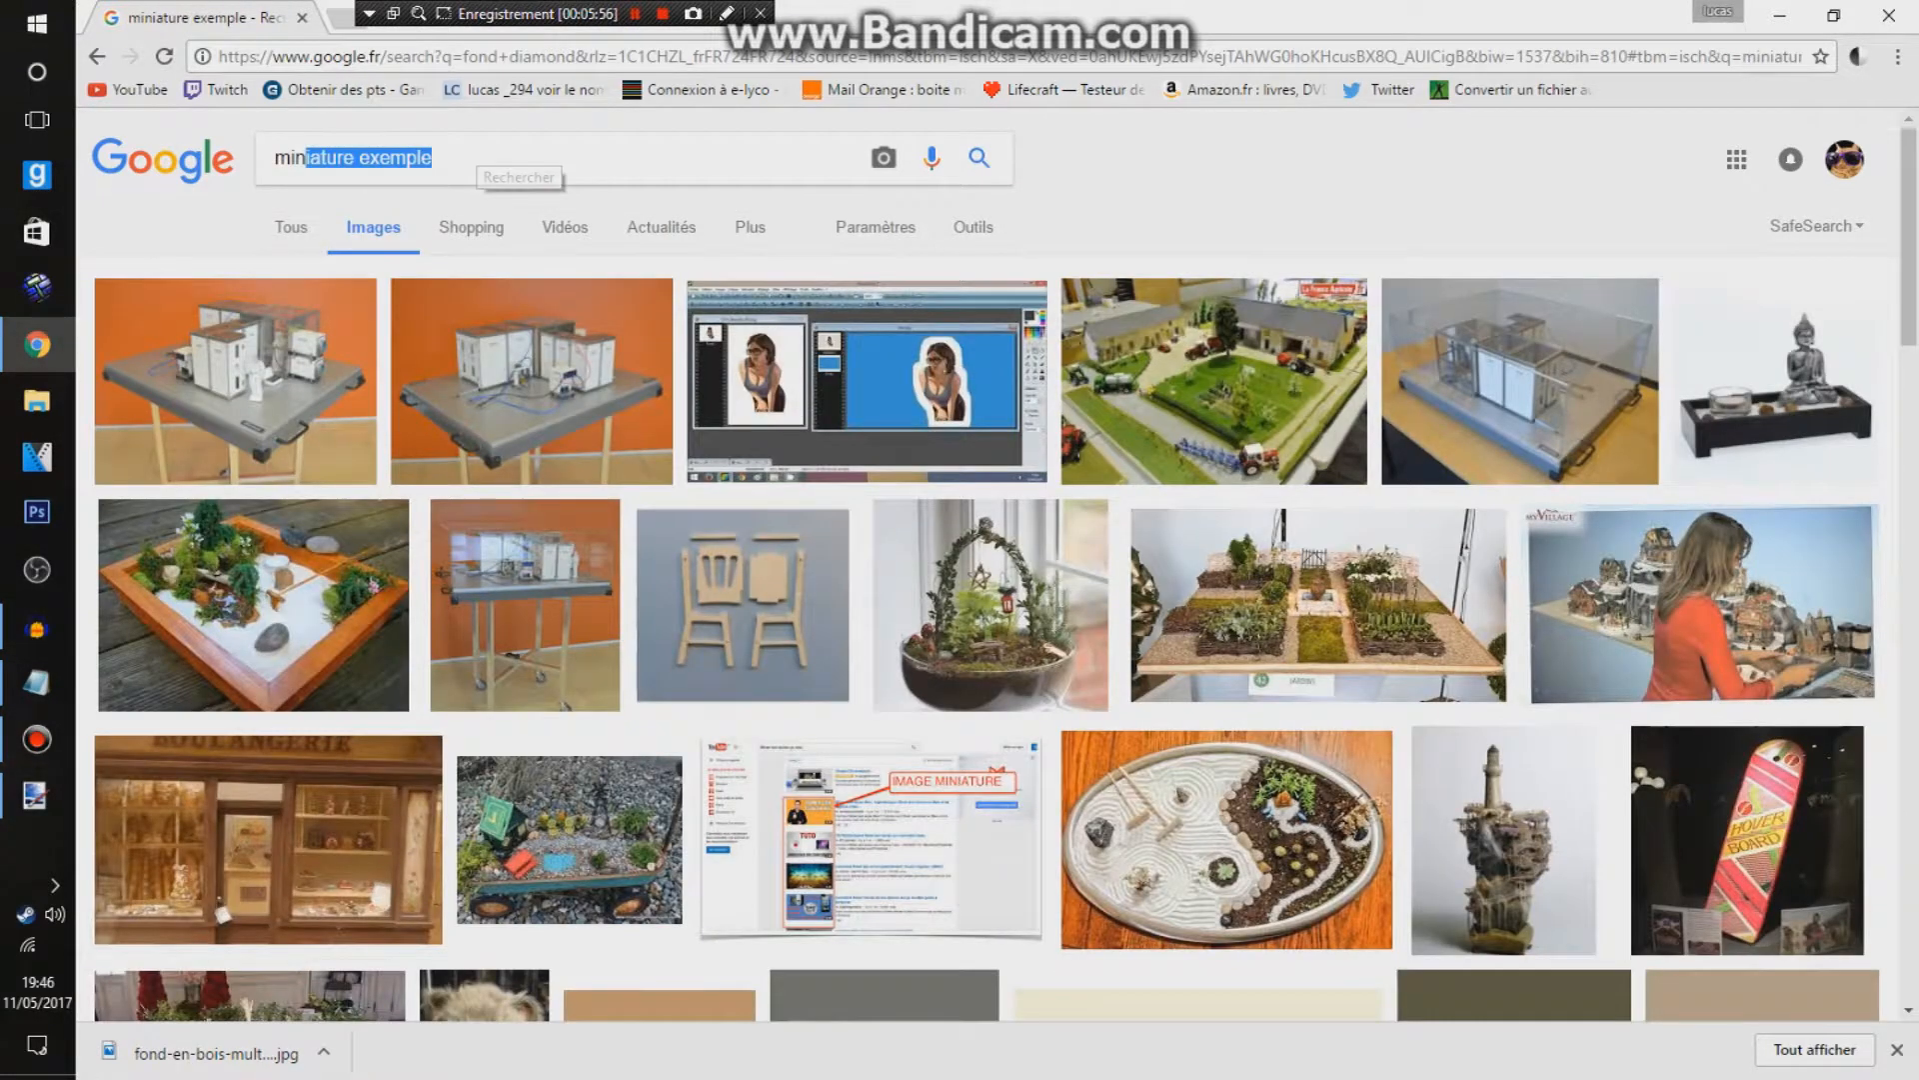
key(BackSpace)
key(BackSpace)
key(BackSpace)
text(v)
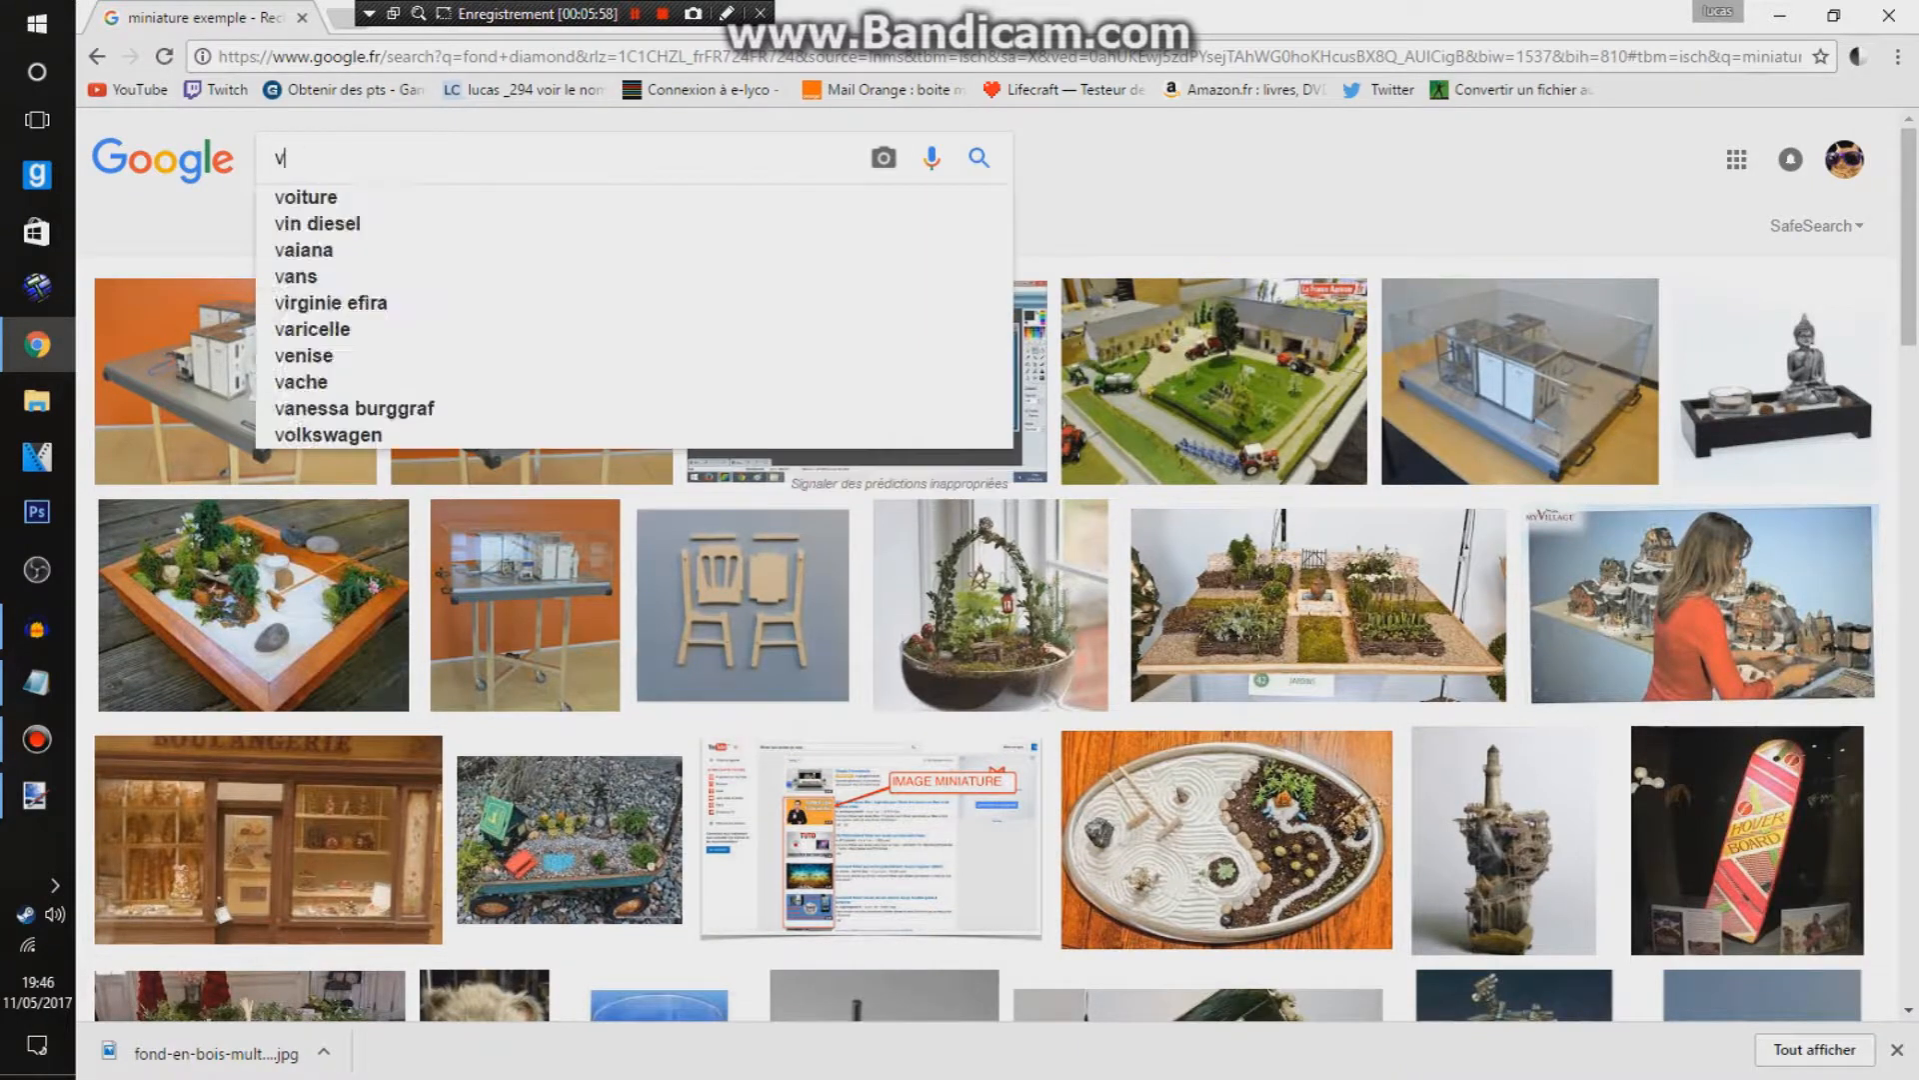
text(oiture .png)
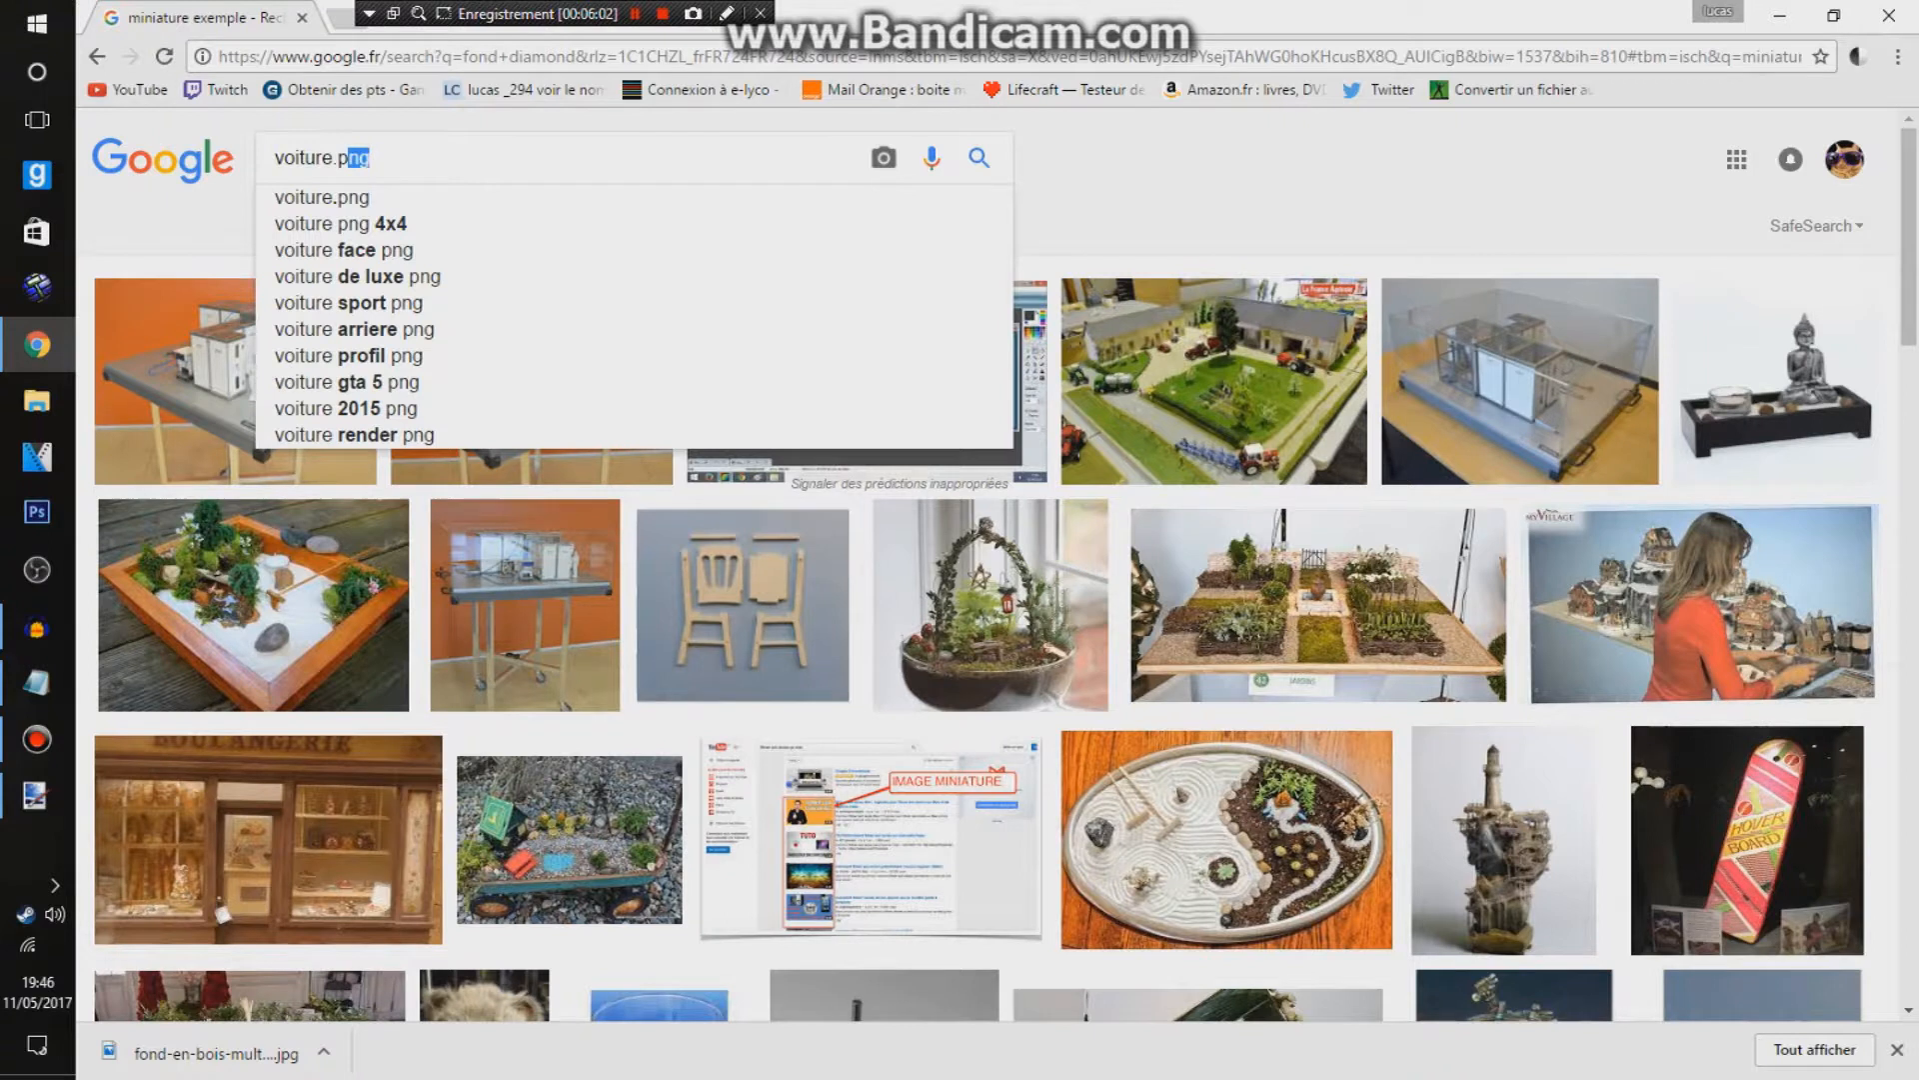
key(Return)
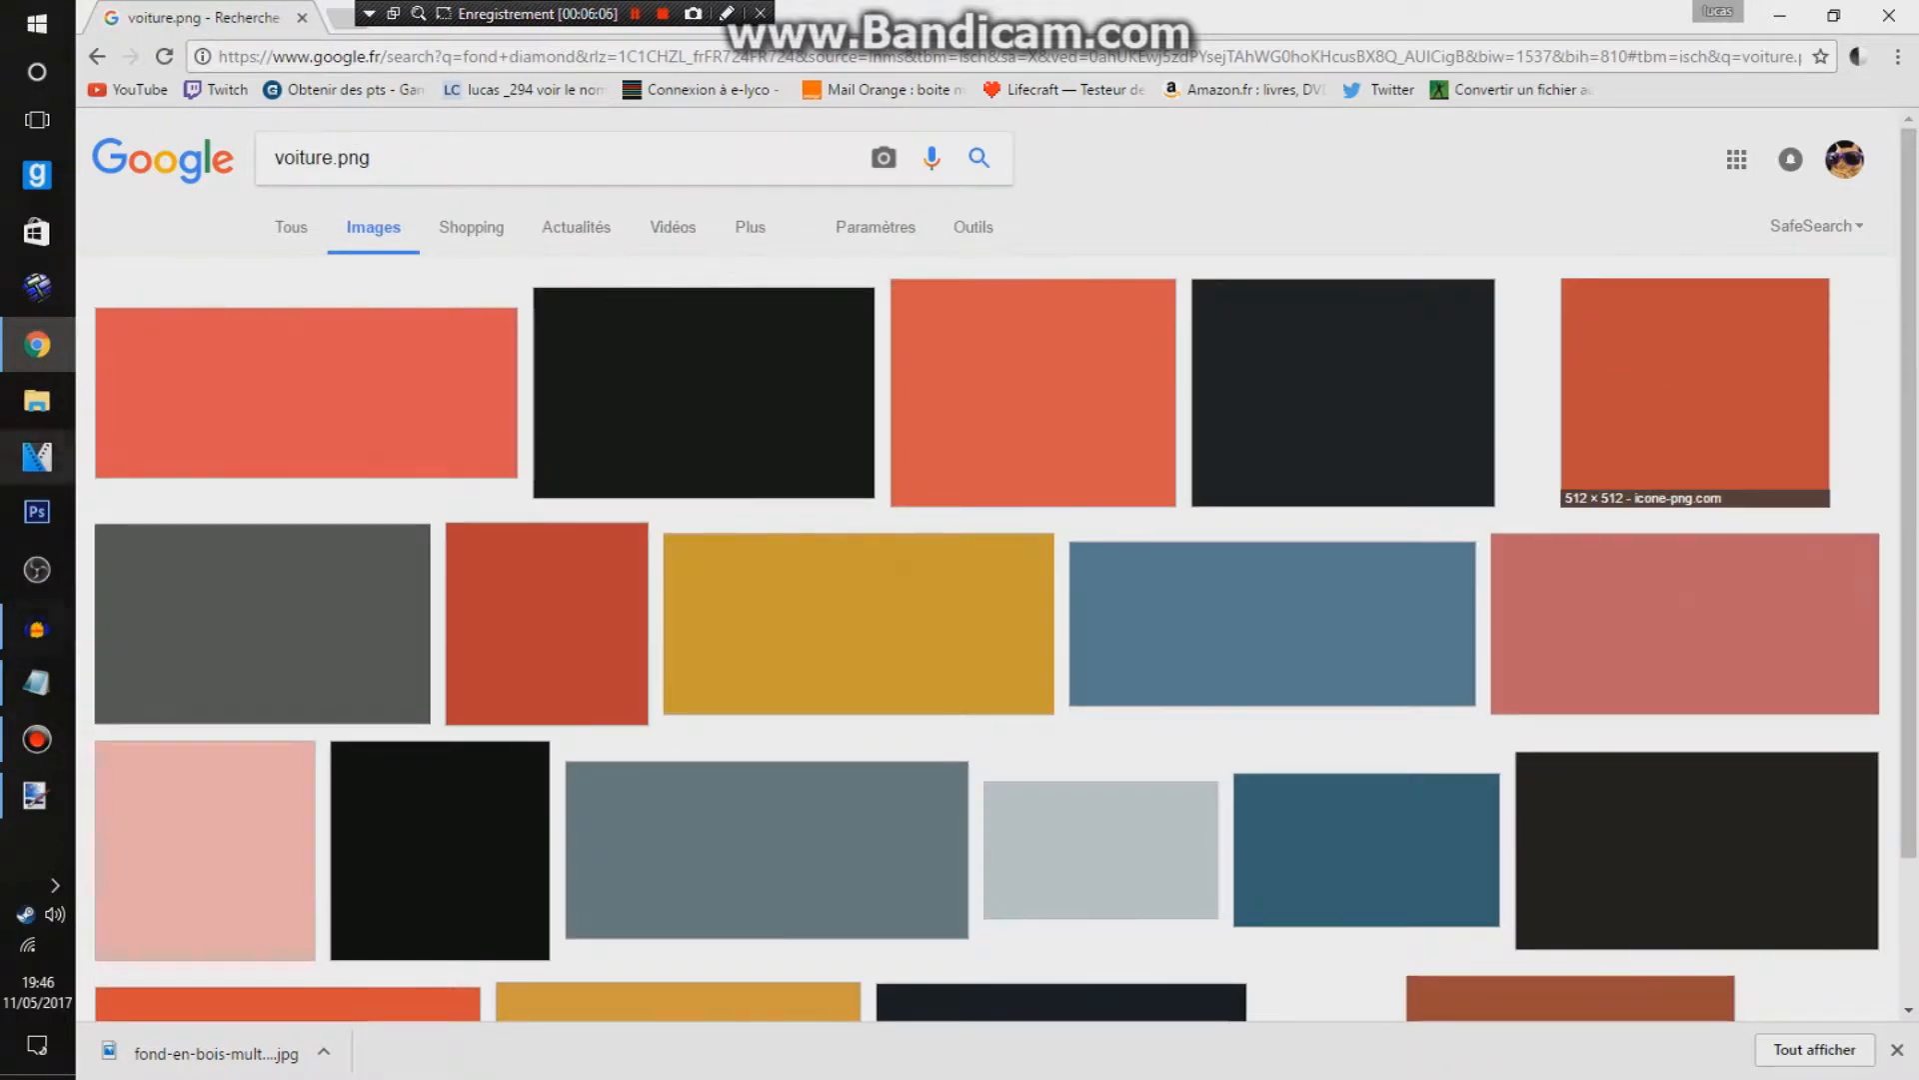
Step: Browse the car image results and preview the black sports car with a rear wing and gold wheels
scroll(870, 680, down, 6)
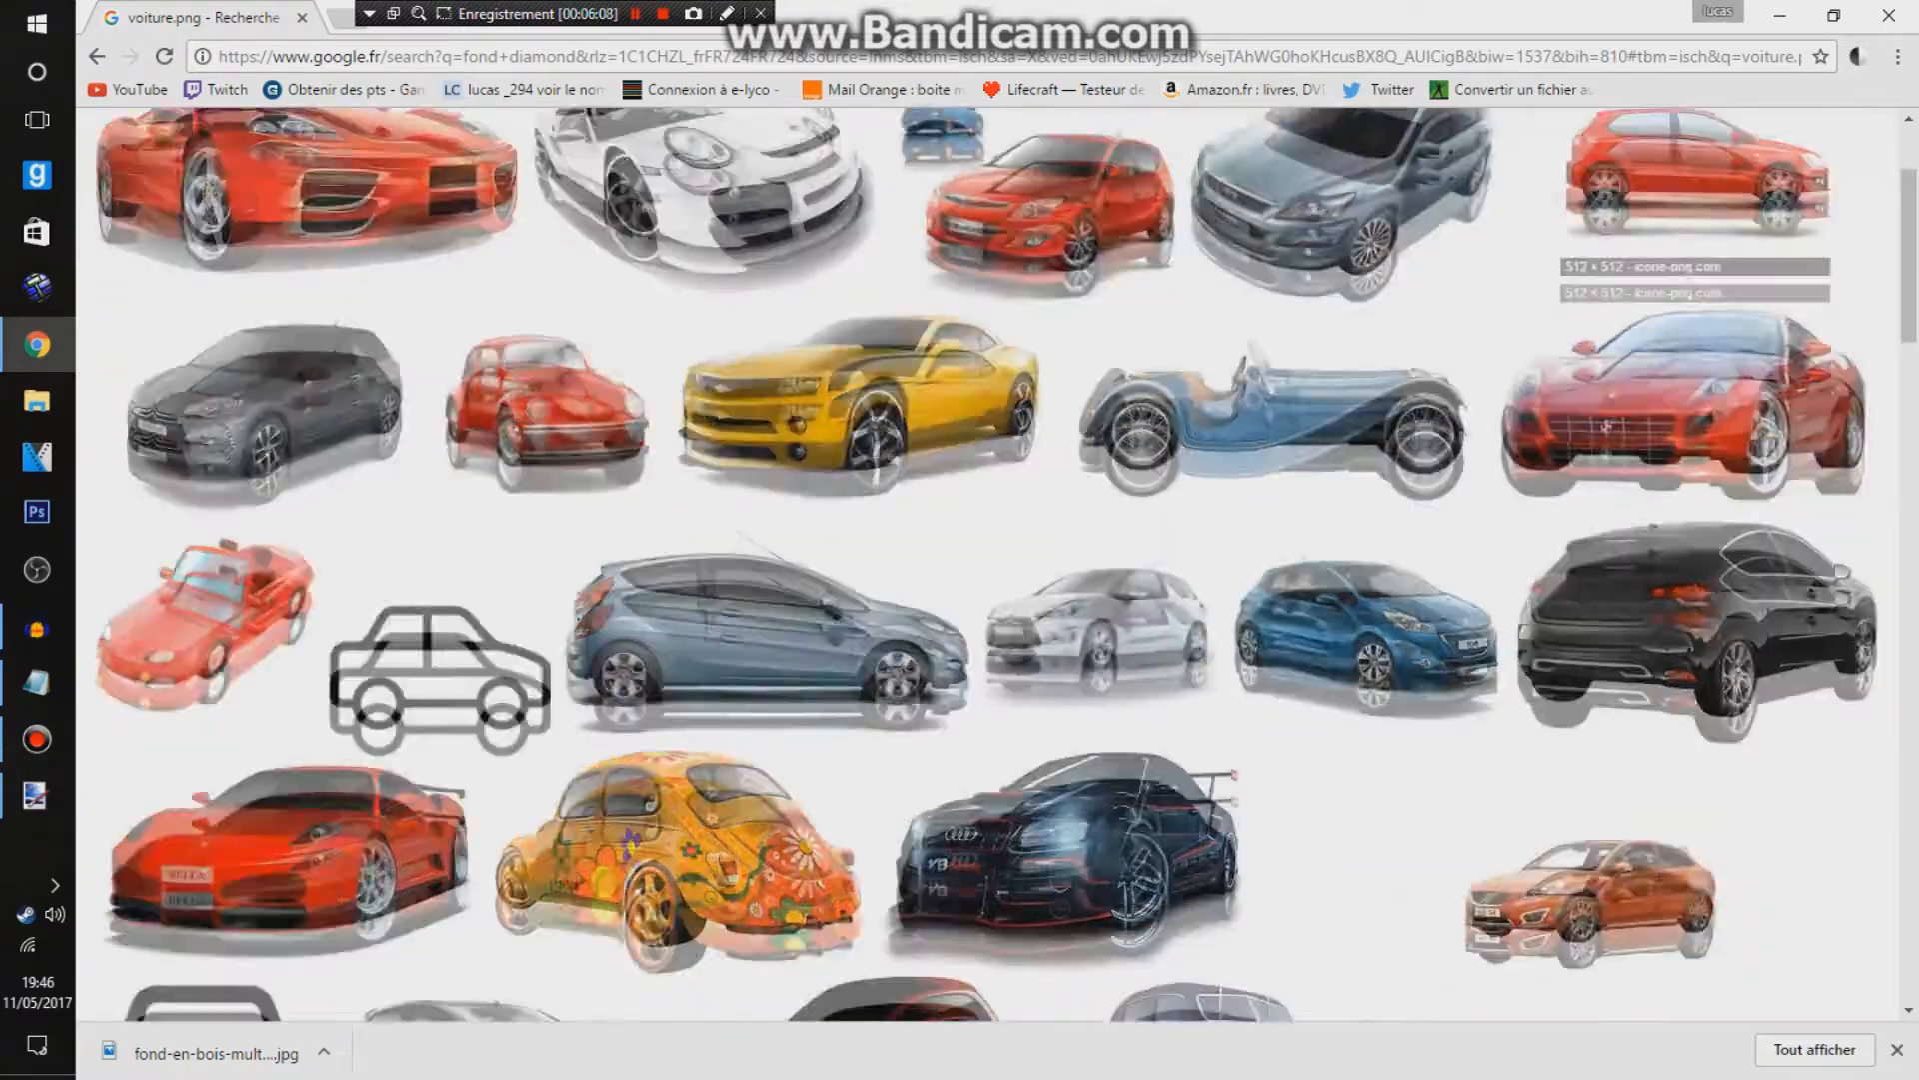
scroll(859, 520, down, 10)
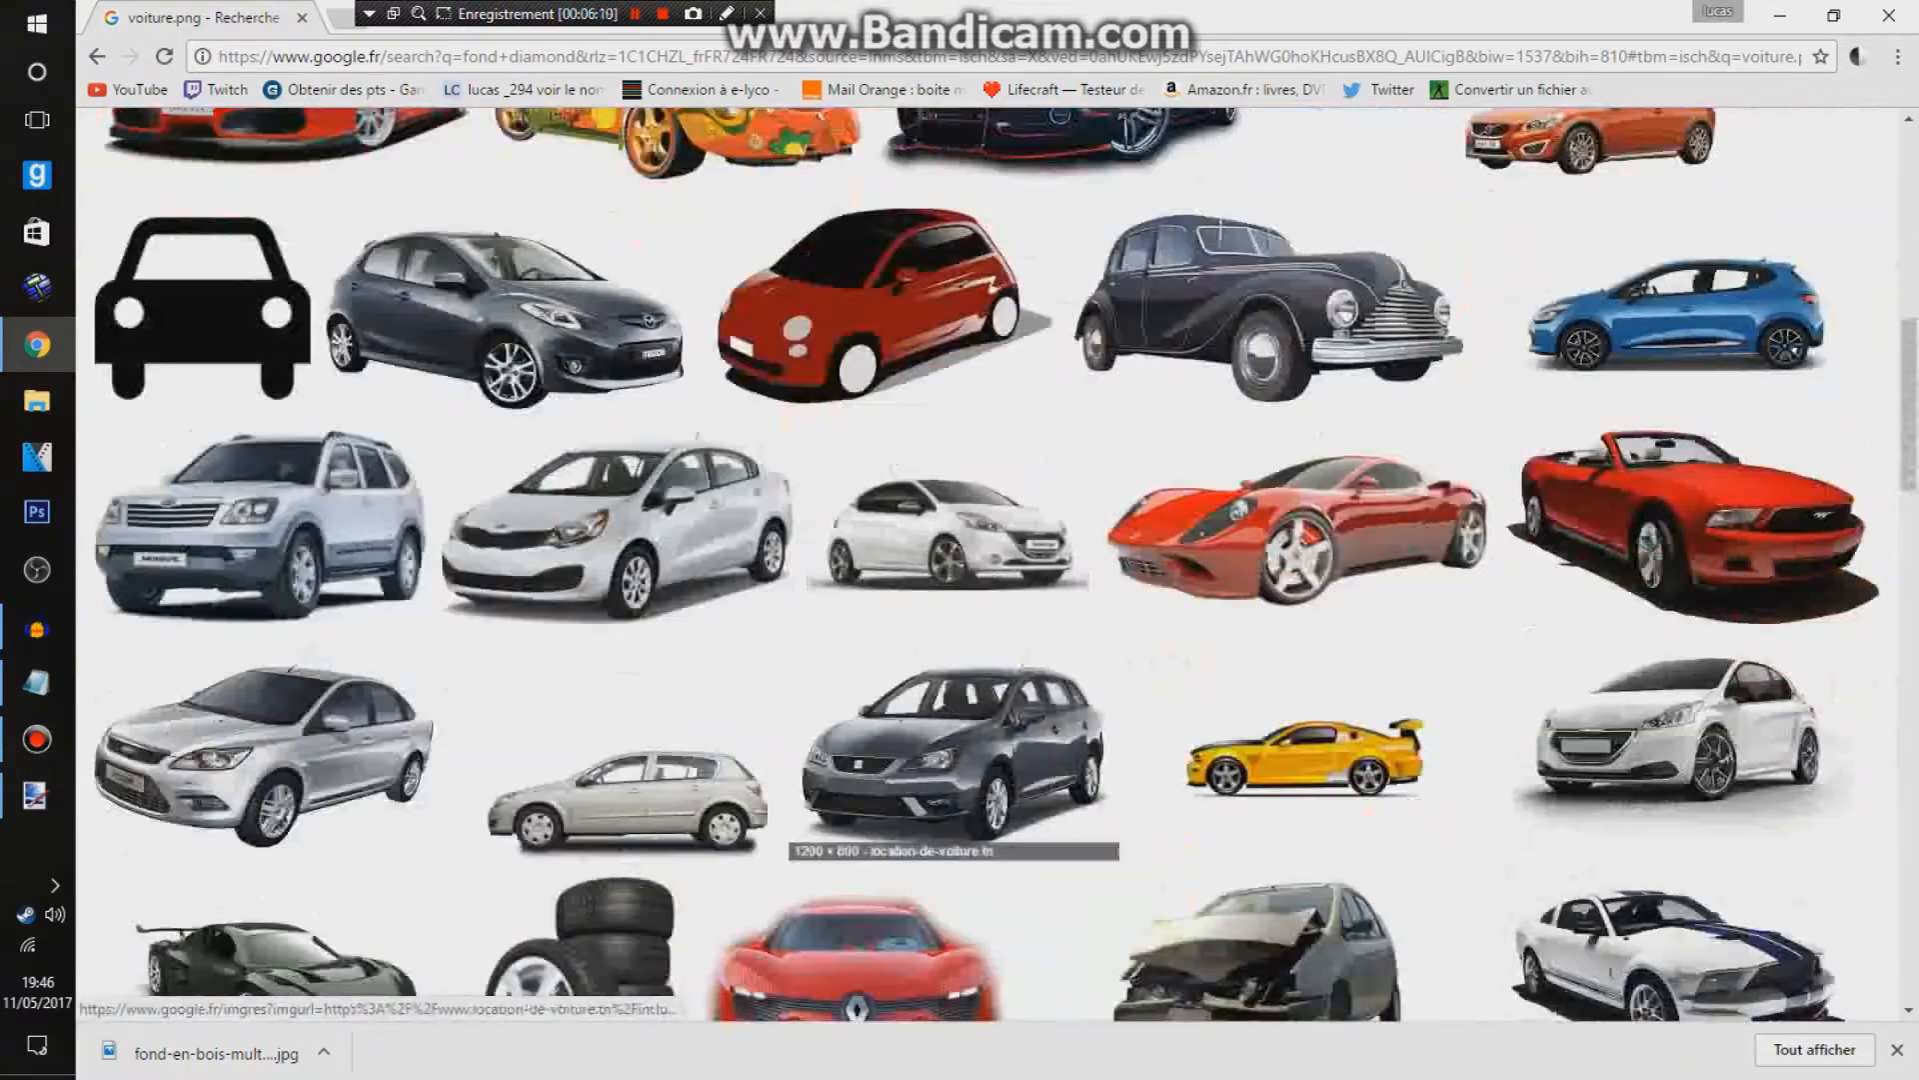
scroll(1000, 600, down, 5)
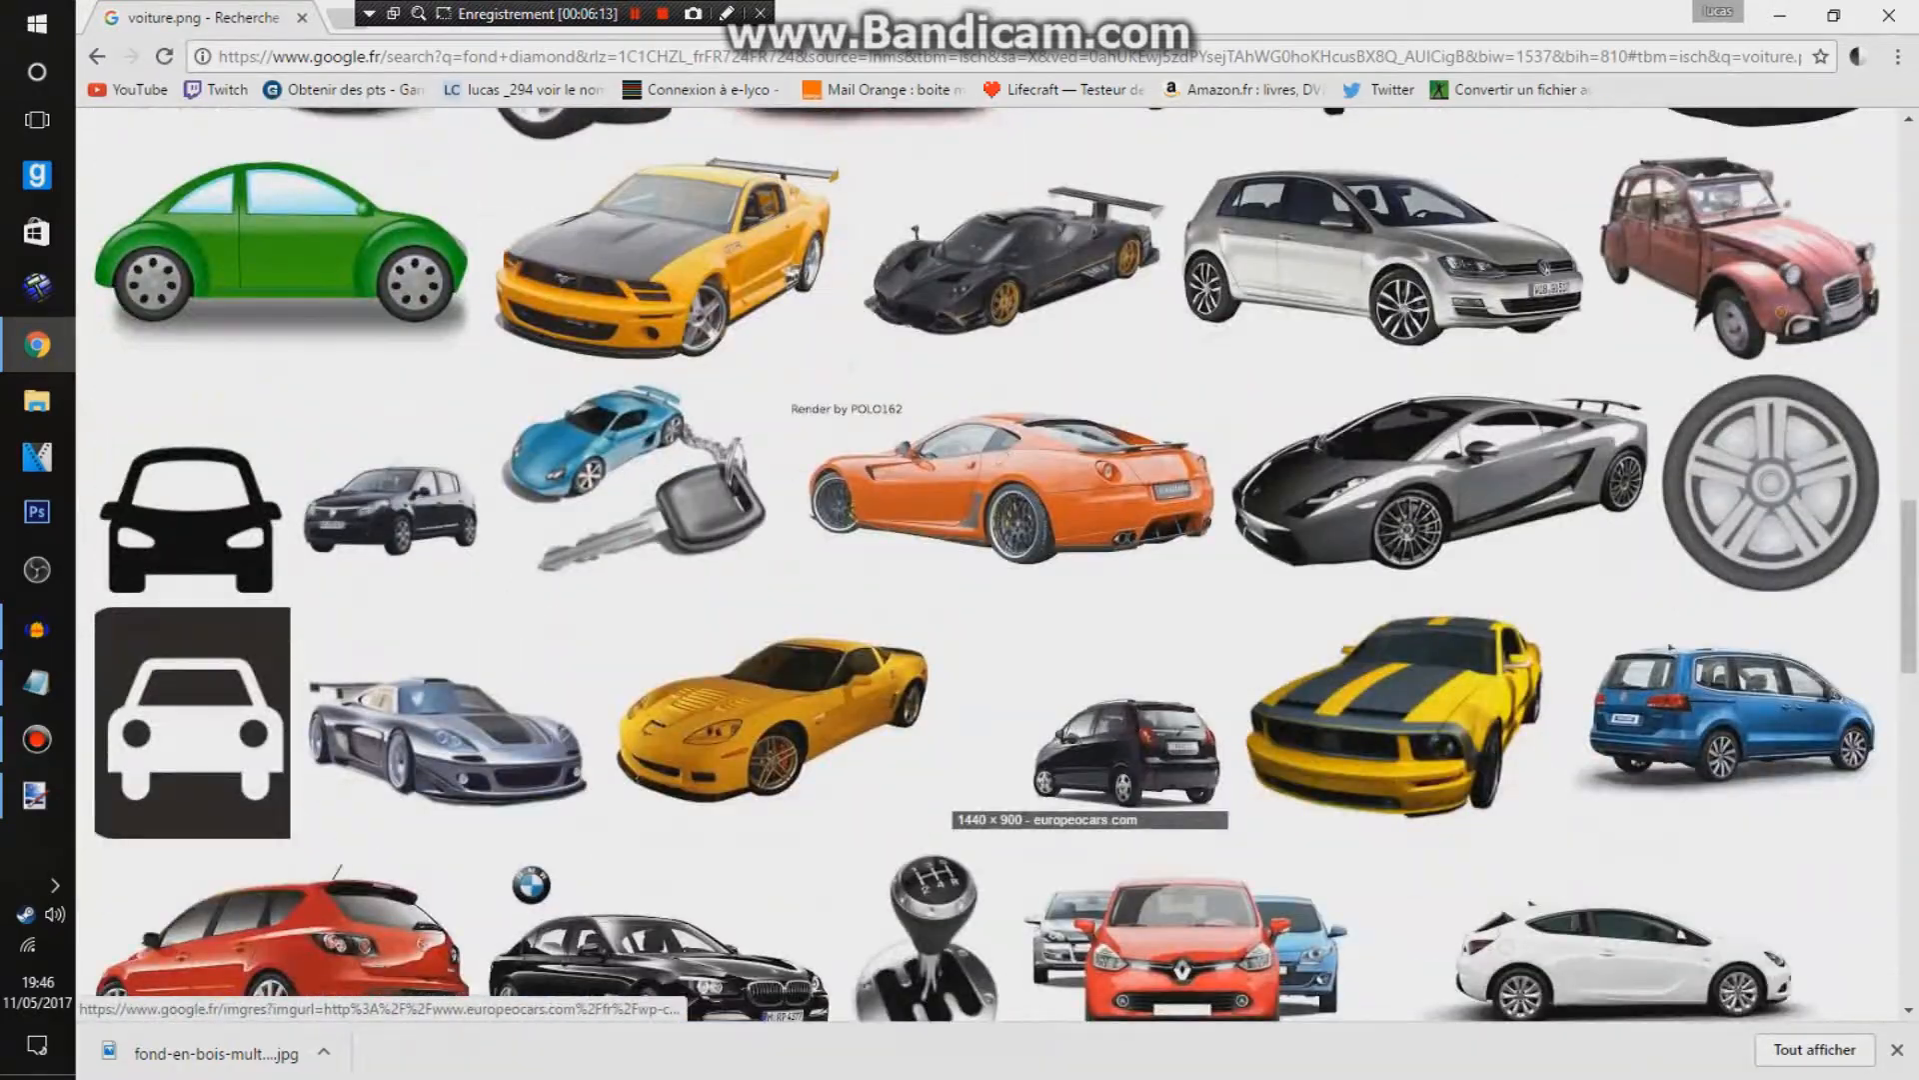
scroll(1000, 600, down, 7)
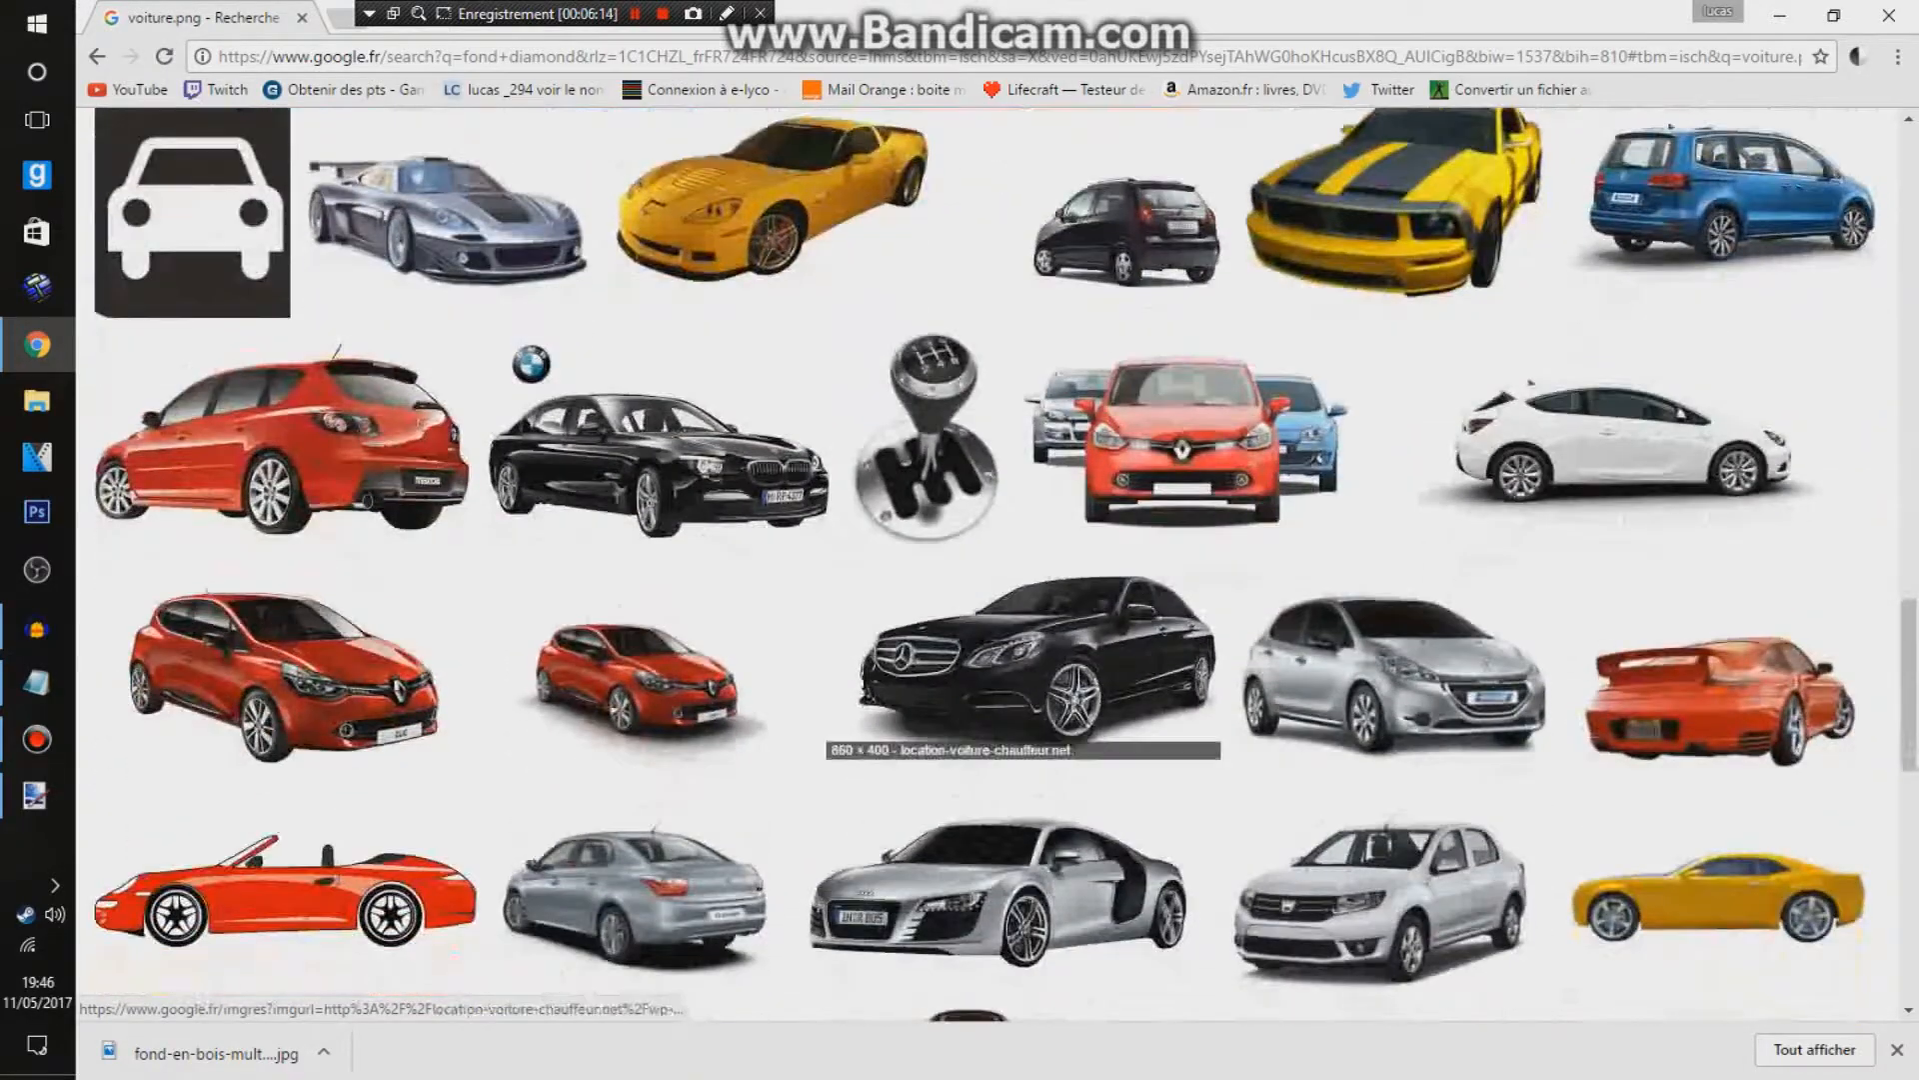
scroll(1050, 750, down, 4)
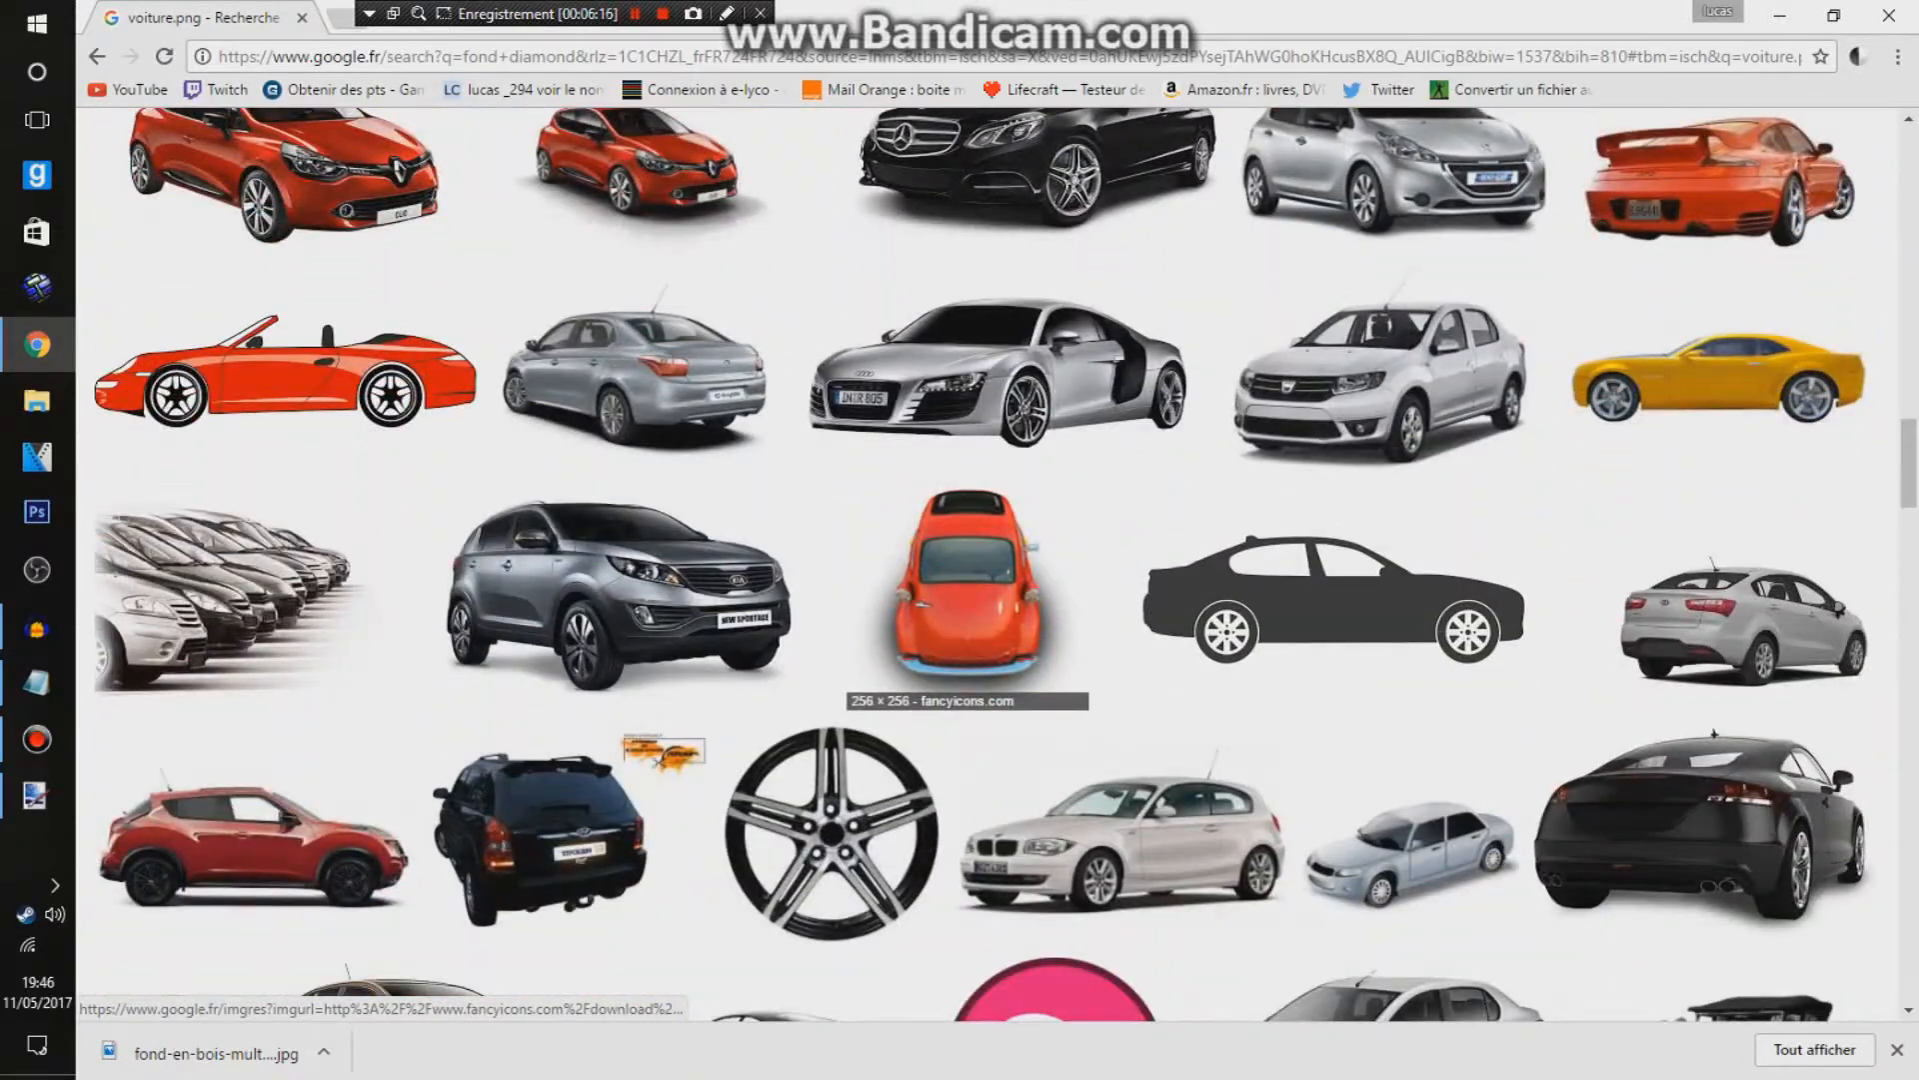
scroll(1050, 750, down, 3)
scroll(1054, 790, up, 1)
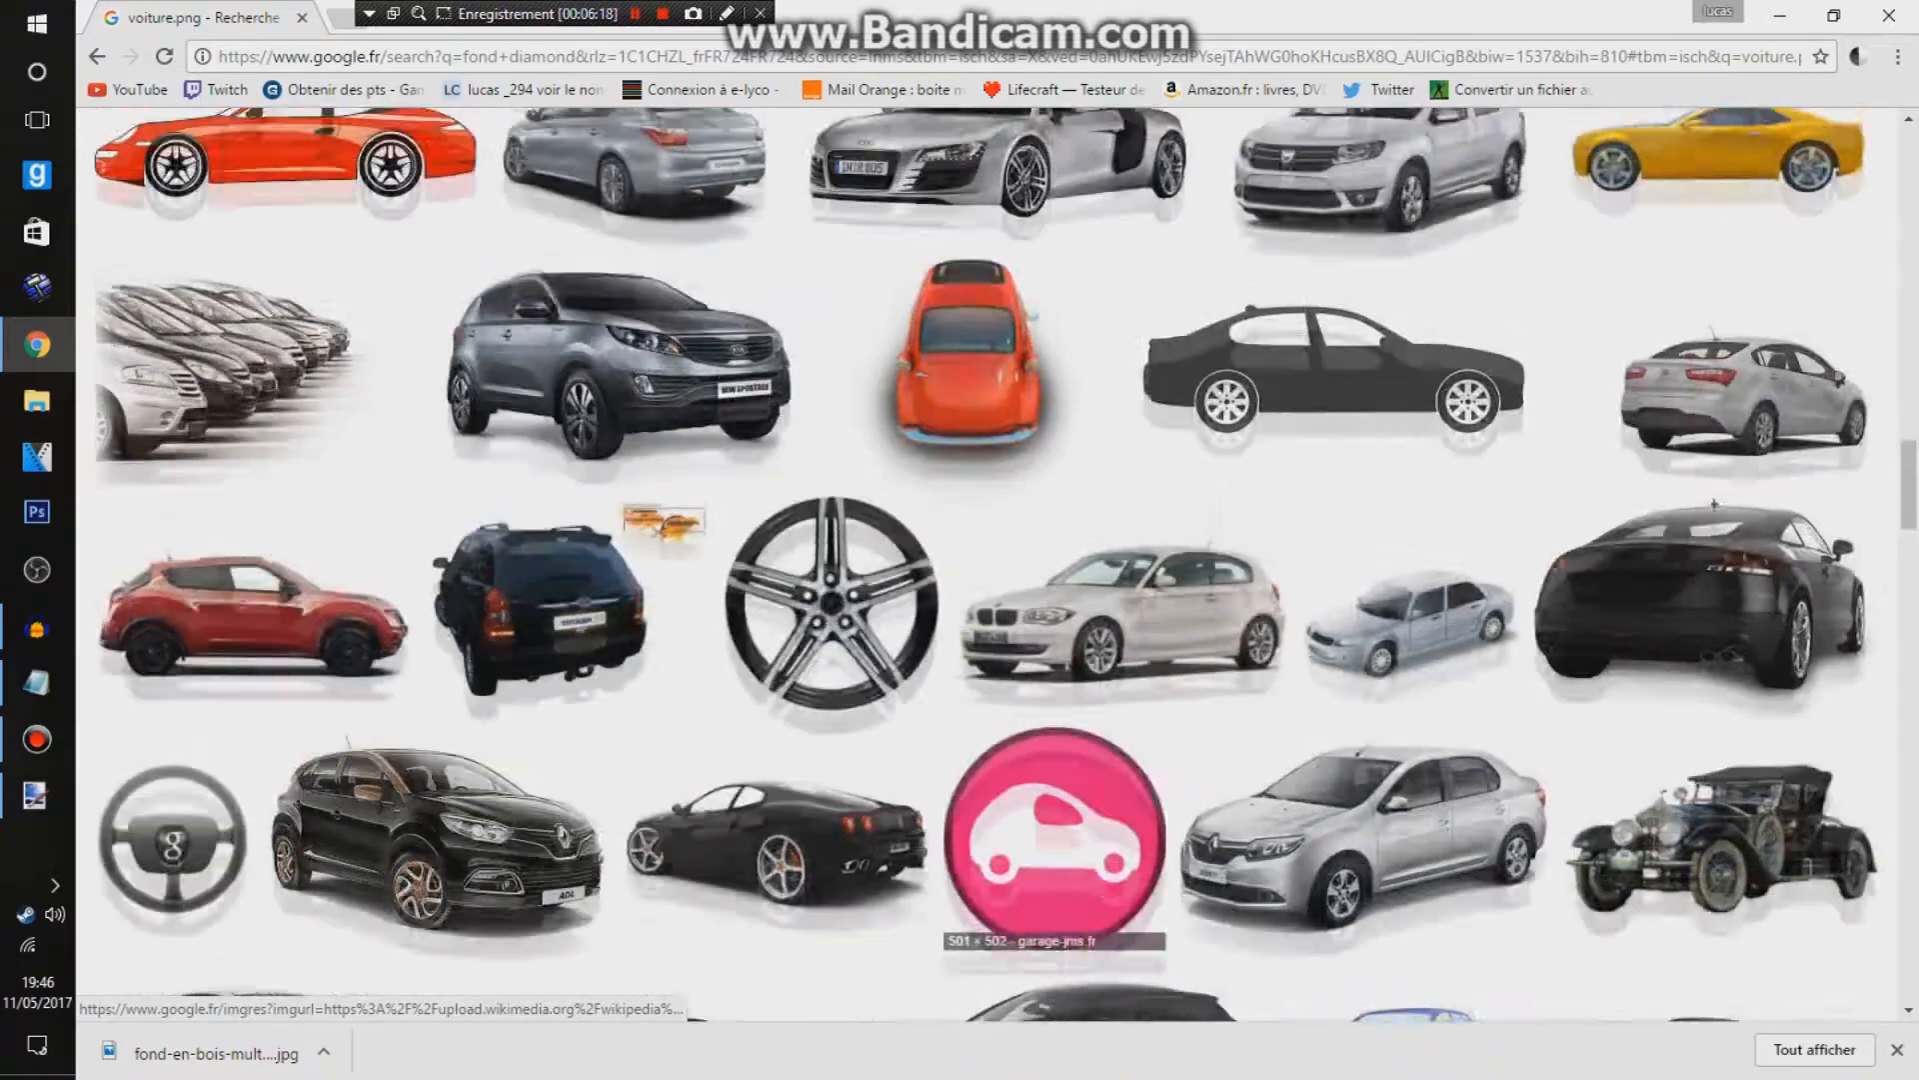
scroll(1050, 779, up, 6)
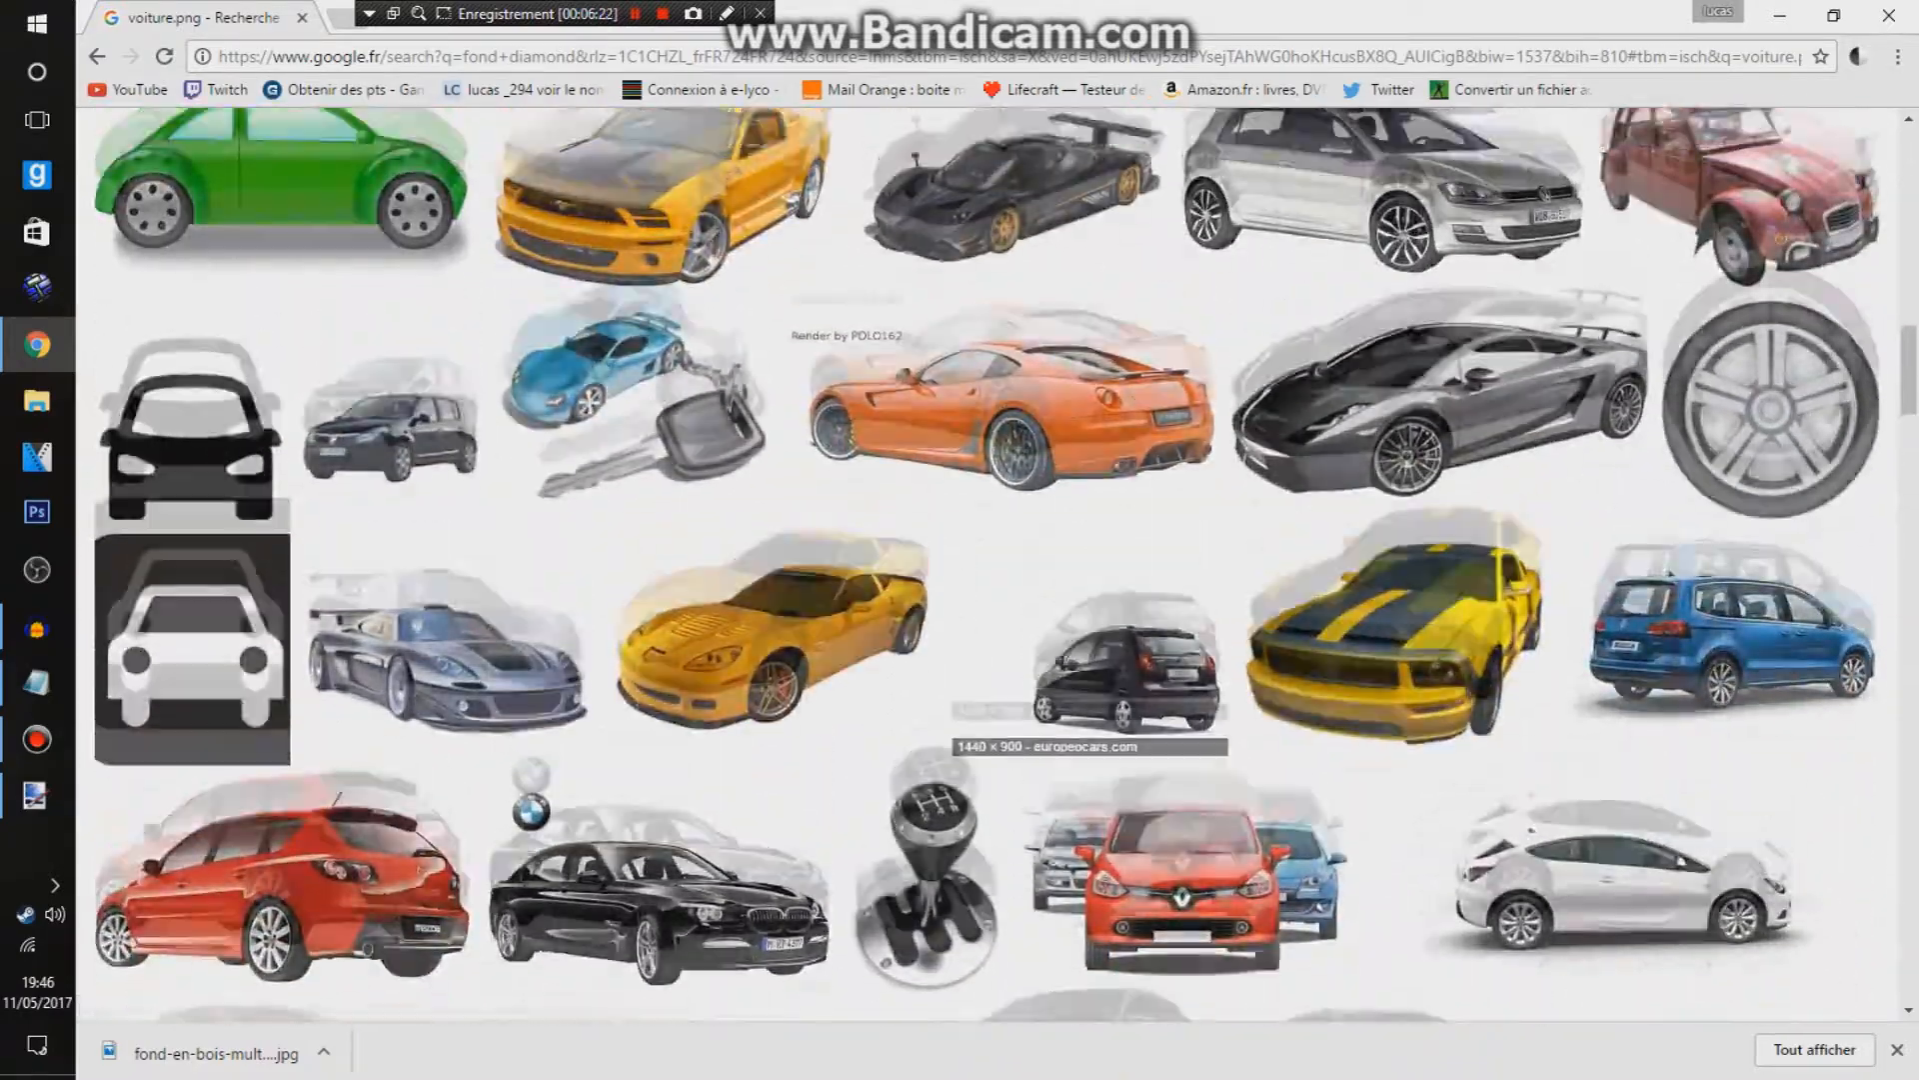
scroll(1050, 749, up, 5)
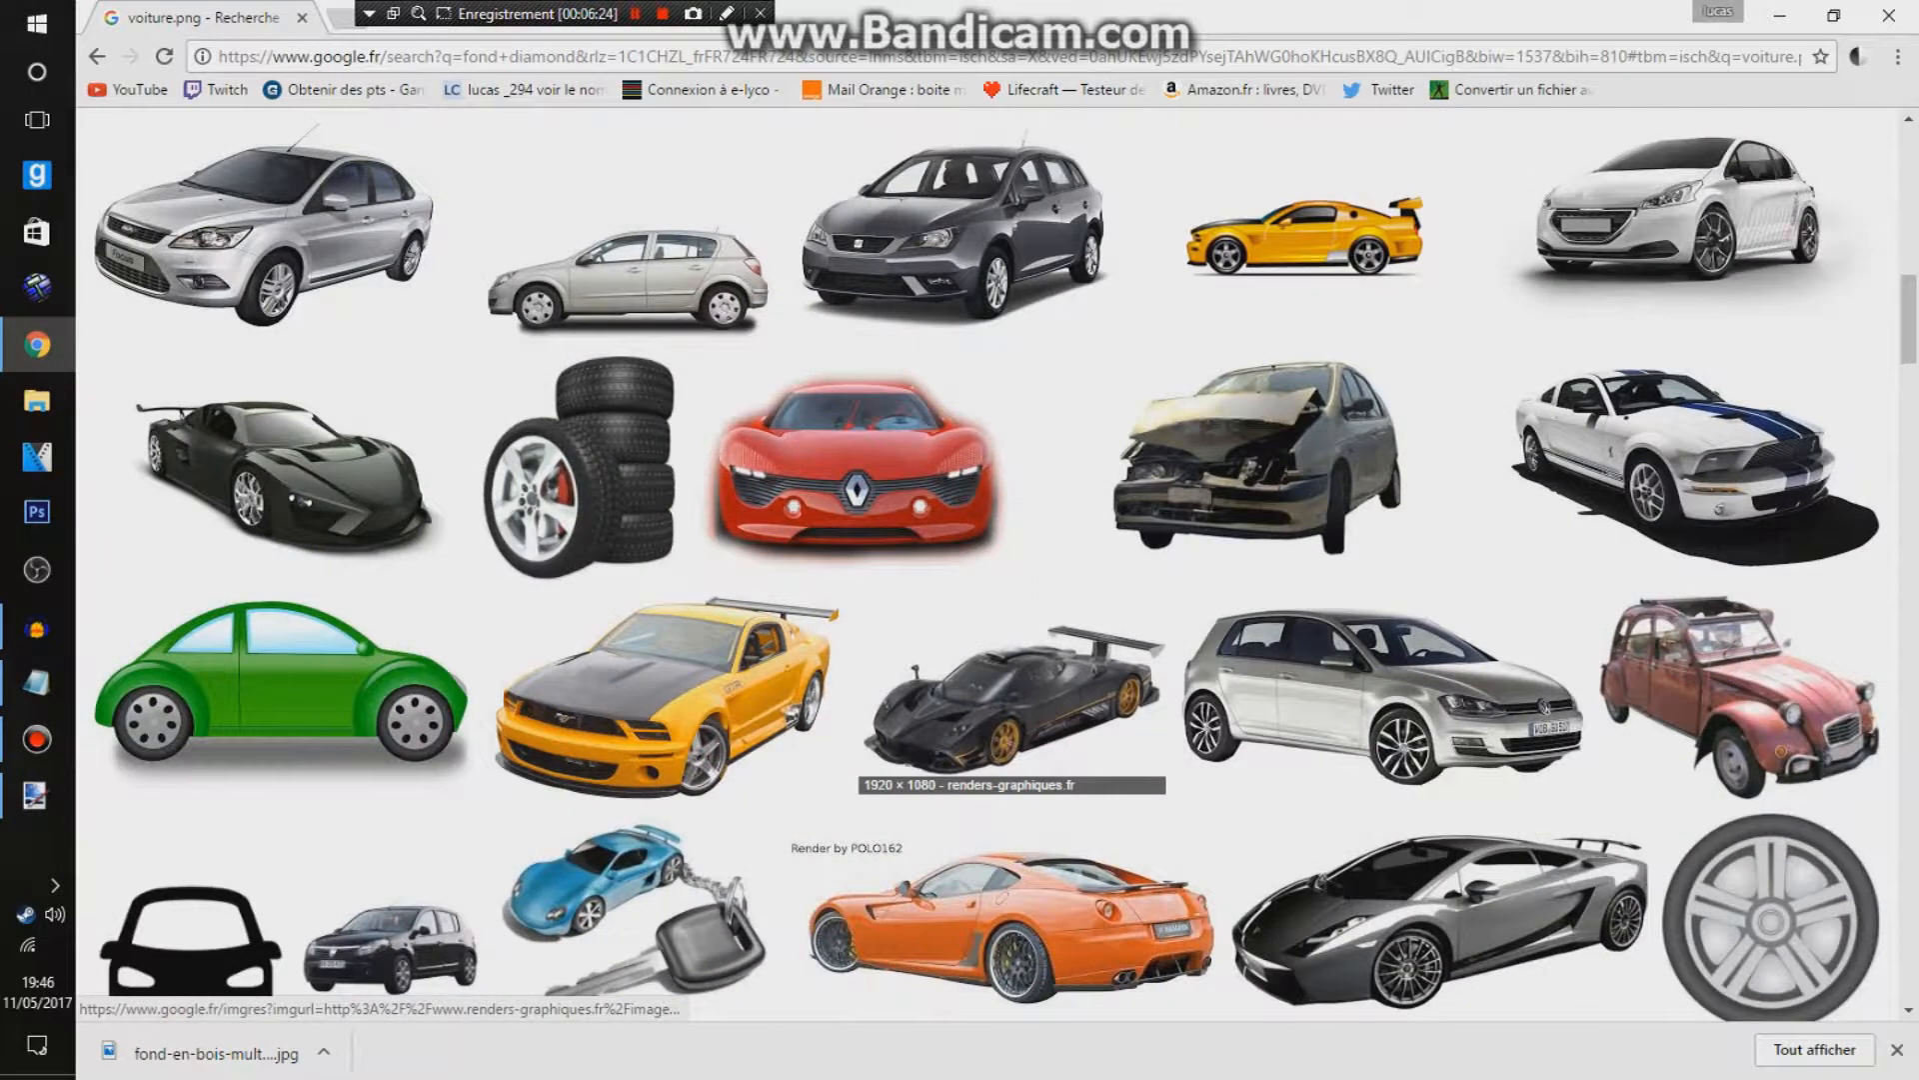
click(1010, 700)
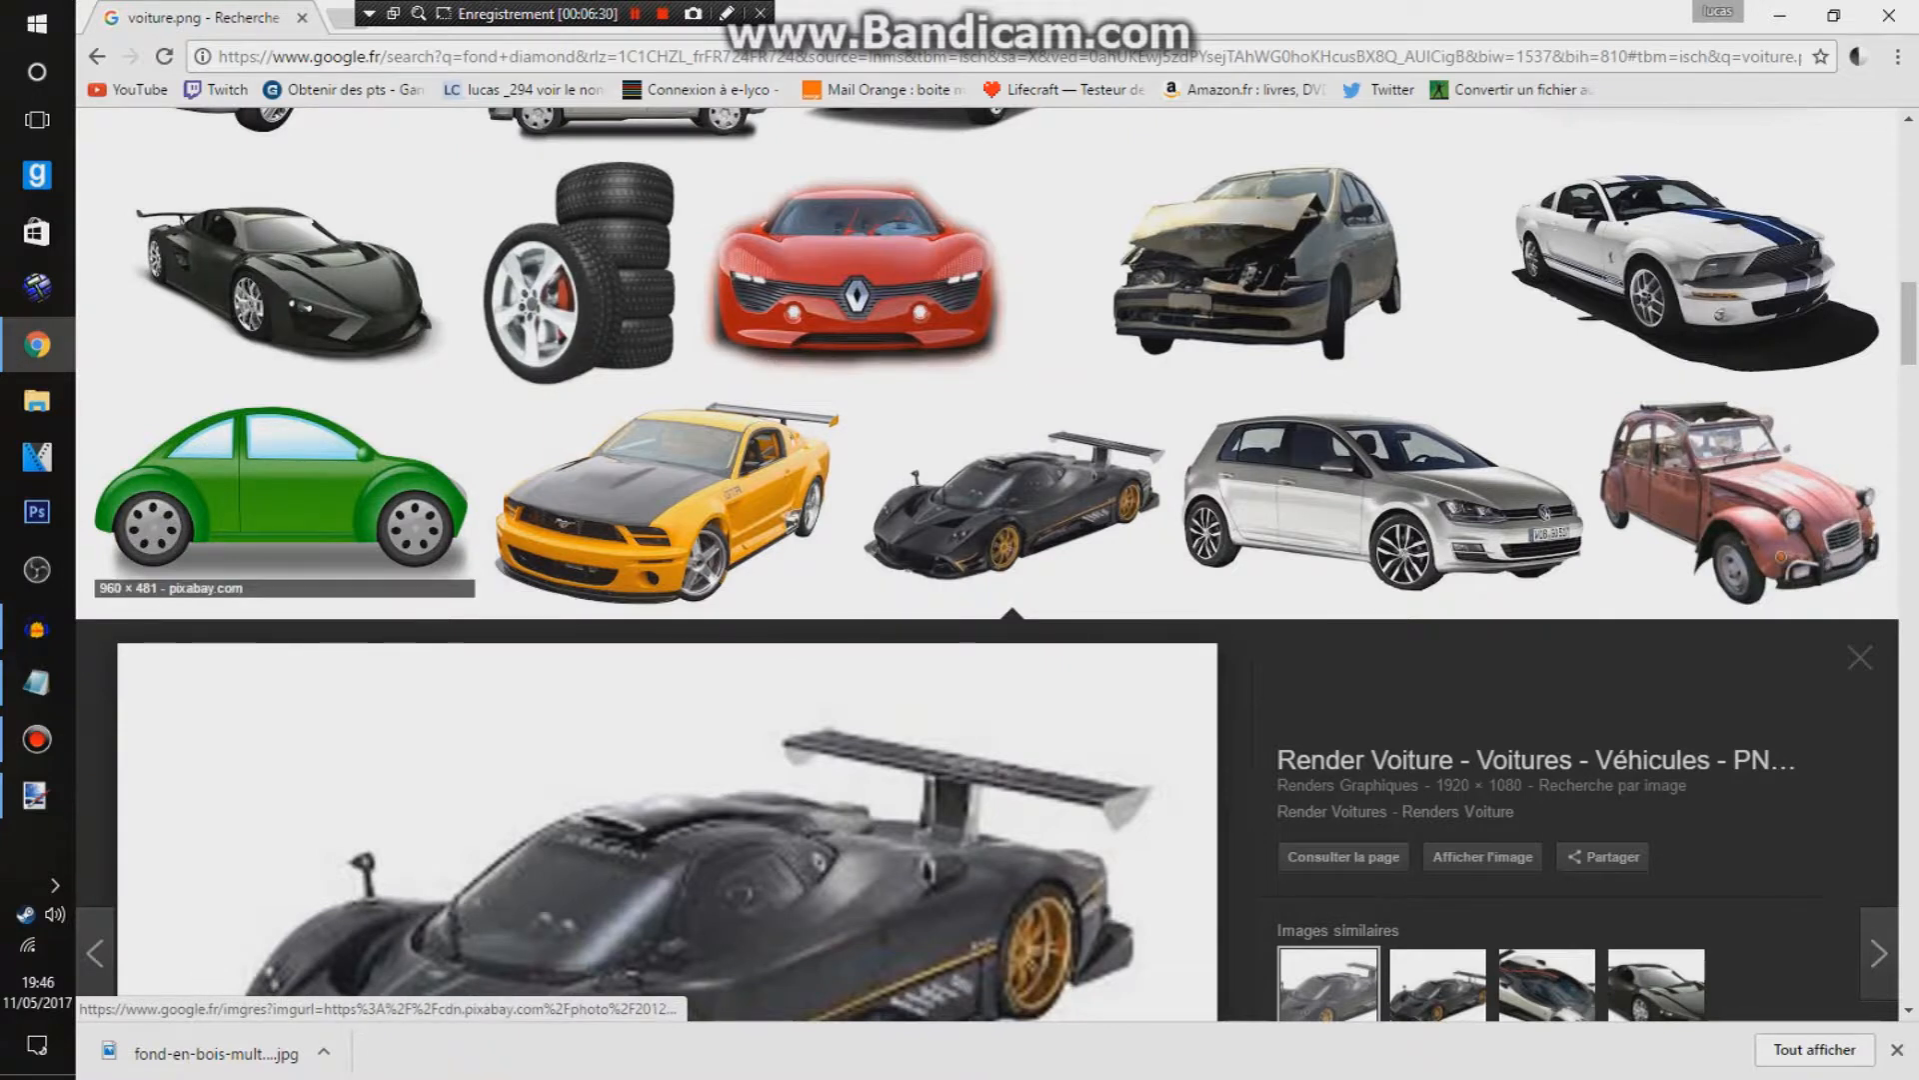
Step: Open the preview of the multicolored Beetle with blue, red and orange bodywork from the car image results
scroll(987, 564, up, 4)
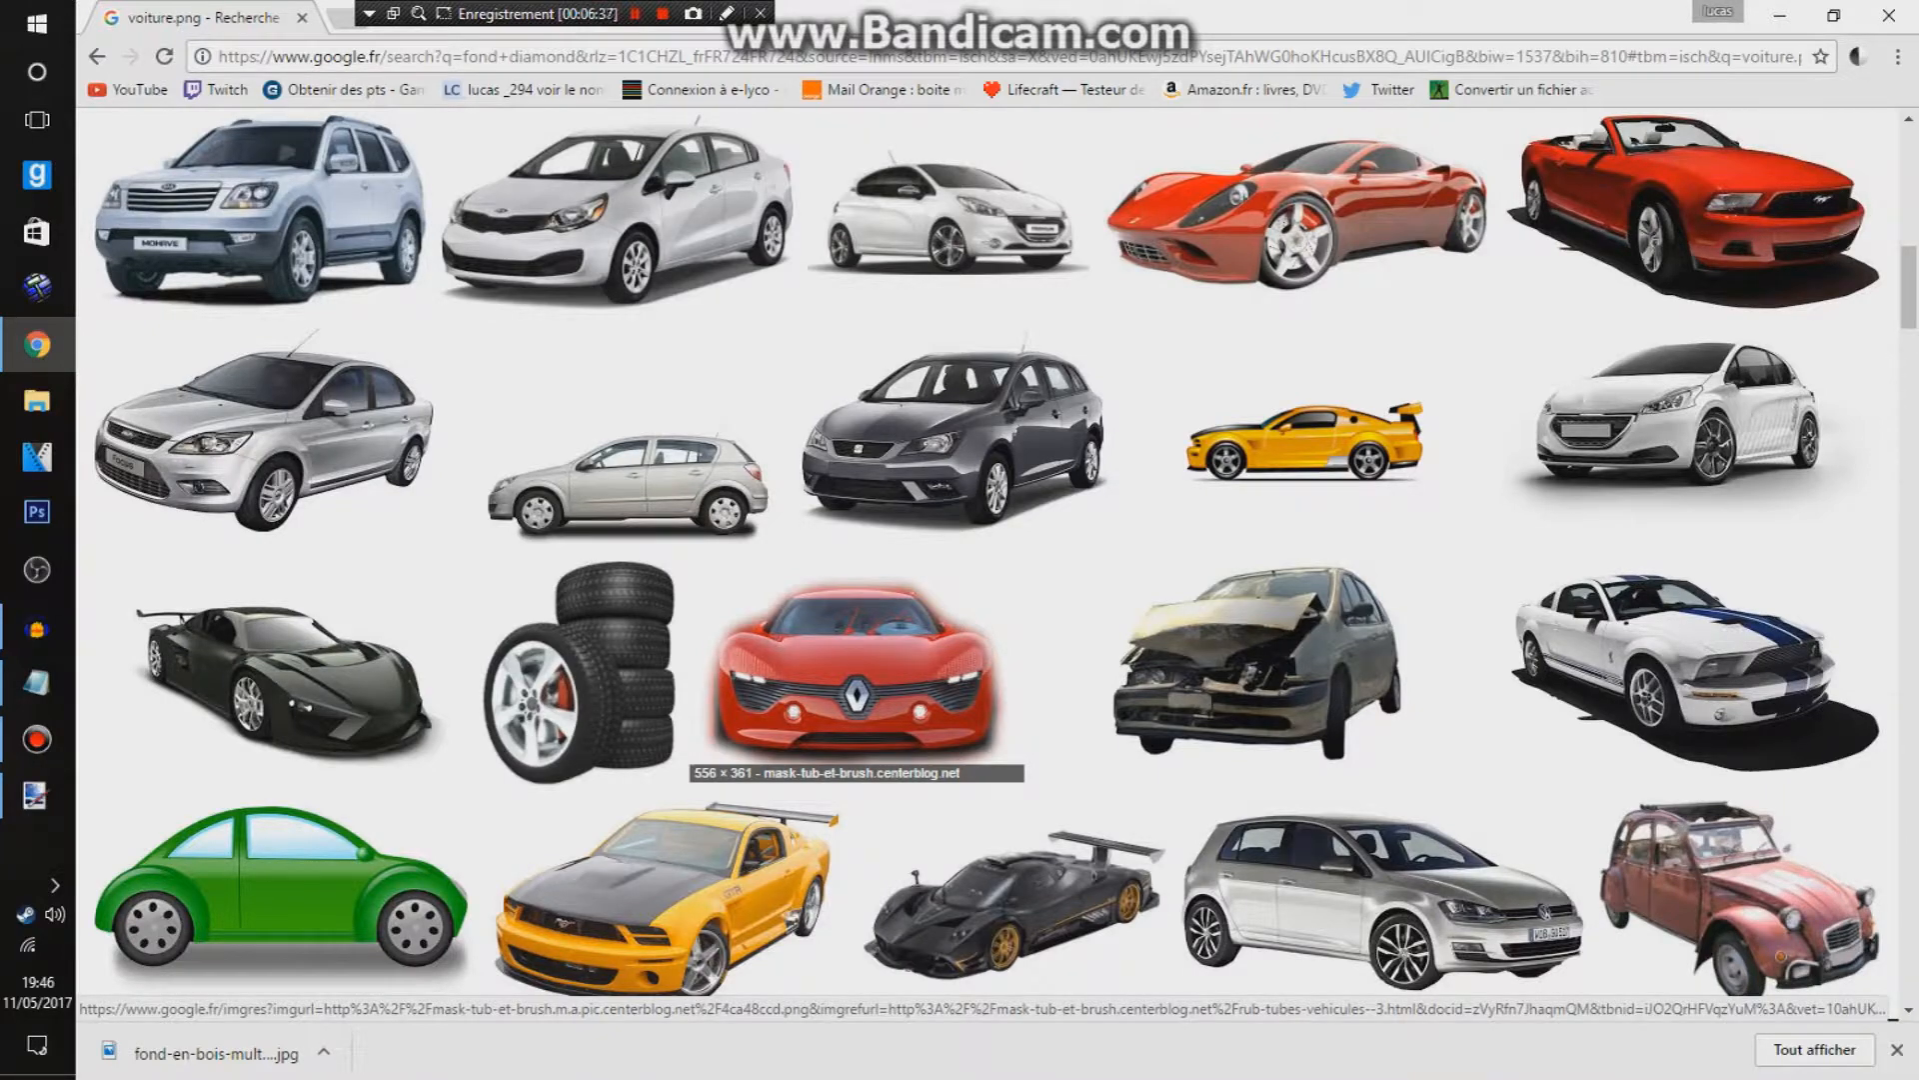
scroll(988, 564, down, 9)
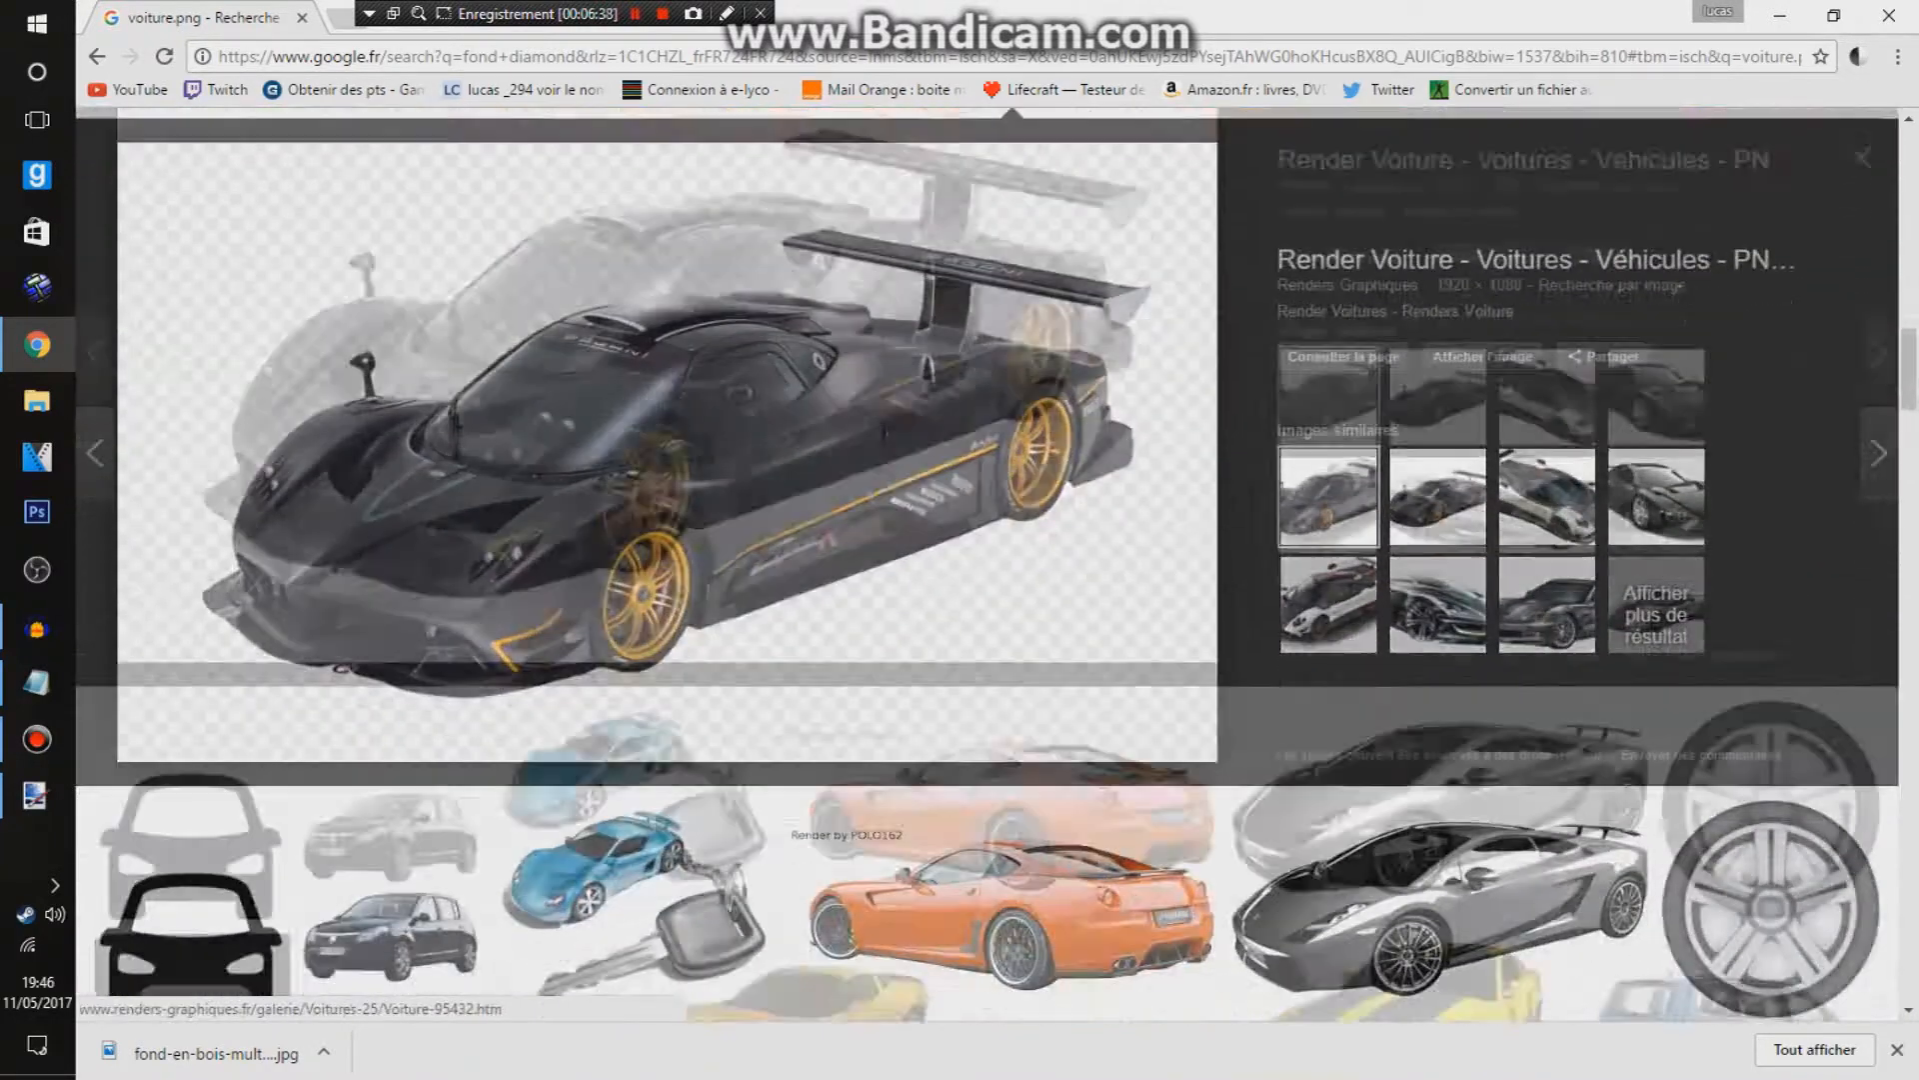
scroll(988, 564, down, 15)
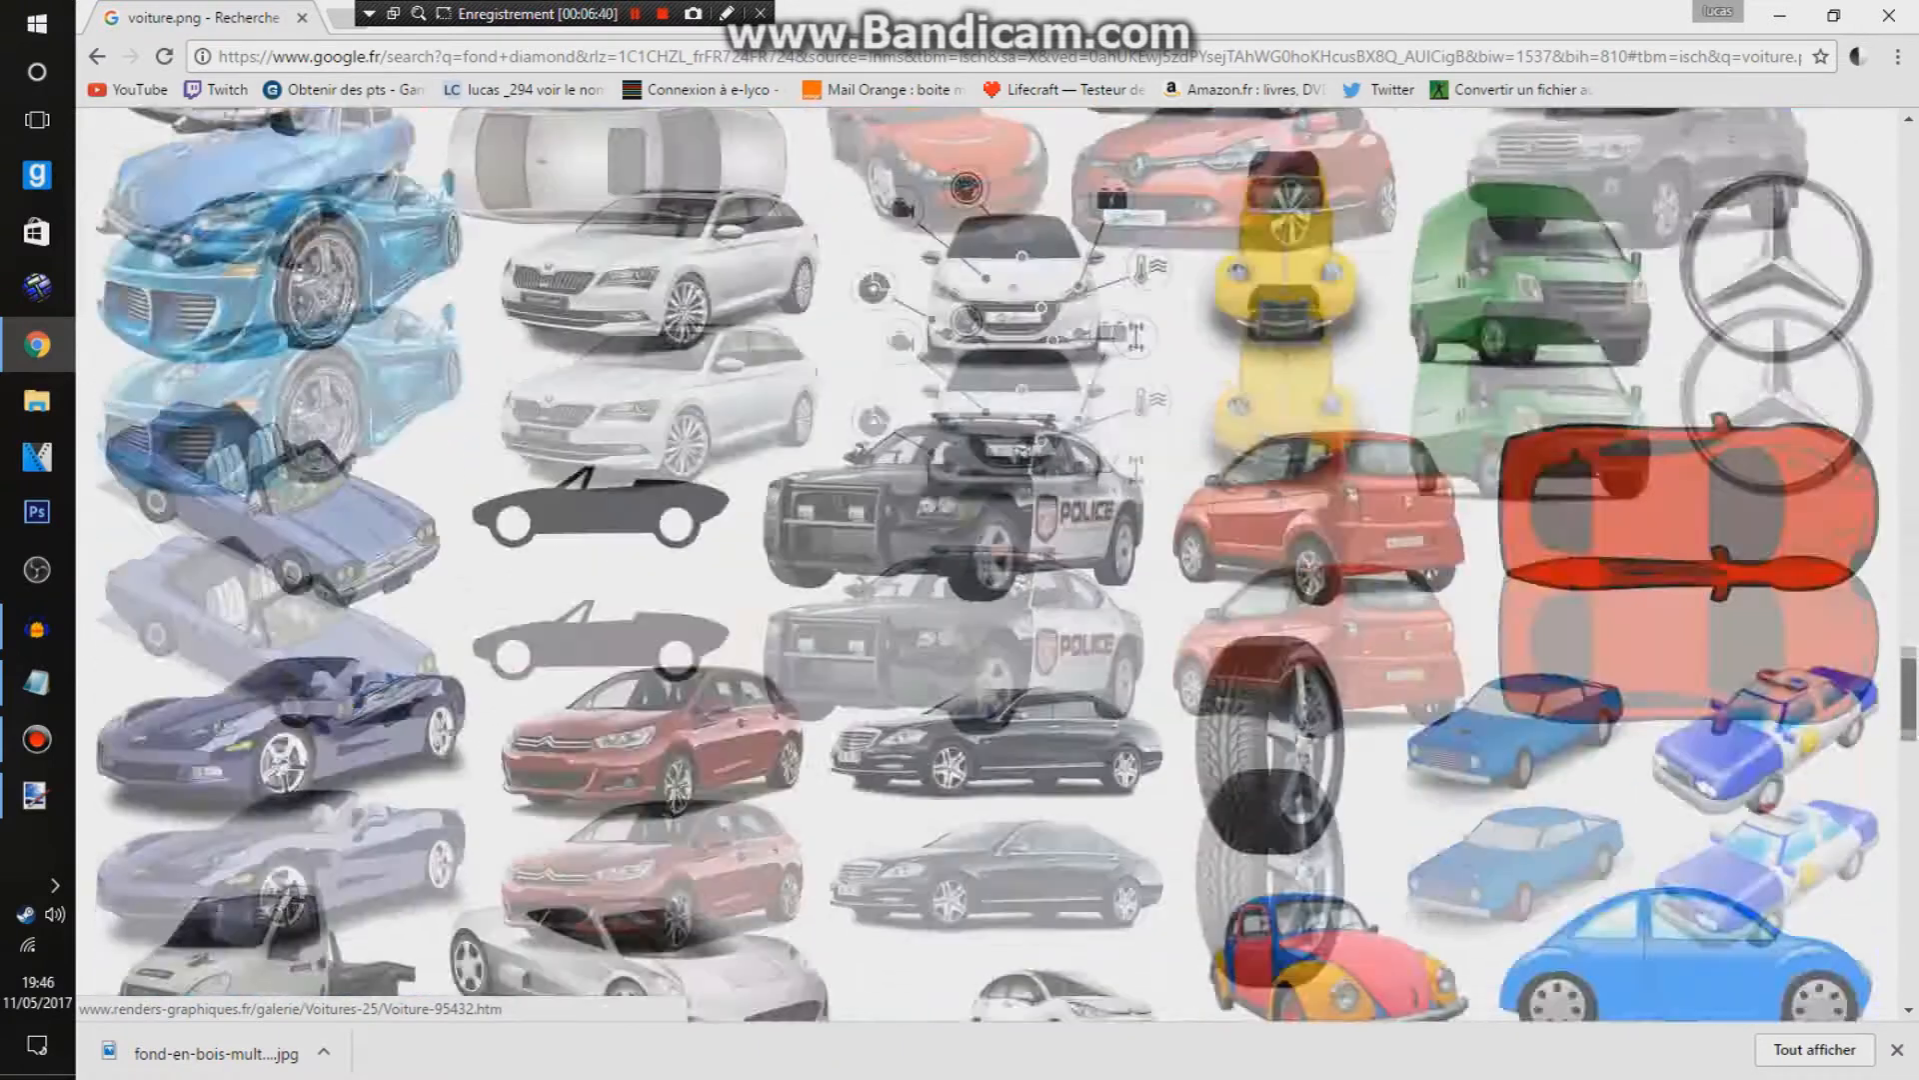
scroll(988, 563, down, 1)
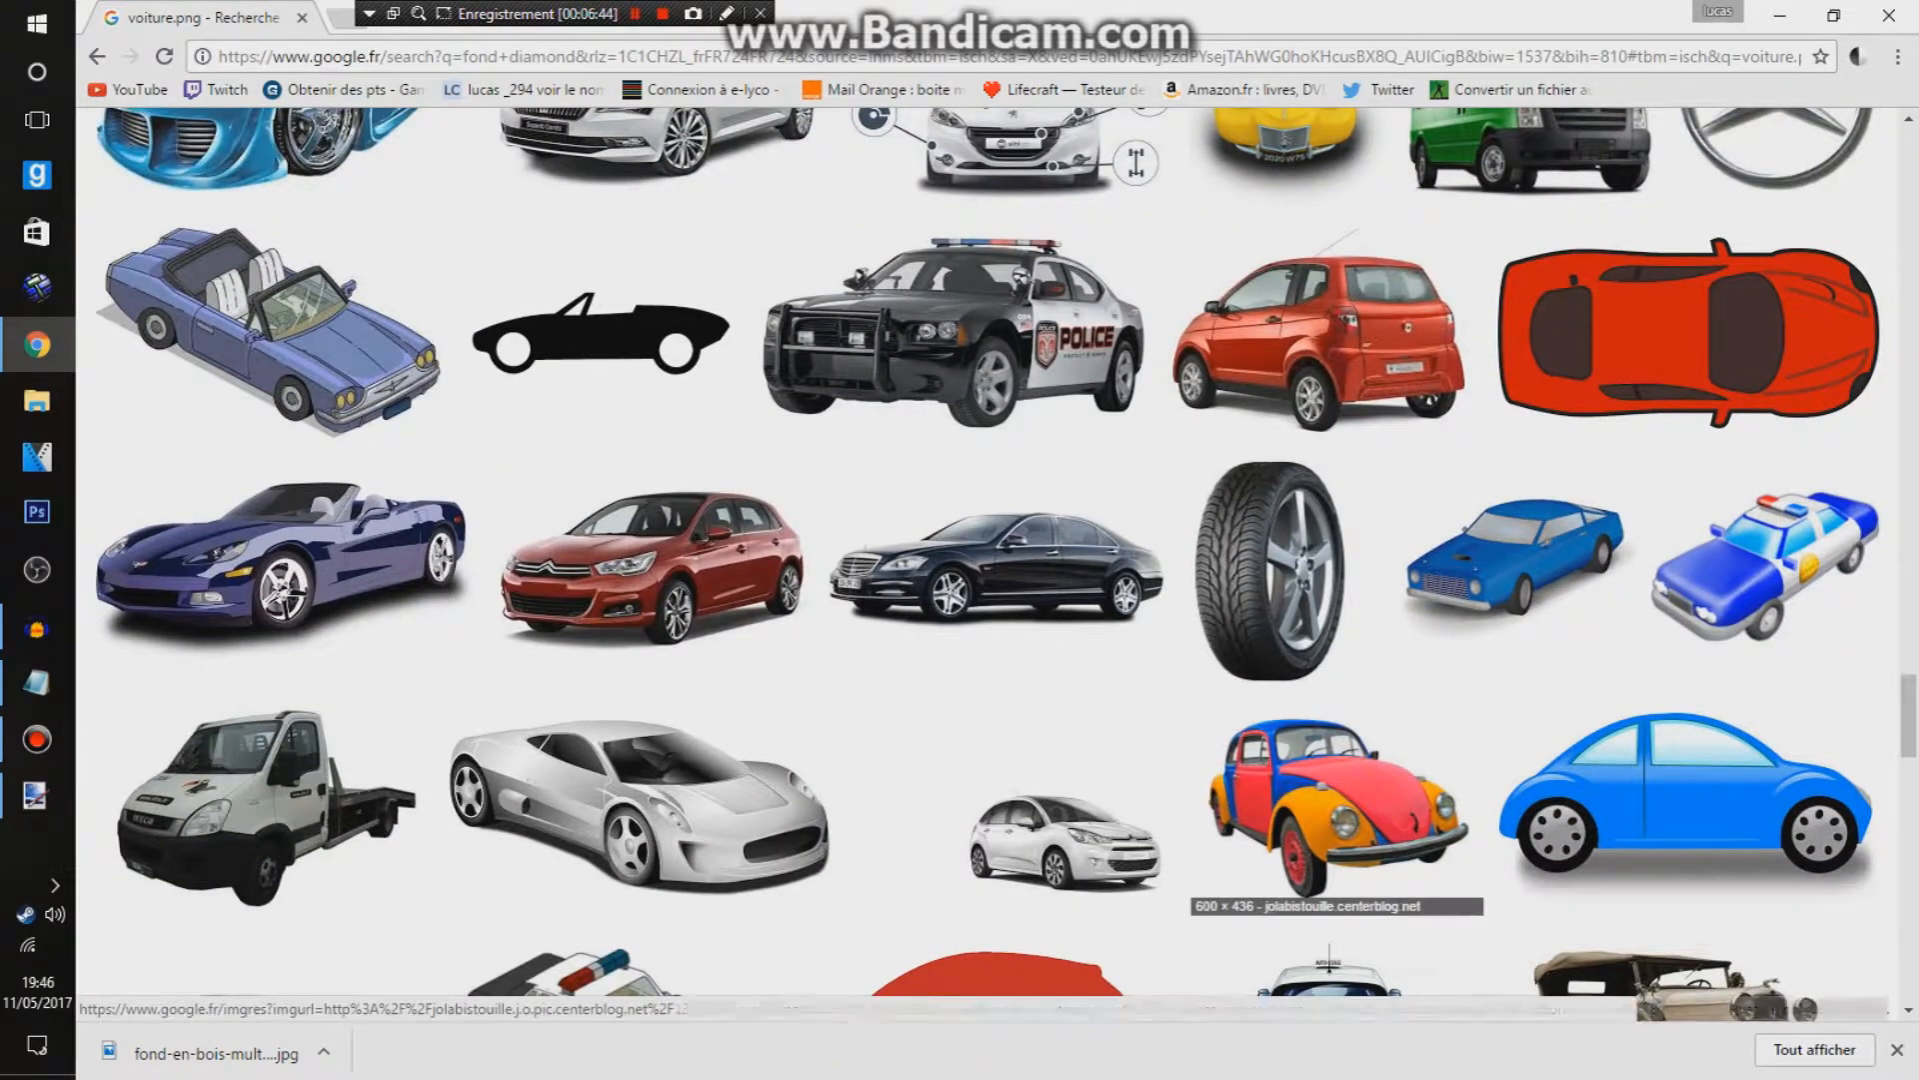
scroll(1339, 799, down, 2)
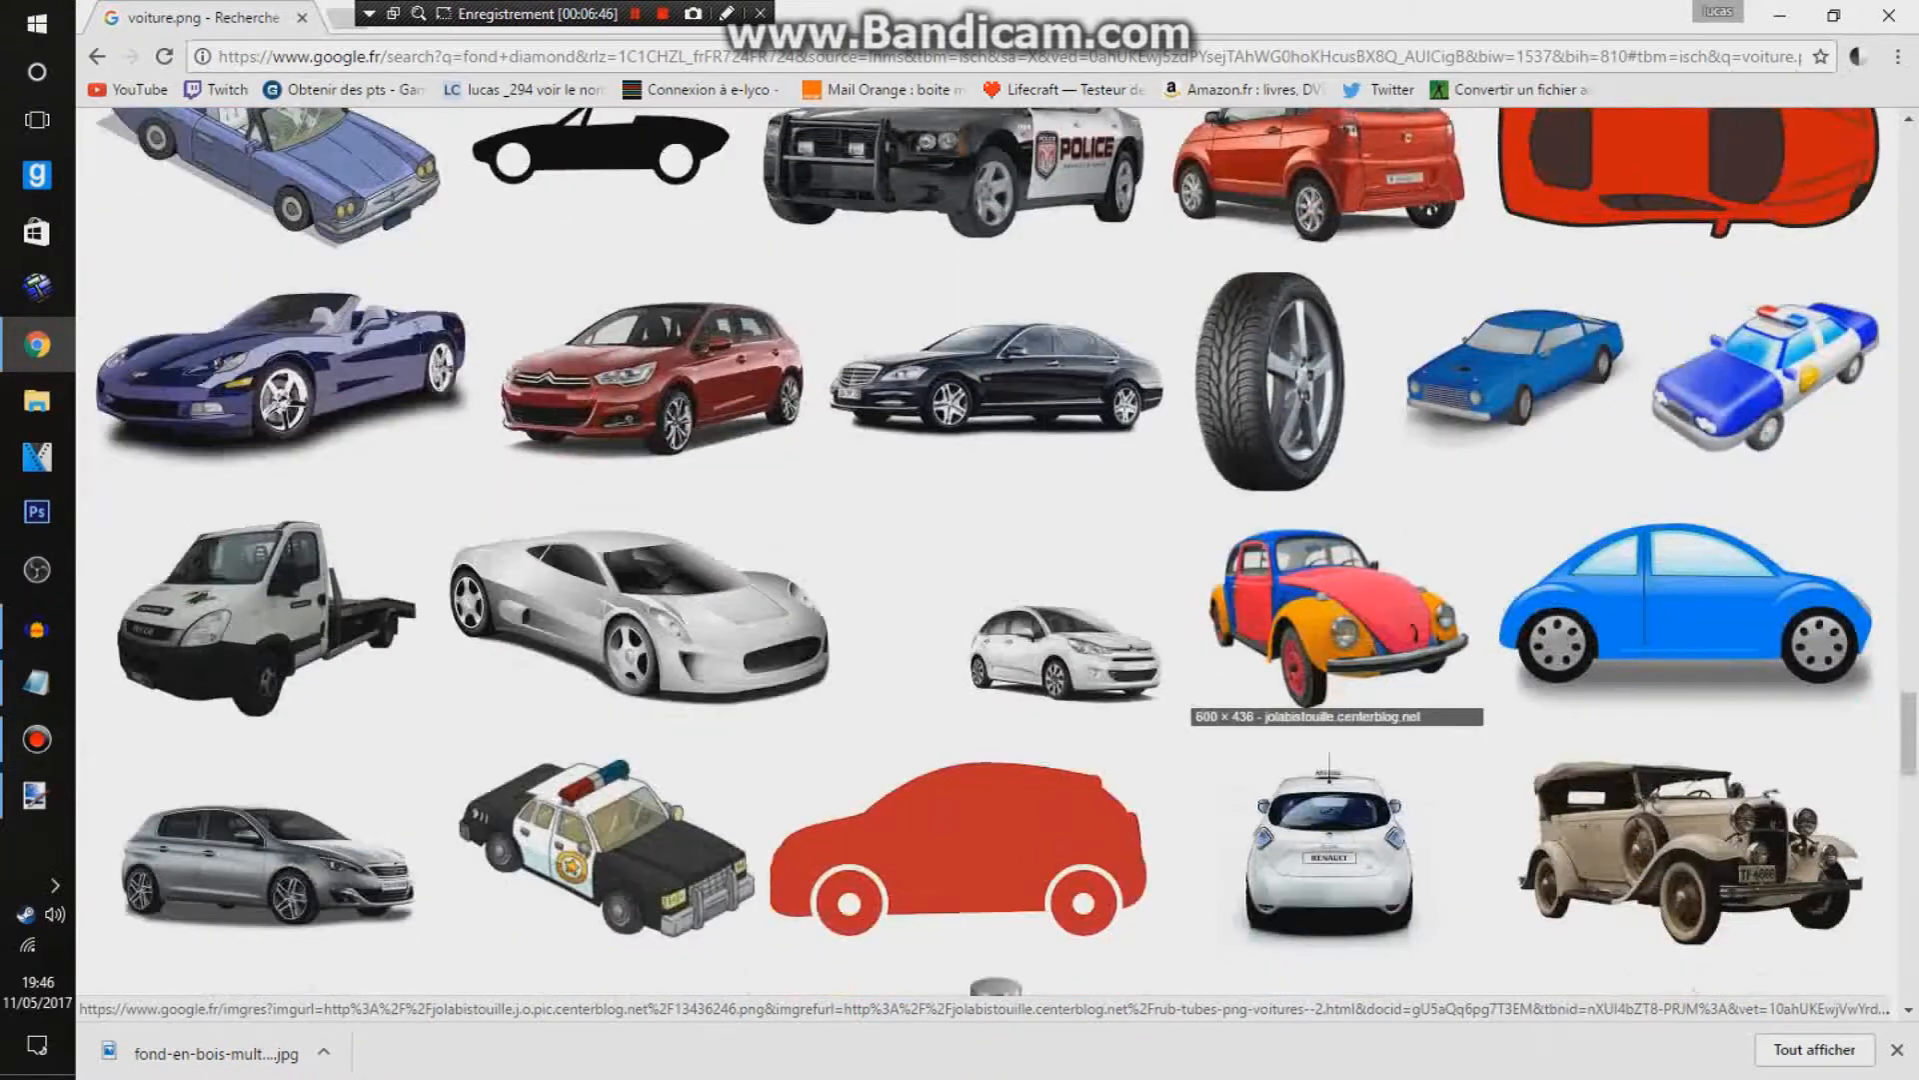
click(1330, 560)
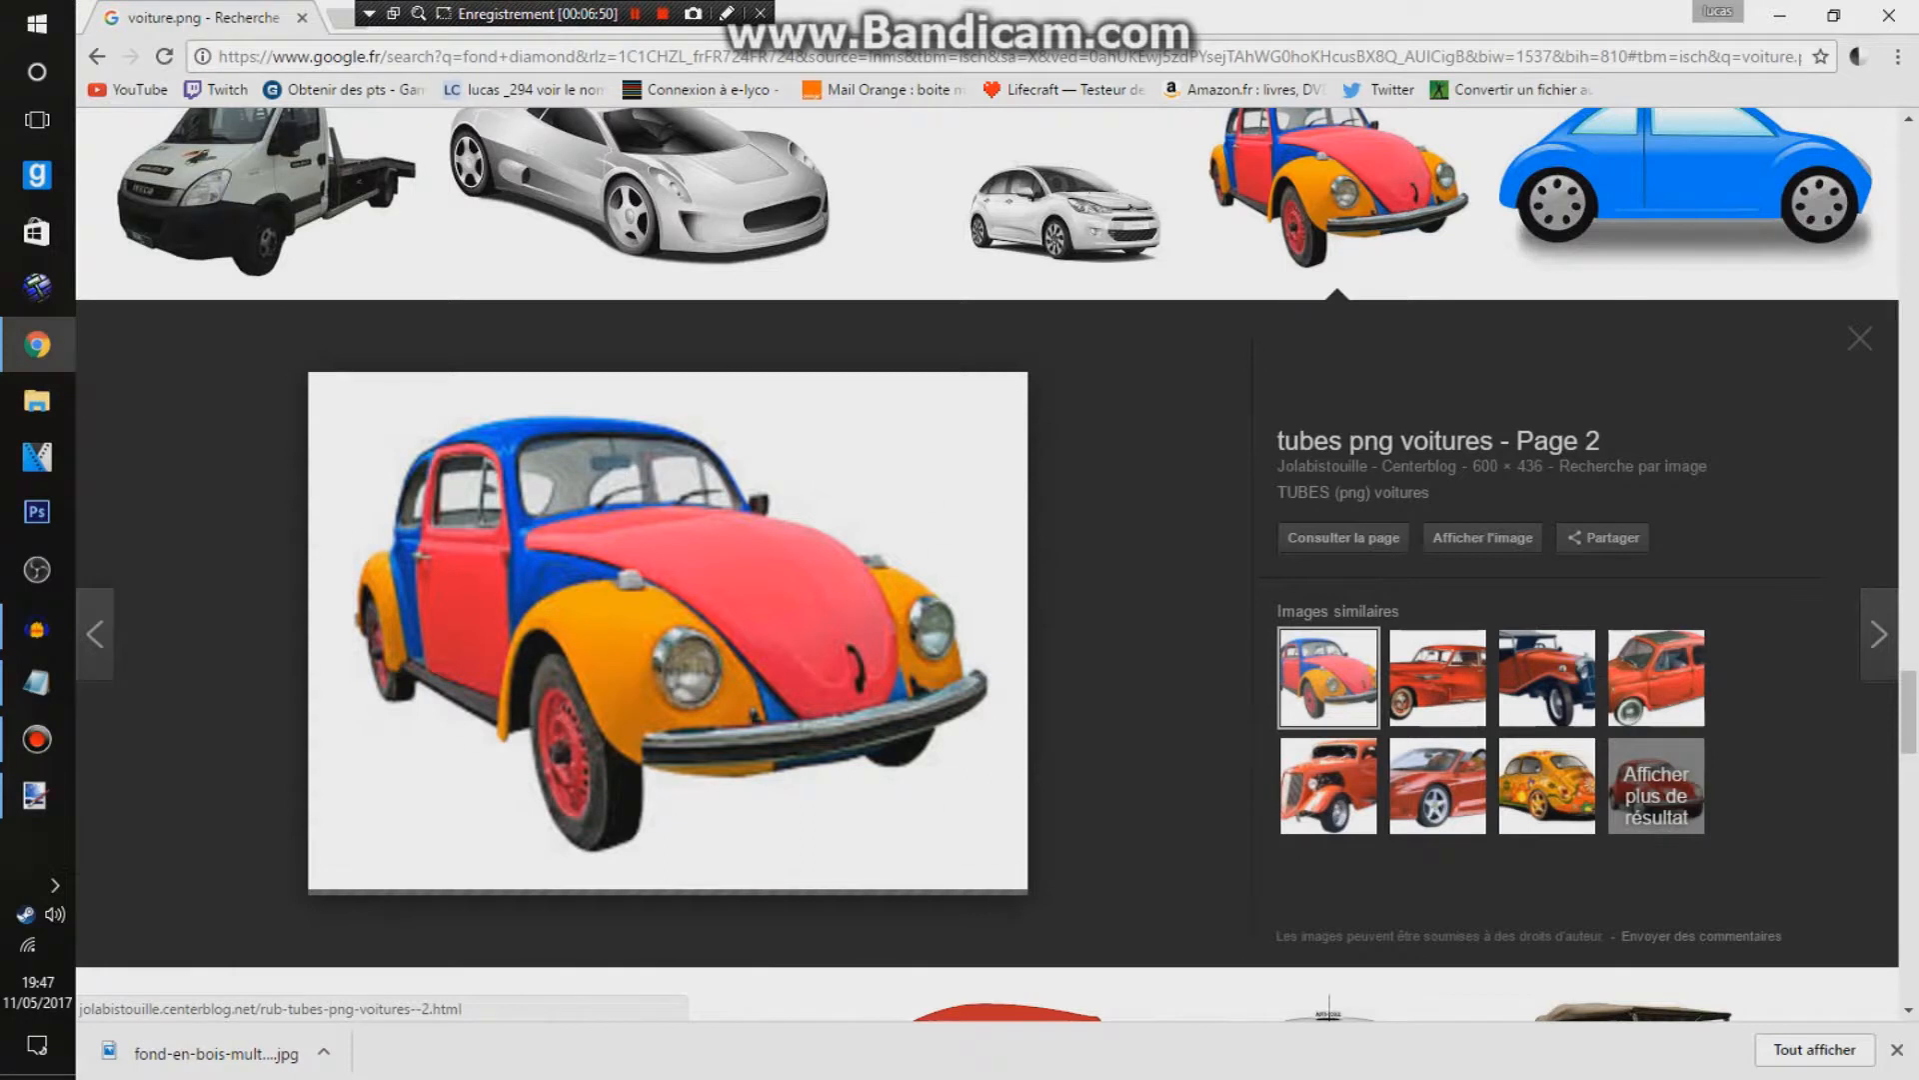
Step: Save the multicolored Beetle picture as PNG file 13436246 in Images and add it to the paint.net thumbnail as a new layer
right_click(628, 640)
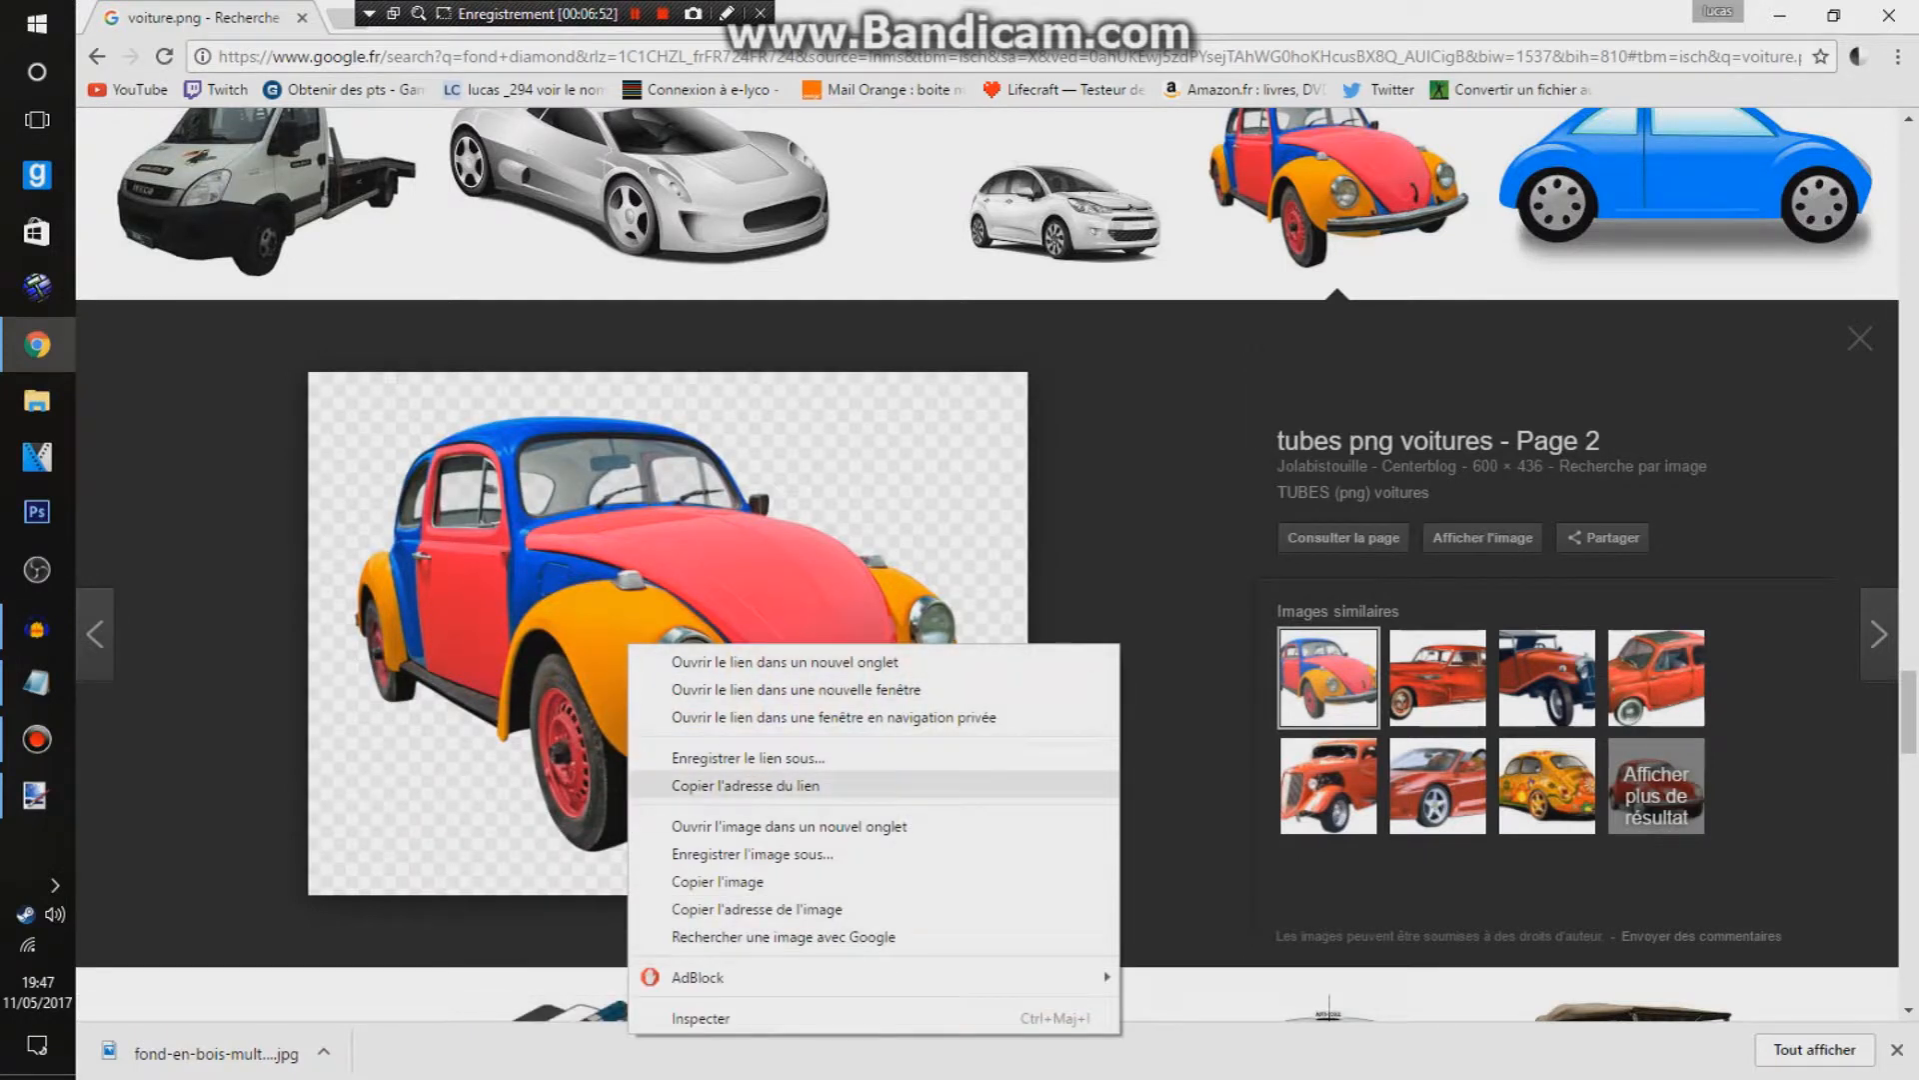
click(720, 853)
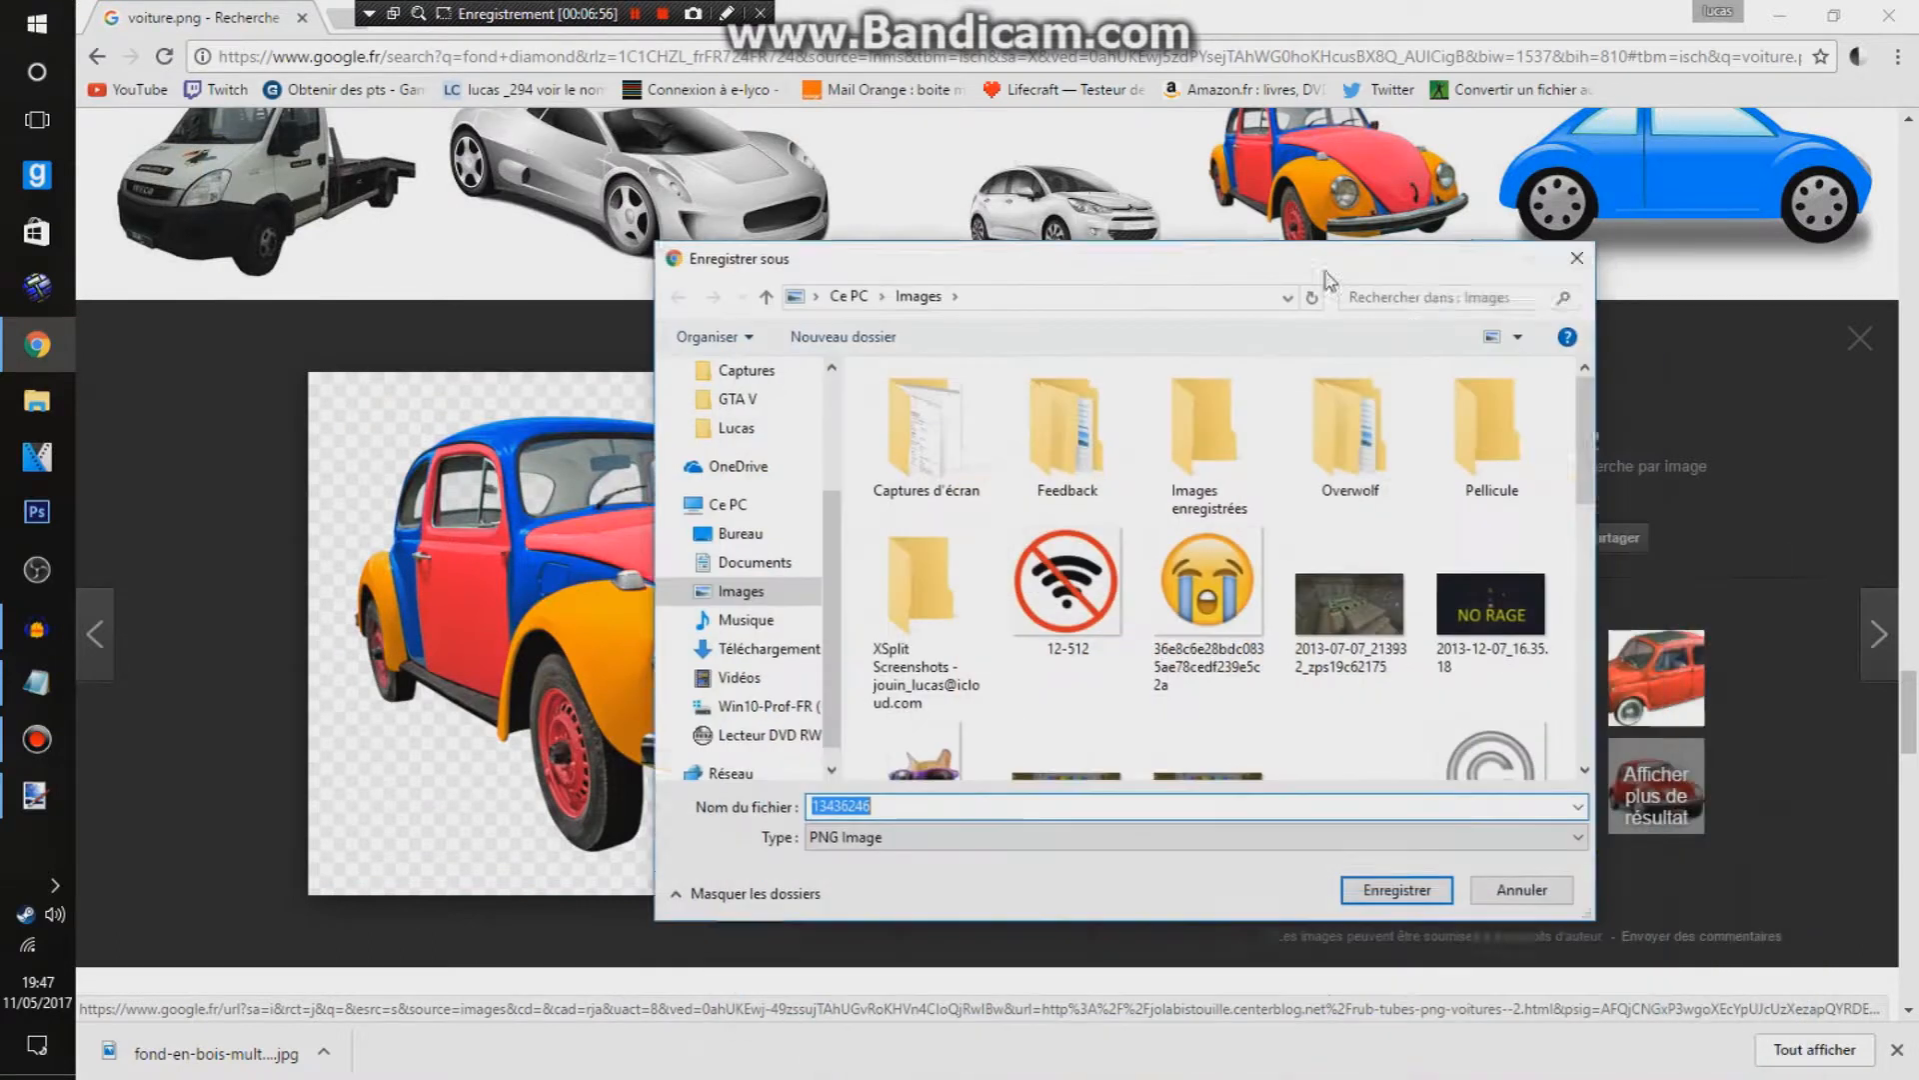
key(Return)
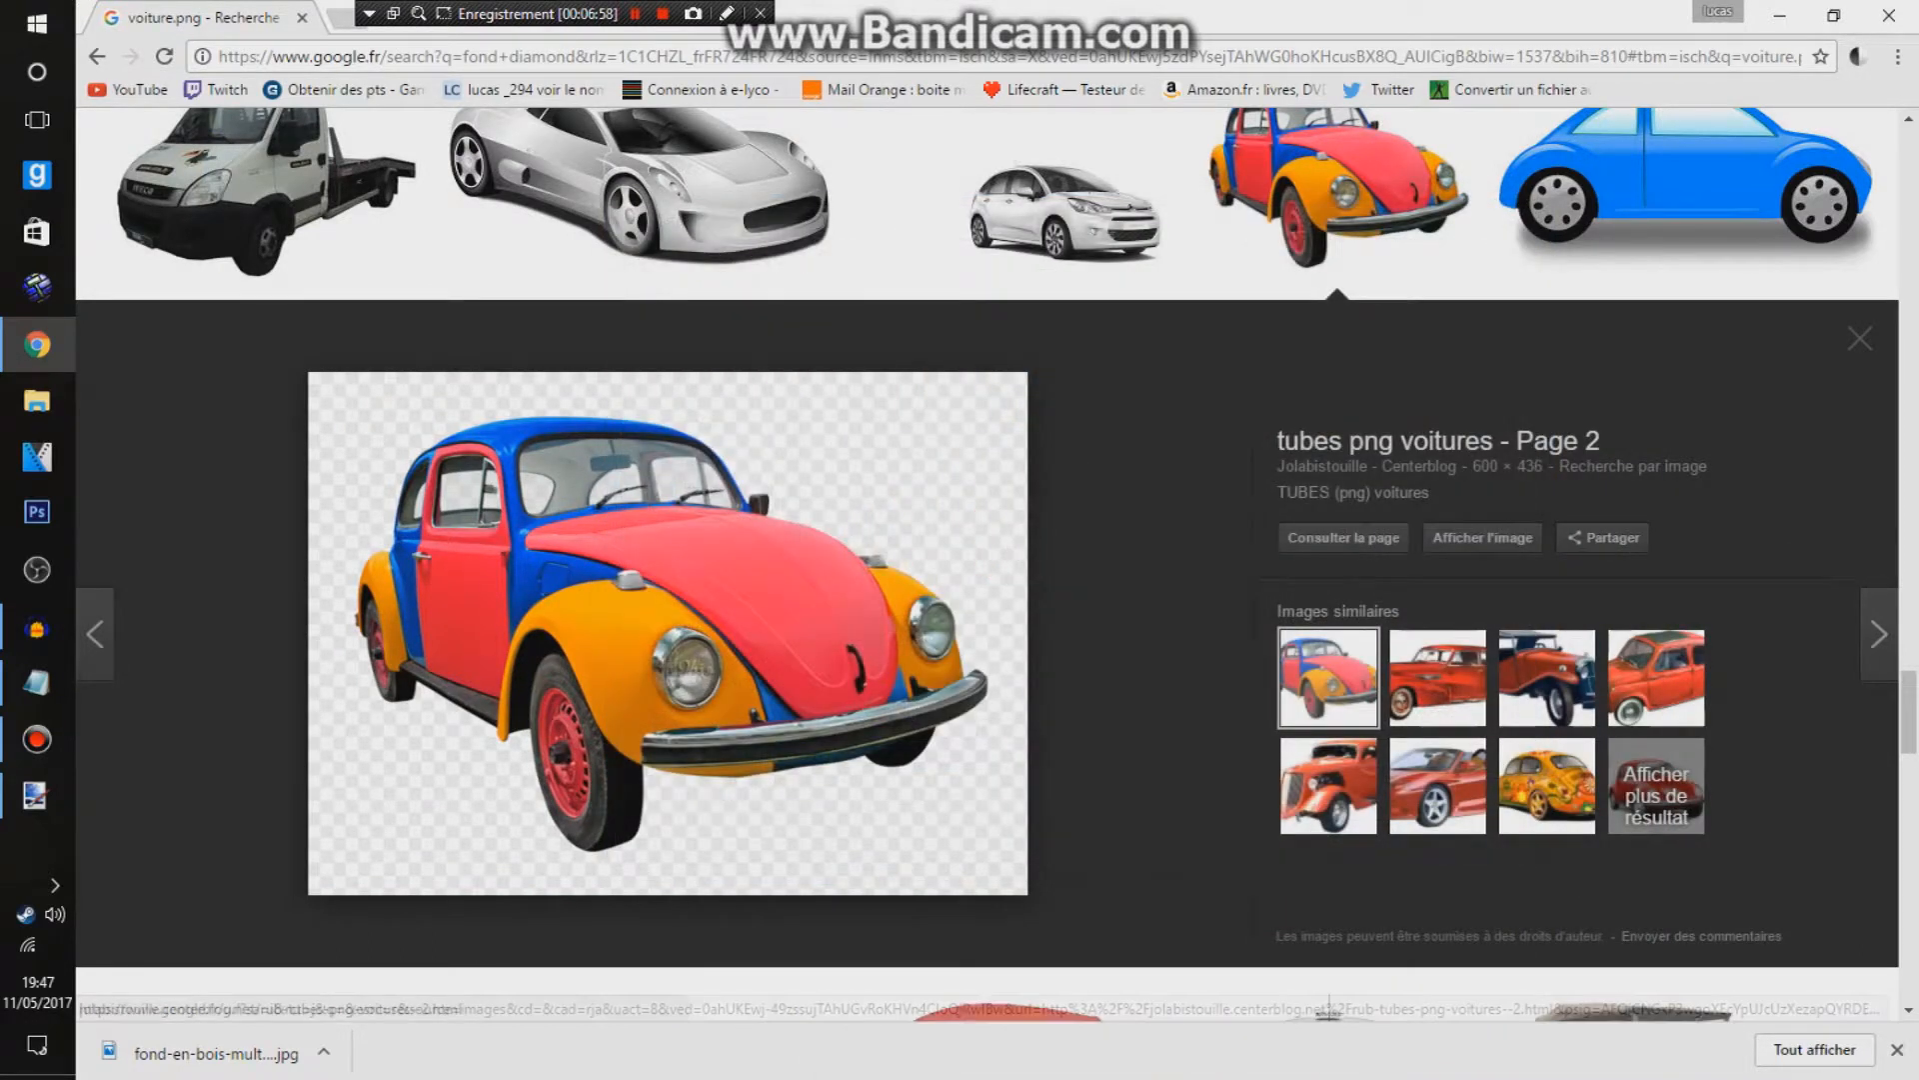
mouse_move(150, 1053)
mouse_down()
mouse_move(20, 775)
mouse_move(35, 794)
mouse_move(1318, 537)
mouse_up()
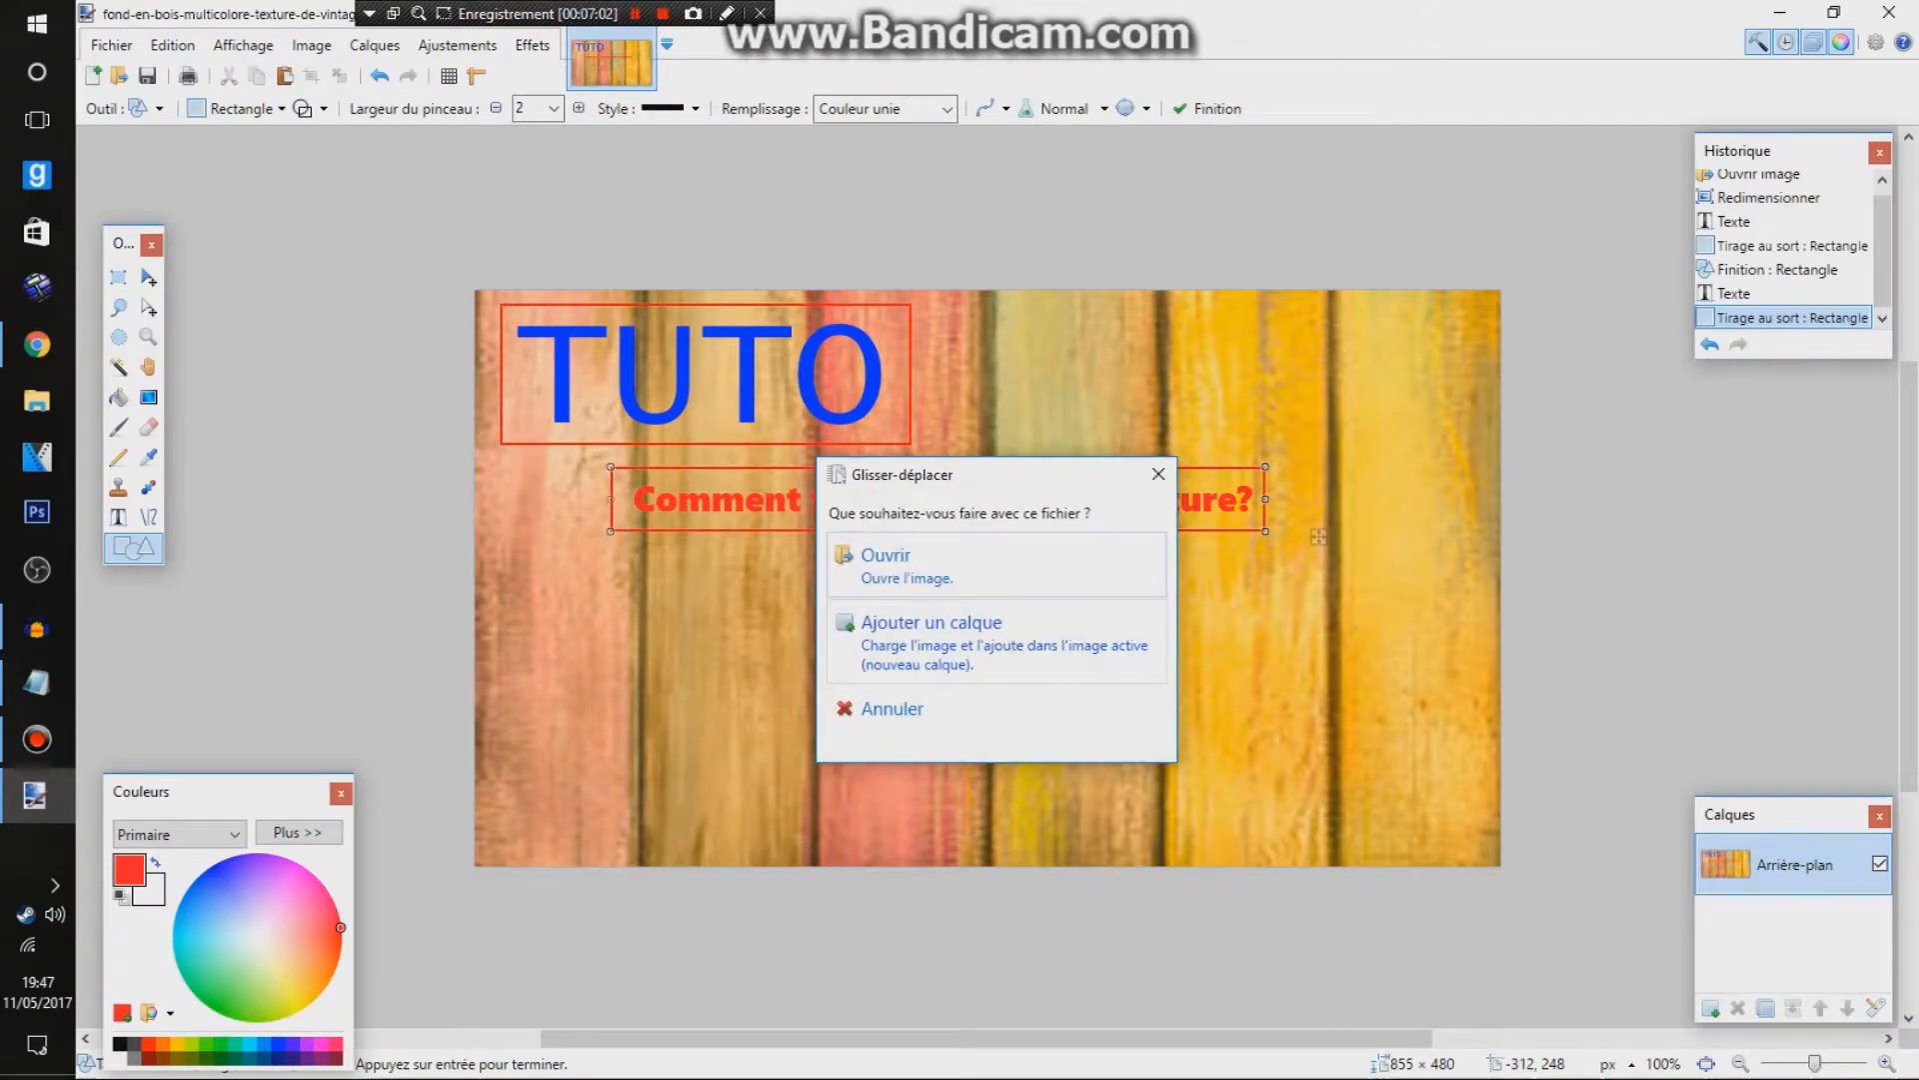
click(932, 622)
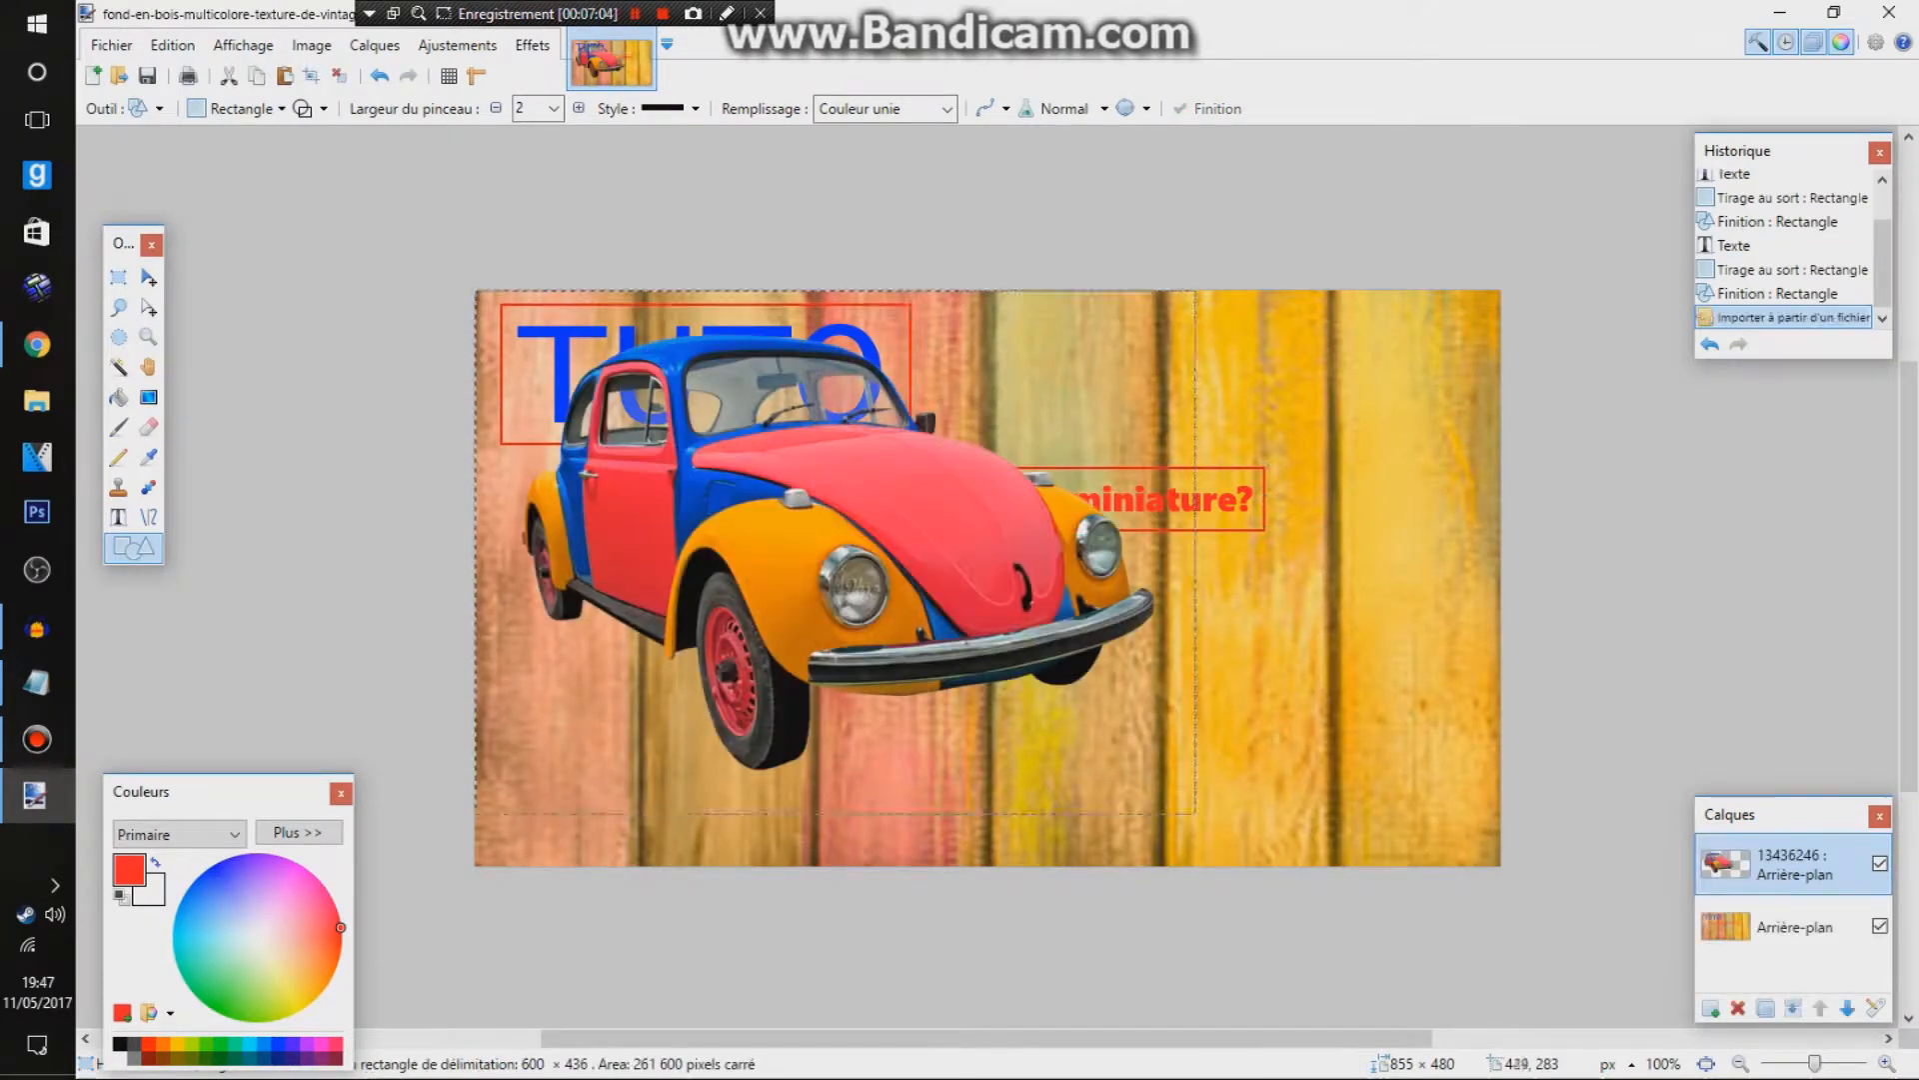
Step: Scale the Beetle down to about 338 × 210 pixels and place it in the lower-left area, below the framed subtitle
click(148, 277)
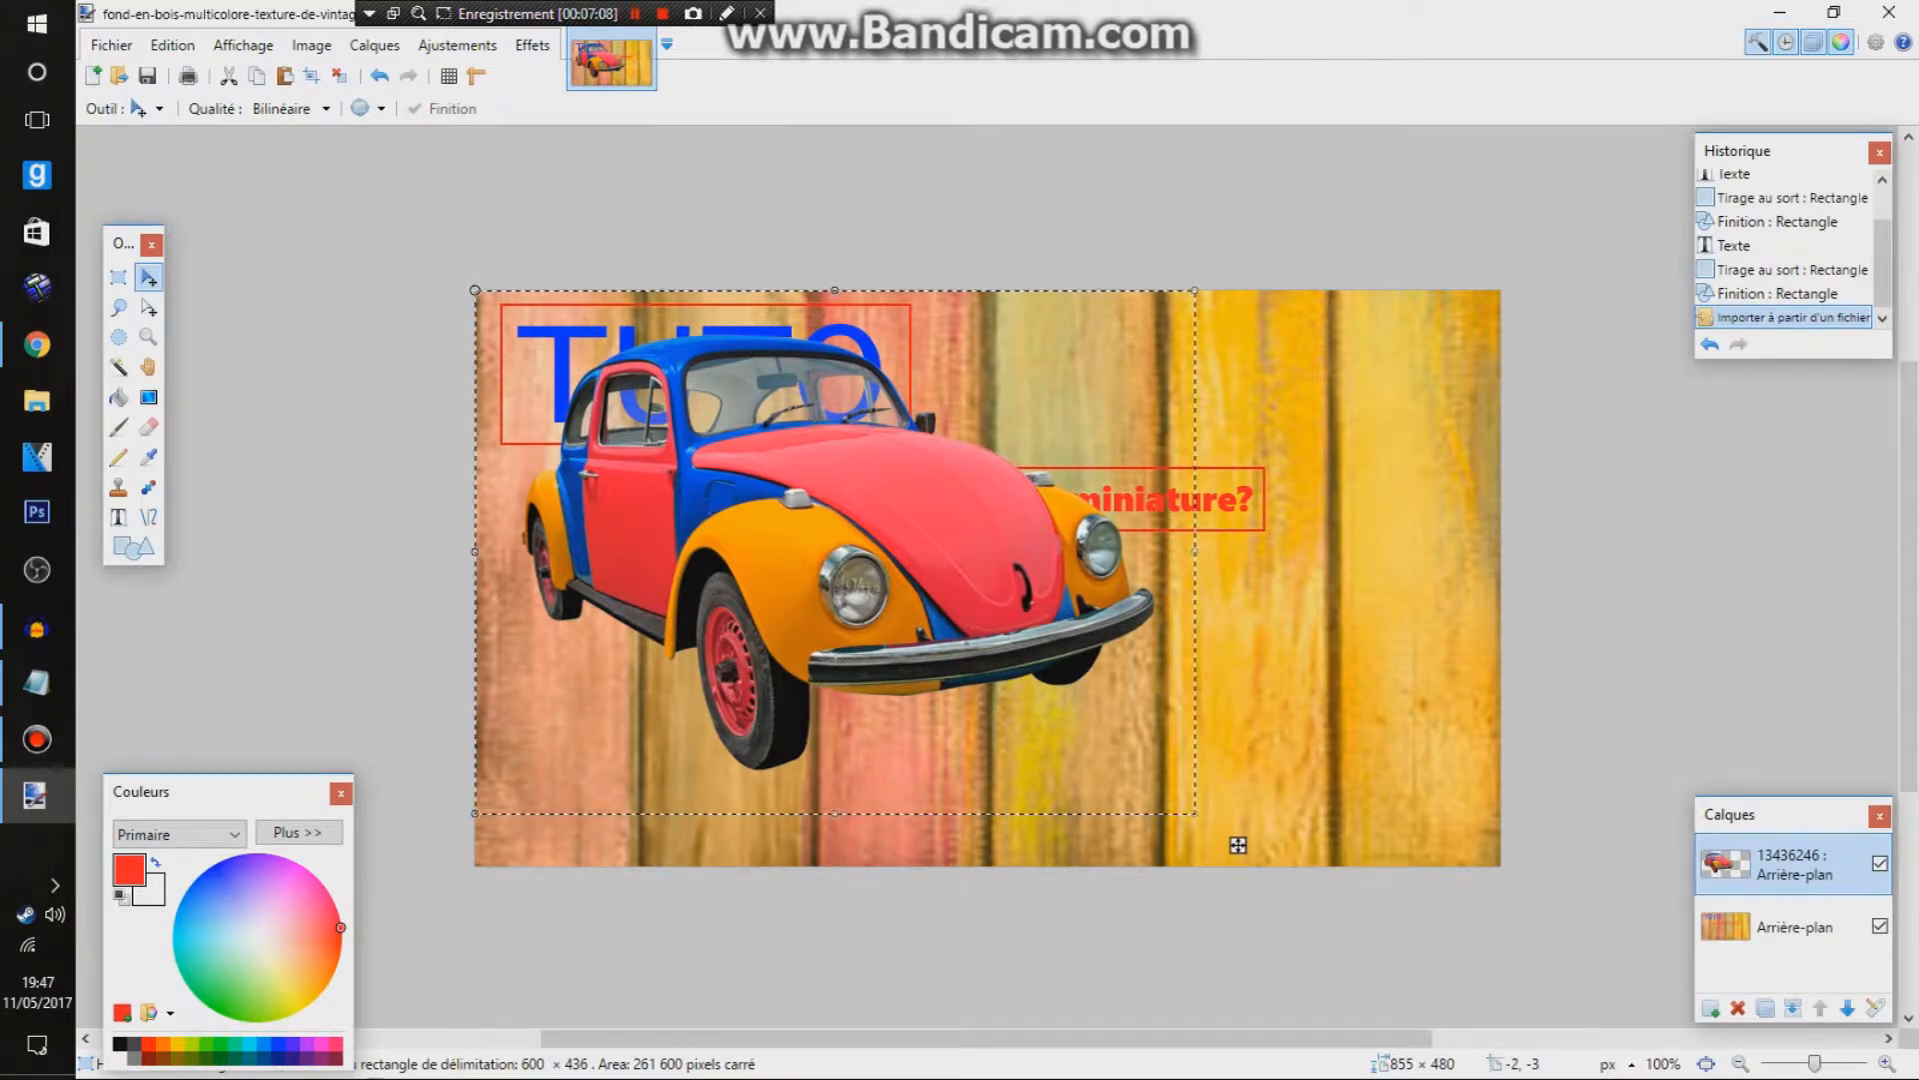
drag(473, 289, 520, 388)
drag(654, 542, 789, 560)
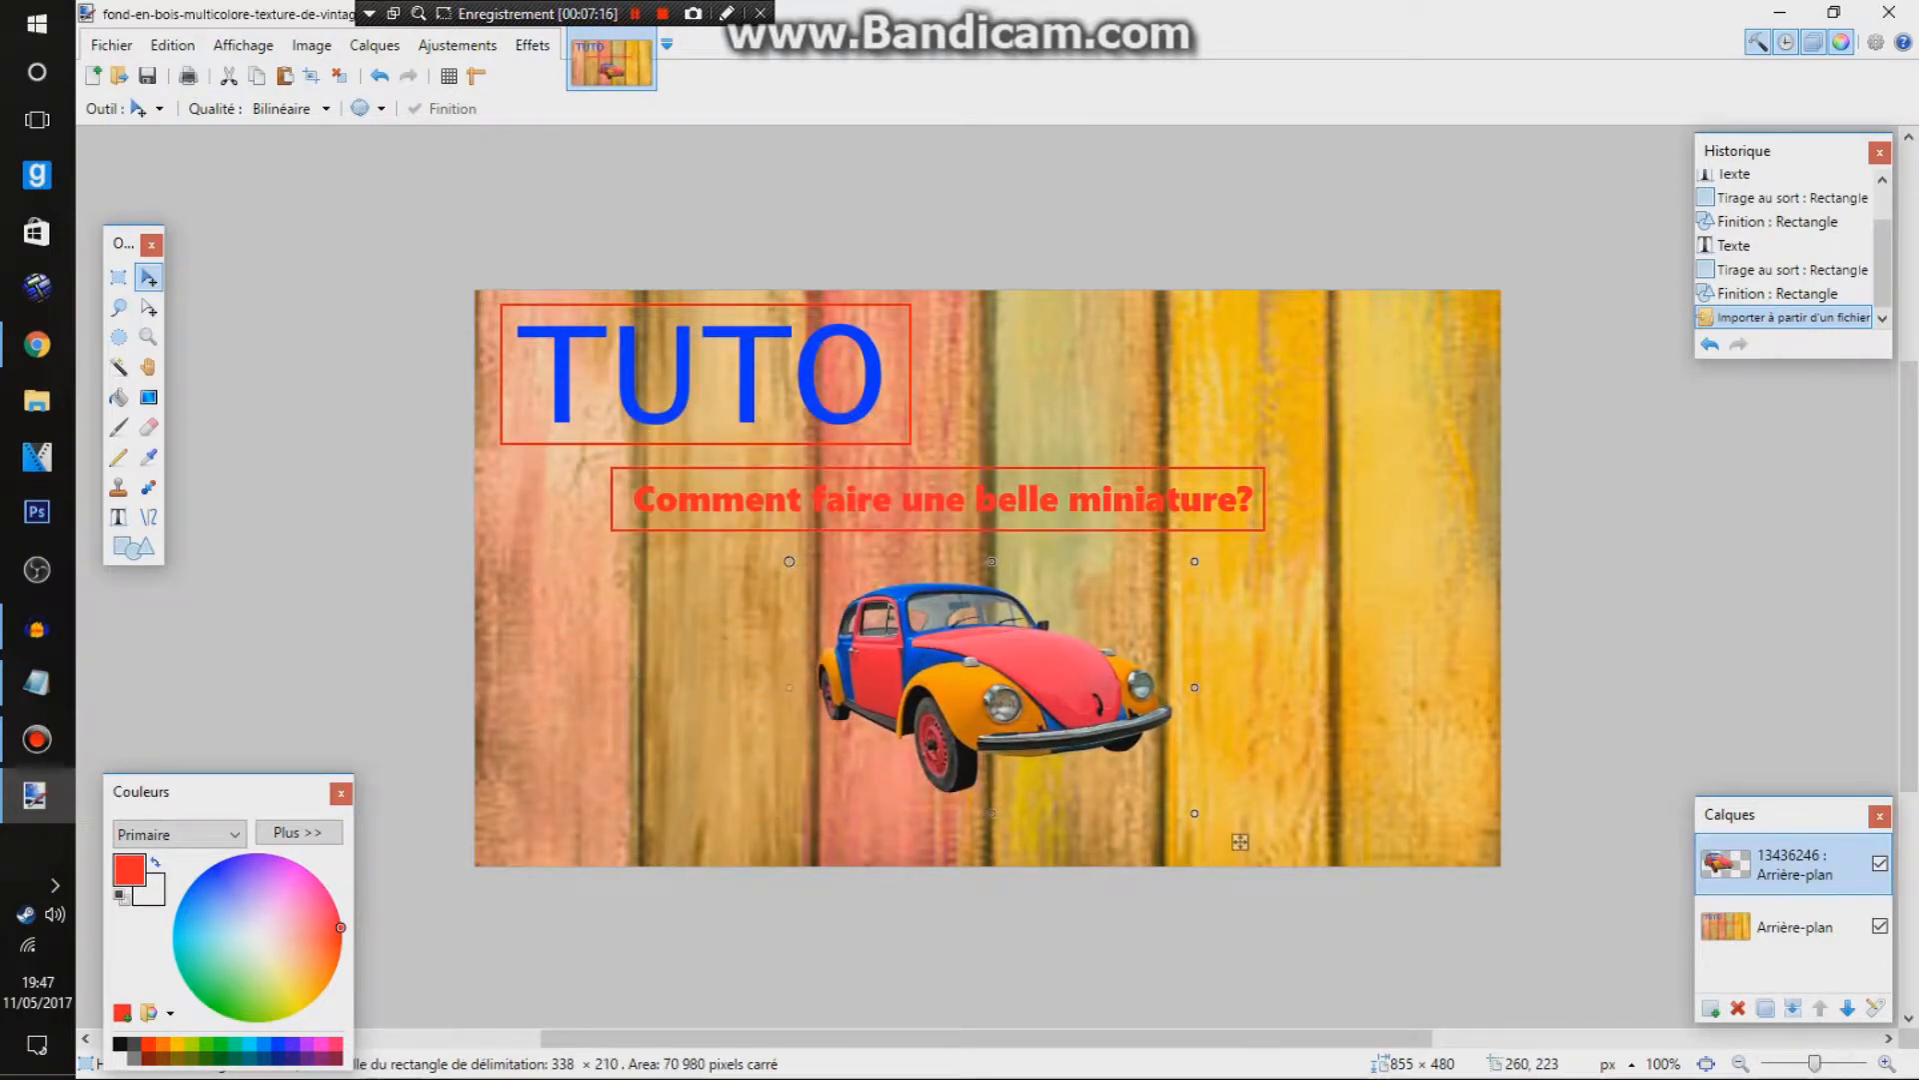
drag(1241, 842, 1018, 851)
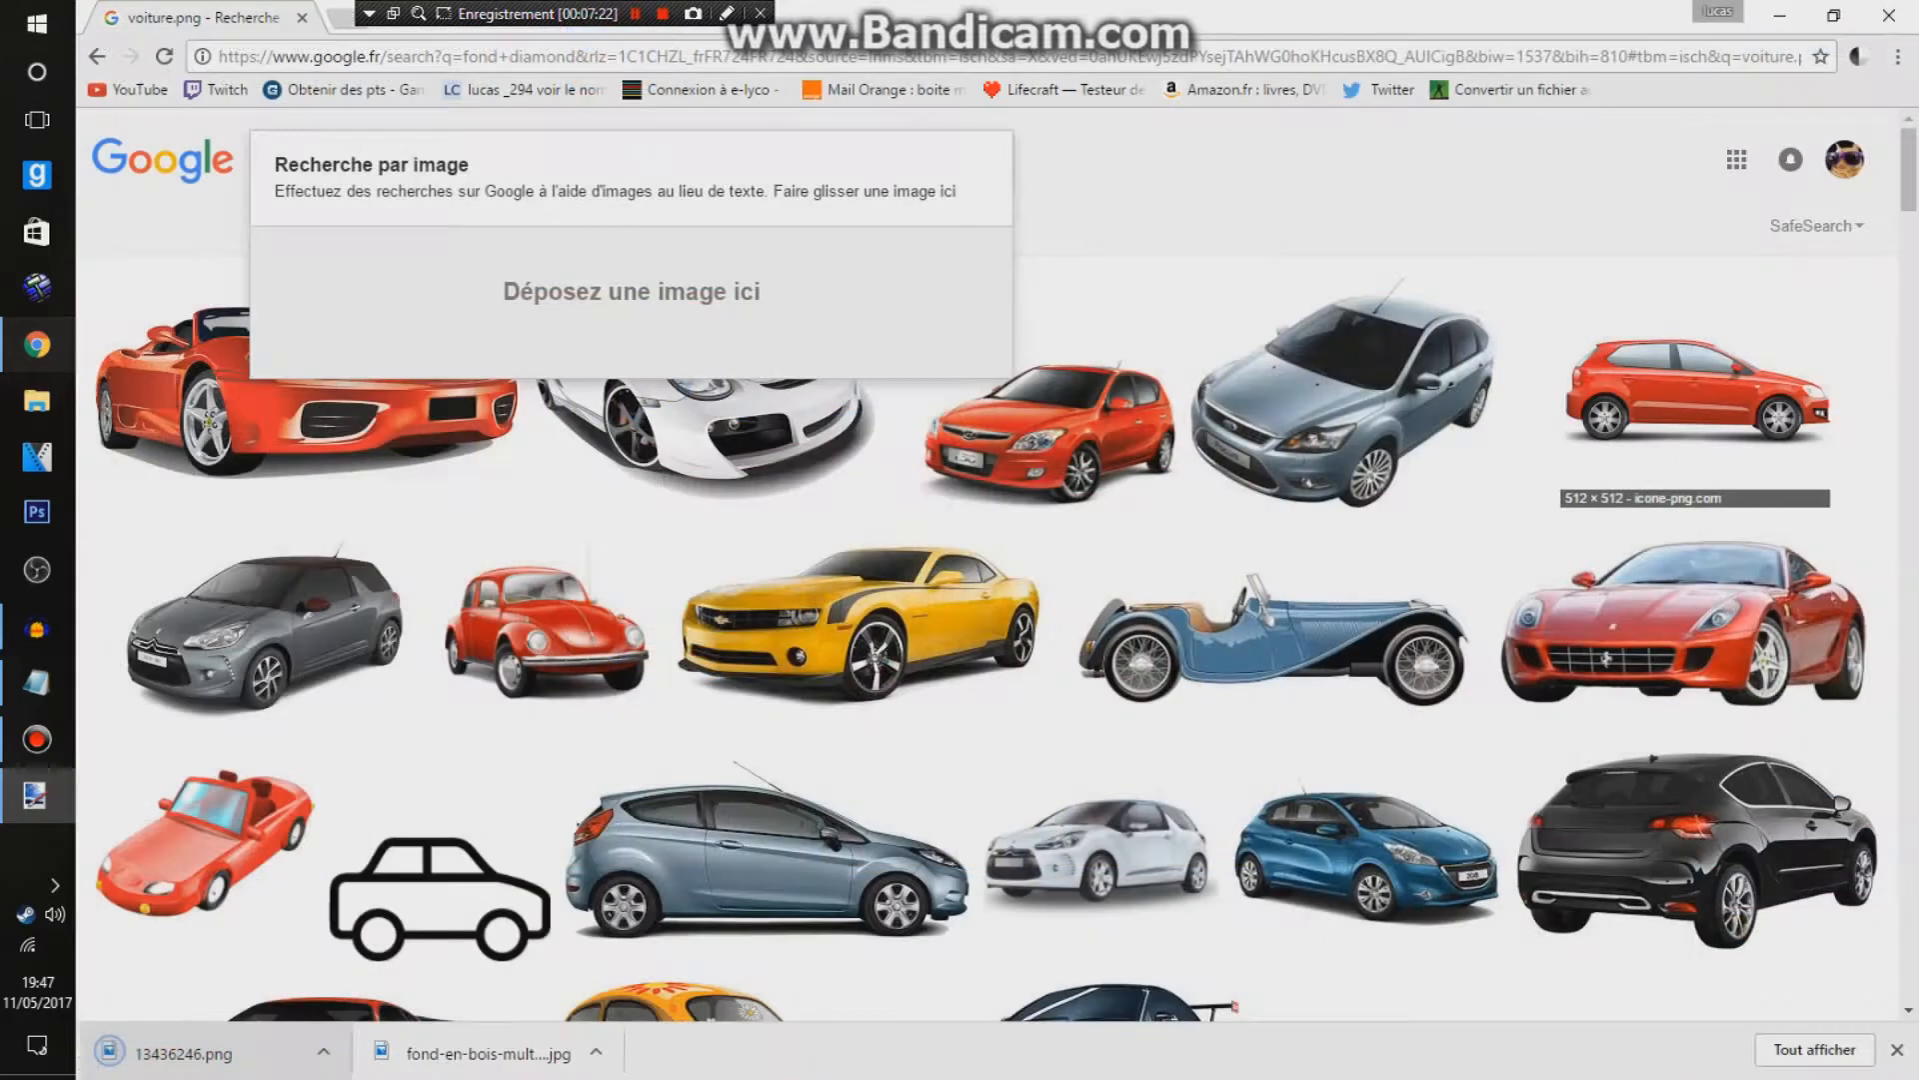
Step: Return to Chrome and replace the image search with "smiley.png"
click(37, 345)
scroll(959, 559, down, 6)
scroll(640, 420, down, 20)
scroll(640, 420, up, 1)
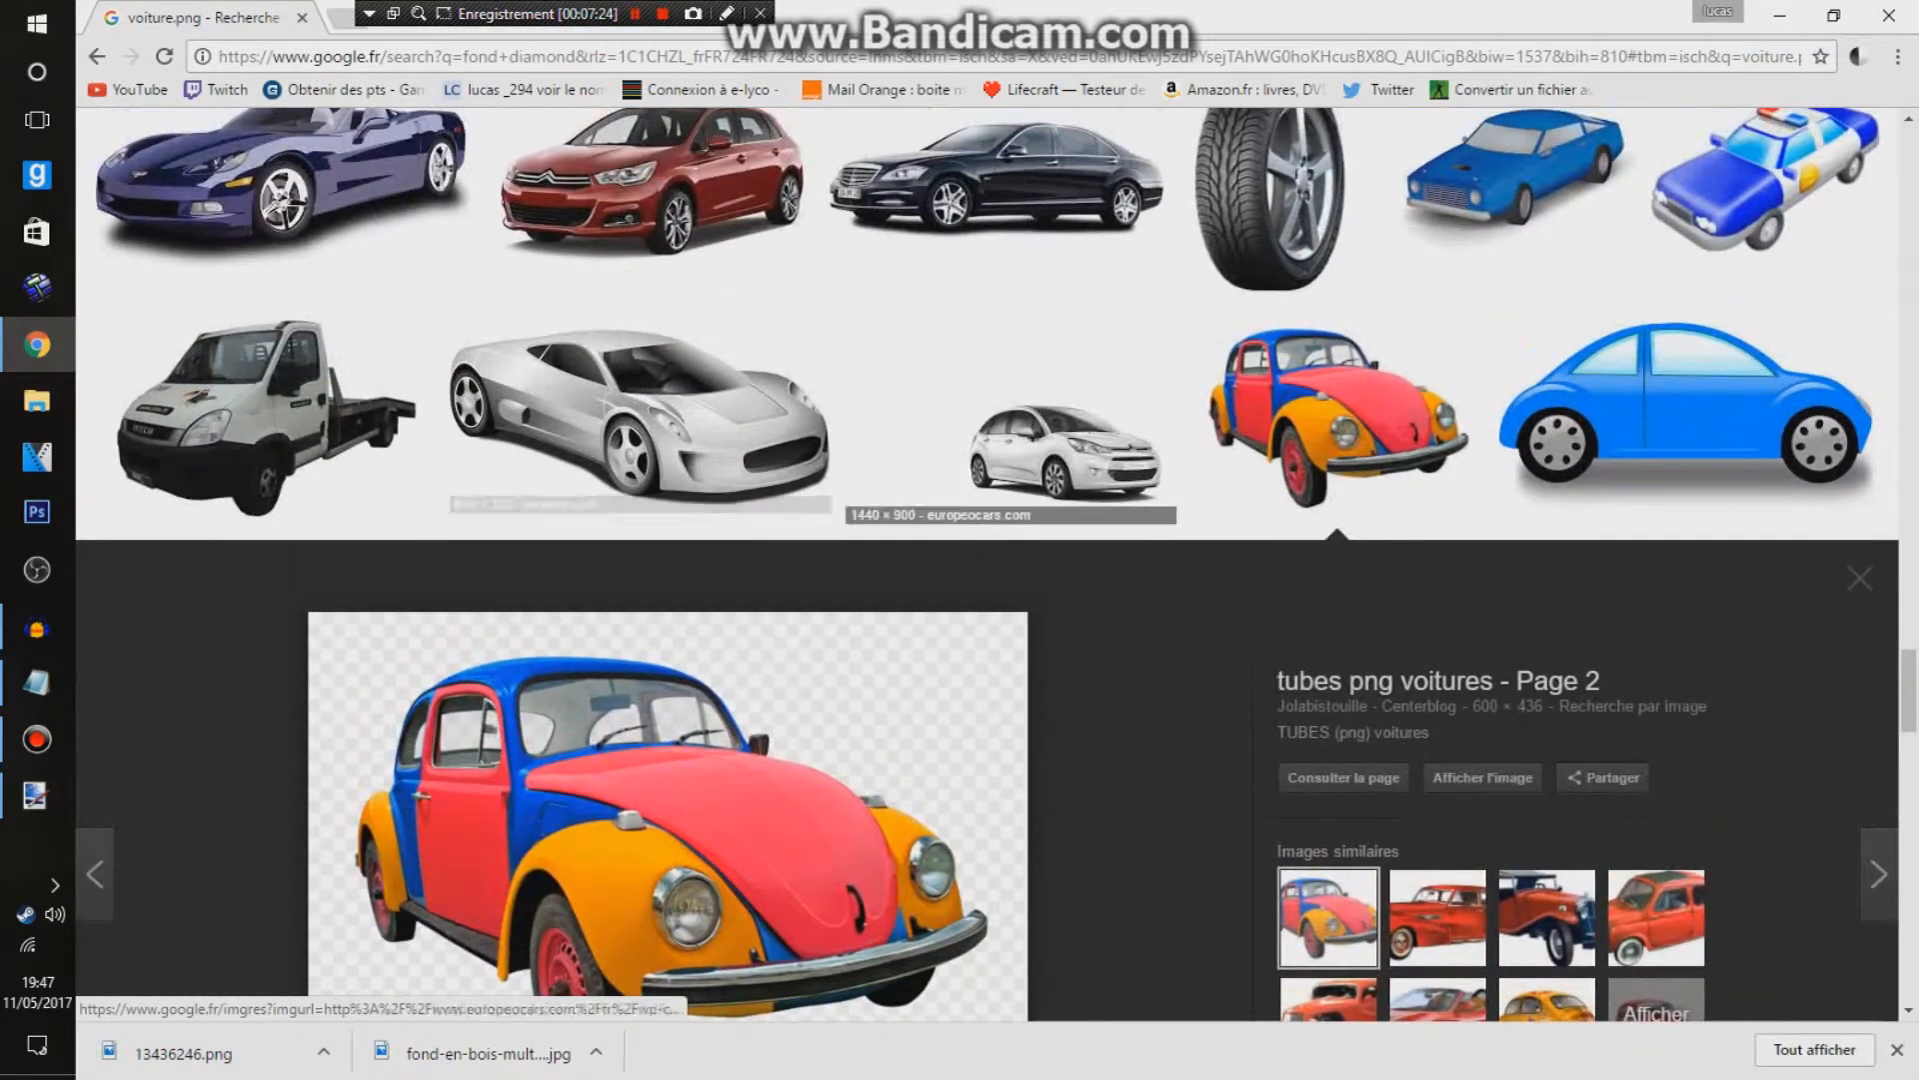
scroll(1697, 400, up, 20)
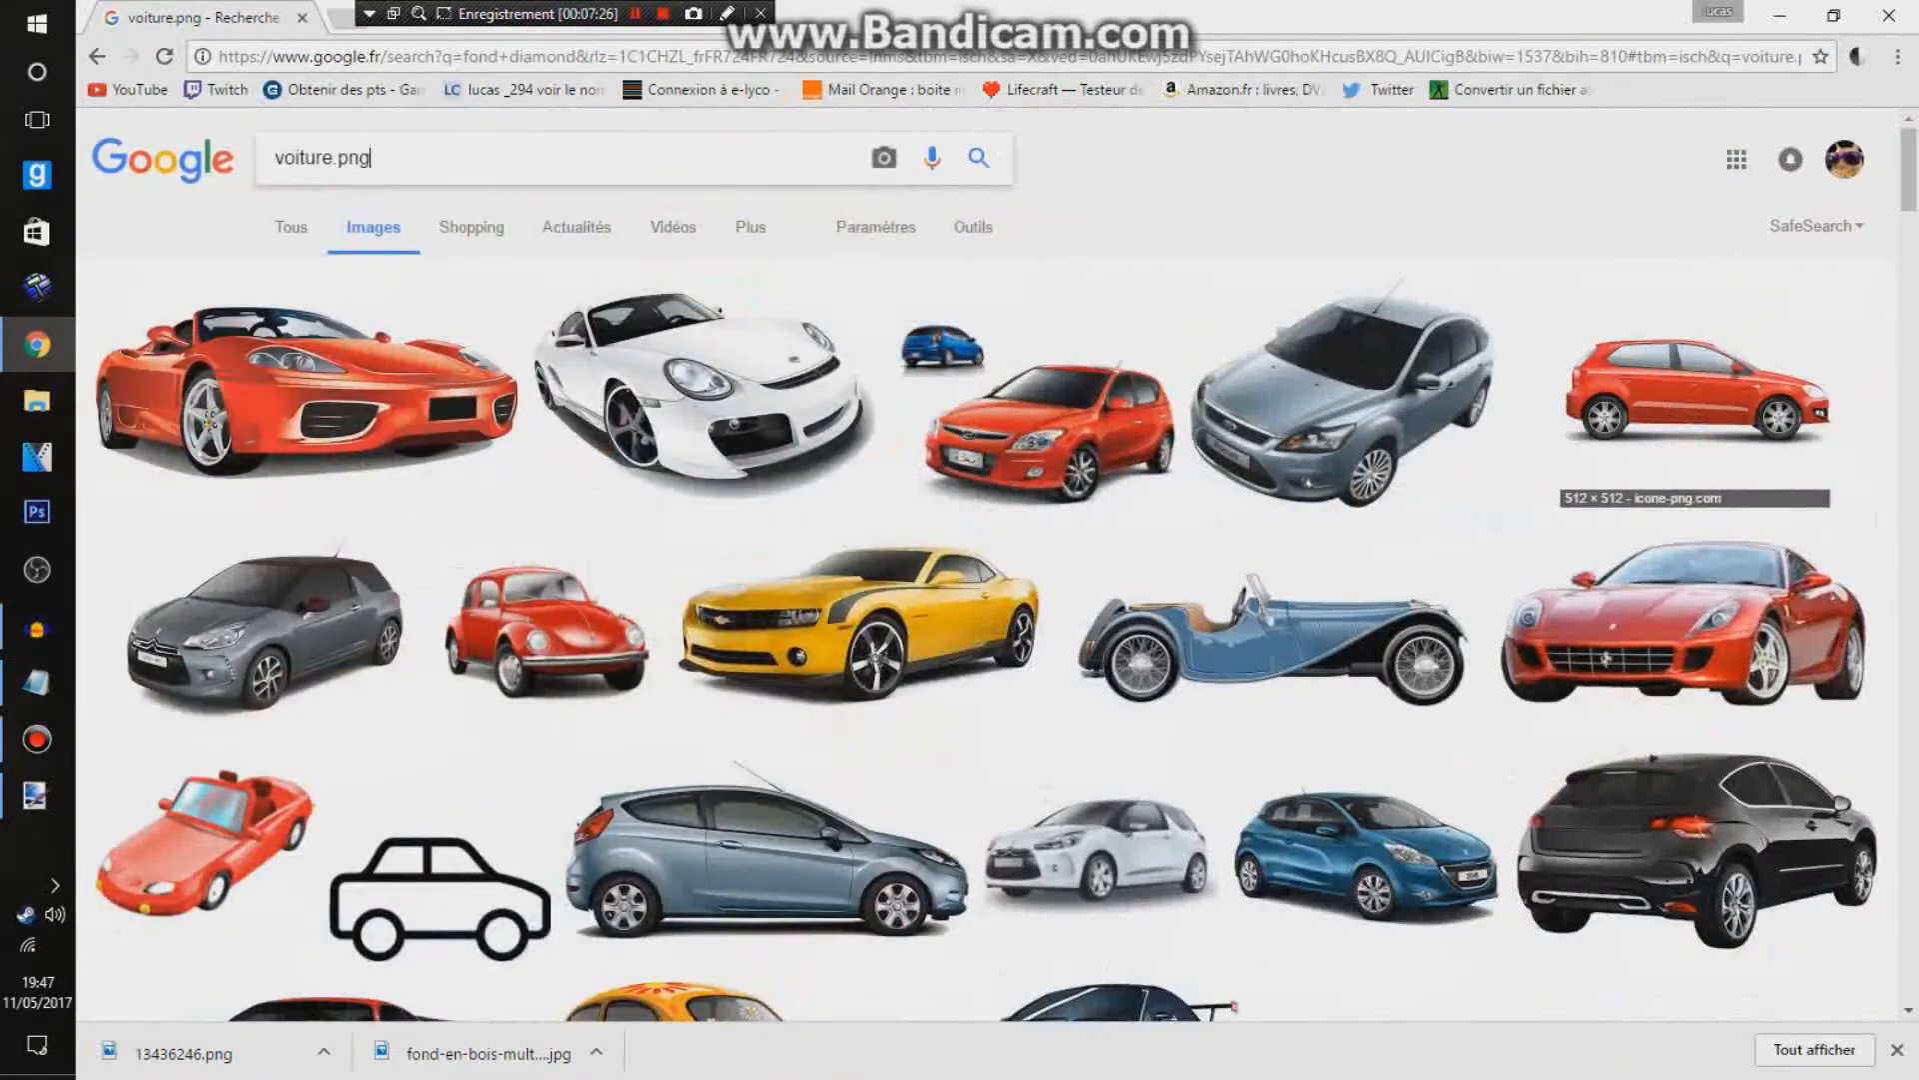
drag(275, 158, 369, 158)
text(smy)
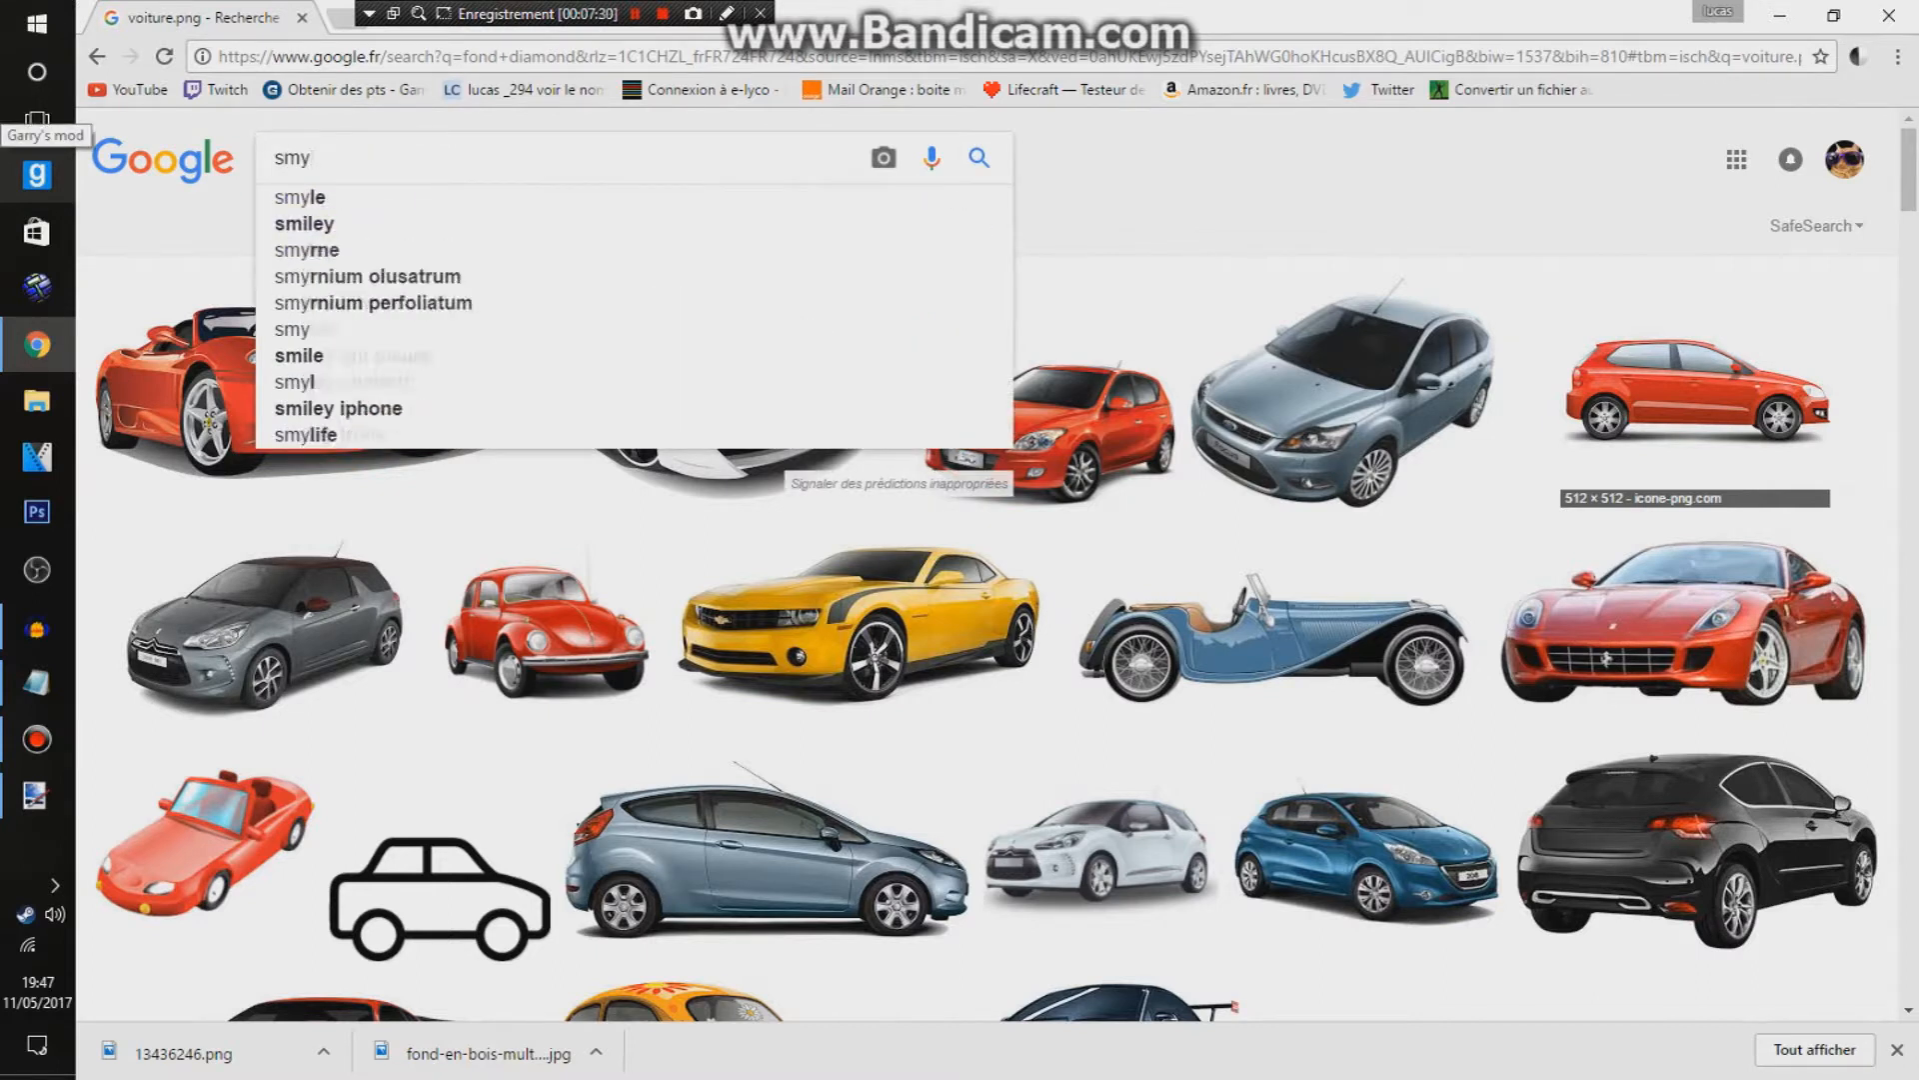
key(BackSpace)
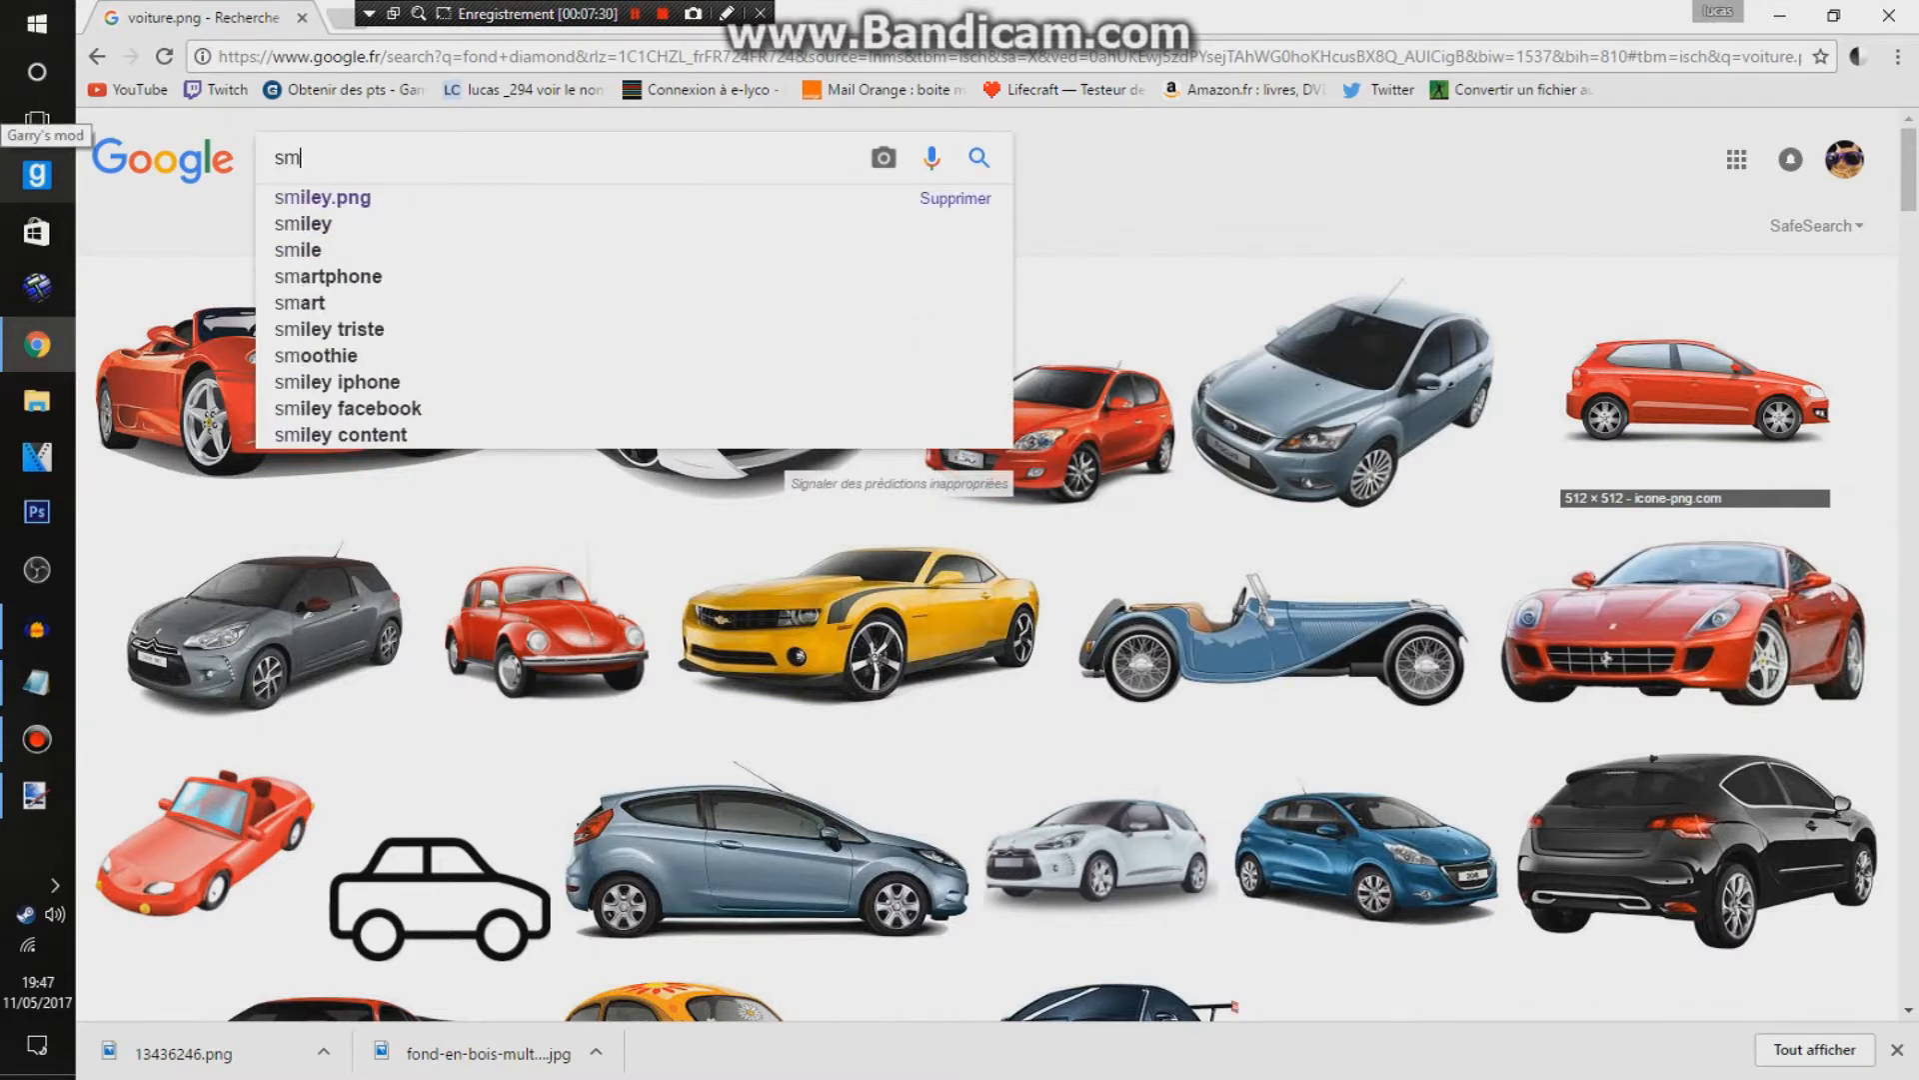
text(iley)
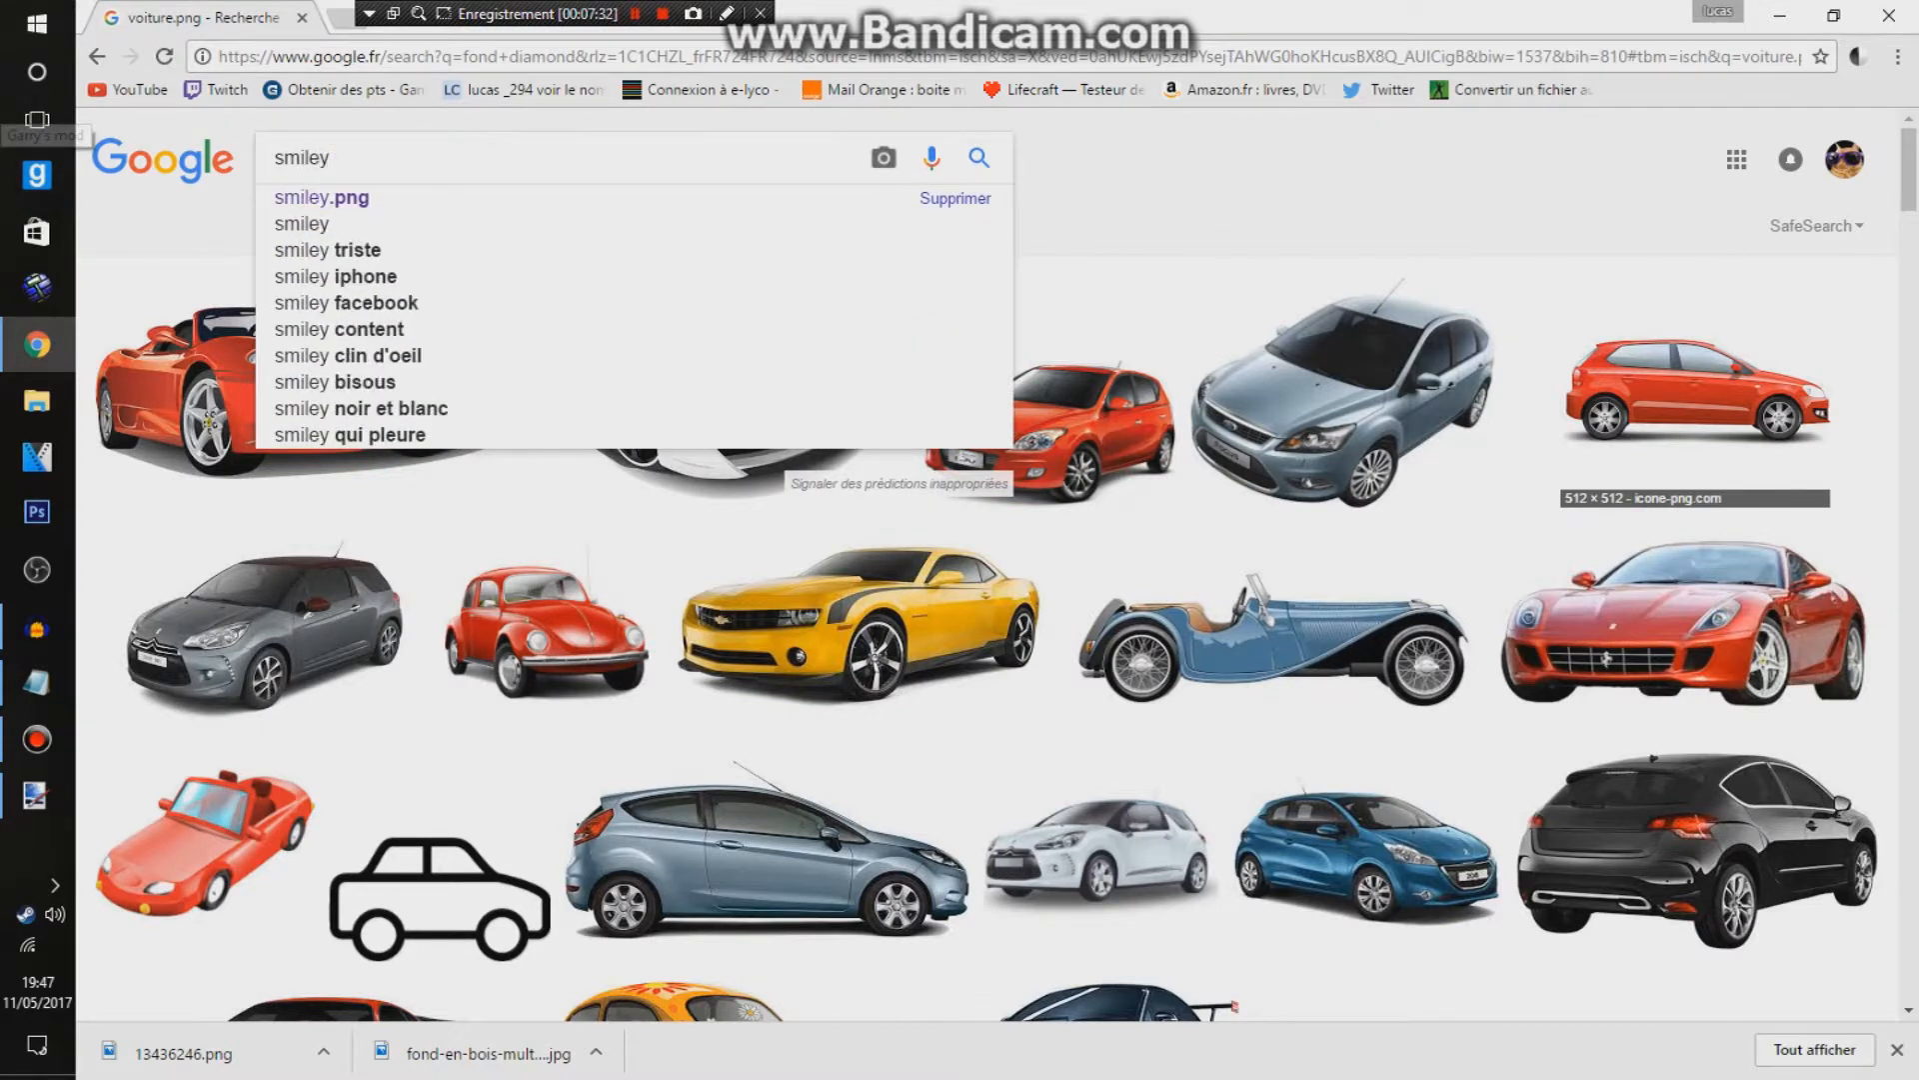
click(322, 197)
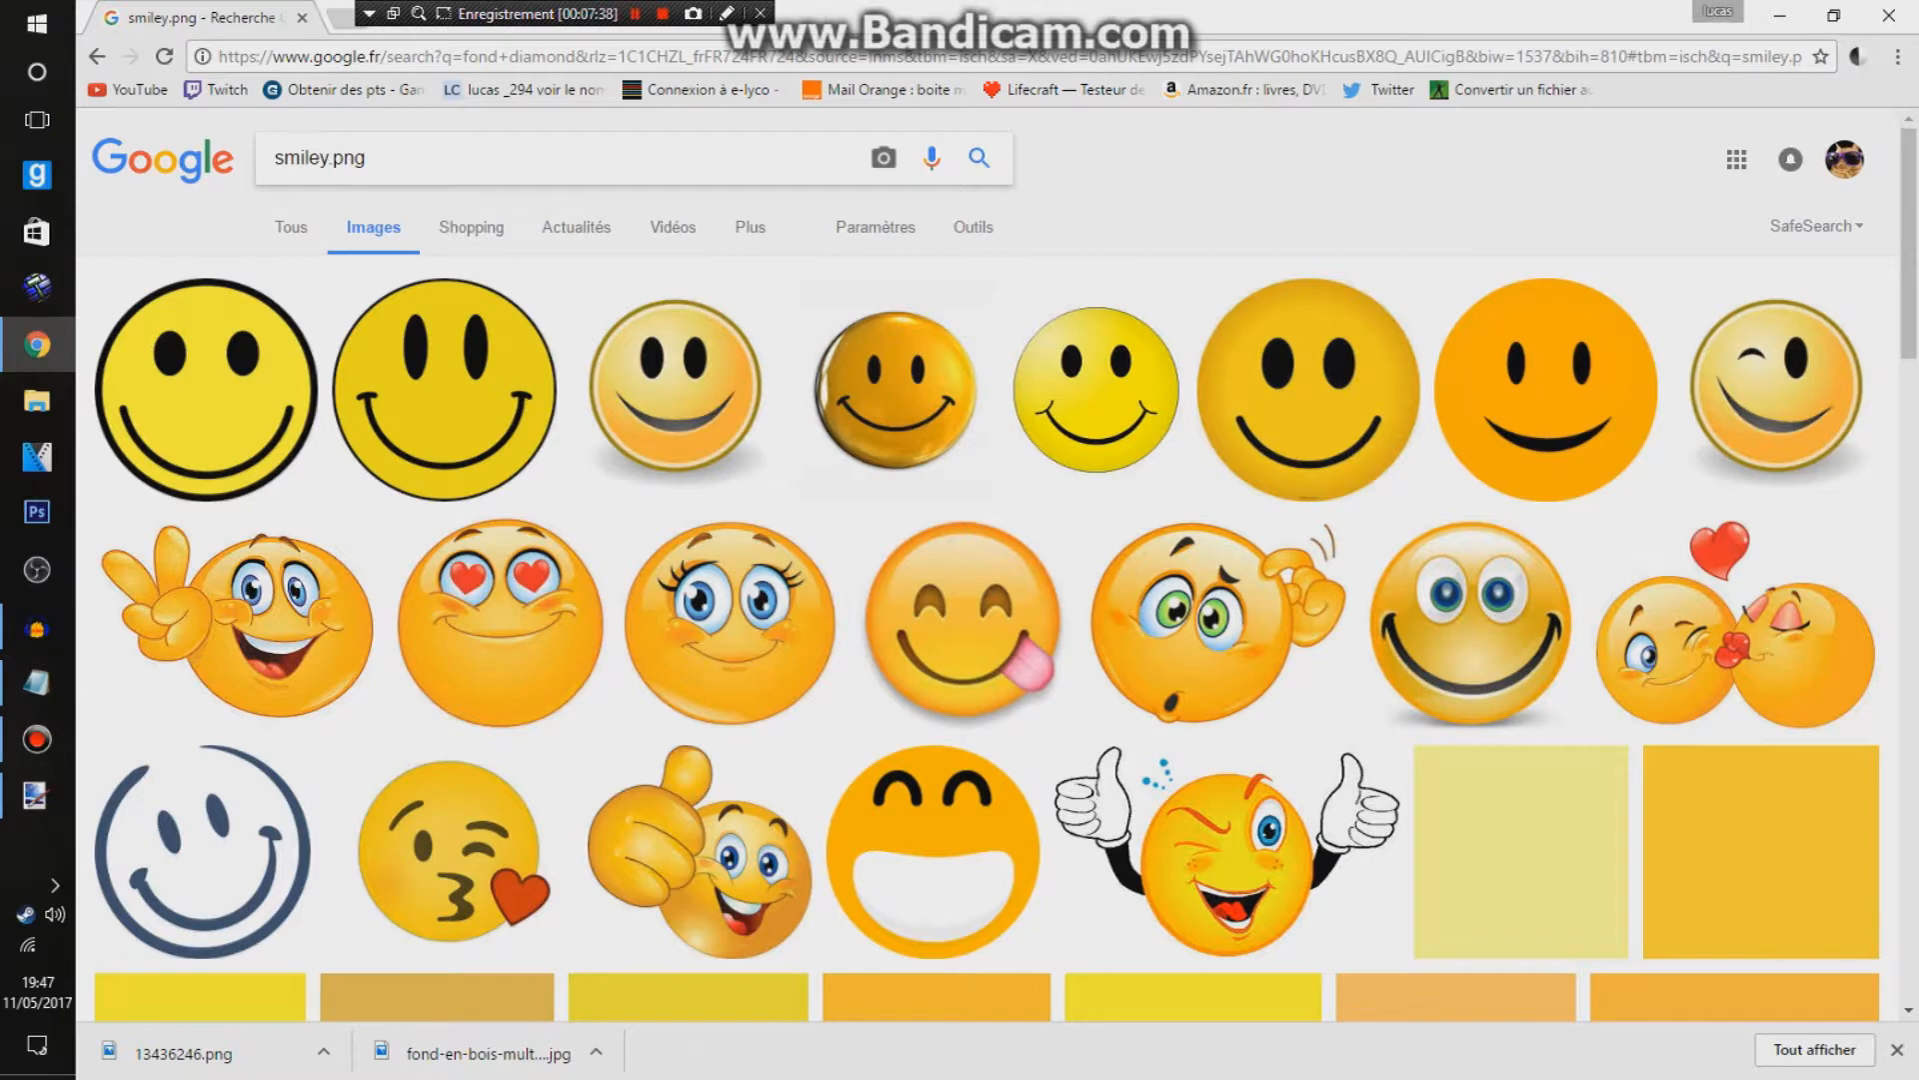
Step: Browse the smiley results and open the preview of the laughing yellow smiley with squeezed-shut eyes and black outline
scroll(999, 560, down, 7)
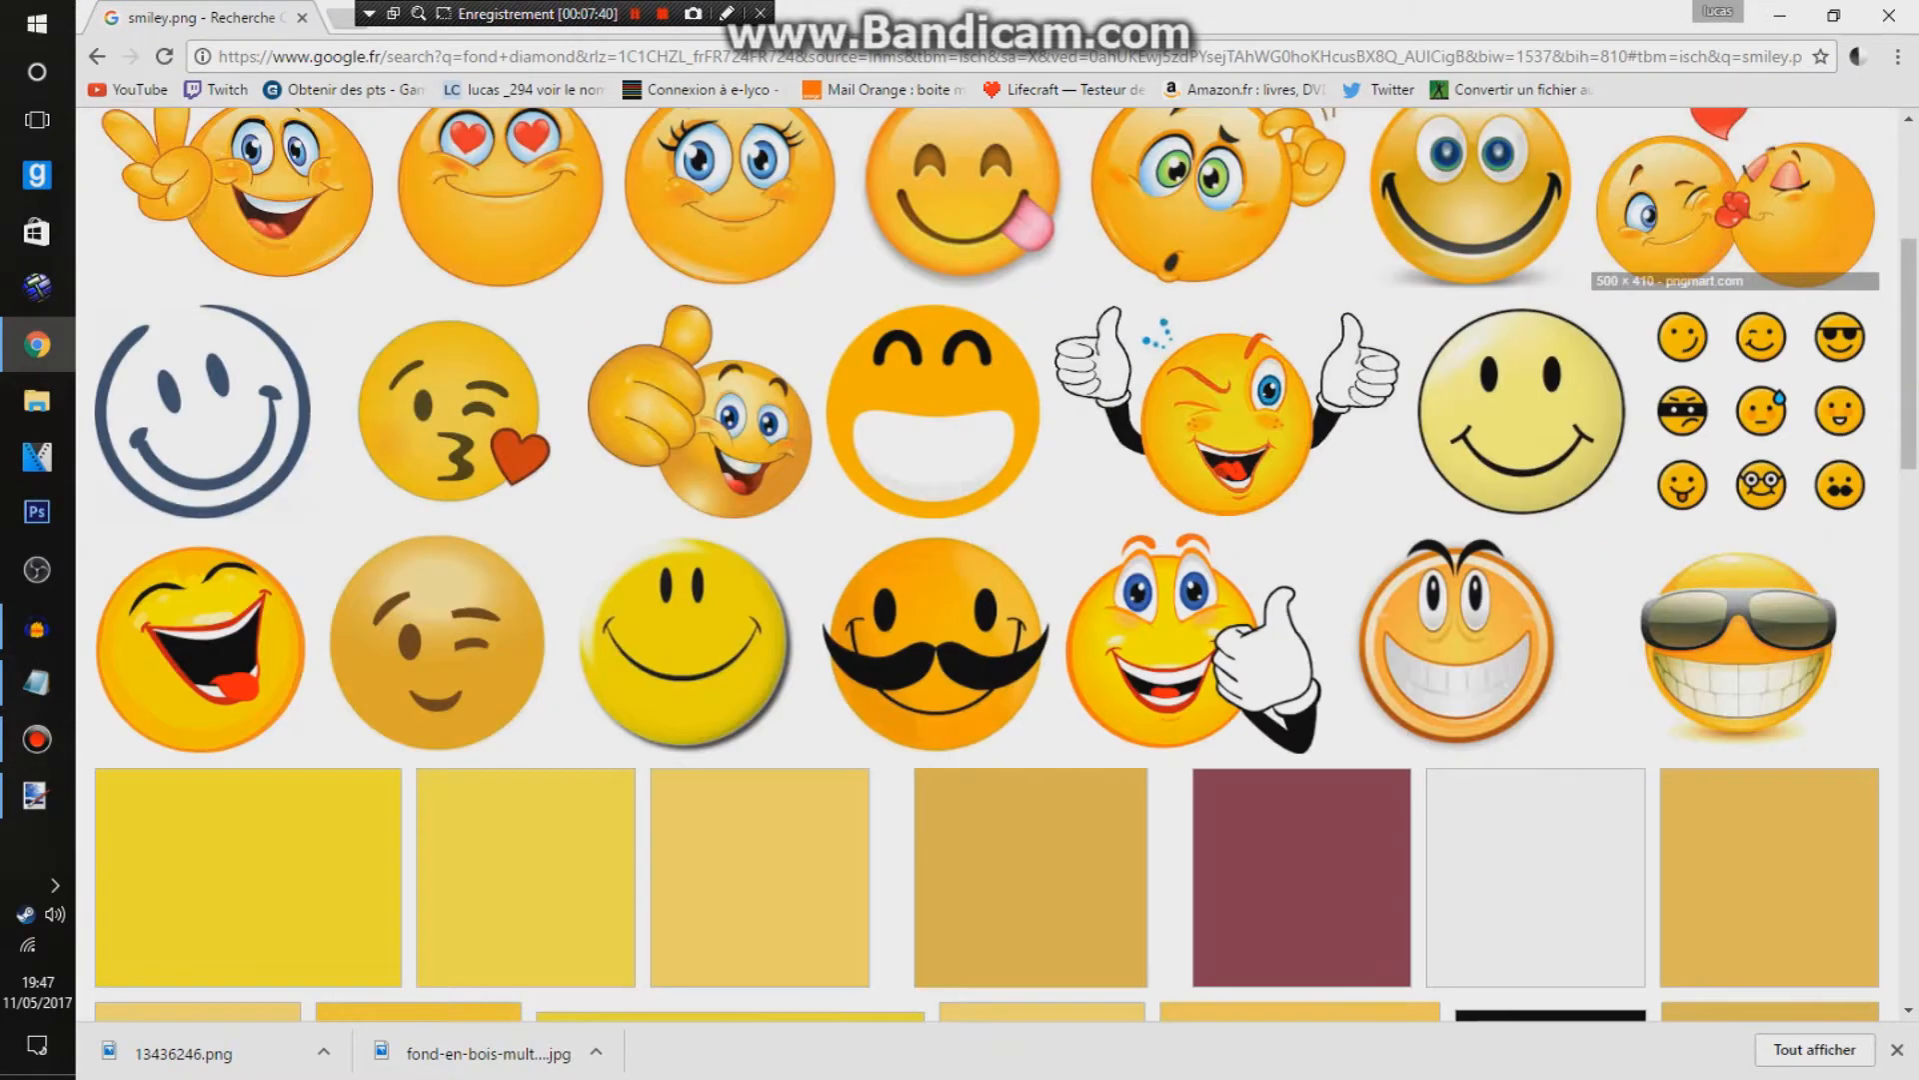
scroll(997, 564, down, 4)
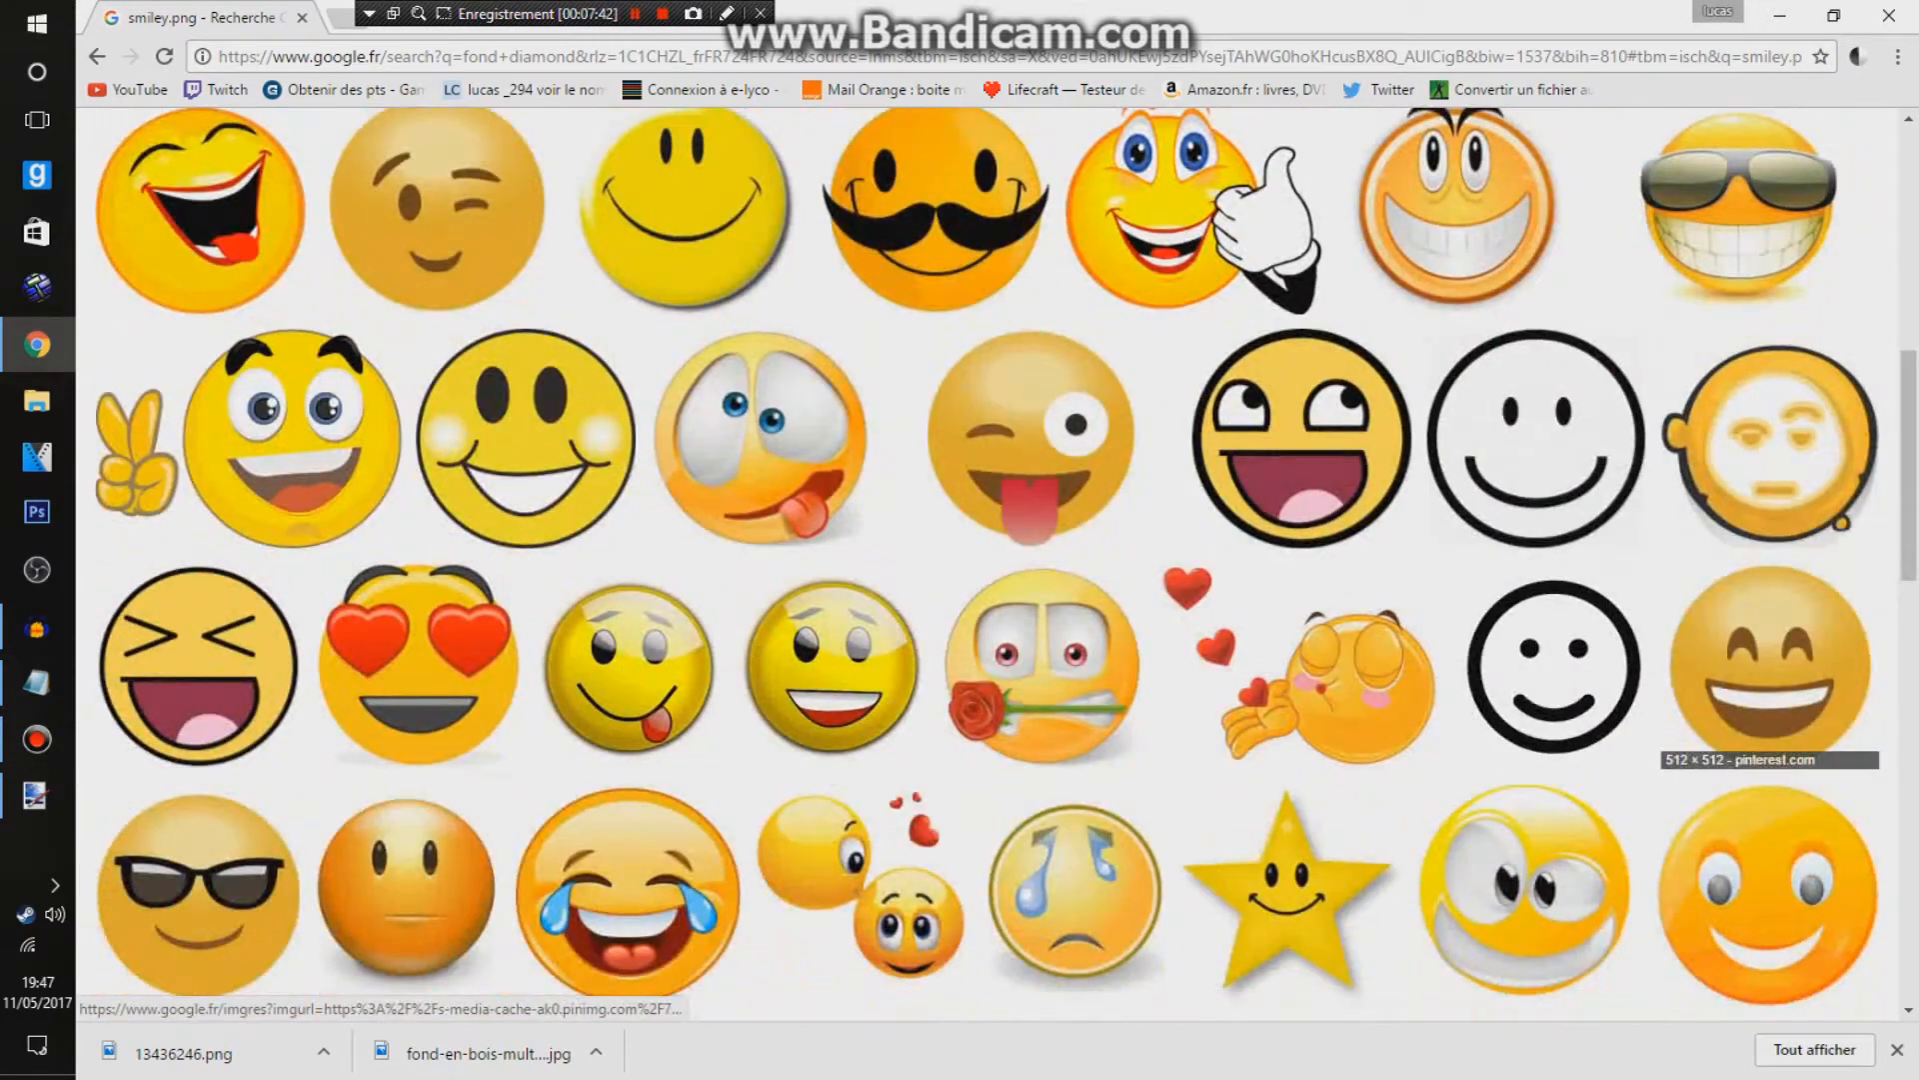
scroll(980, 559, down, 2)
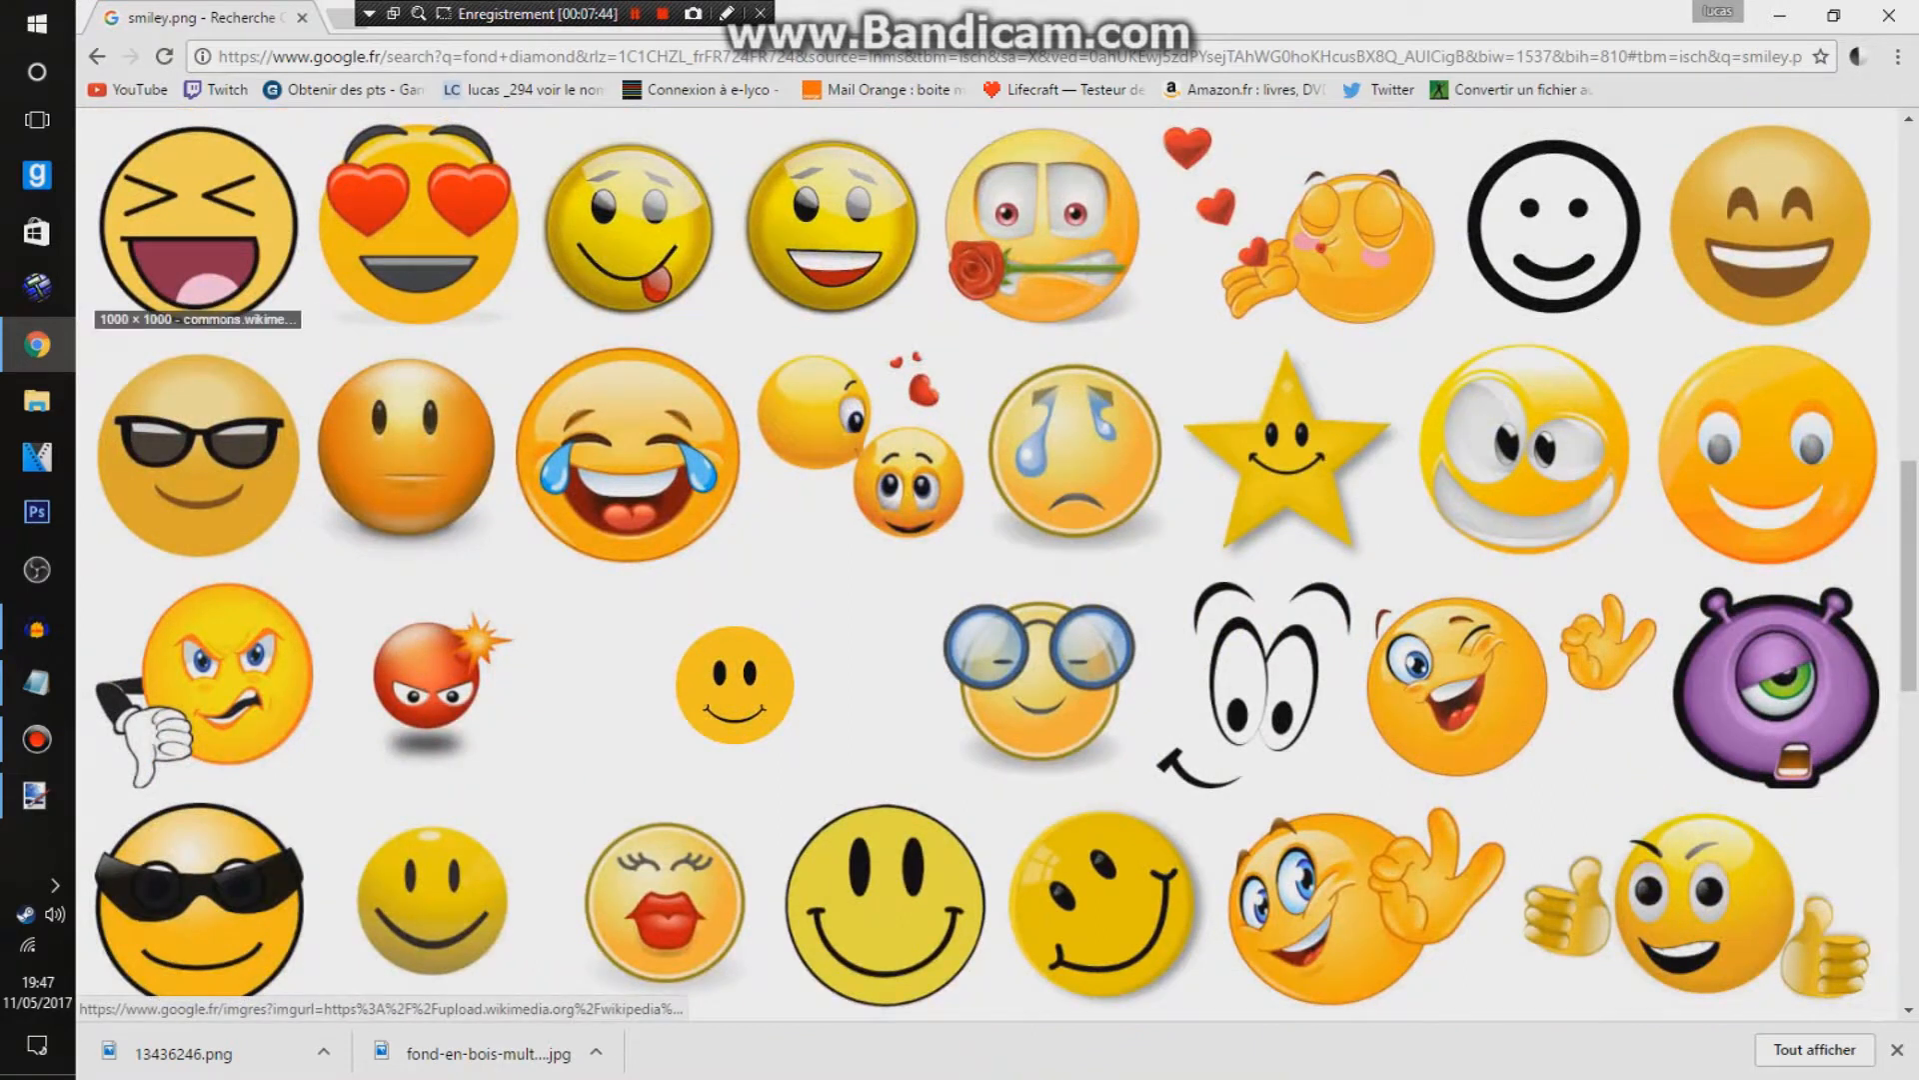
click(198, 225)
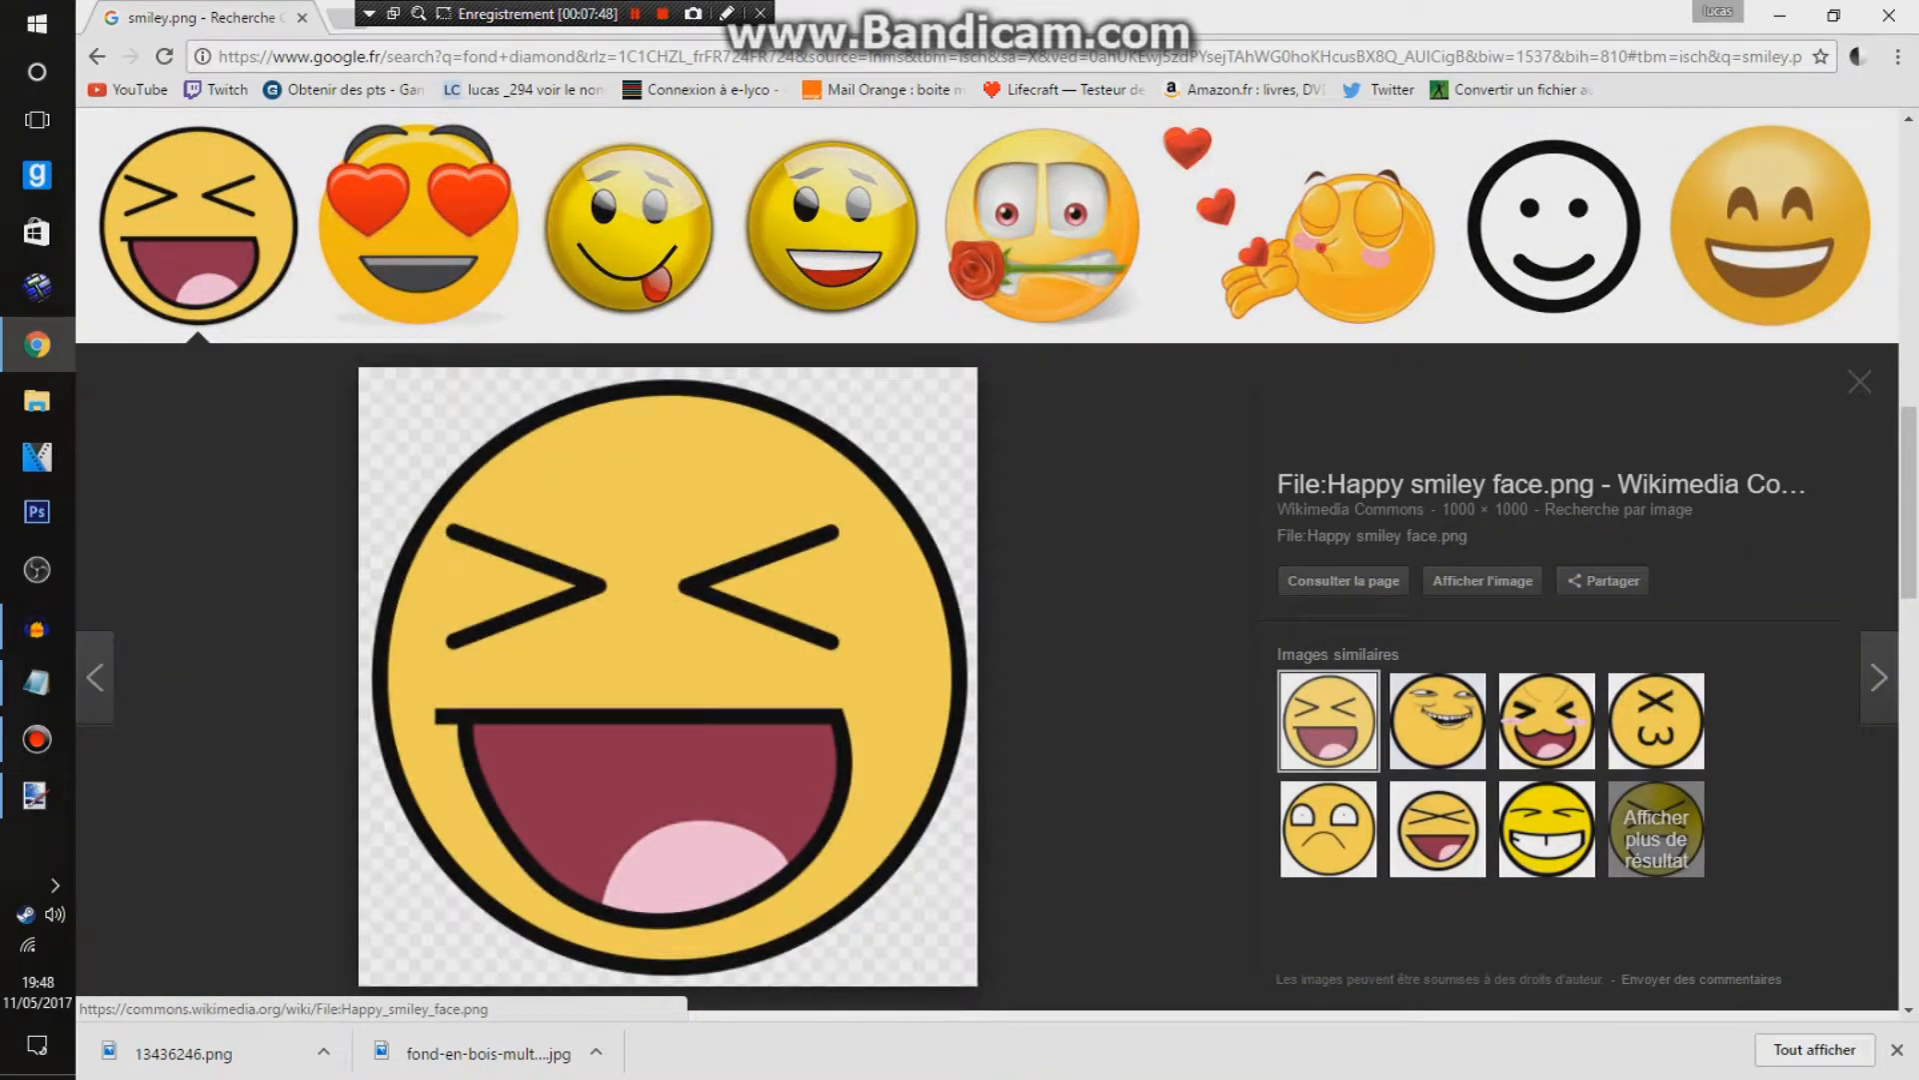
Step: Save the laughing smiley as PNG file Happy_smiley_face in Images and open it as a separate image in paint.net
right_click(700, 610)
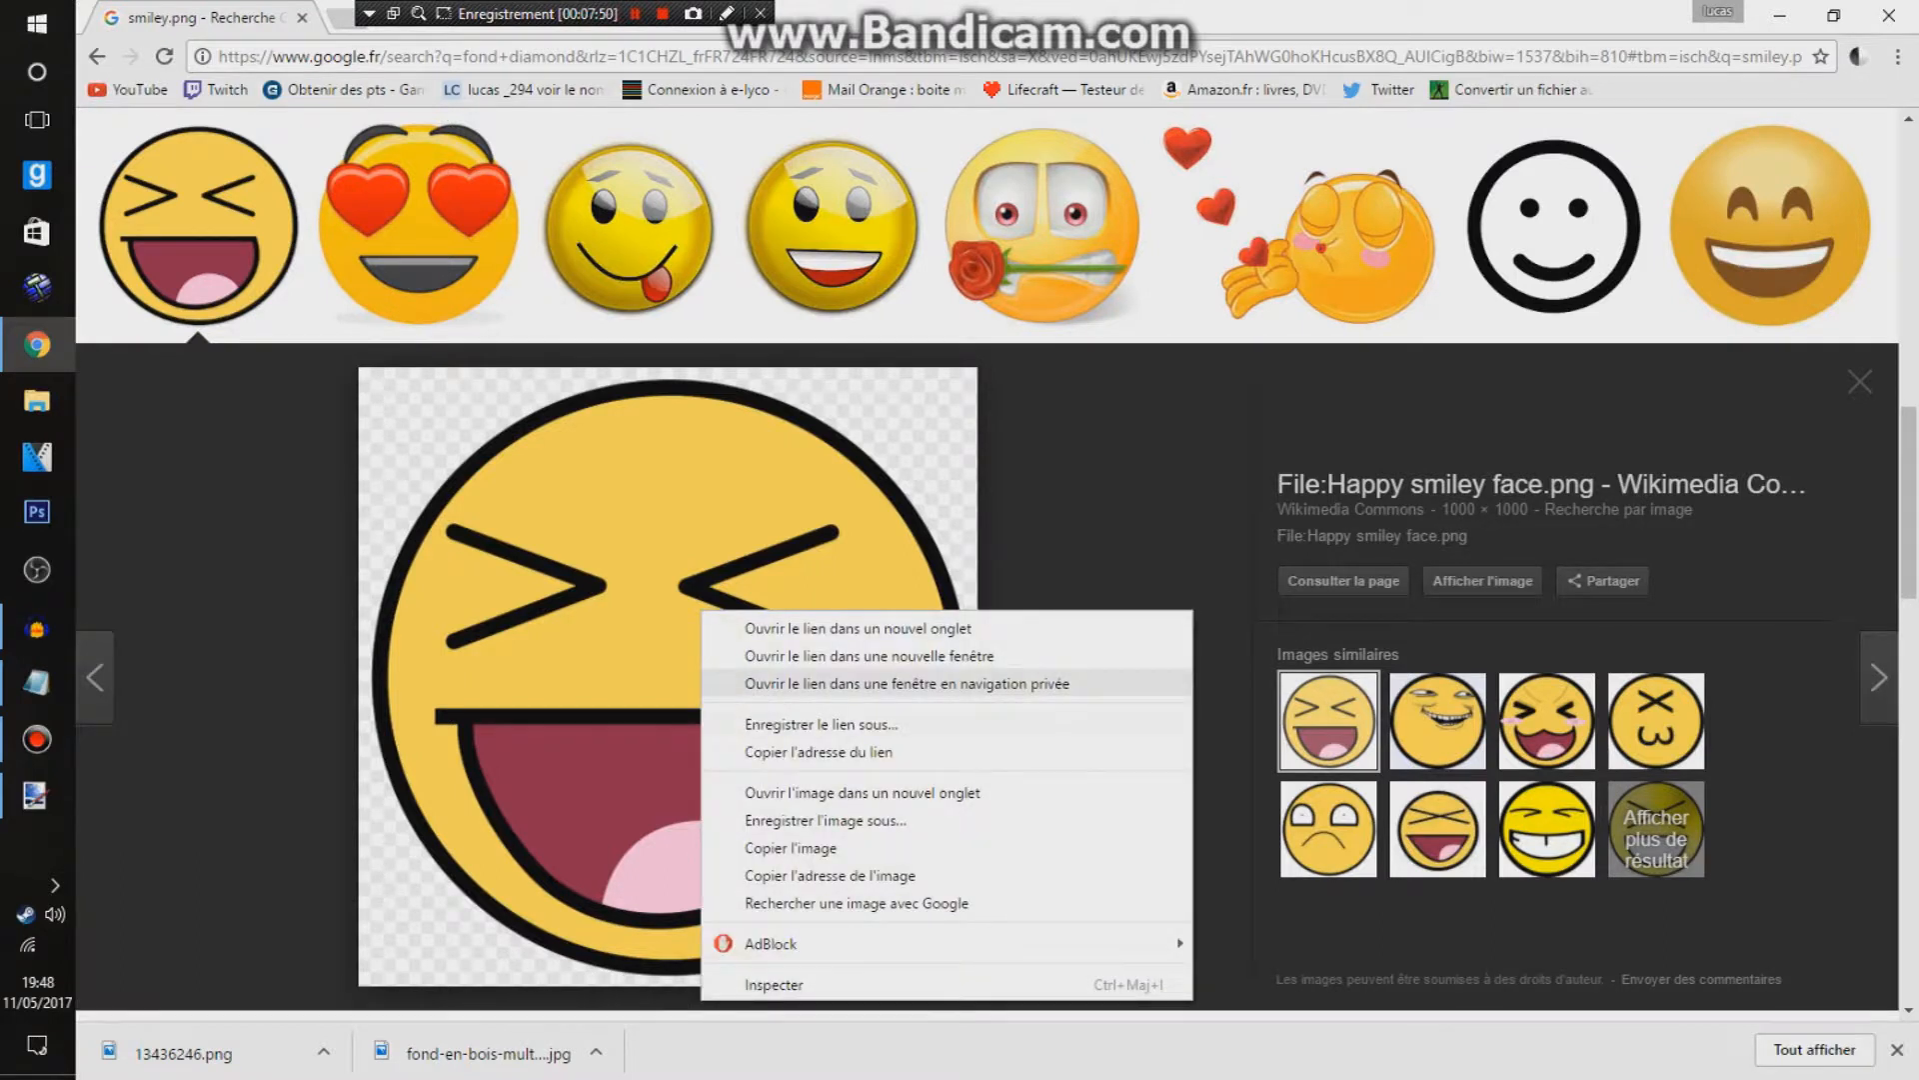
click(826, 819)
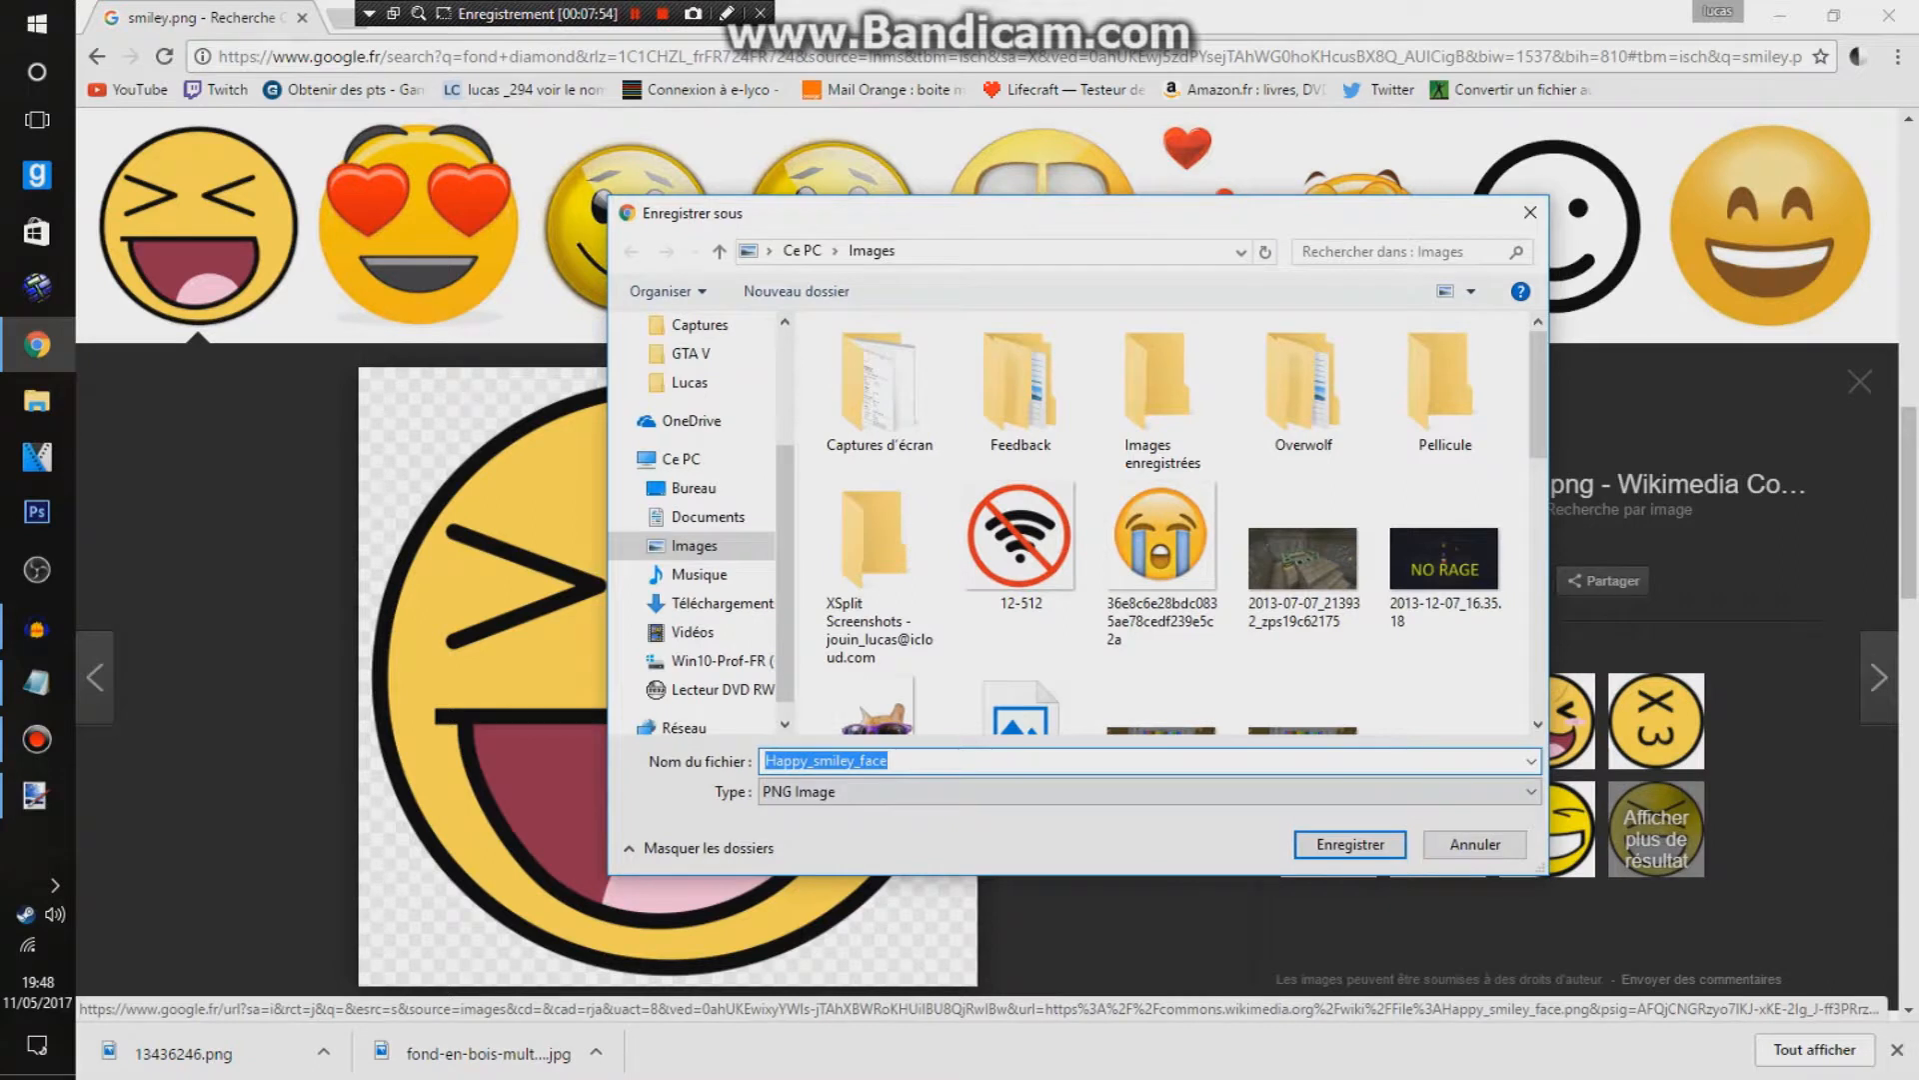
key(Return)
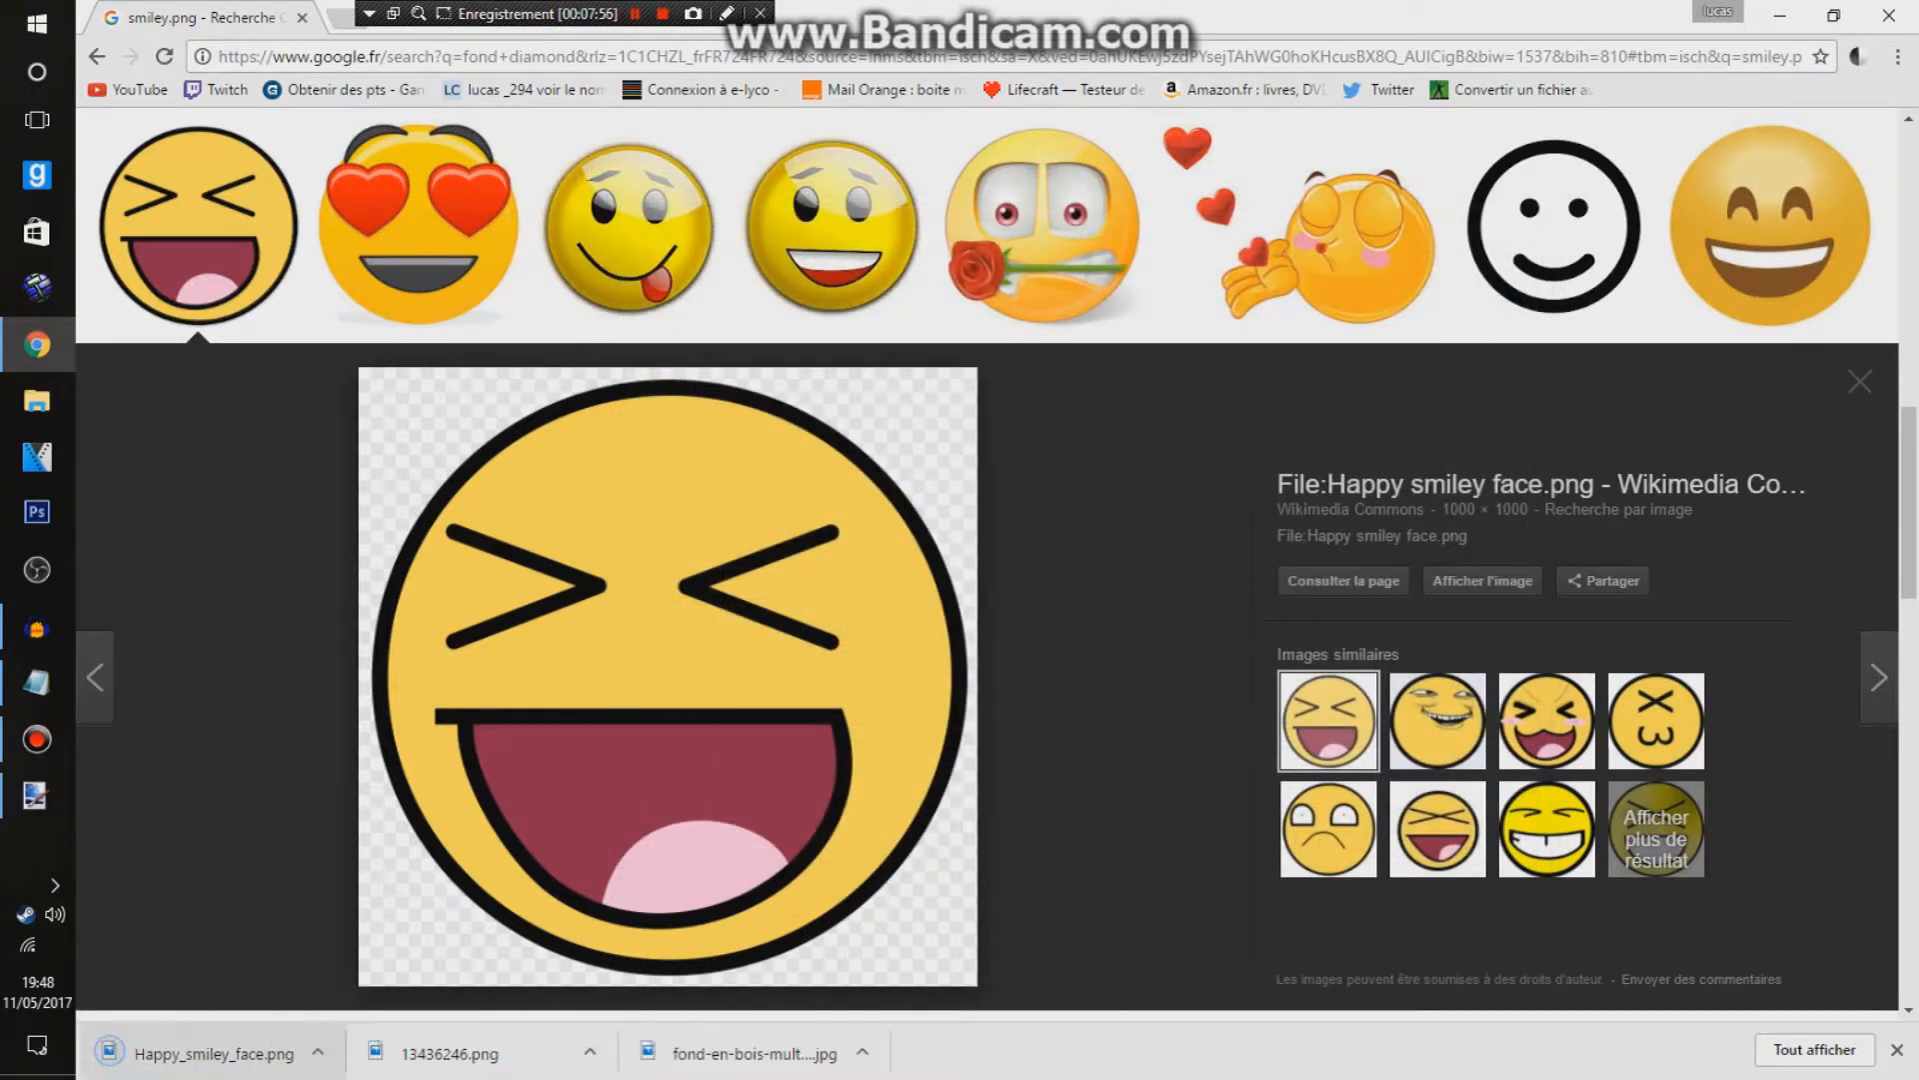
mouse_move(38, 797)
mouse_down()
mouse_move(40, 500)
mouse_move(35, 800)
mouse_move(940, 595)
mouse_up()
click(879, 560)
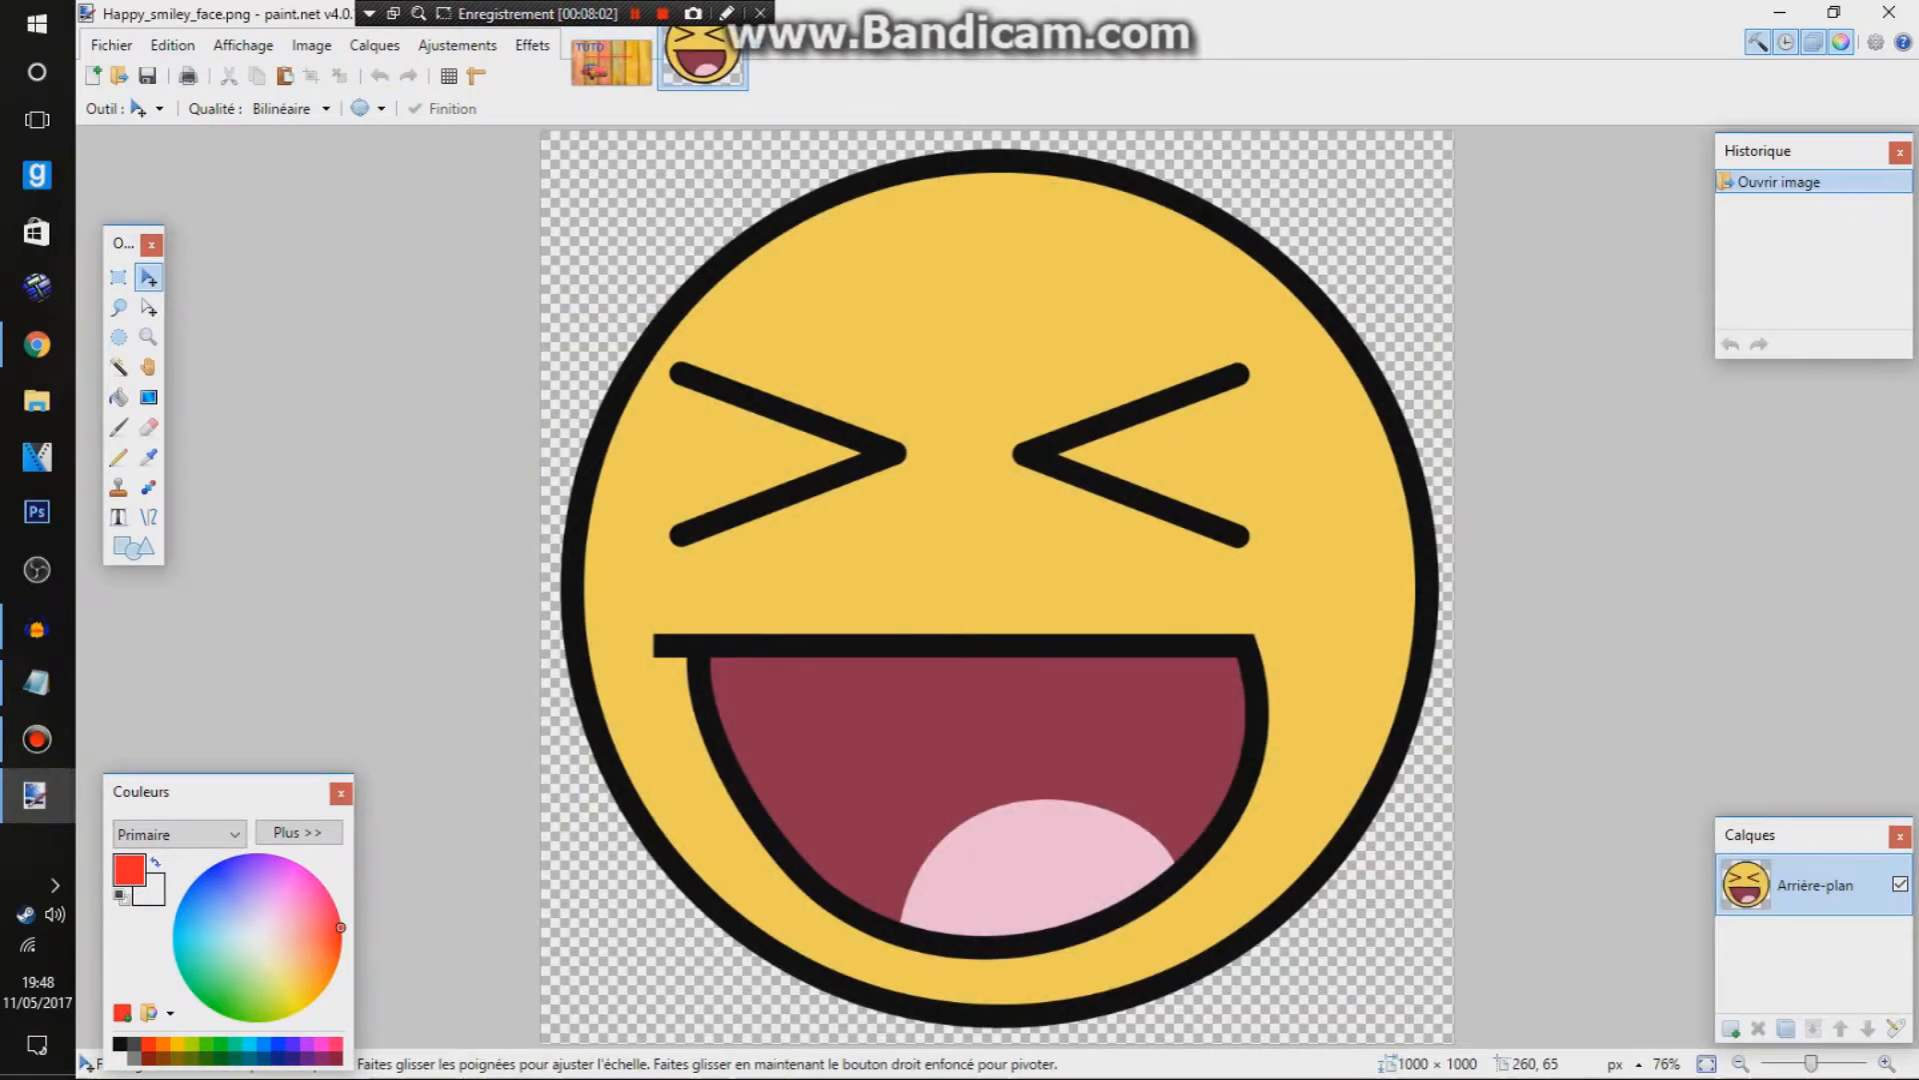
Step: Resize the smiley image to 85 × 480 pixels without keeping the proportions
click(375, 45)
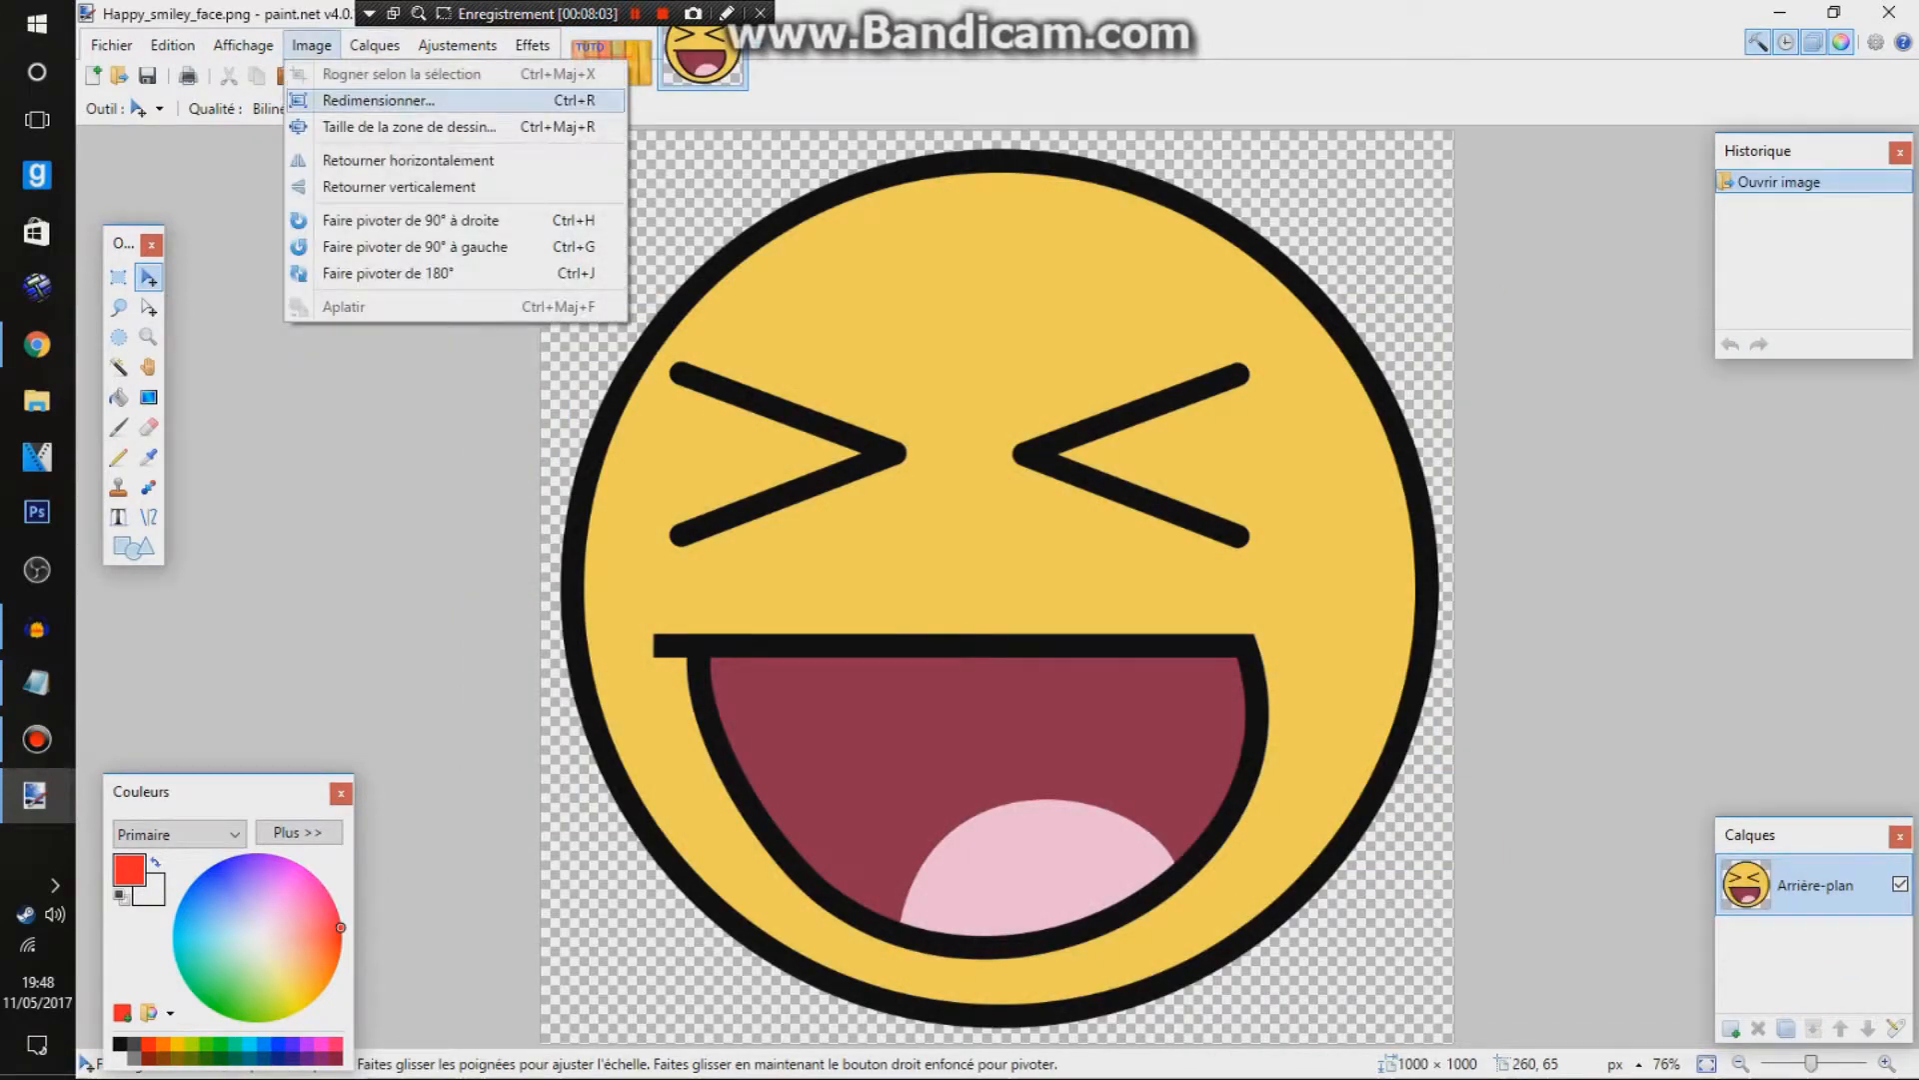
click(312, 45)
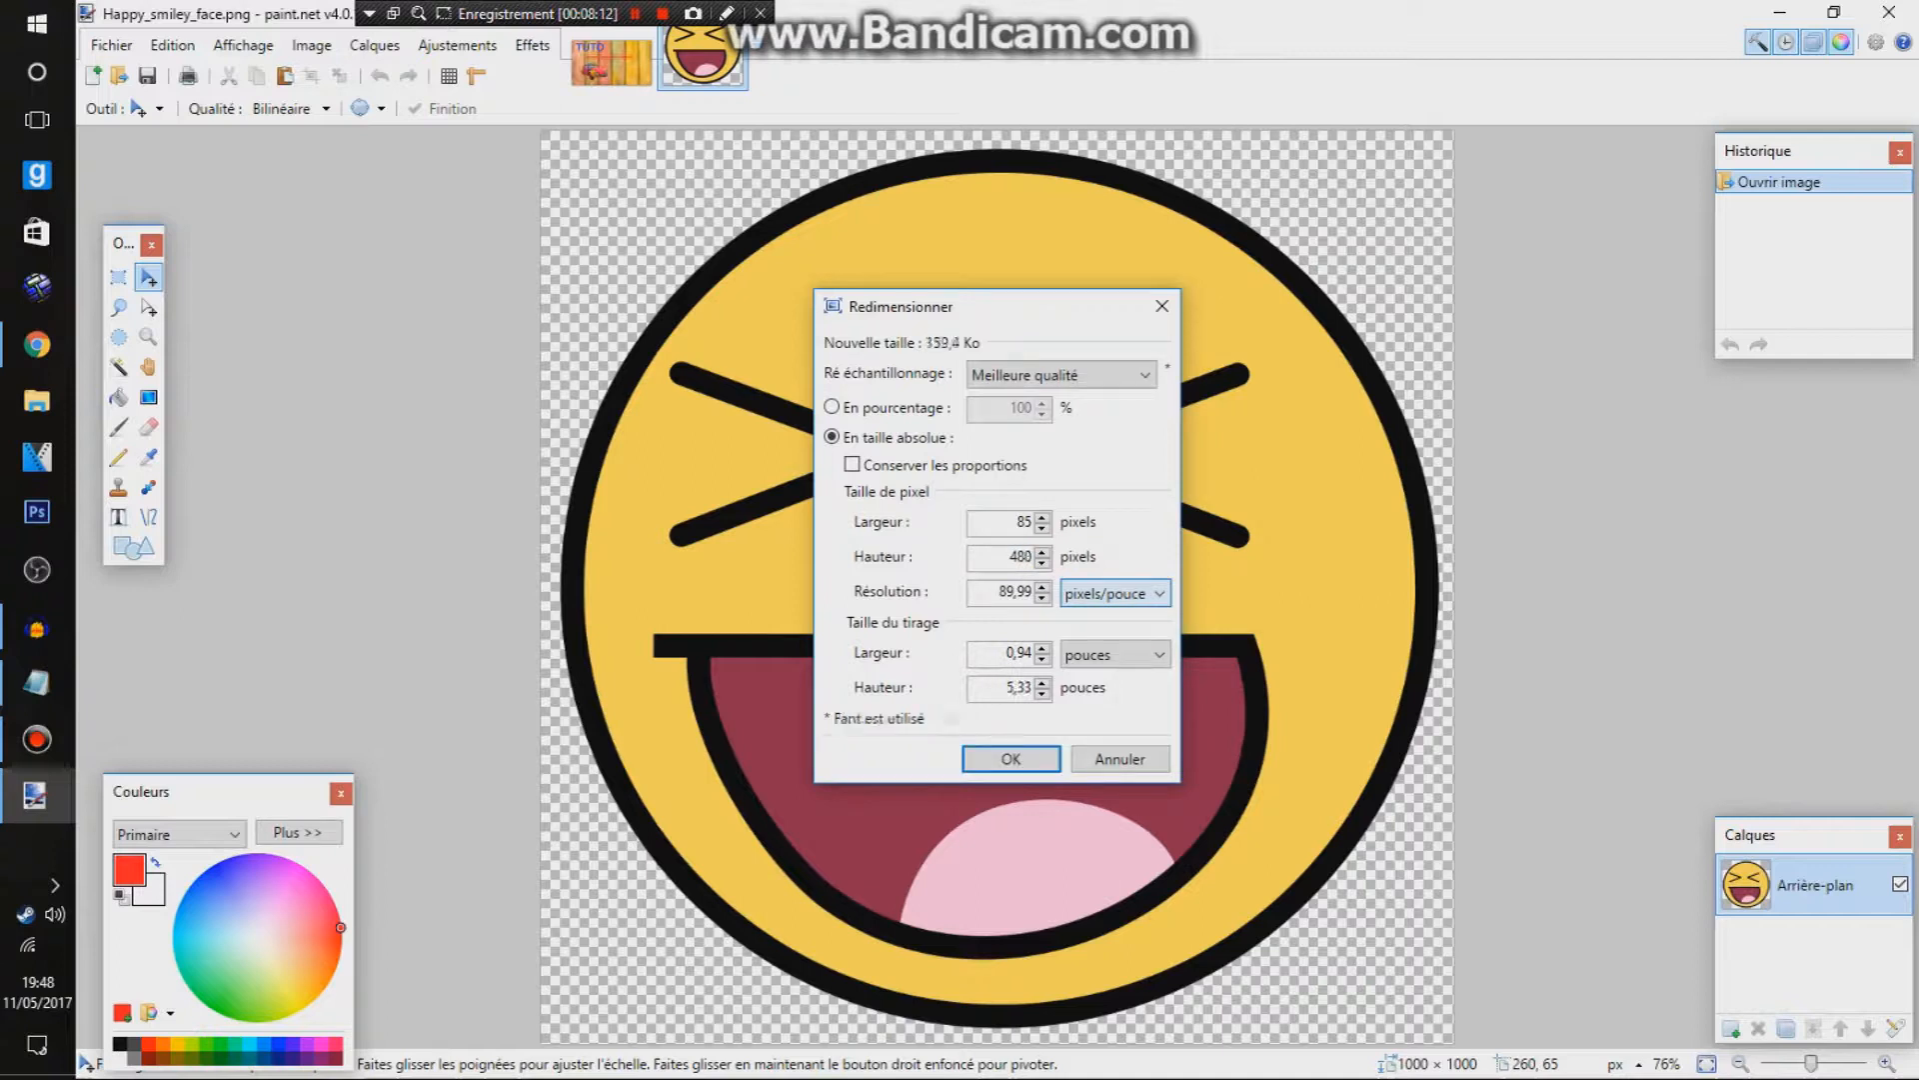
key(Return)
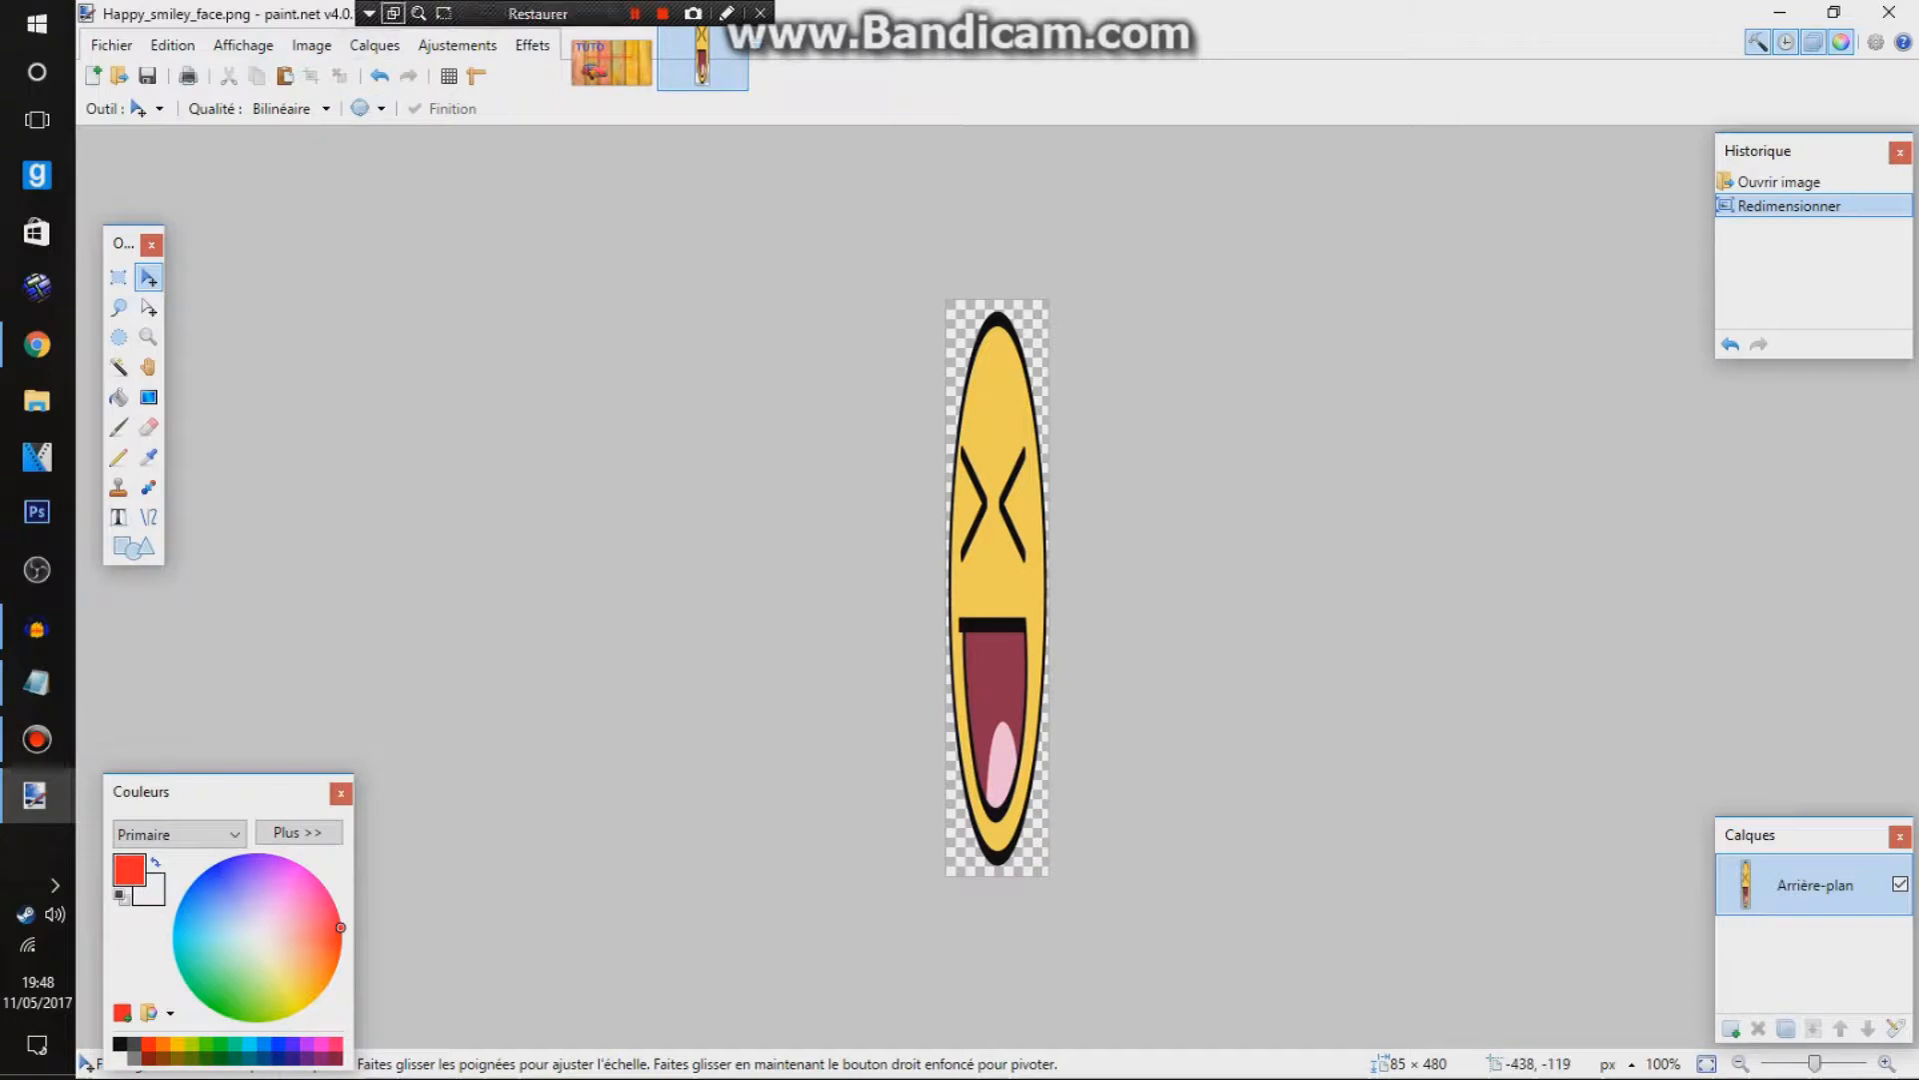
Step: Resize the smiley image to 850 × 480 pixels, checking the target resolution in the Notepad file reso
click(374, 45)
click(311, 45)
key(Return)
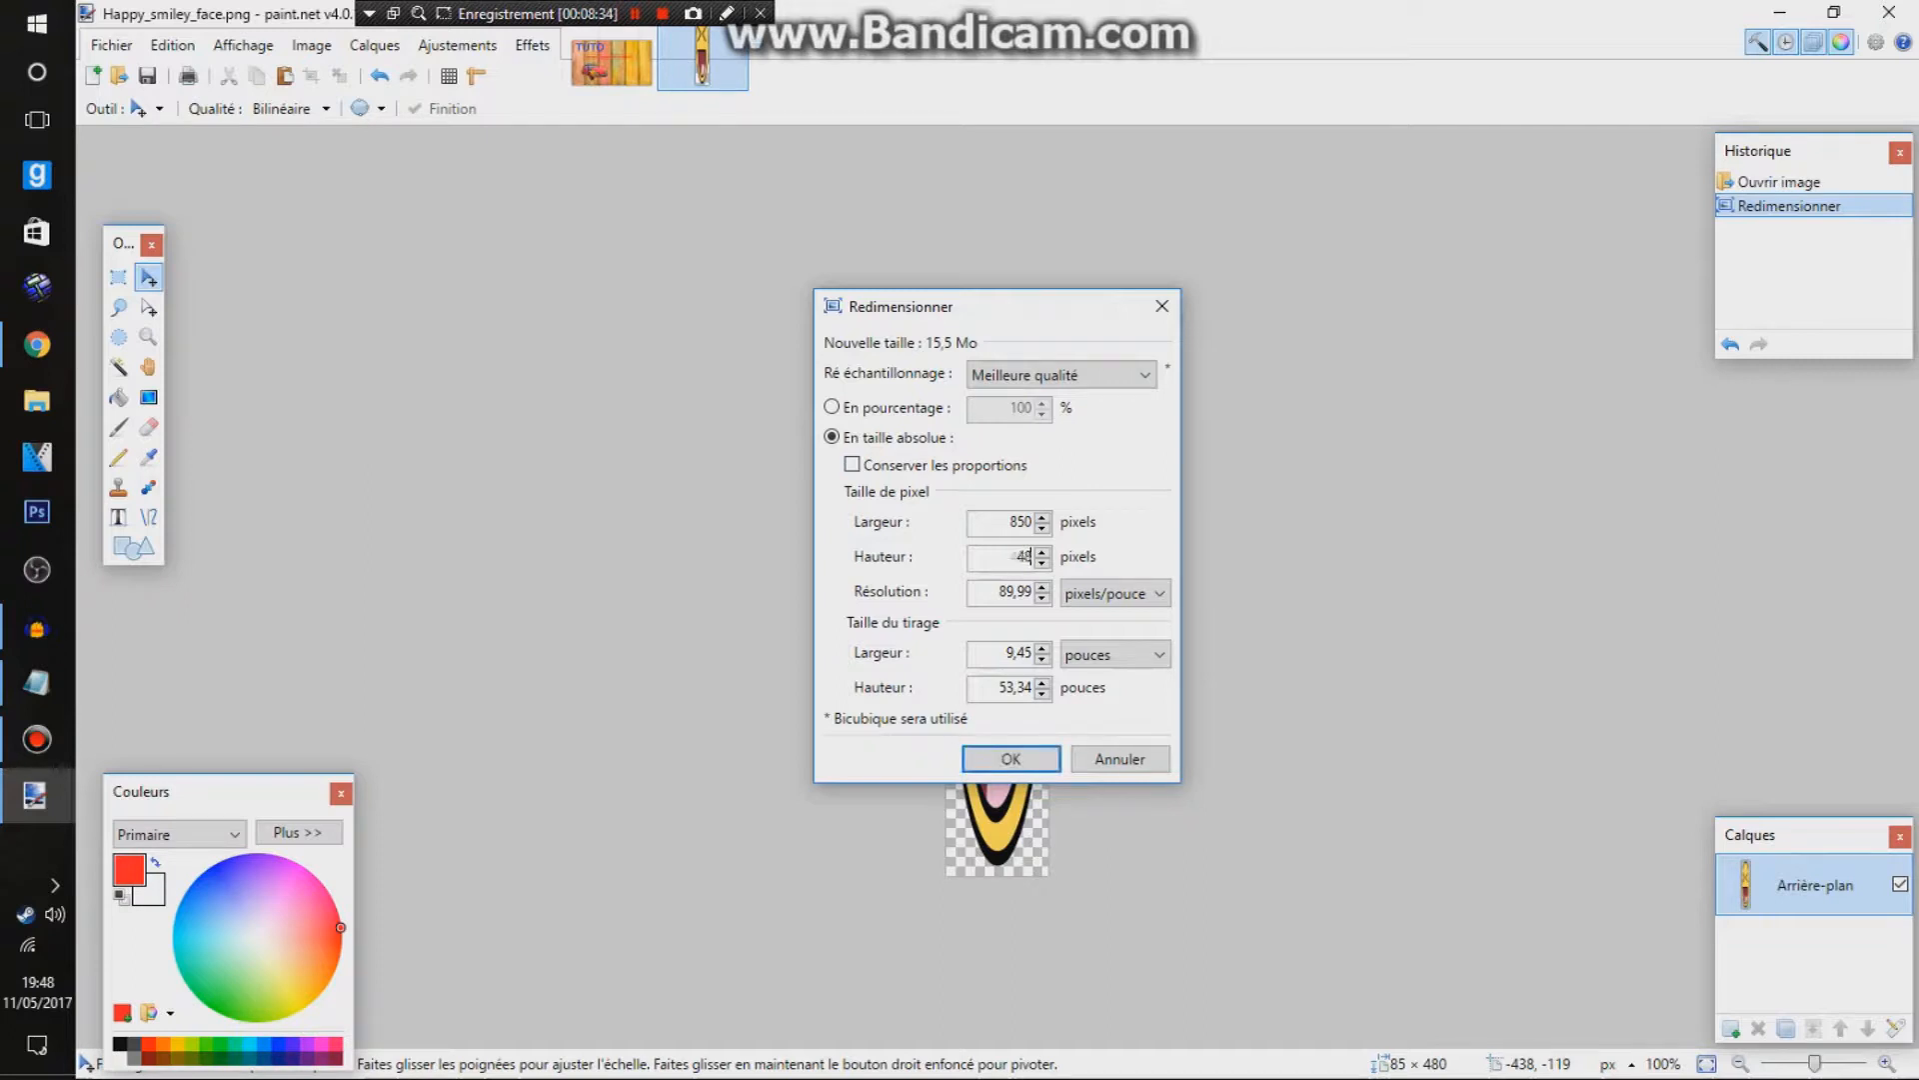
key(alt+Tab)
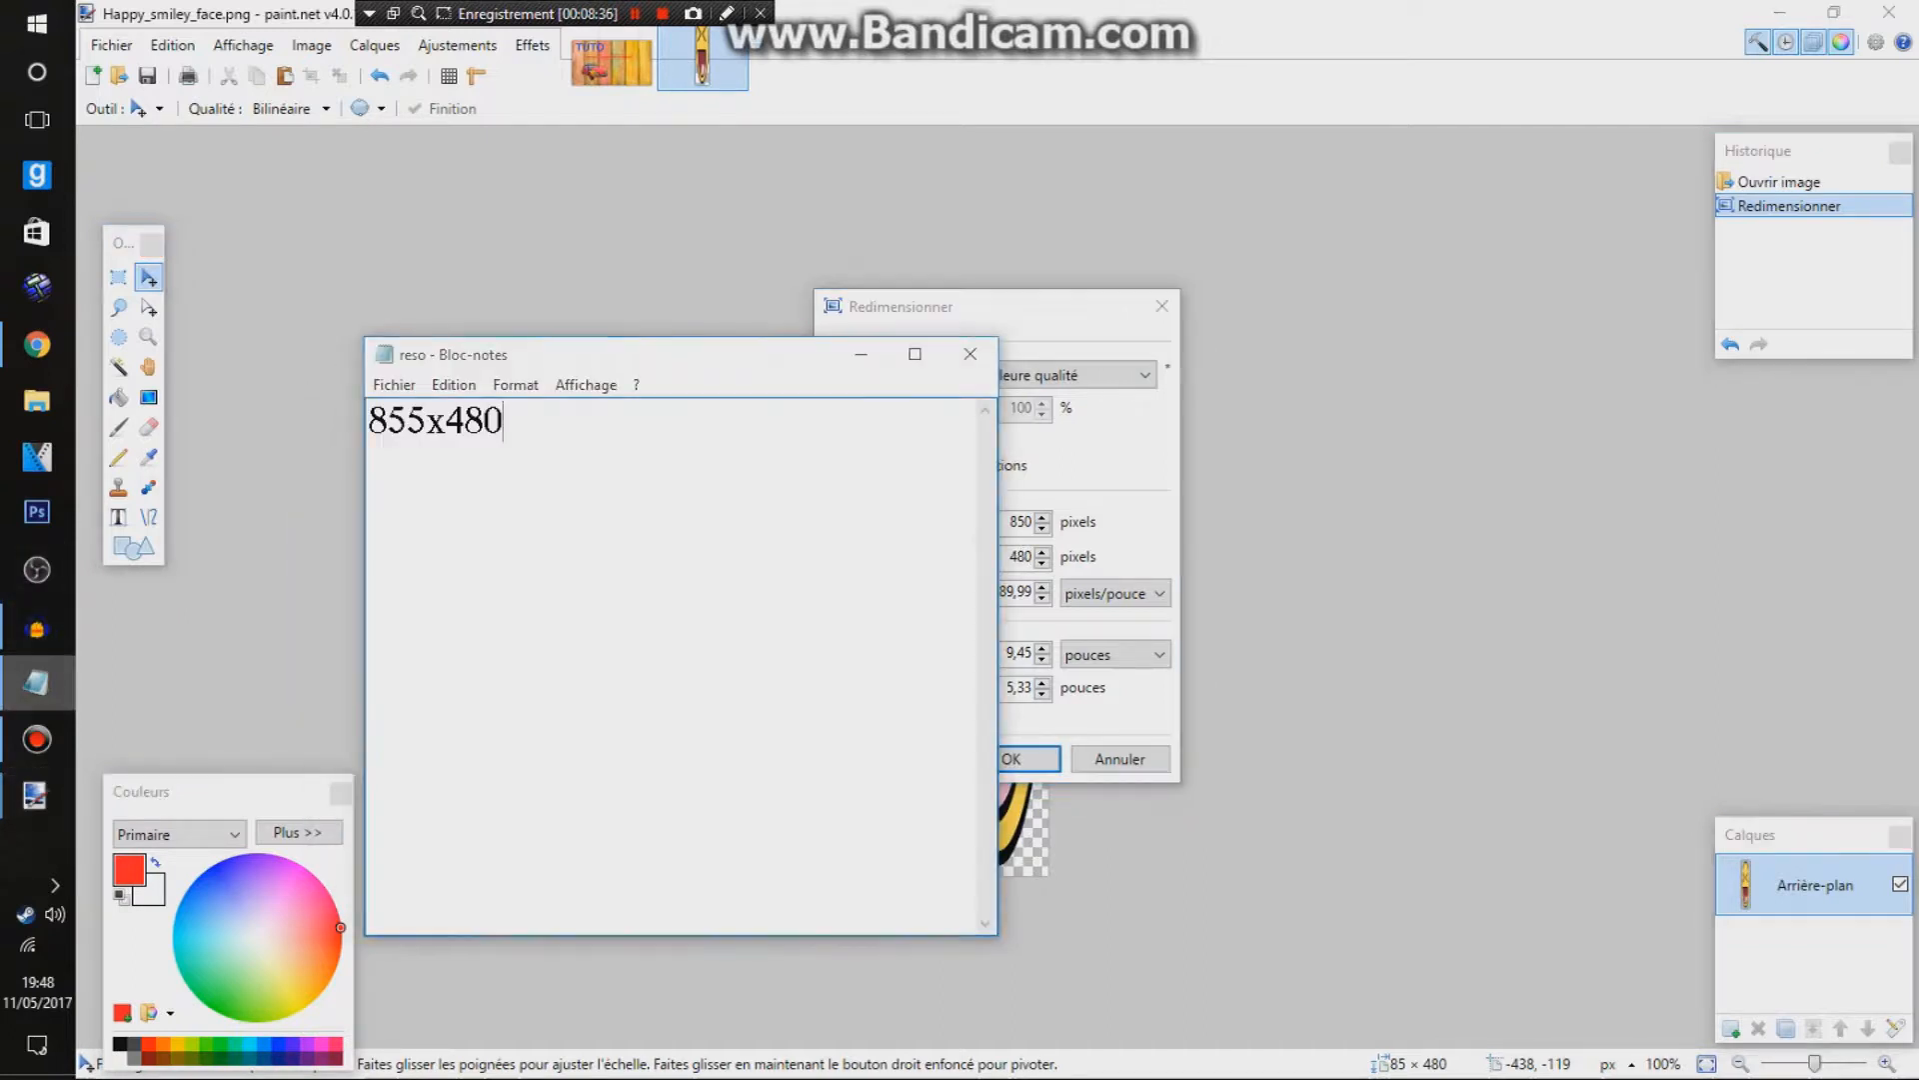
key(alt+Tab)
key(Return)
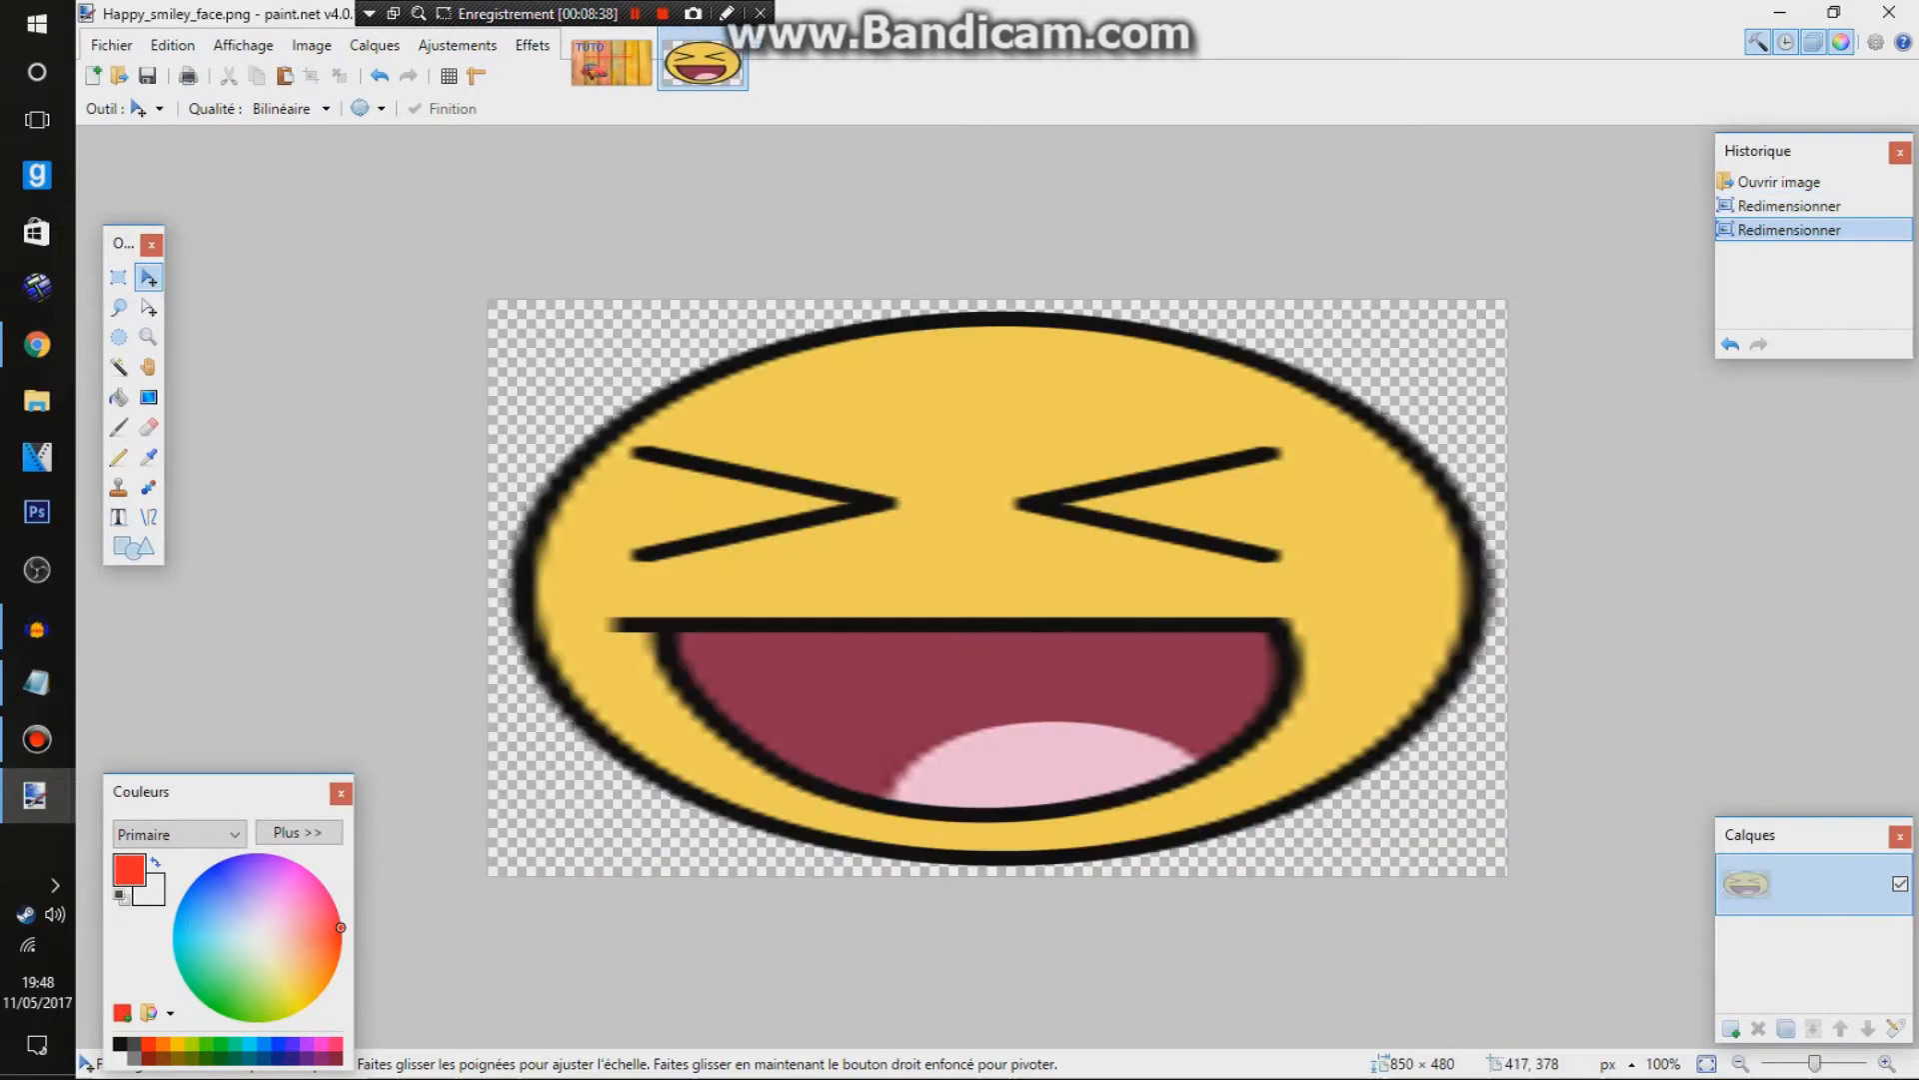
Step: Select the whole smiley, scale it down to about 564 × 449 pixels and place it near the middle of the canvas
key(ctrl+a)
mouse_move(1508, 880)
mouse_down()
mouse_move(1496, 917)
mouse_move(1529, 870)
mouse_move(1526, 914)
mouse_up()
drag(469, 240, 807, 353)
drag(1520, 916, 1354, 890)
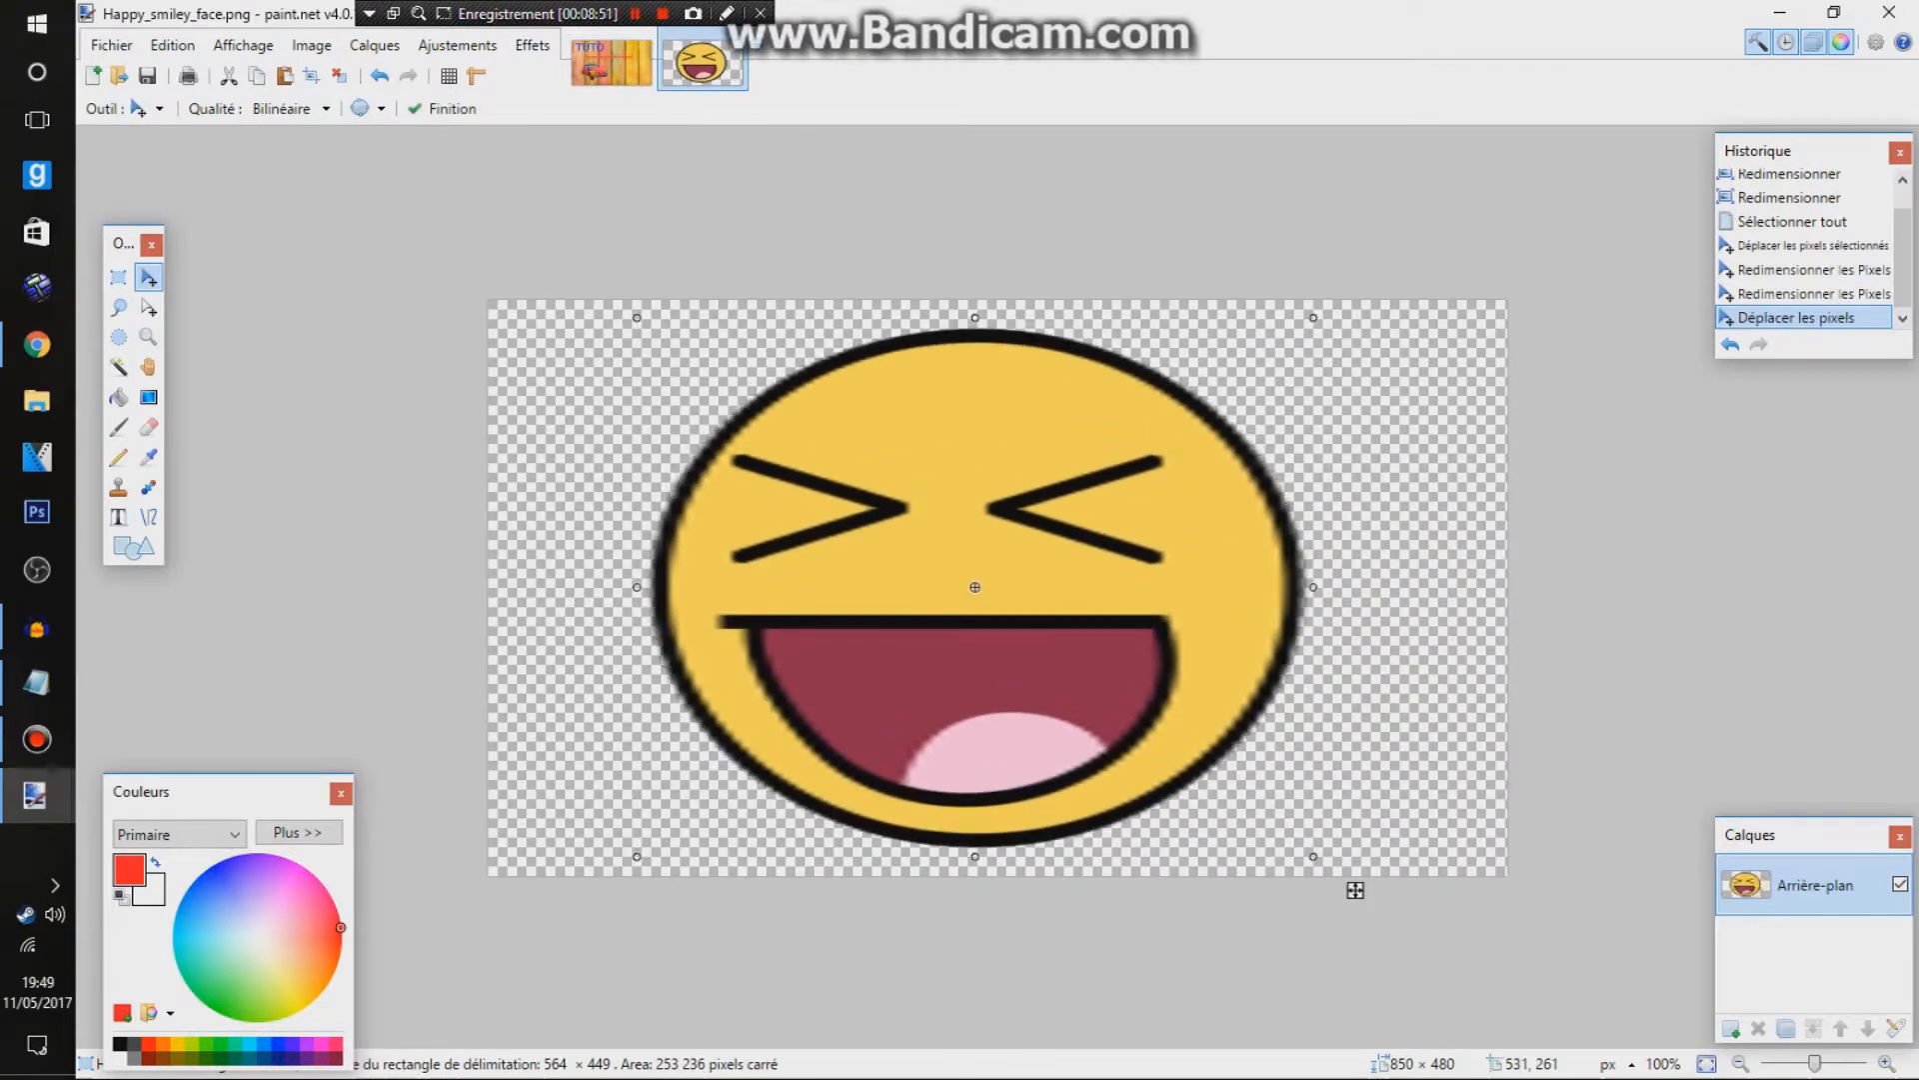
Step: Save the changes to the smiley image, keeping the file name Happy_smiley_face.png
key(alt+f)
key(Down)
key(Down)
key(Down)
key(Down)
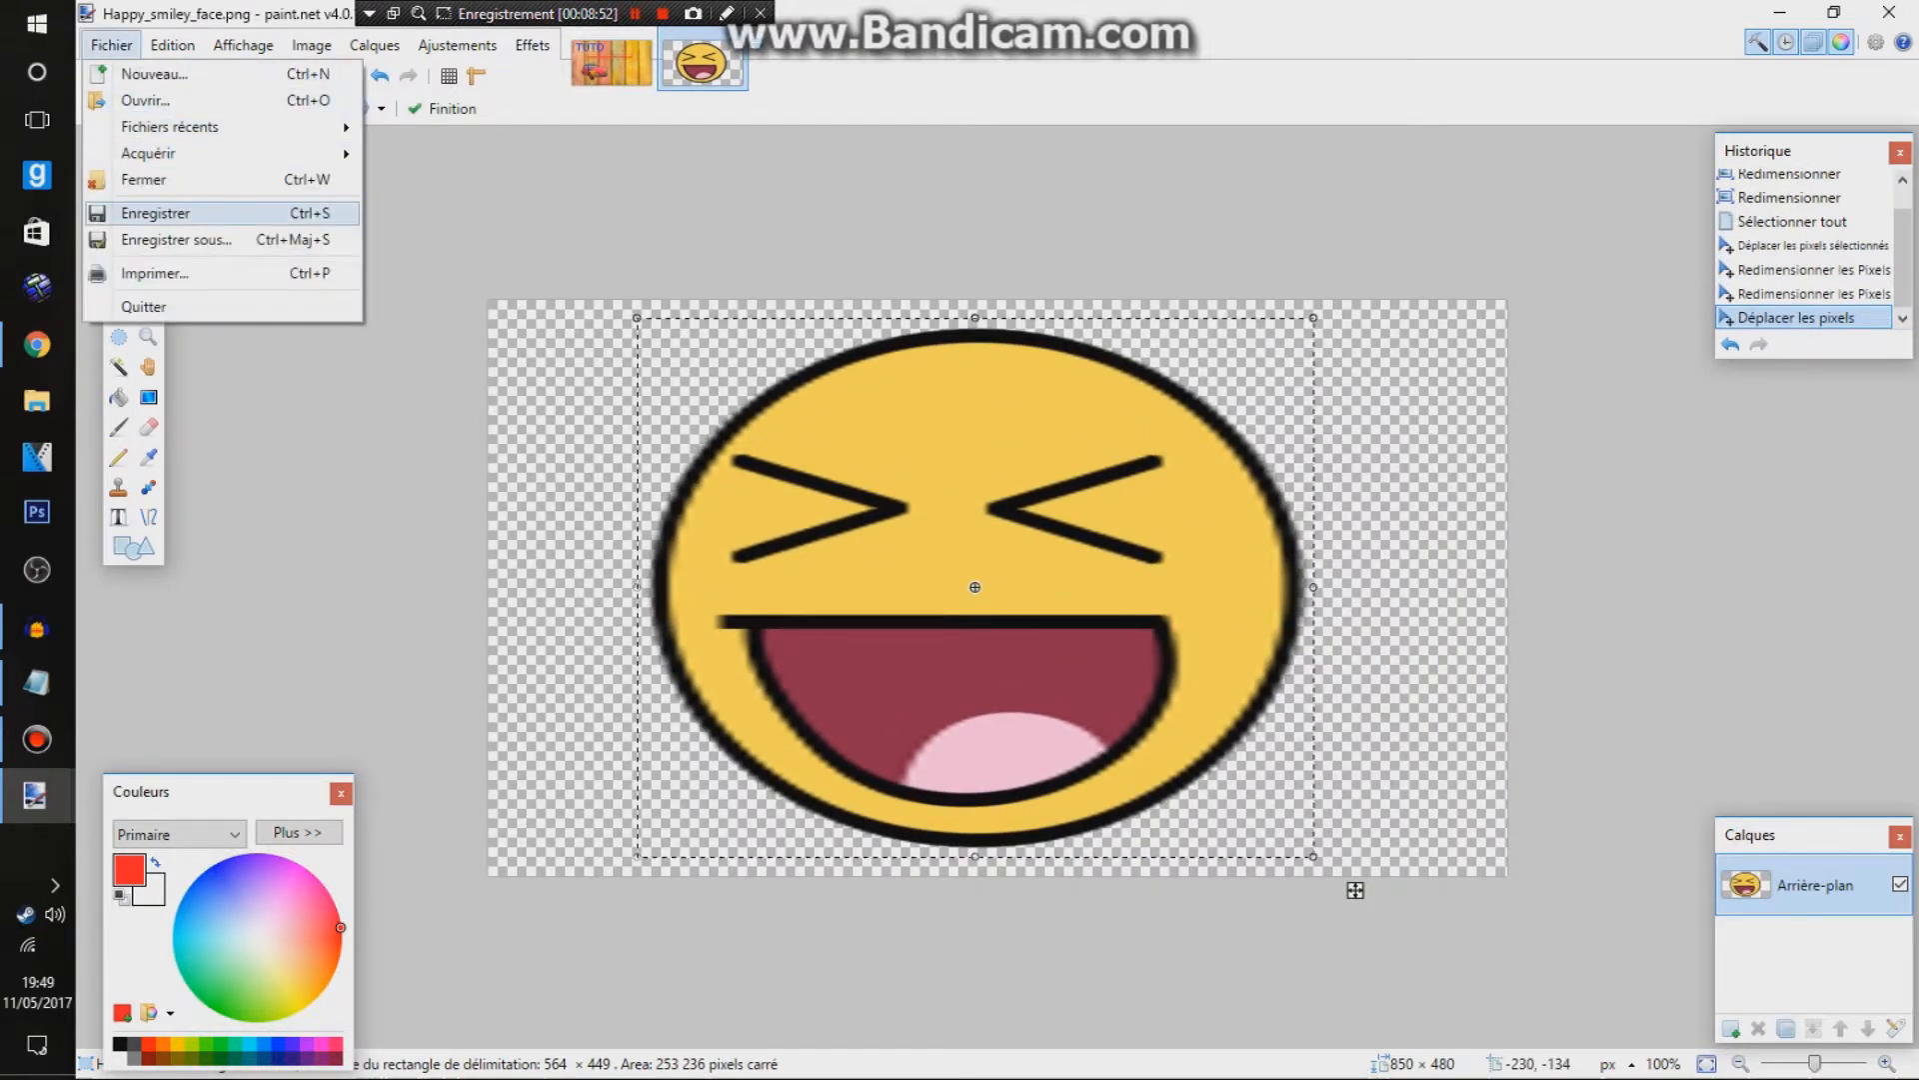
key(Escape)
key(ctrl+s)
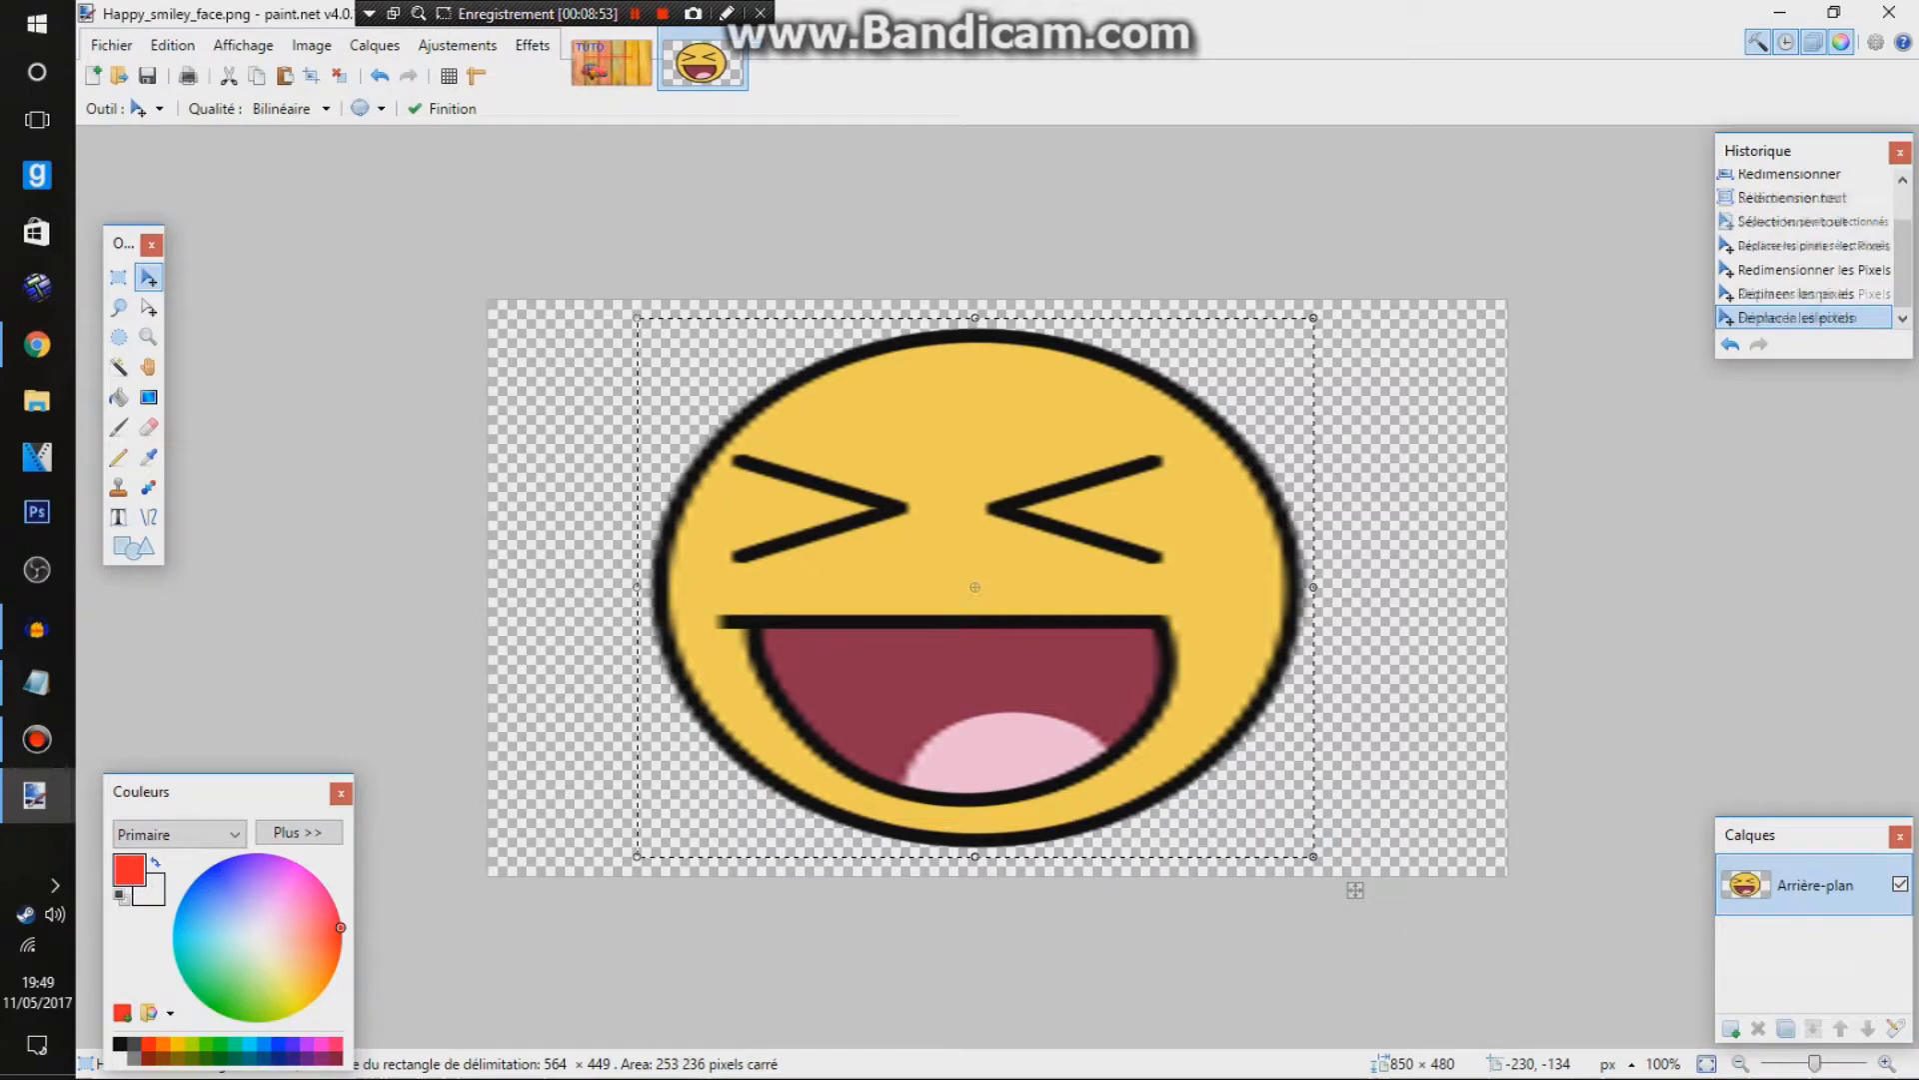
key(Return)
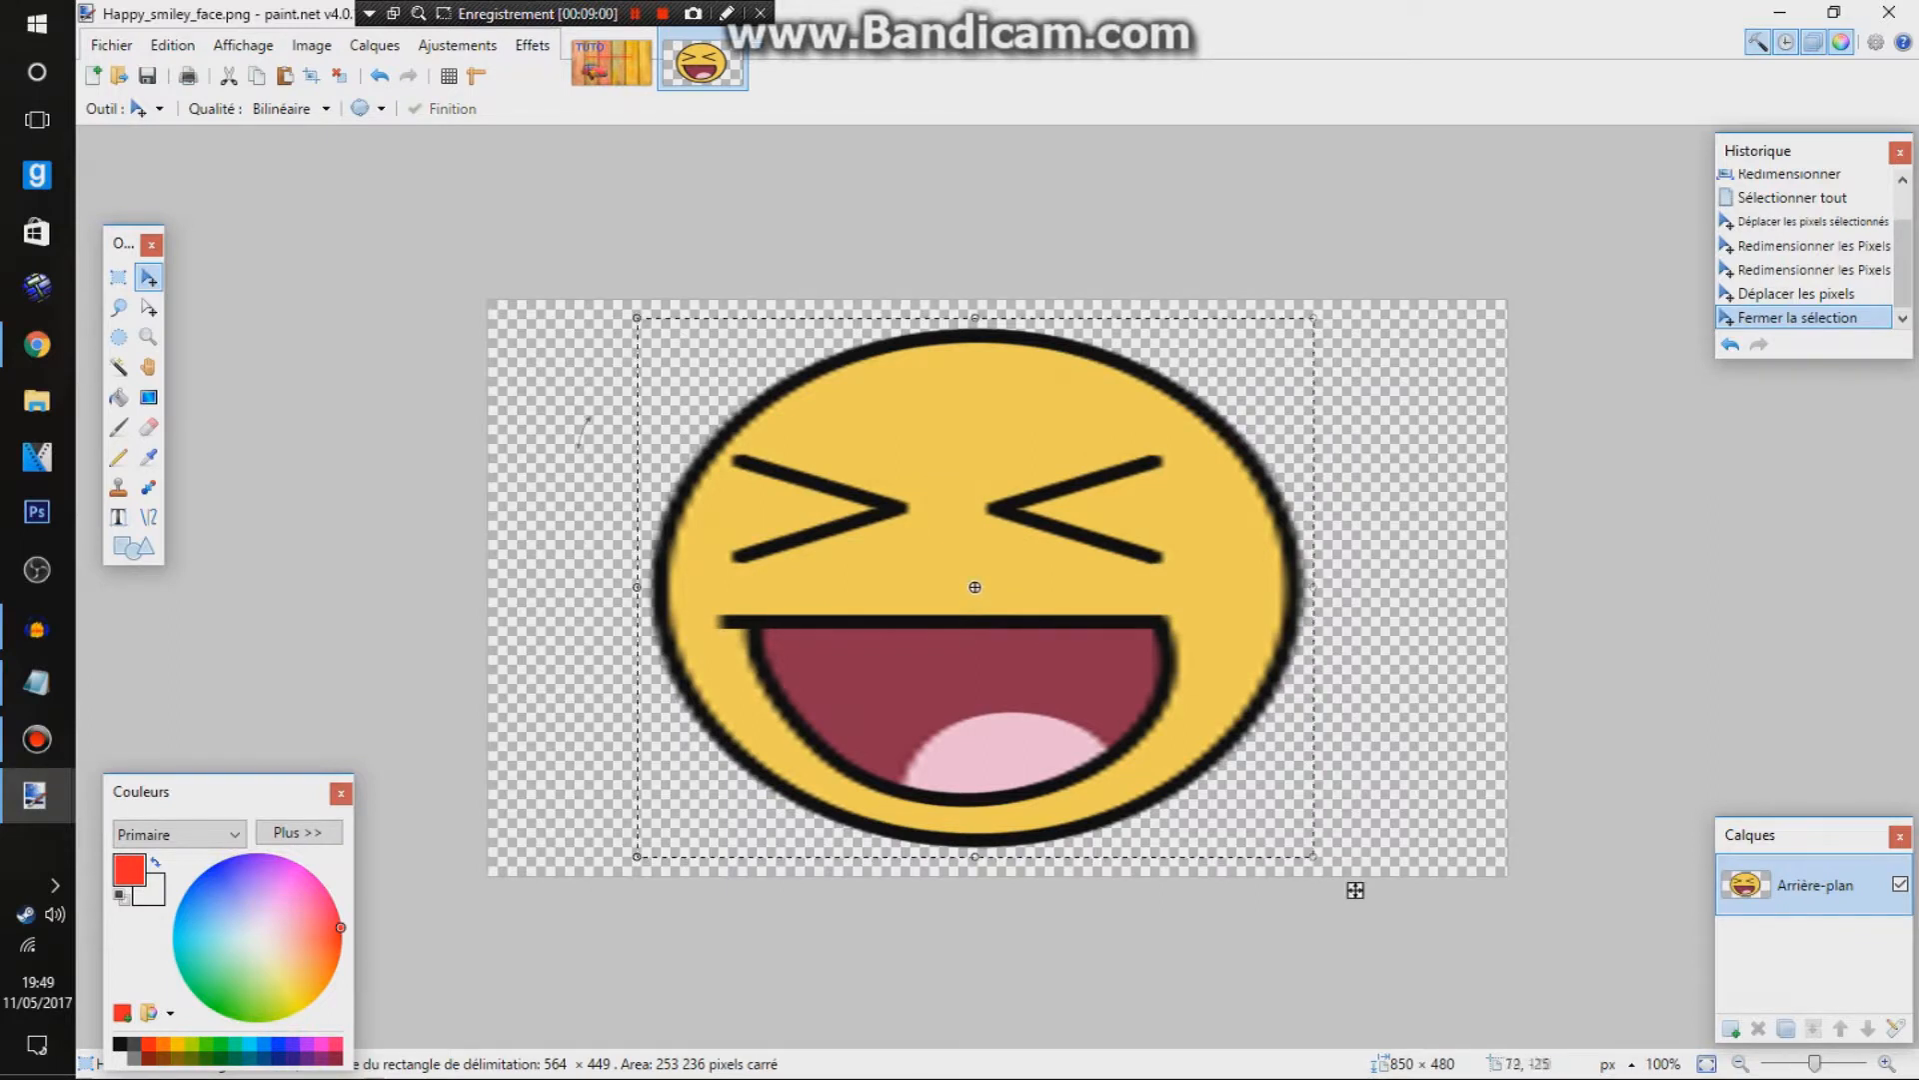
Step: Switch from the smiley image to the open plank thumbnail image
key(ctrl+Tab)
key(ctrl+Tab)
key(ctrl+Tab)
key(ctrl+Tab)
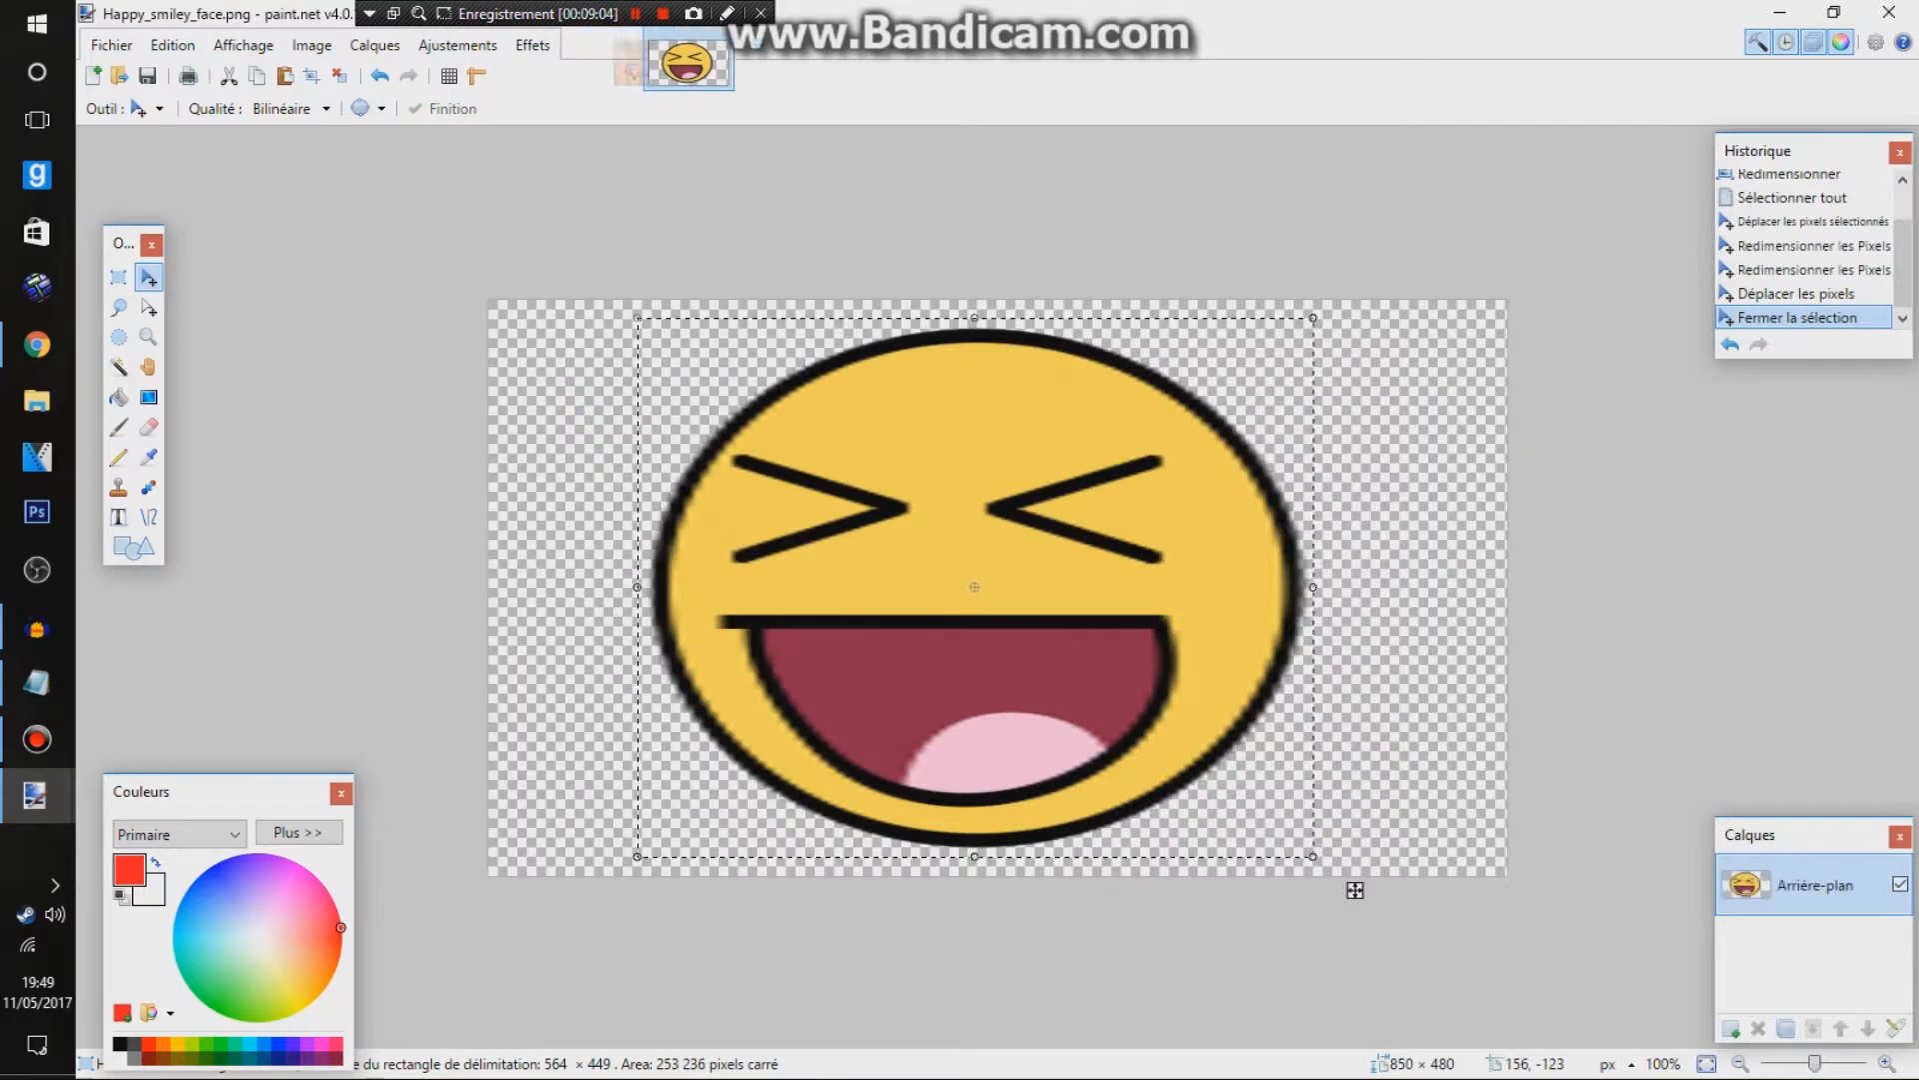
key(ctrl+Tab)
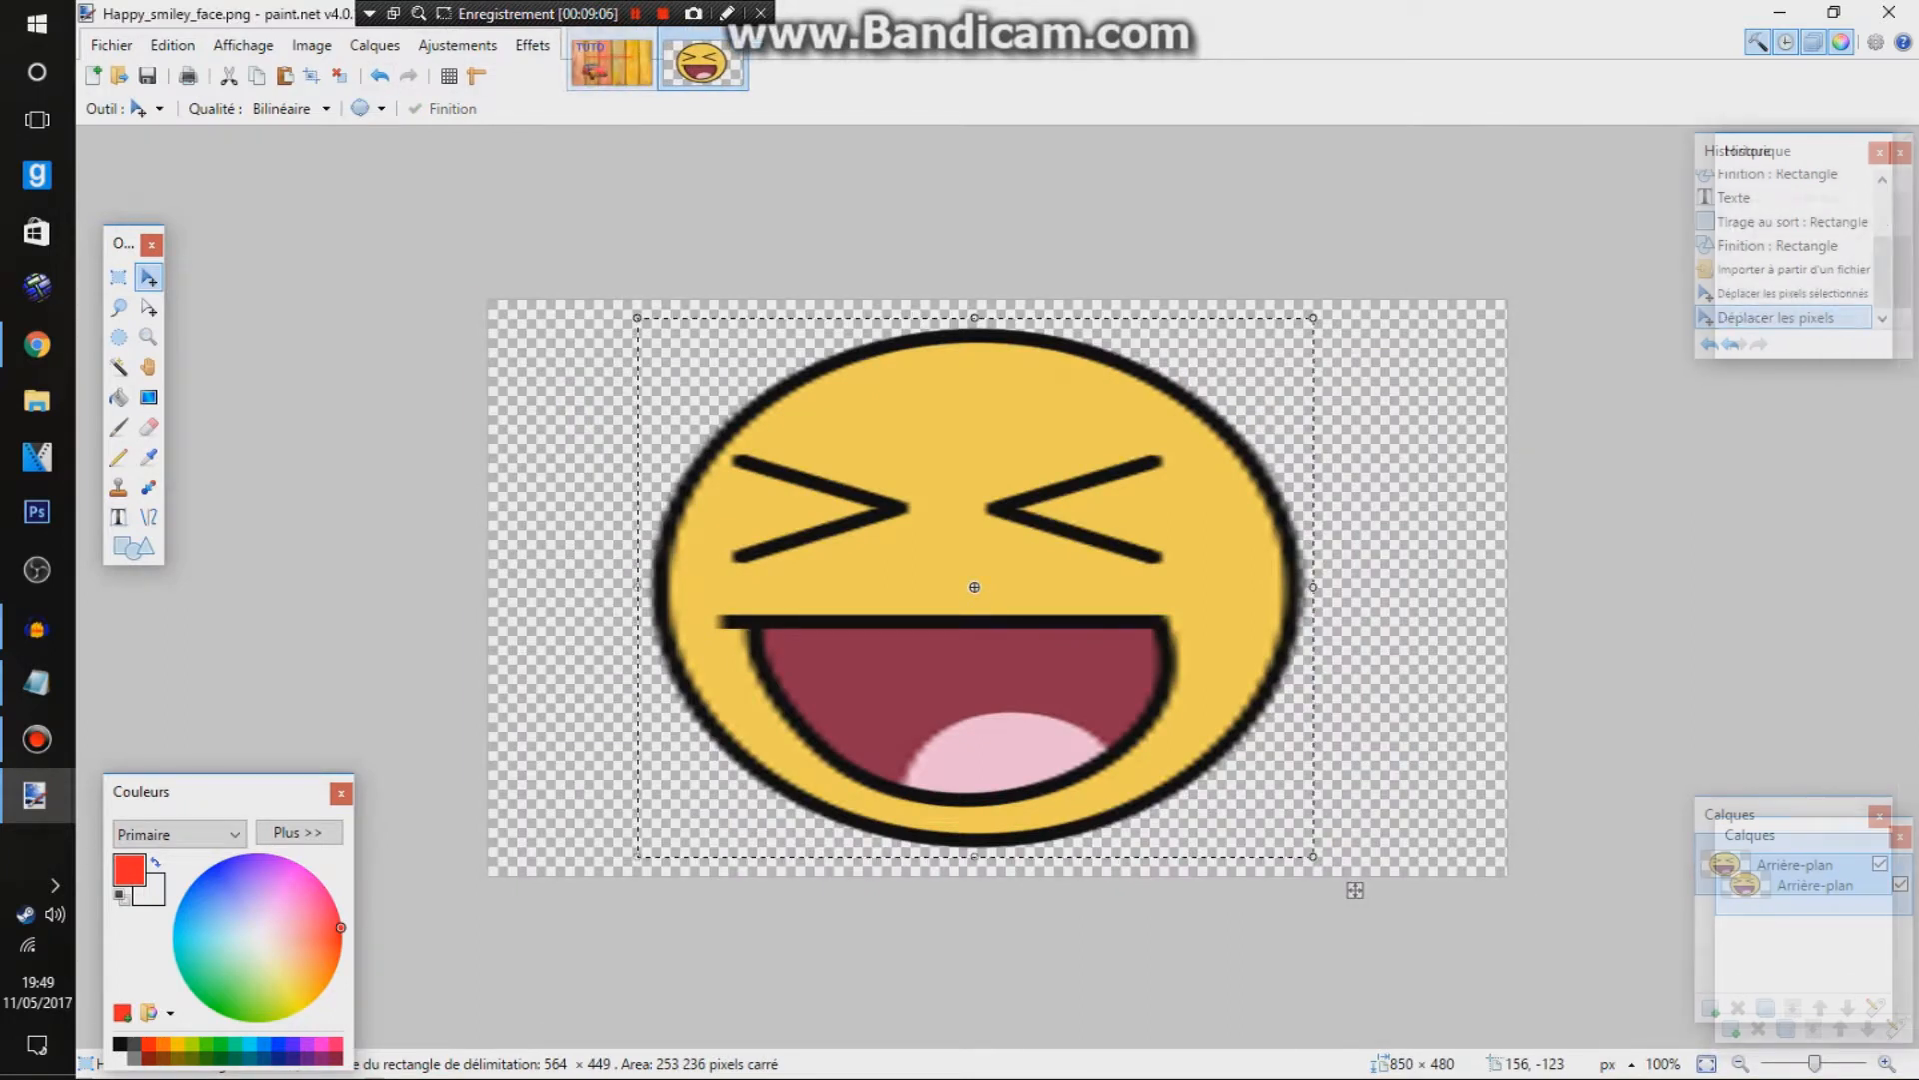
Step: Try to add the smiley picture from Chrome's downloads to the plank thumbnail
click(37, 344)
mouse_move(214, 1053)
mouse_down()
mouse_move(3, 655)
mouse_move(35, 794)
mouse_move(1020, 659)
mouse_up()
click(1028, 649)
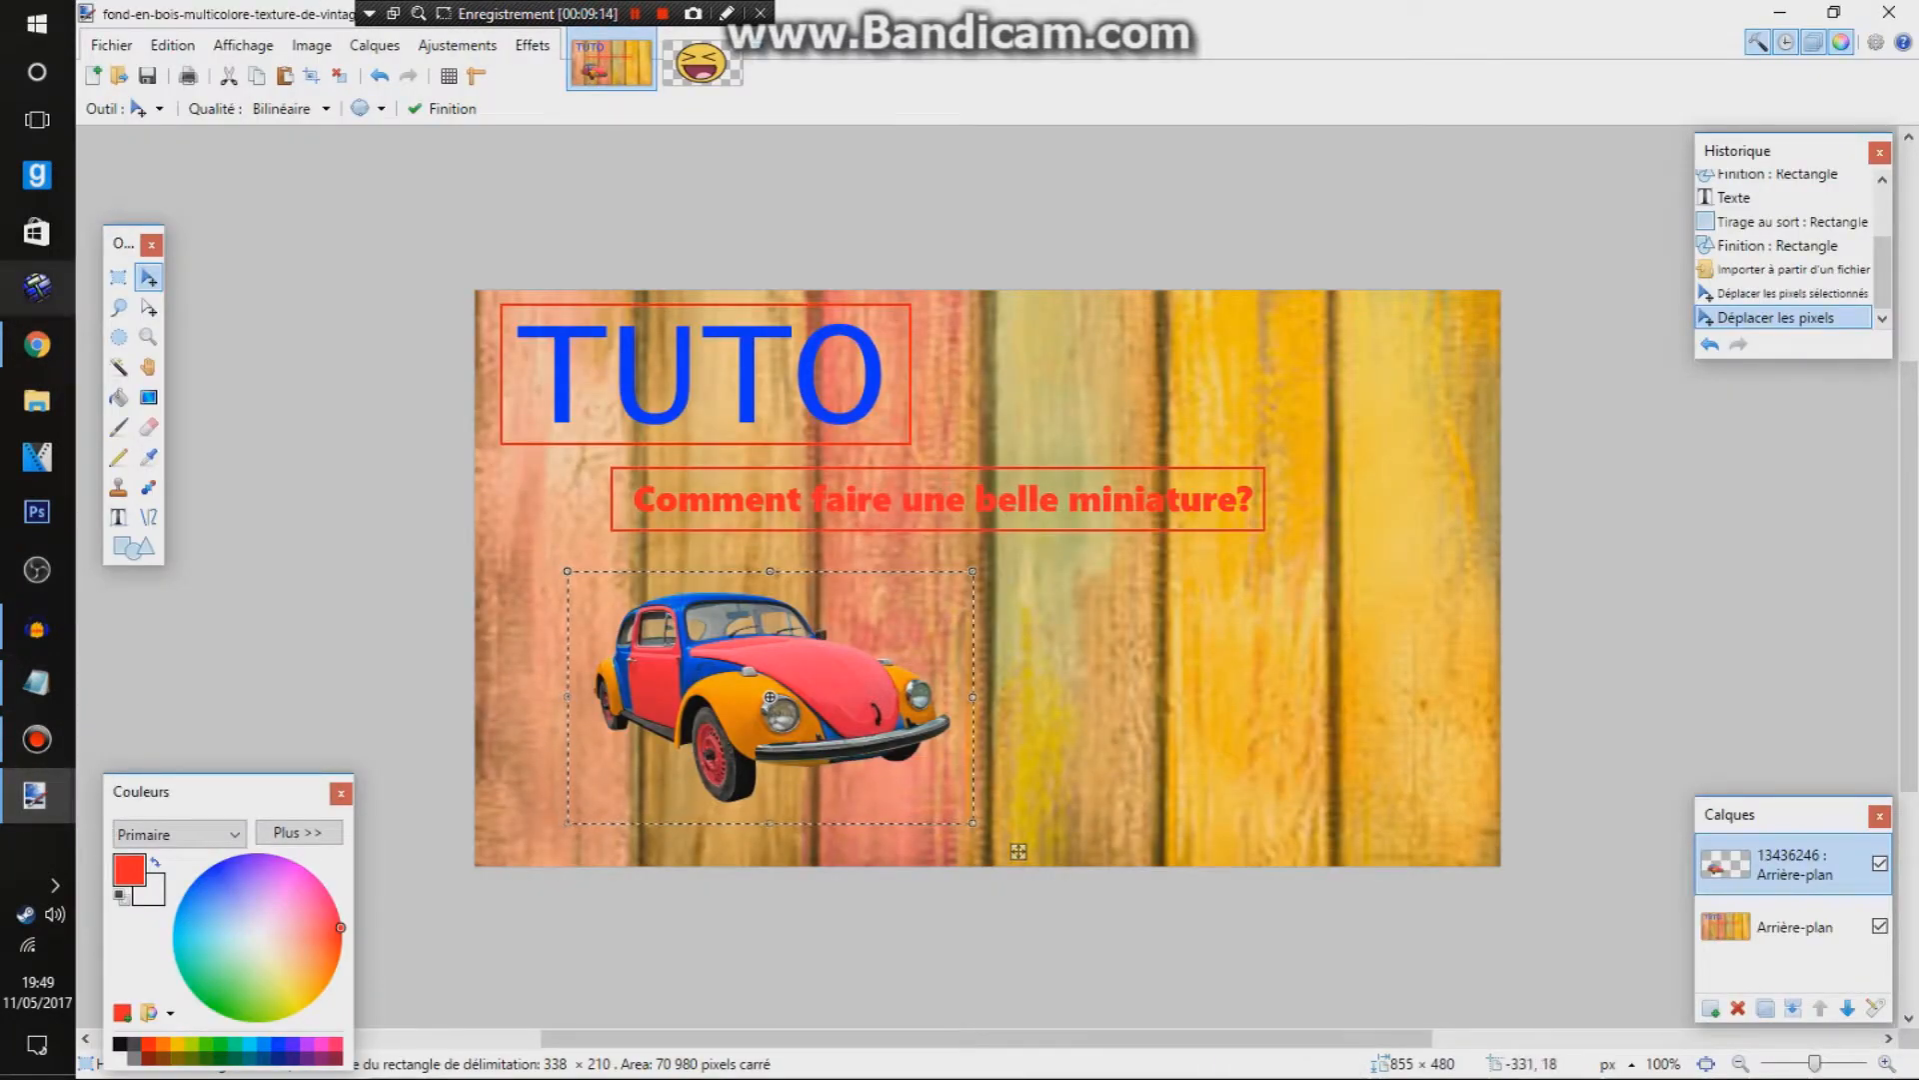
Step: Select the whole thumbnail canvas and import Happy_smiley_face from Chrome's downloads as a new layer
click(118, 277)
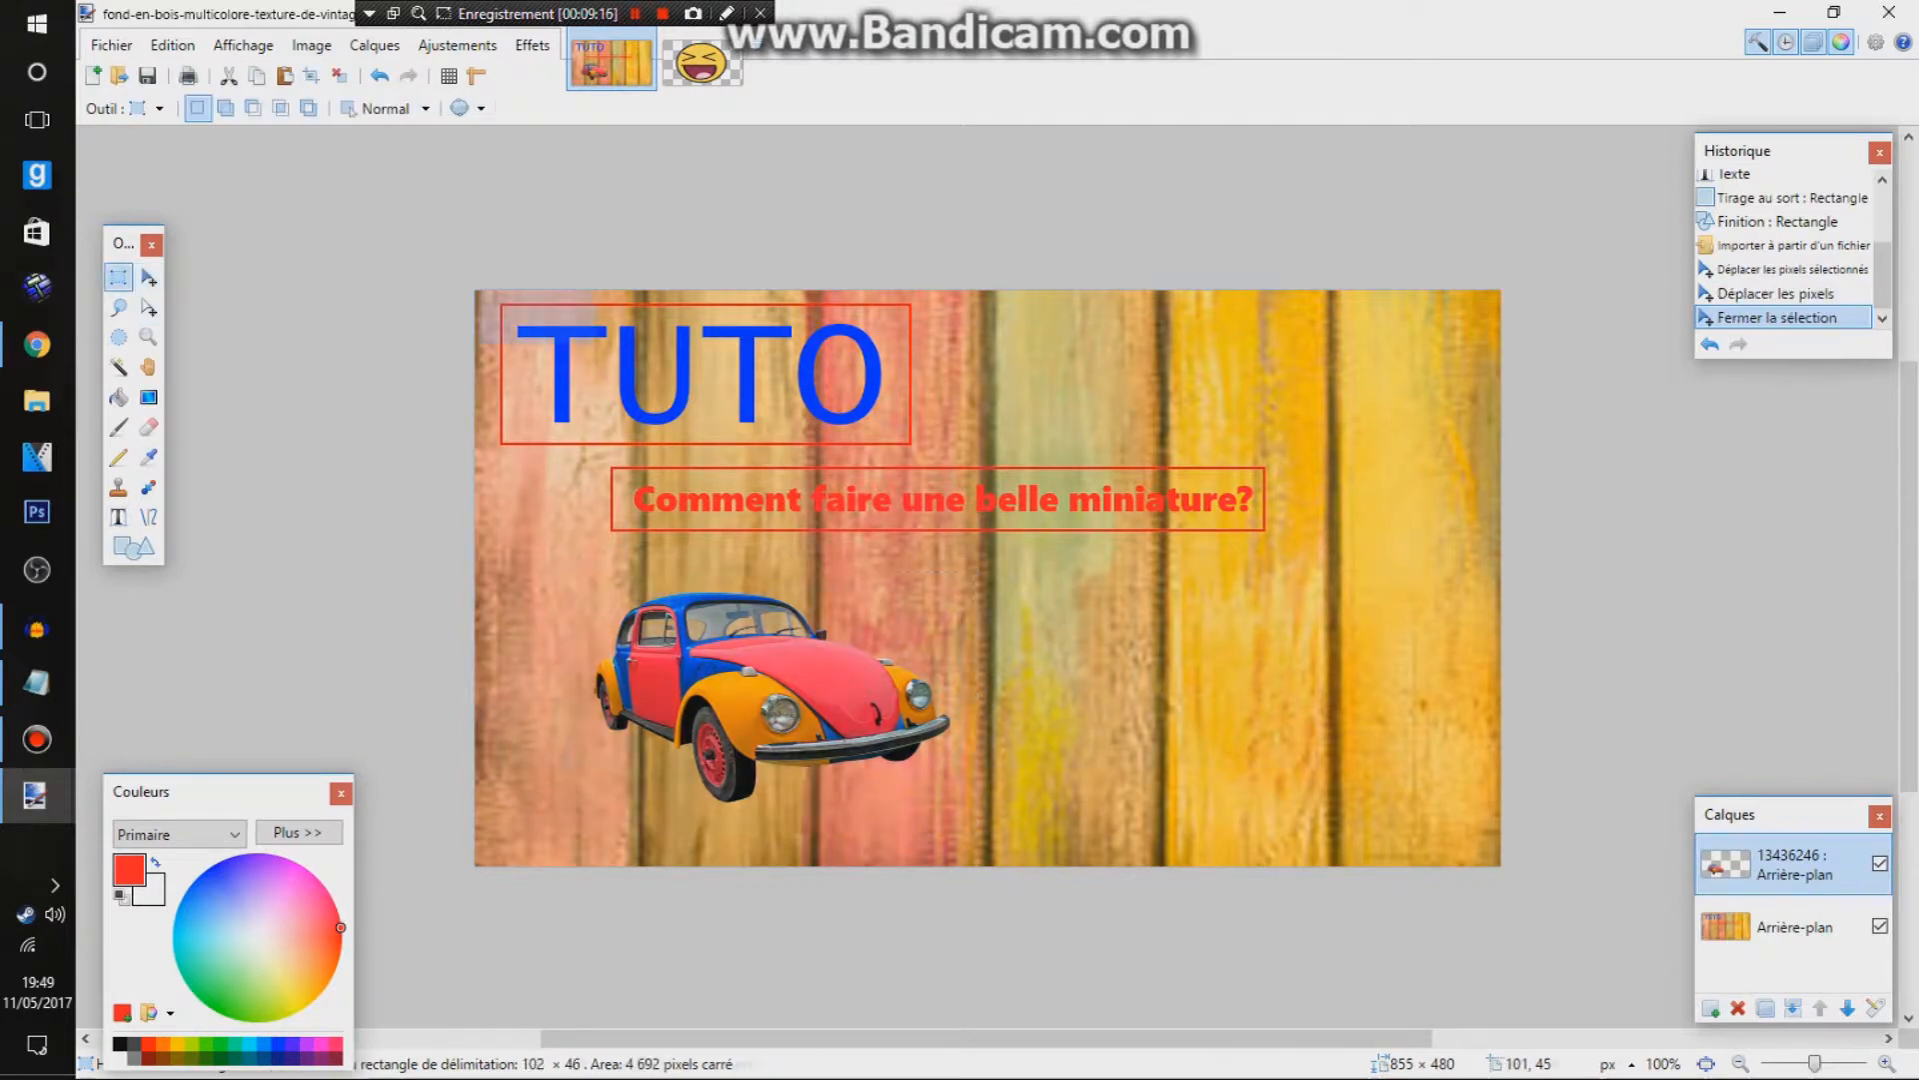
key(ctrl+a)
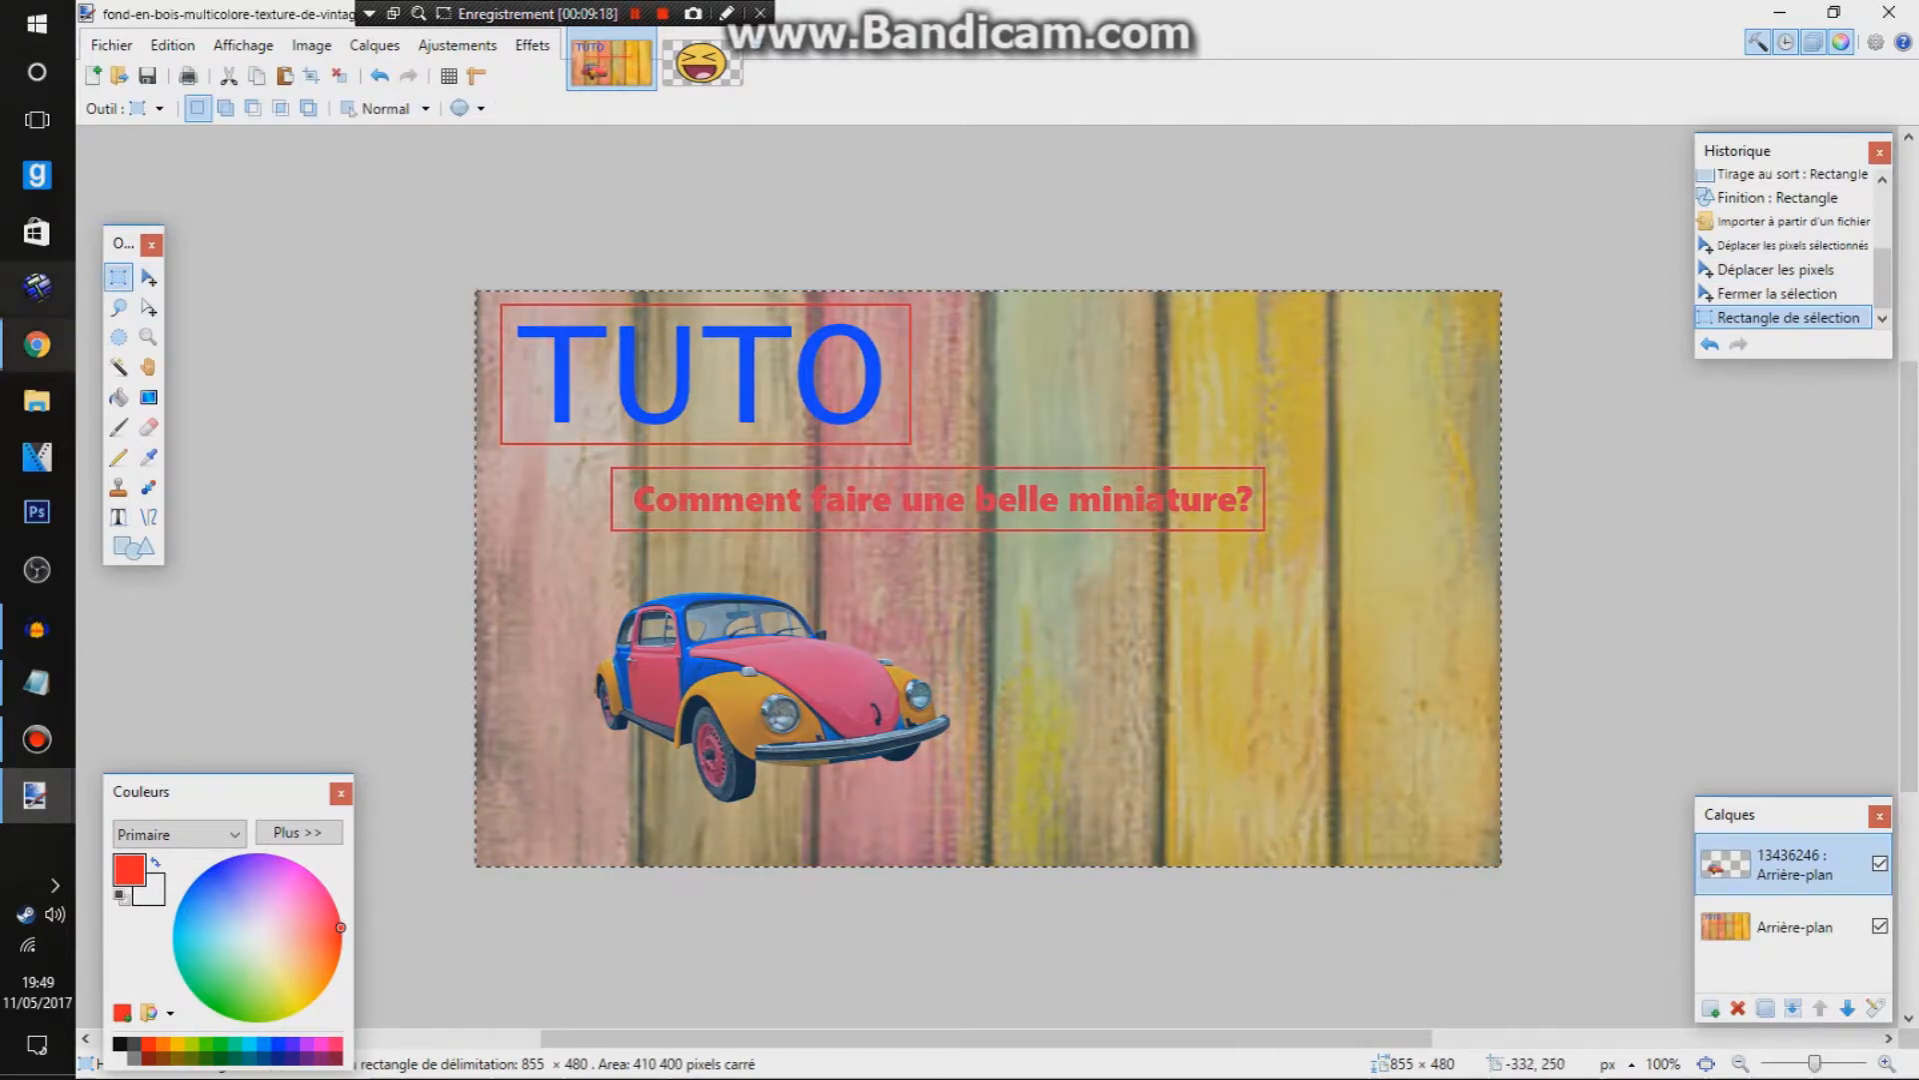
click(37, 344)
mouse_move(200, 1053)
mouse_down()
mouse_move(16, 632)
mouse_move(35, 794)
mouse_move(600, 600)
mouse_move(900, 600)
mouse_up()
click(932, 622)
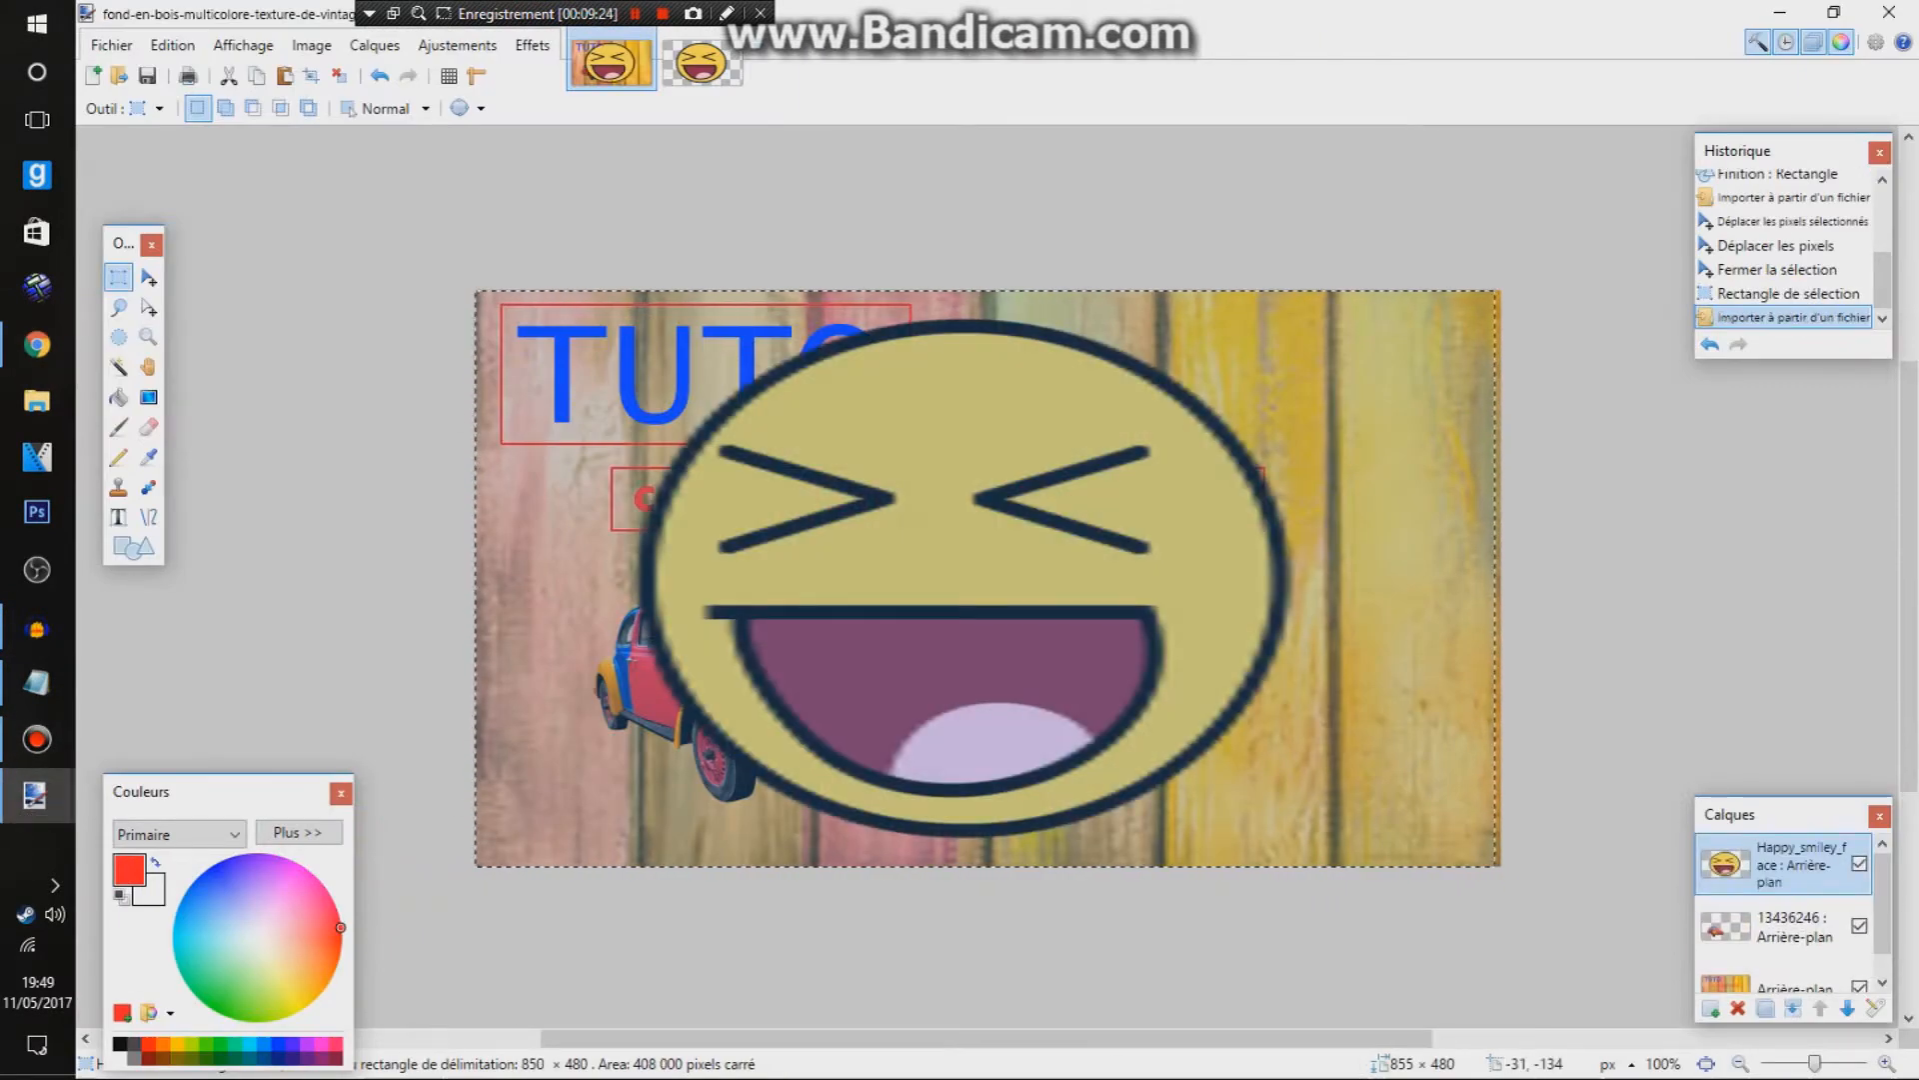
Step: Scale the smiley layer down to about 346 × 255 pixels and place it beside the car, below the framed subtitle
click(149, 277)
drag(479, 293, 1077, 558)
drag(1538, 898, 1495, 885)
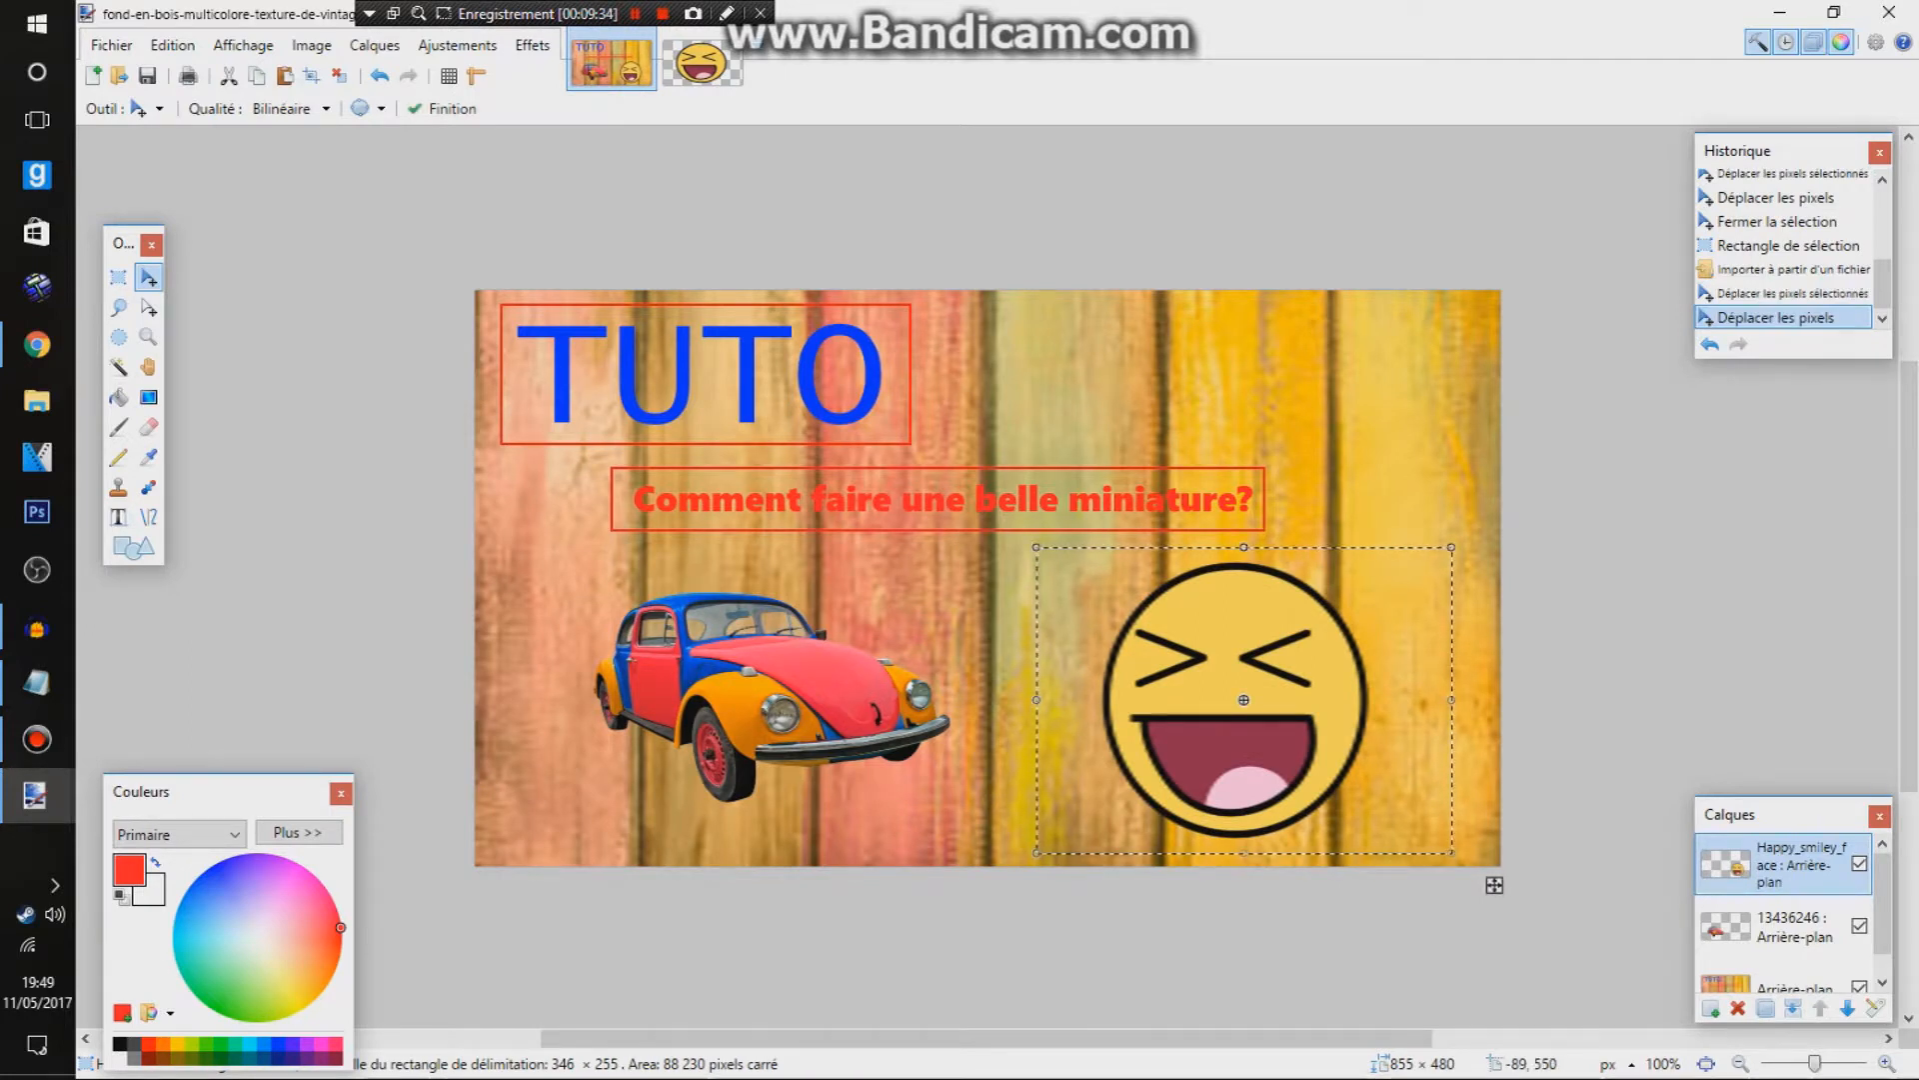
Step: Try to draw a blue rectangle outline with a brush width of 2 around the thumbnail
key(o)
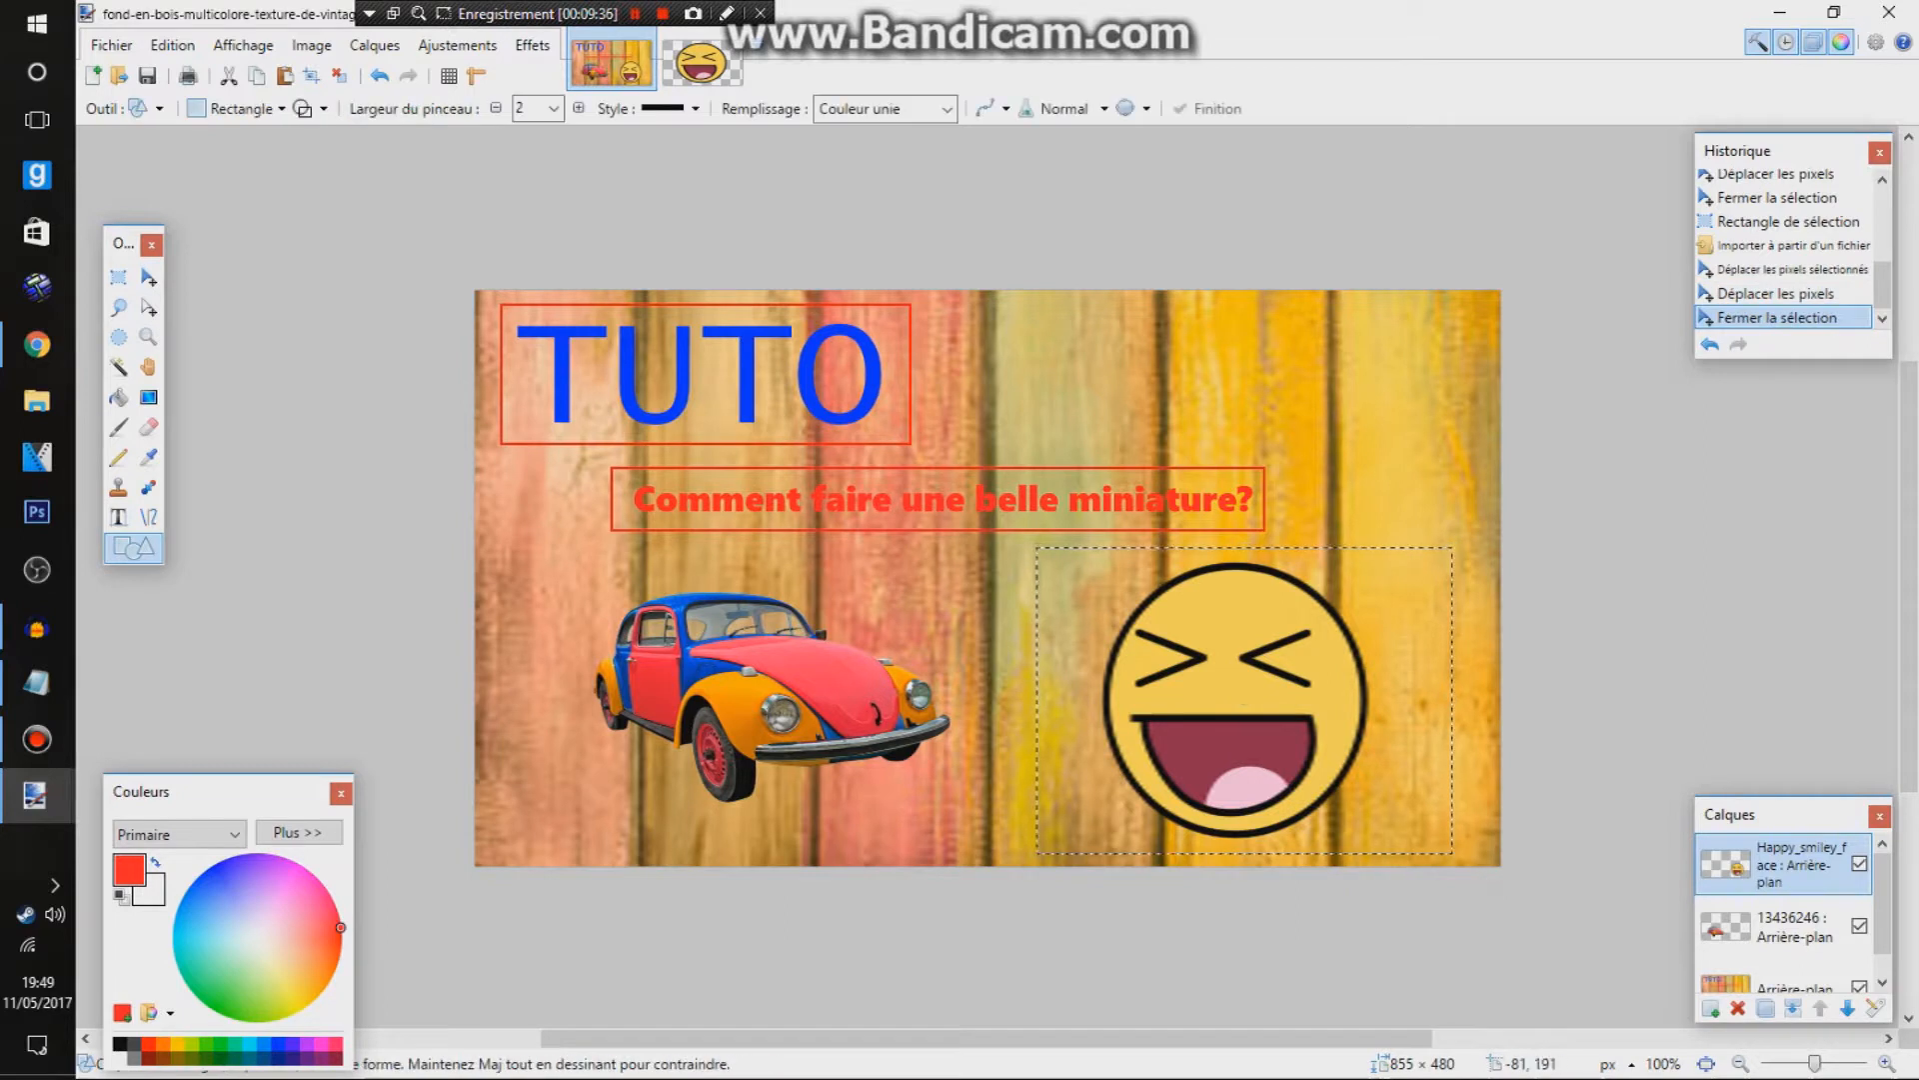
click(244, 855)
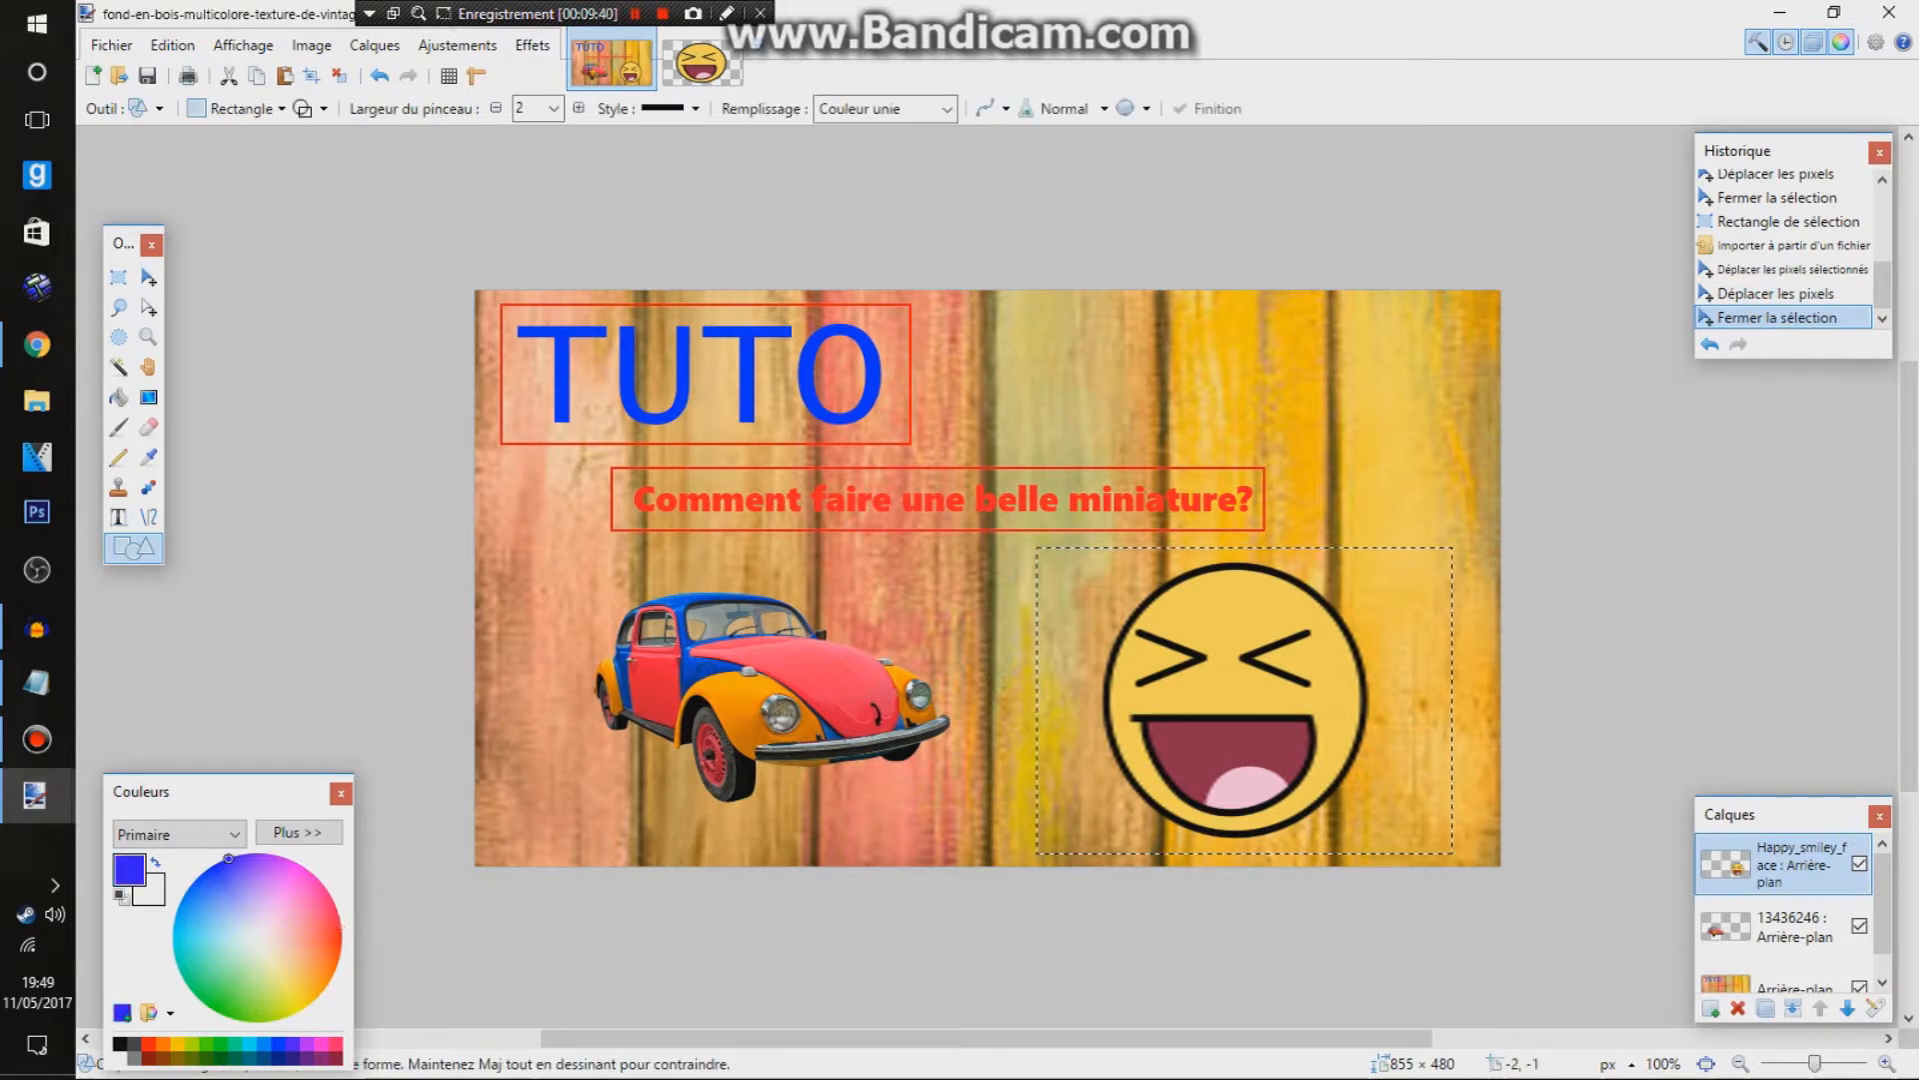
drag(1489, 840, 0, 354)
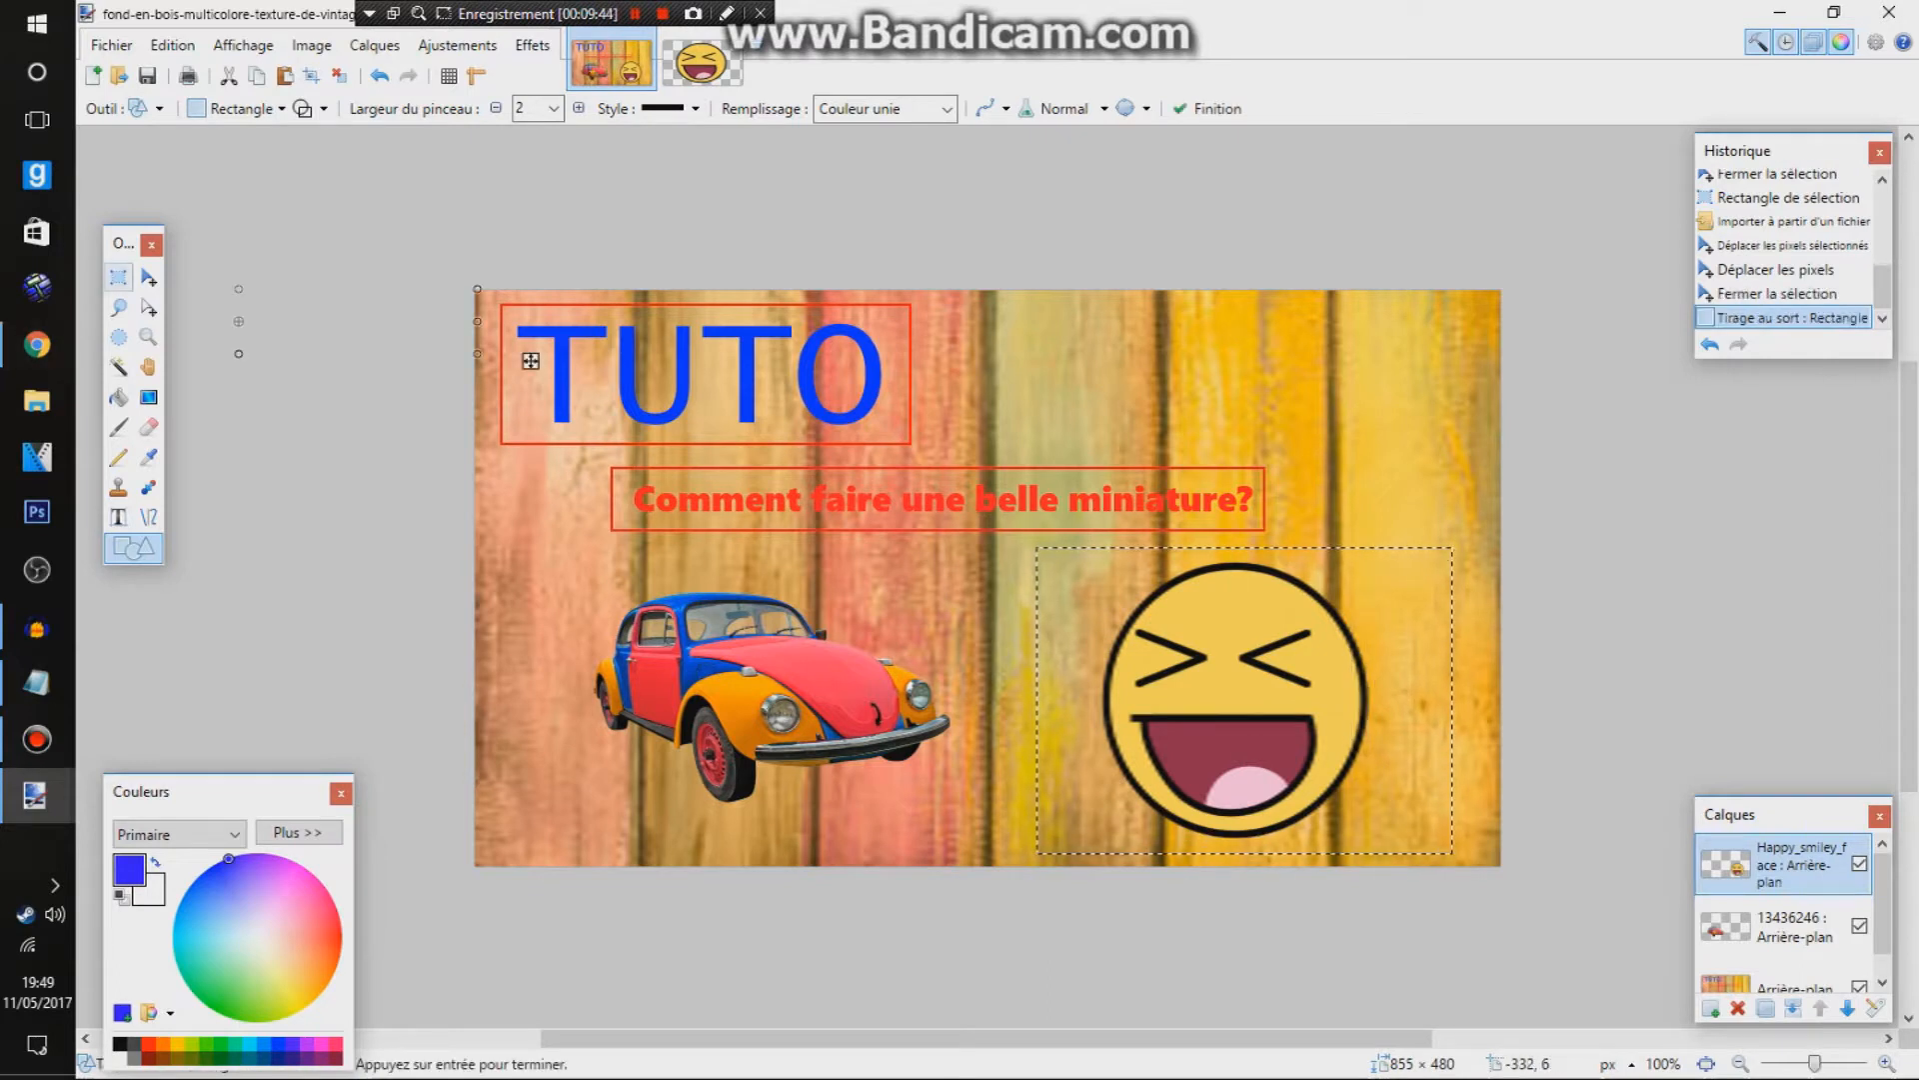
Step: Select the whole 855 × 480 canvas and draw a blue rectangle outline along its edges with a brush width of 5
click(118, 278)
drag(470, 286, 1700, 960)
drag(1498, 849, 1498, 849)
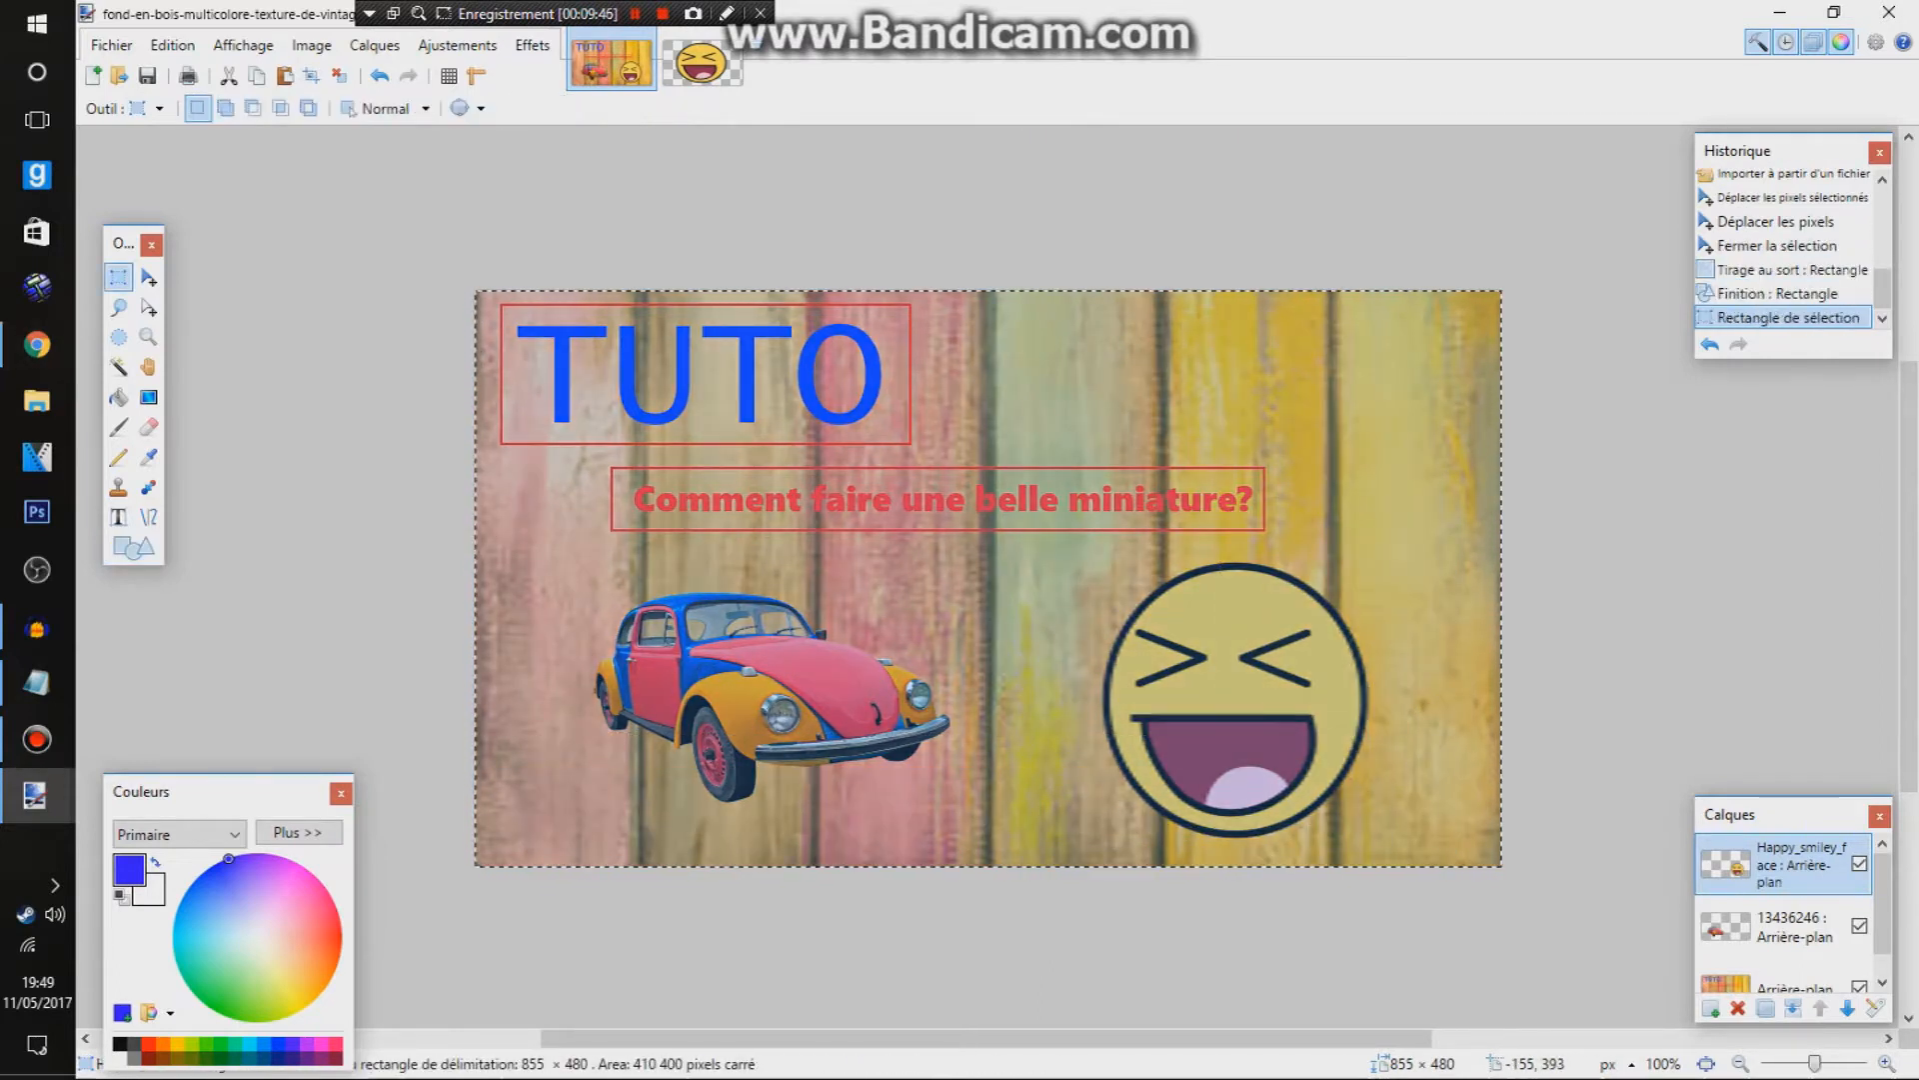
key(o)
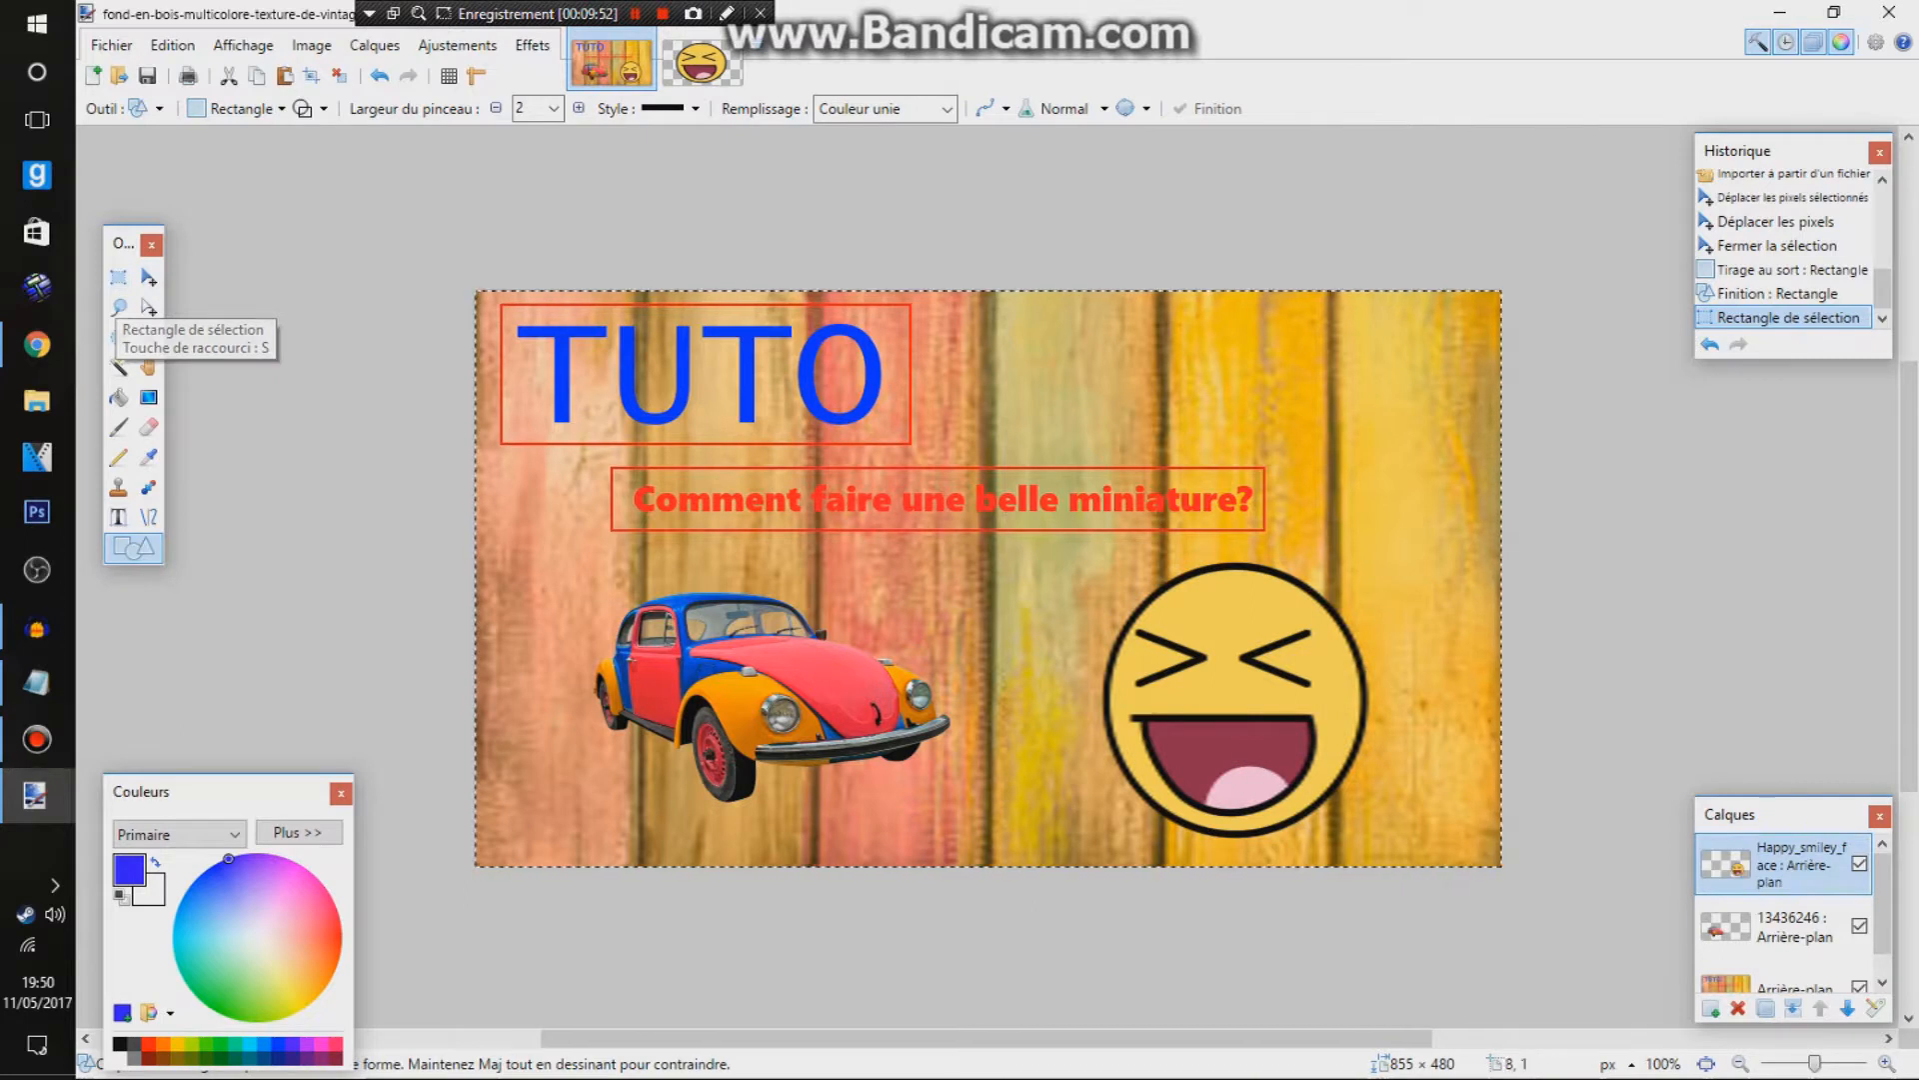
mouse_move(478, 293)
mouse_down()
mouse_move(994, 565)
mouse_move(1299, 850)
mouse_move(1500, 866)
mouse_up()
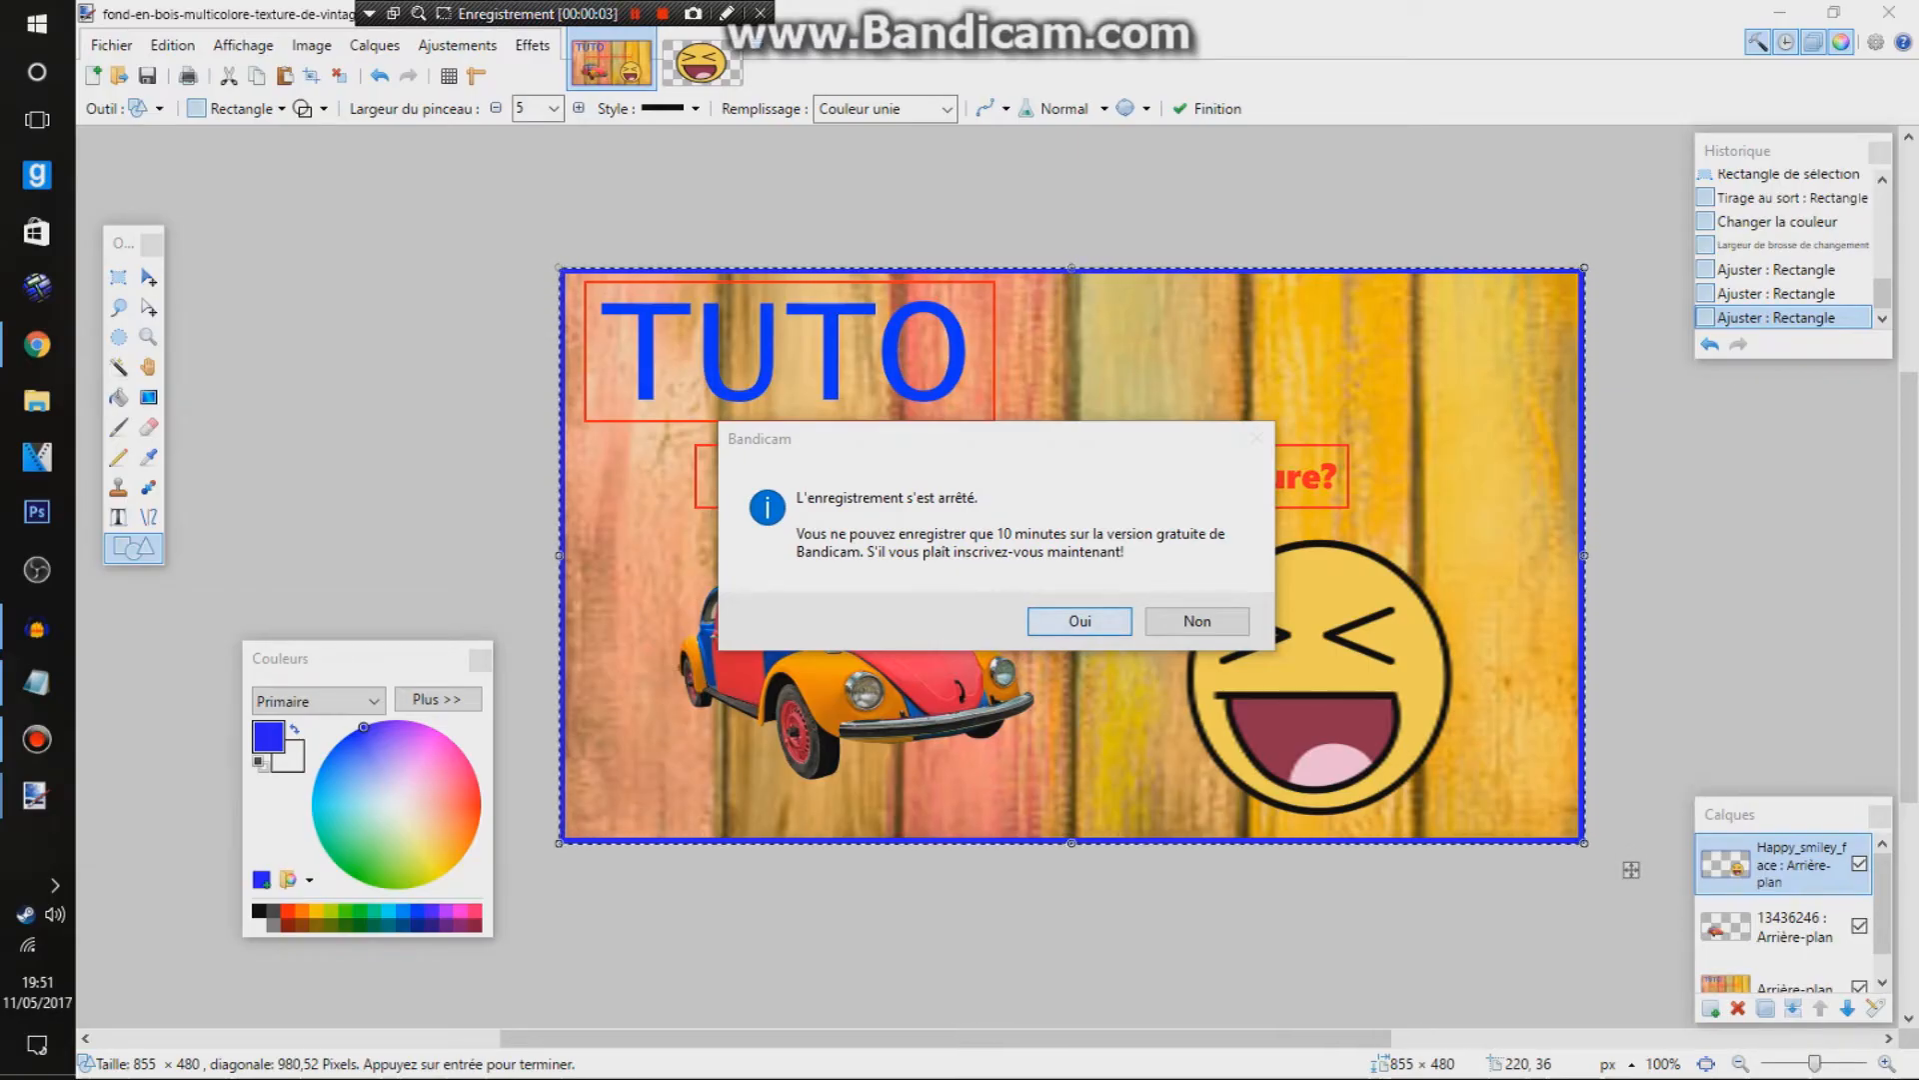
Step: Dismiss the Bandicam recording notice and registration window, and finalize the blue rectangle frame
key(Return)
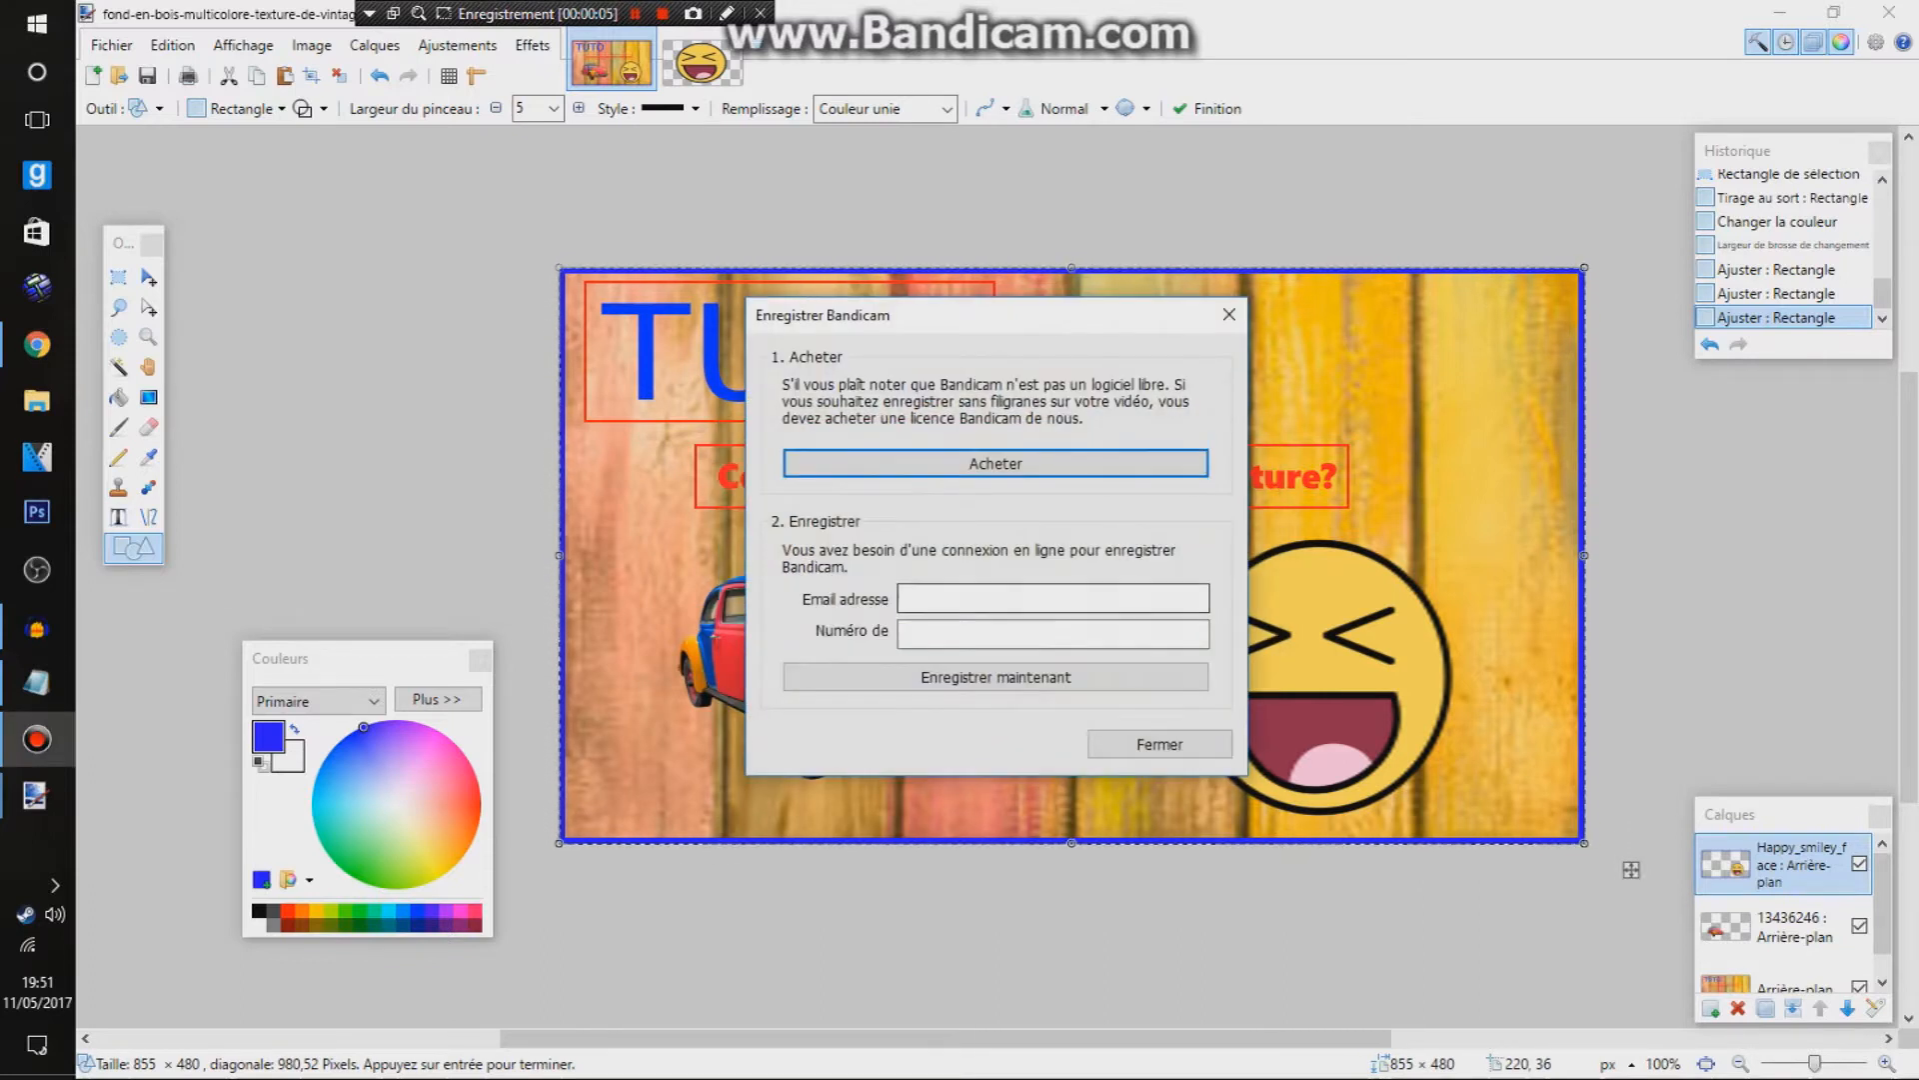
click(1219, 316)
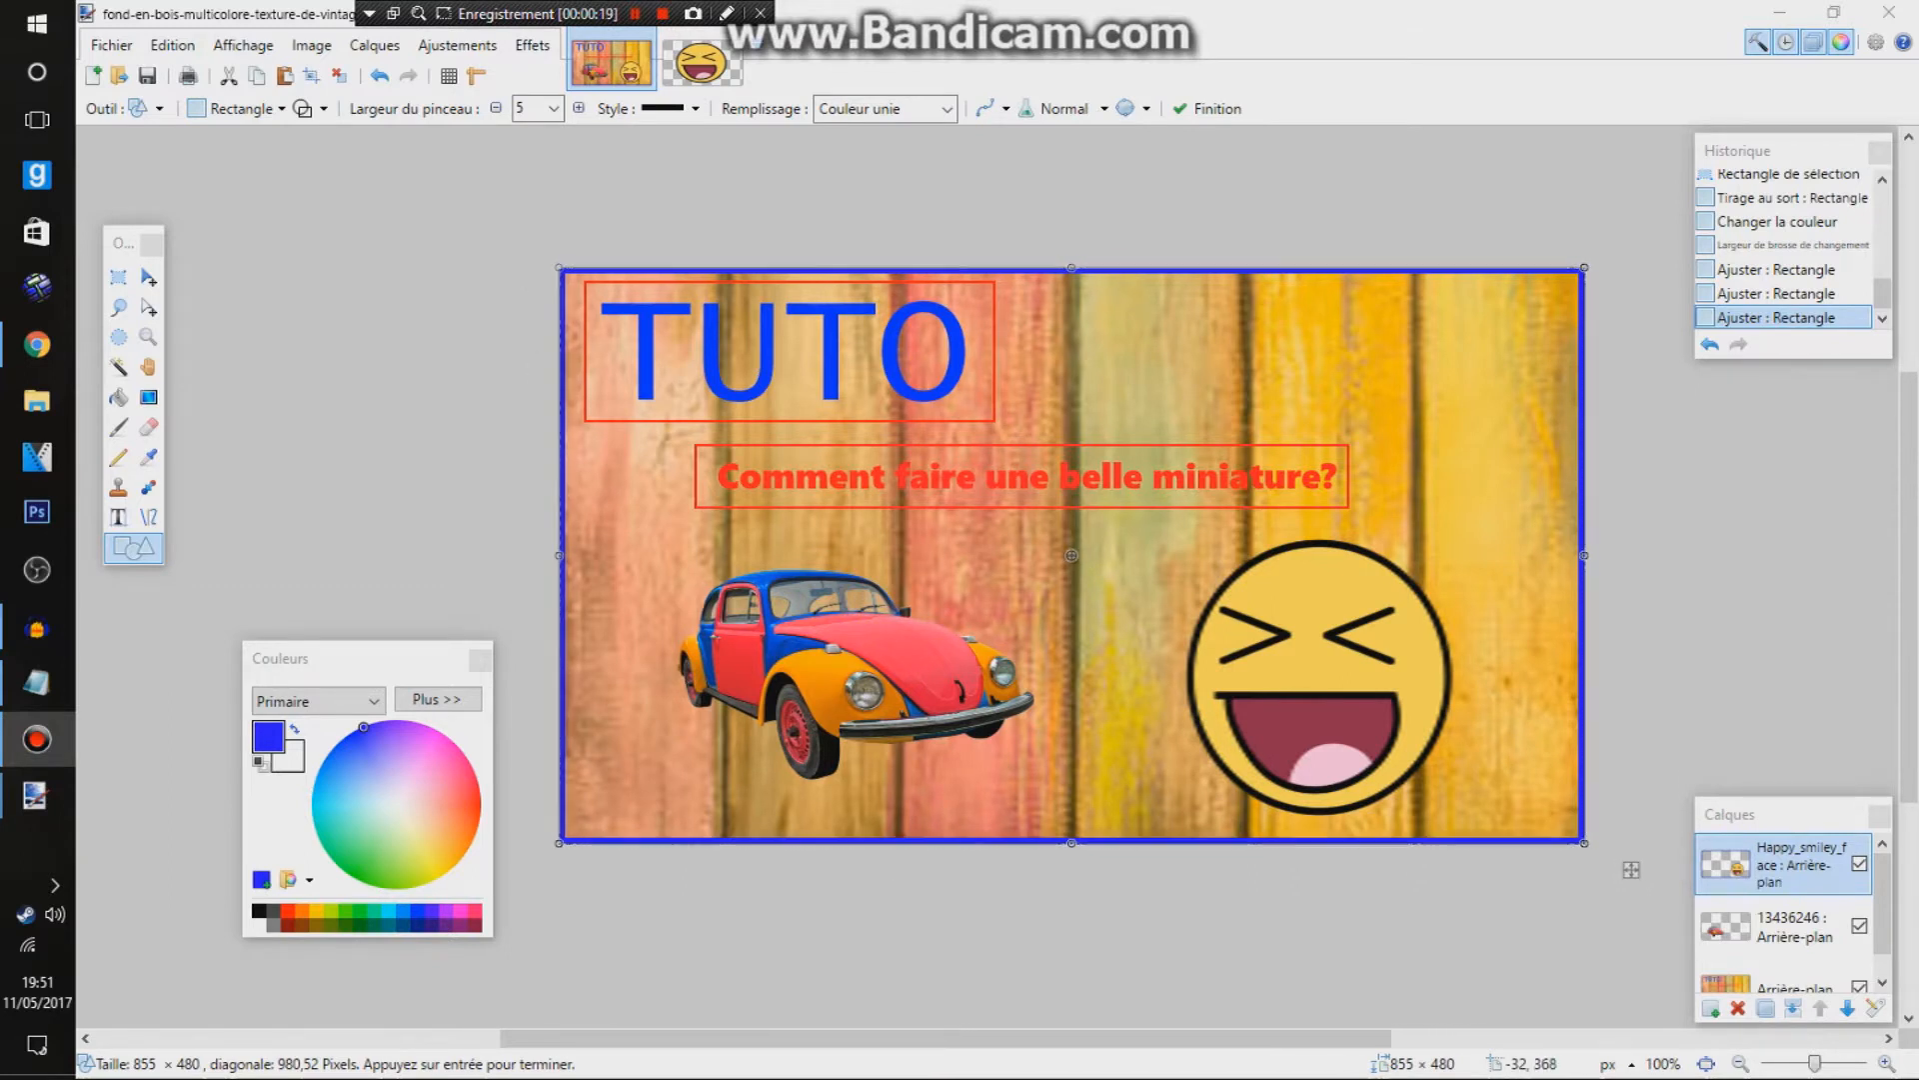
click(182, 516)
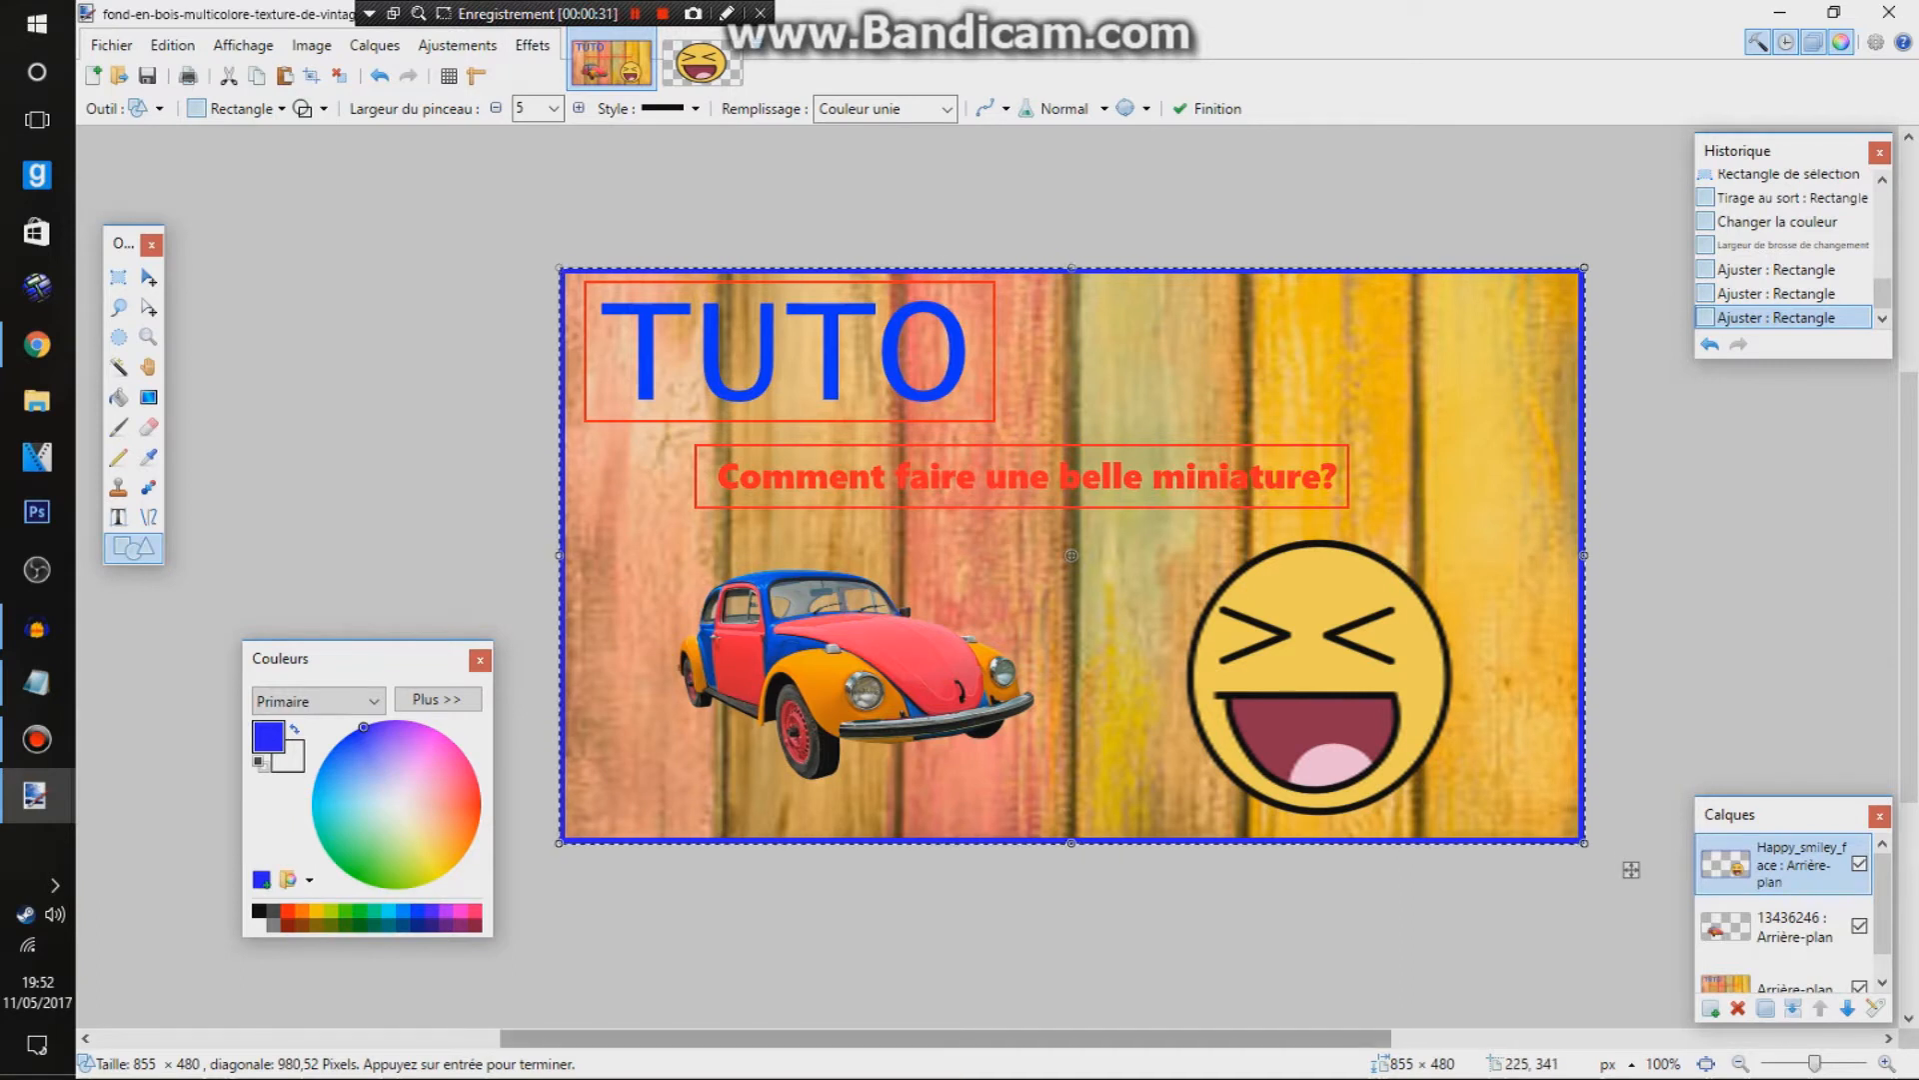
key(Return)
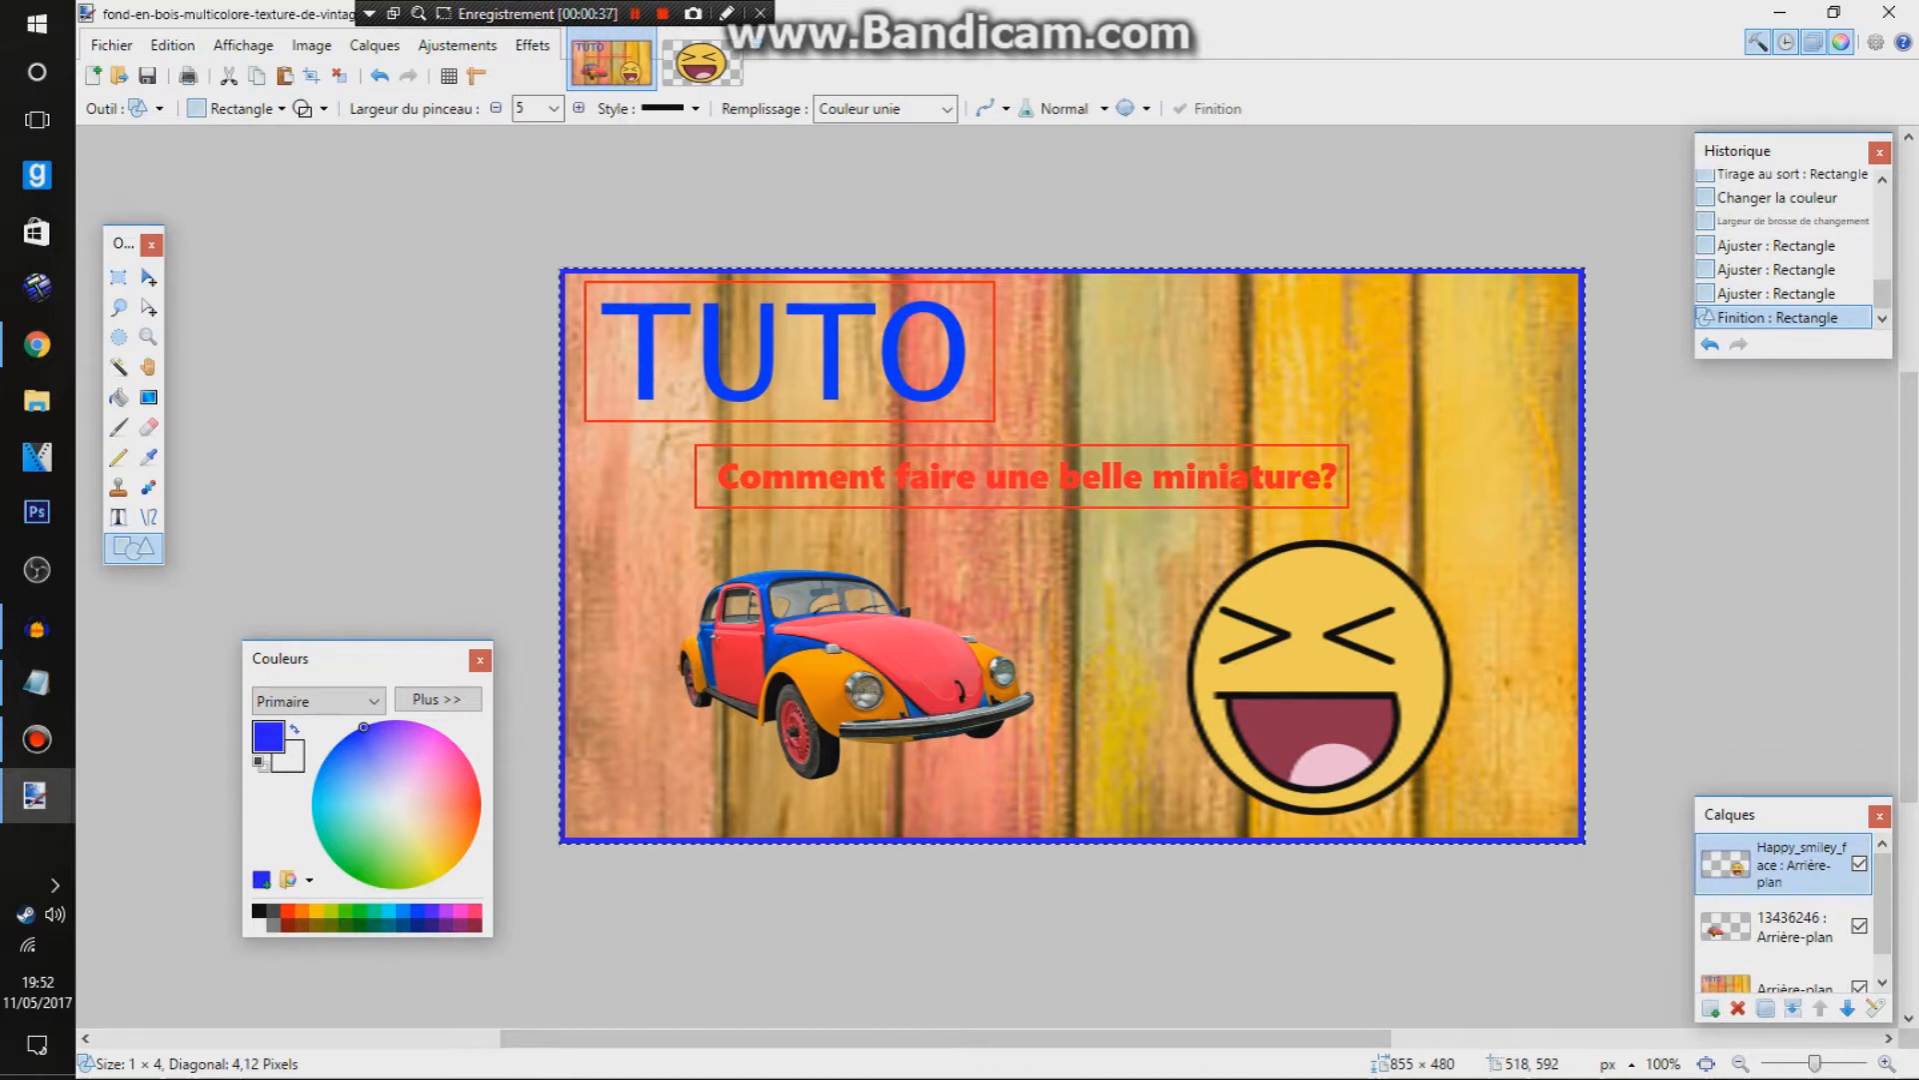
Step: Check the thumbnail's target resolution in the Notepad file reso, and close the file
click(1181, 974)
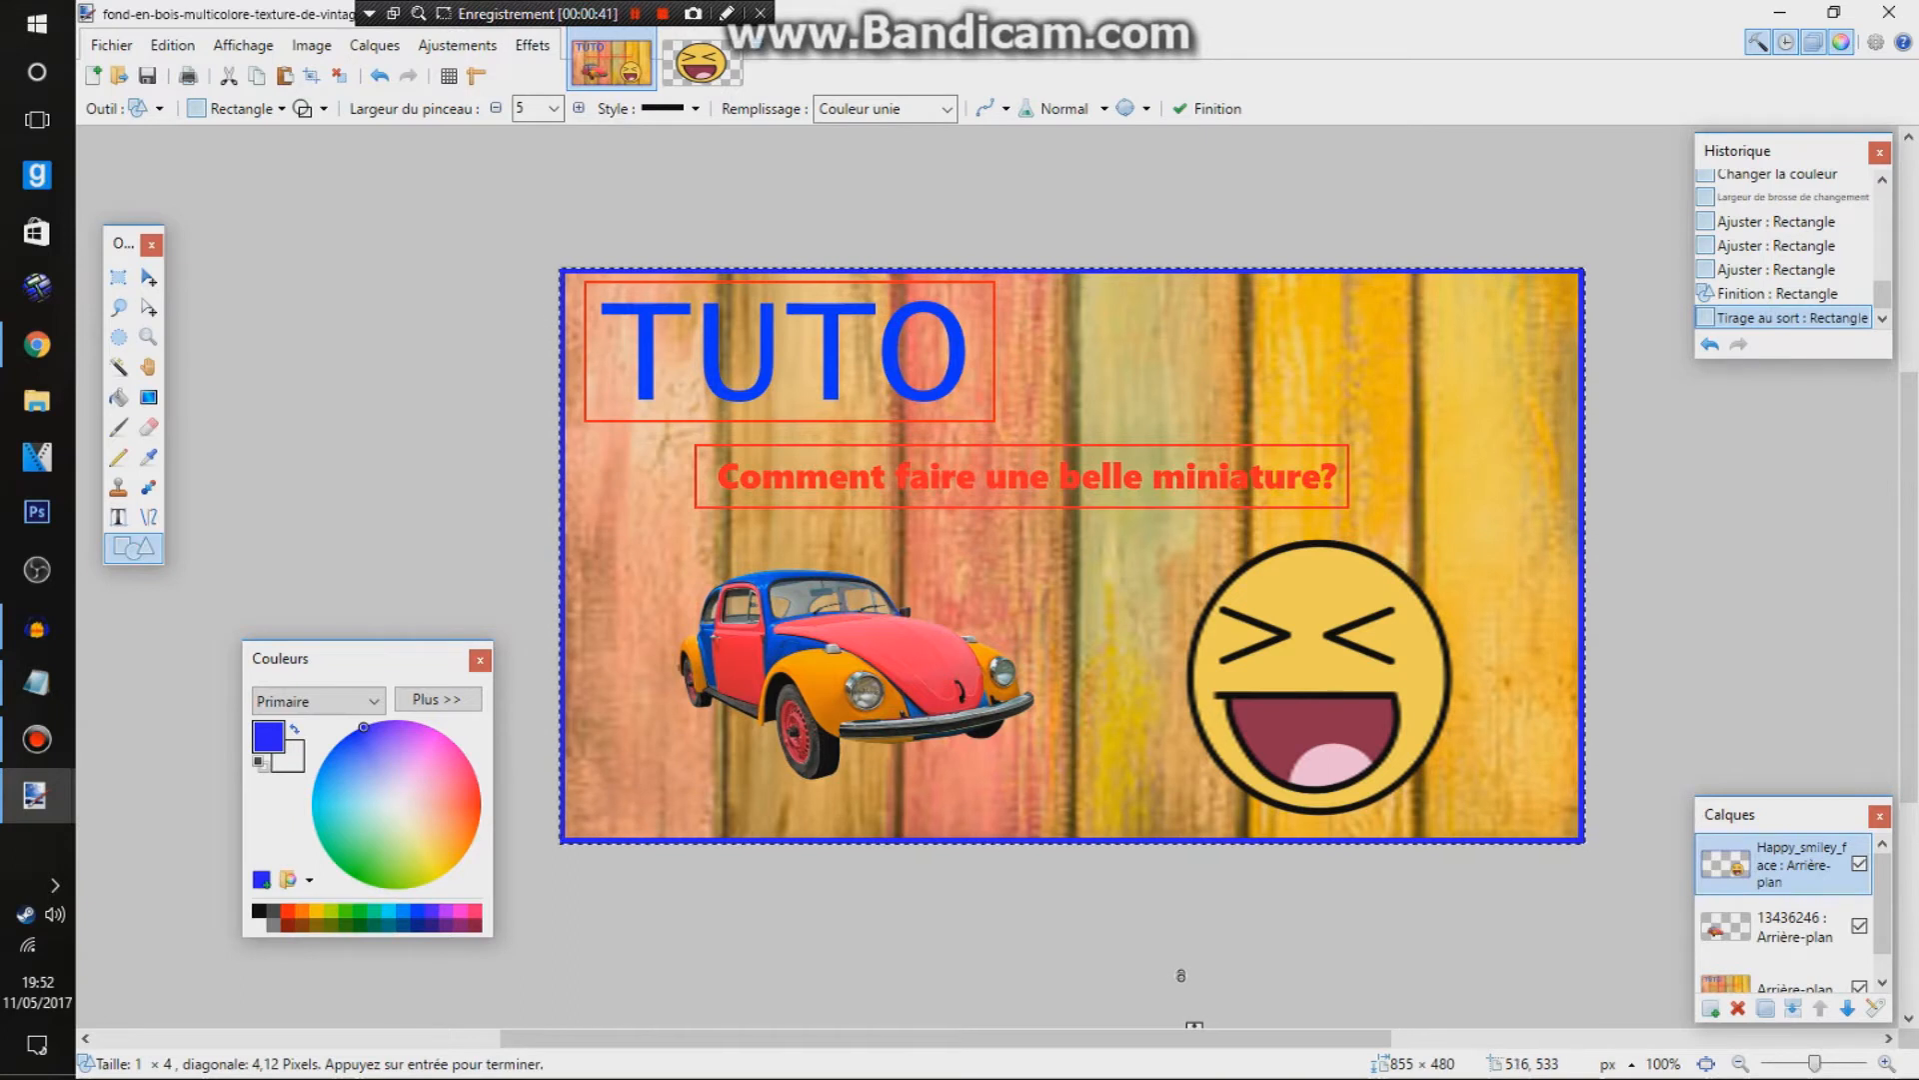
click(35, 683)
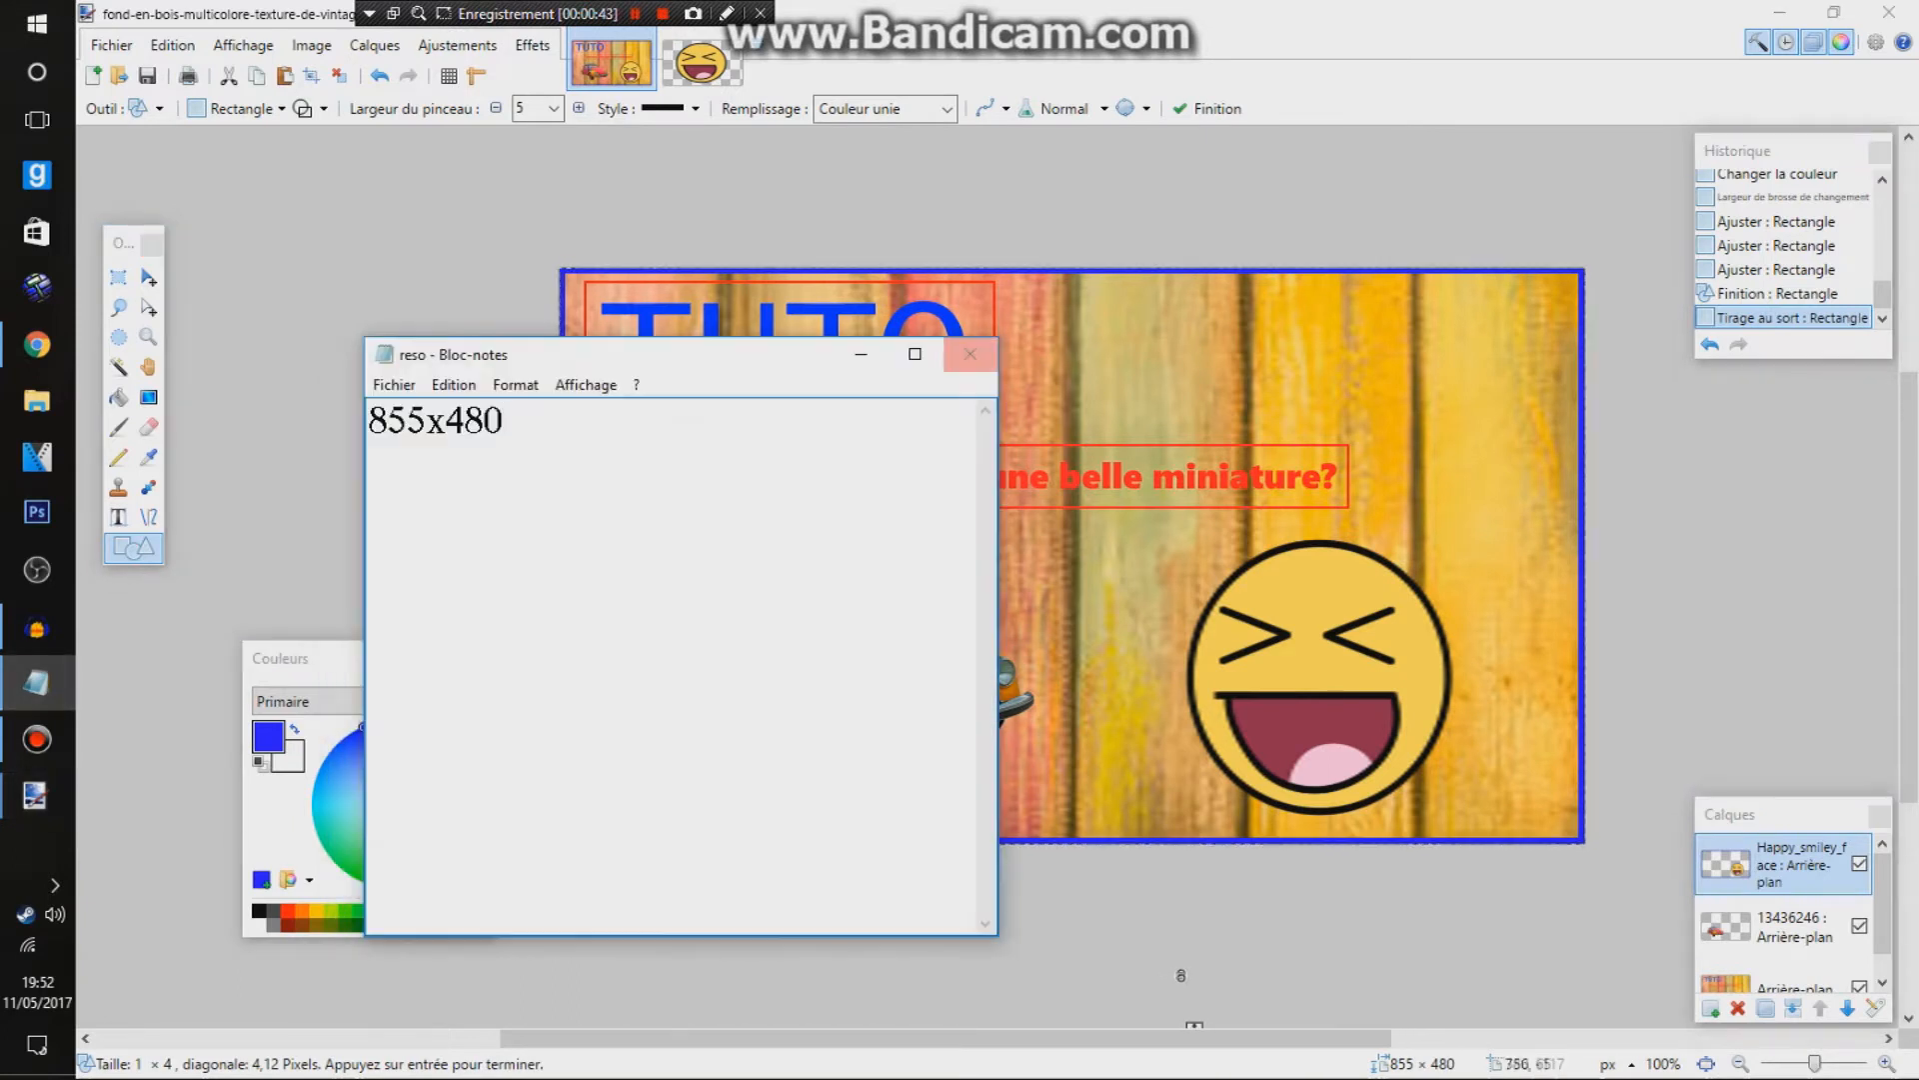
click(970, 354)
Step: Open the save dialog for the thumbnail in the Images folder, set the file type to JPEG and look through the existing images
click(1000, 565)
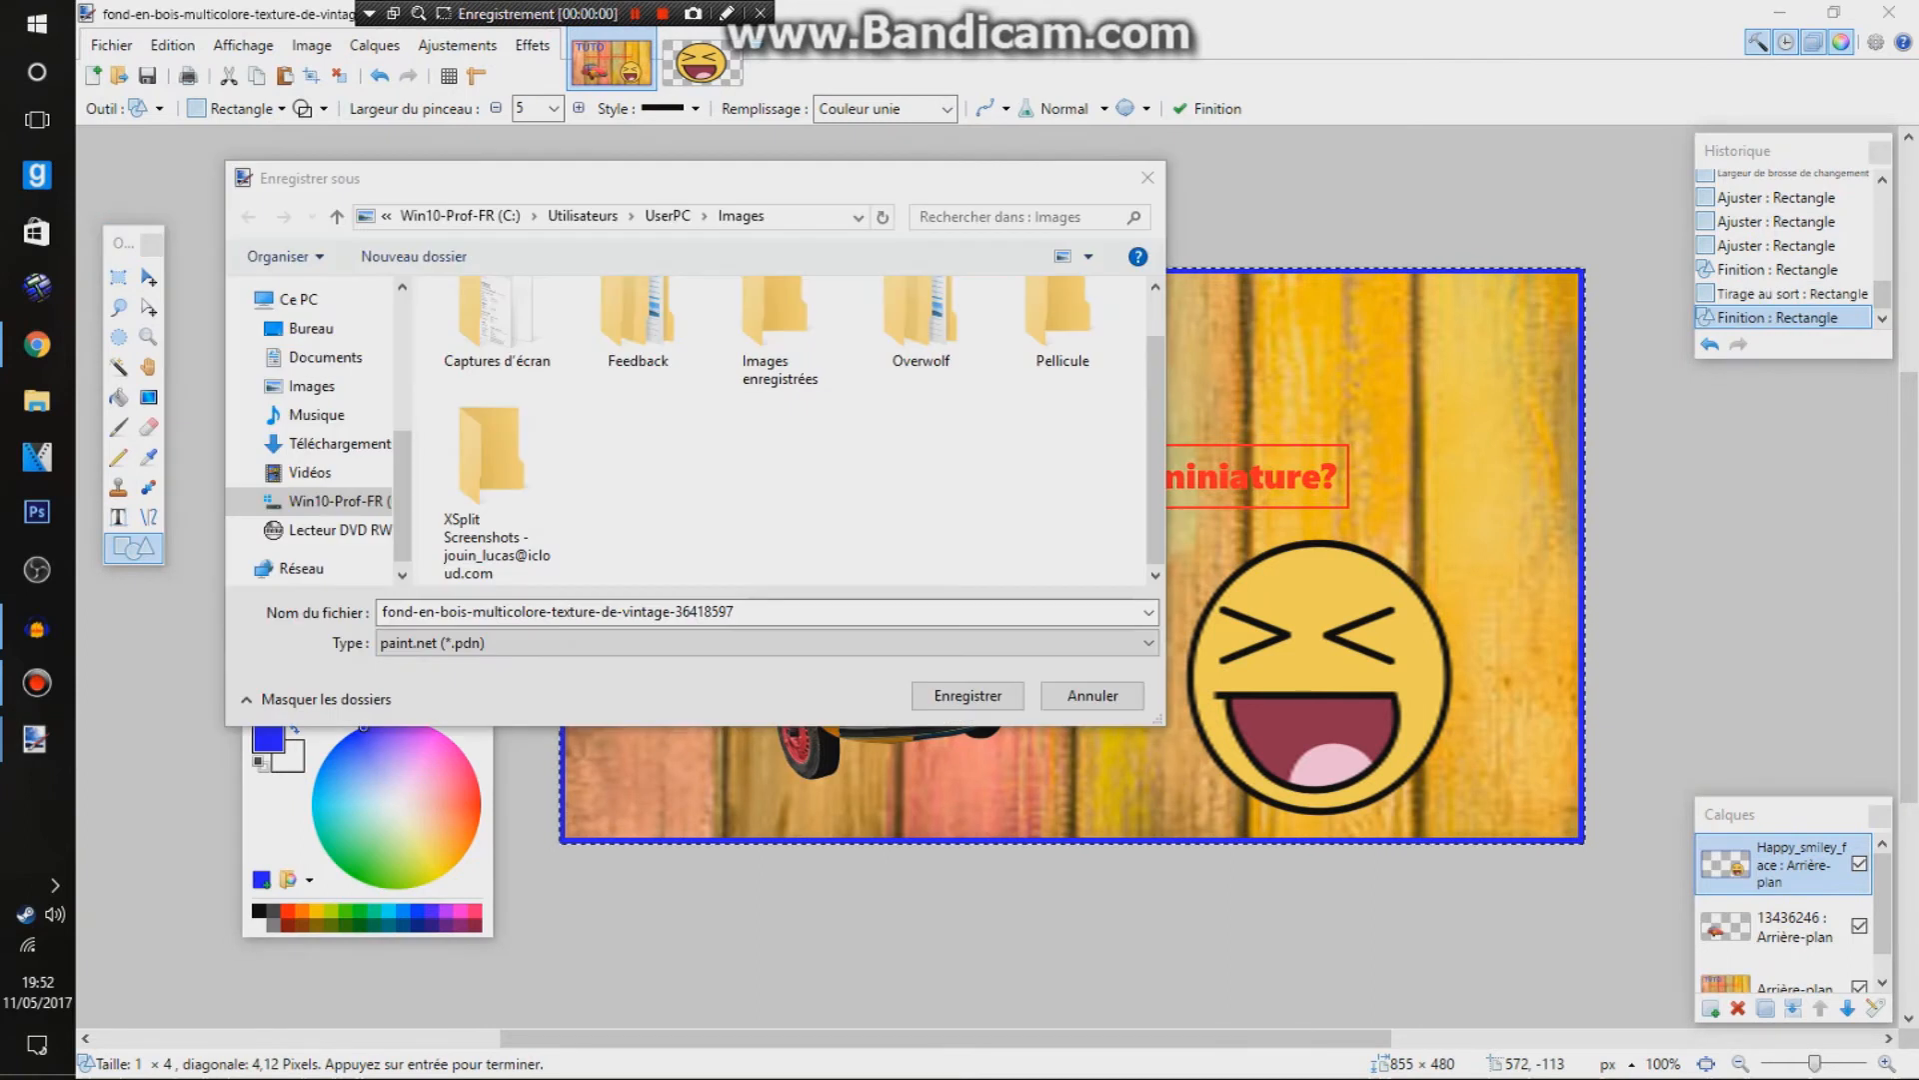
scroll(495, 470, up, 1)
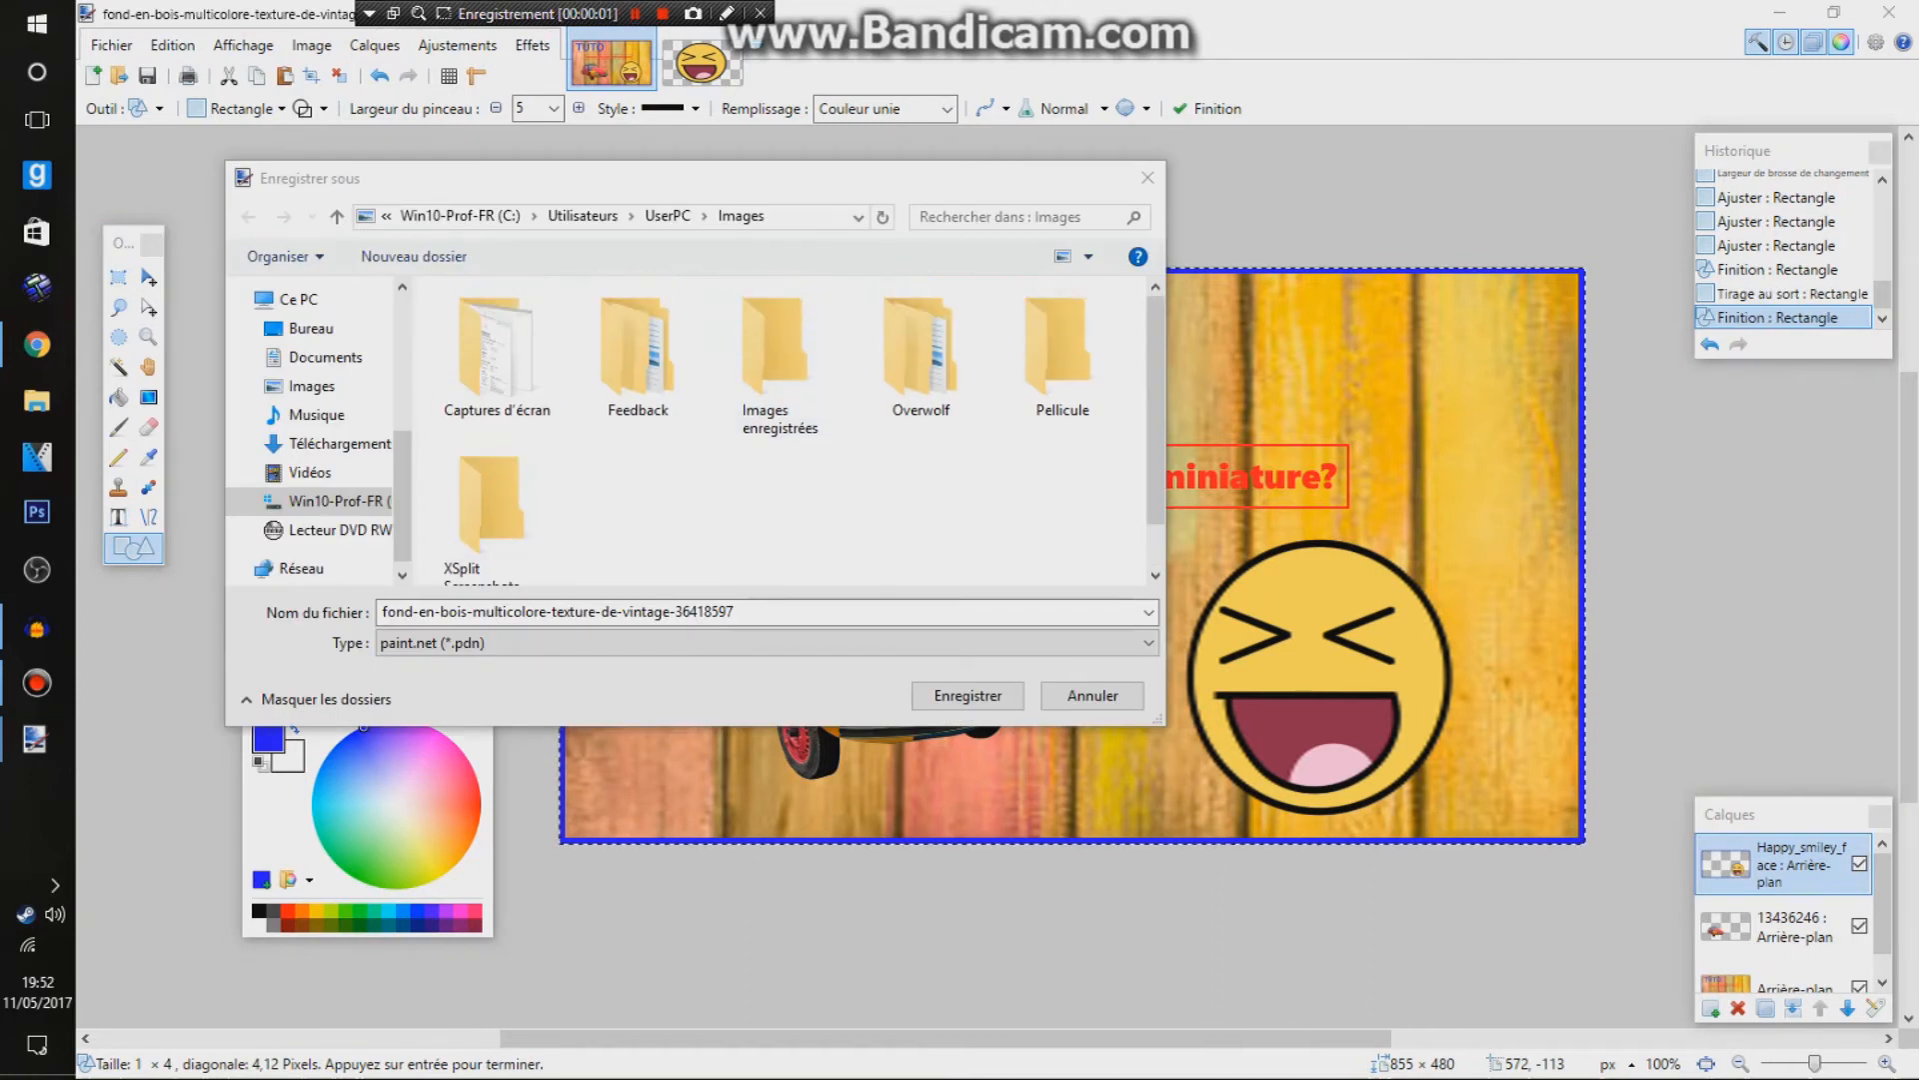
click(800, 641)
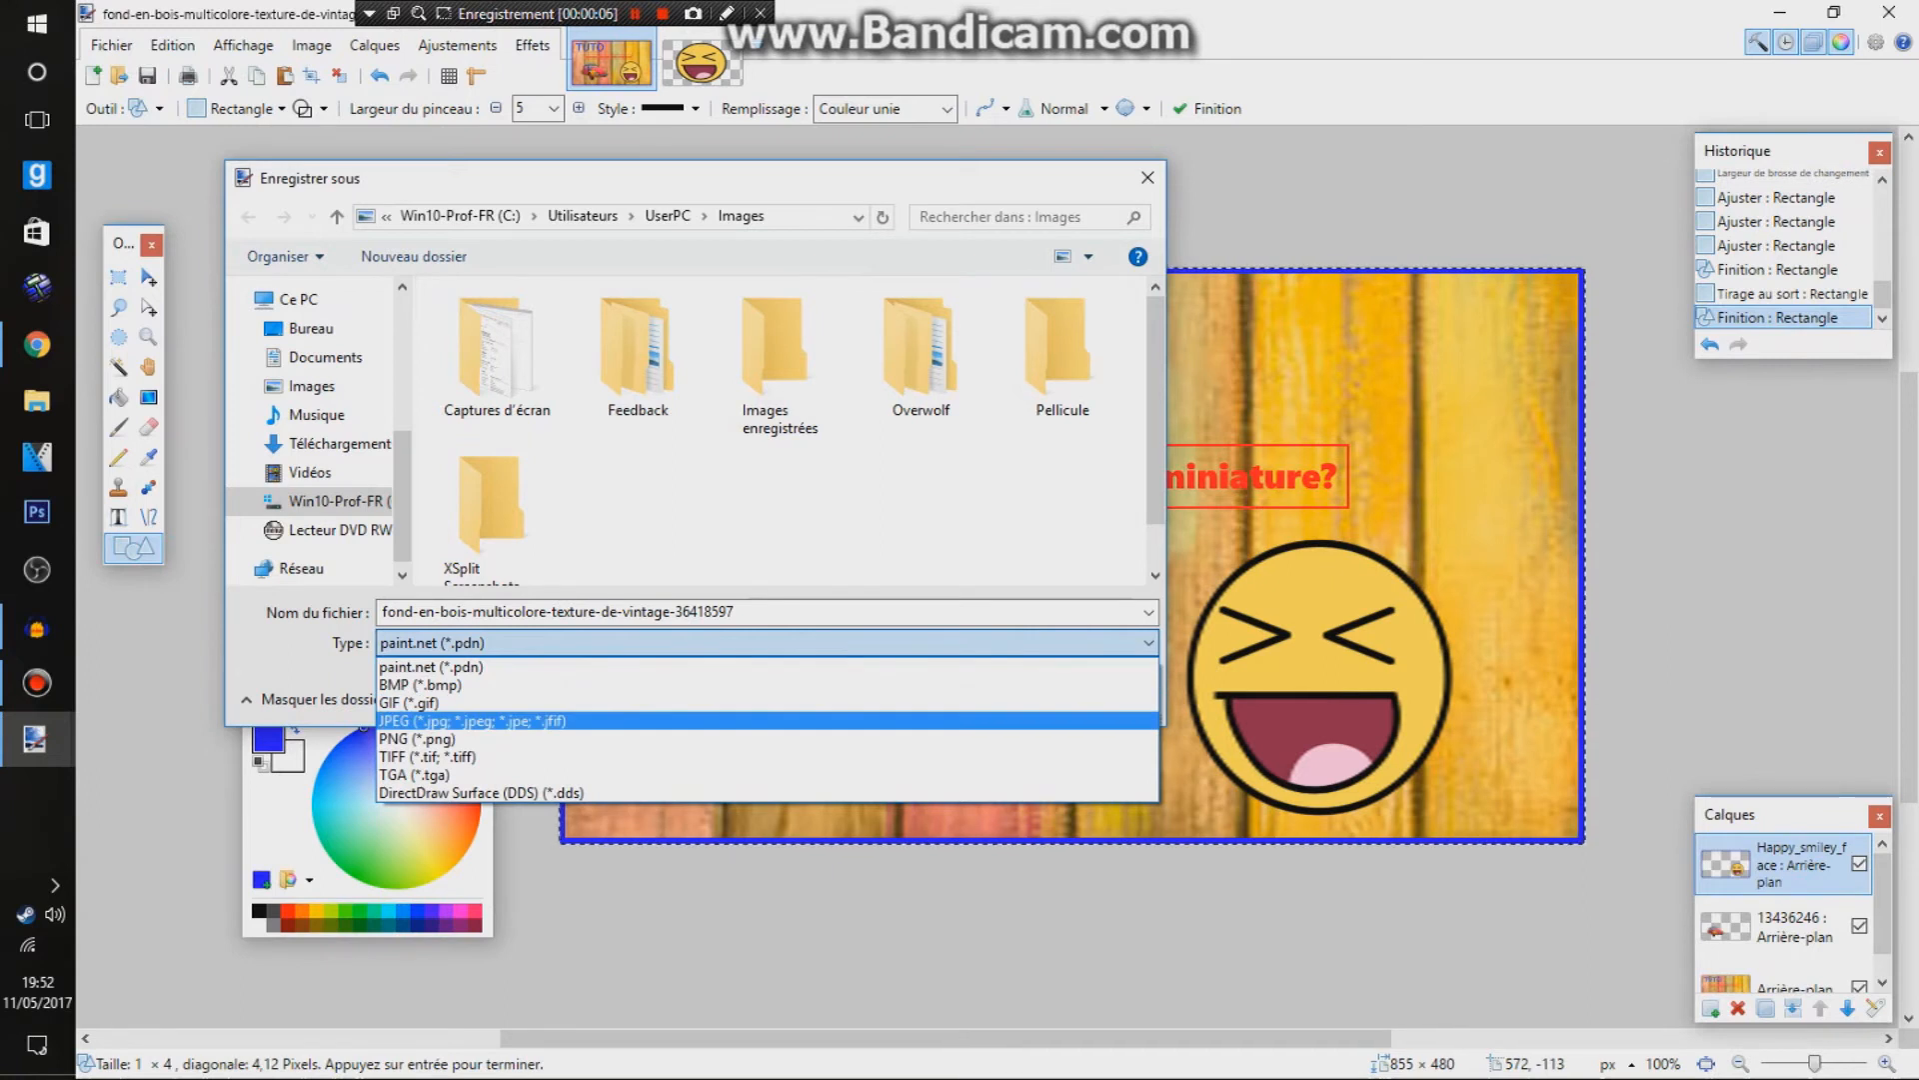
click(768, 721)
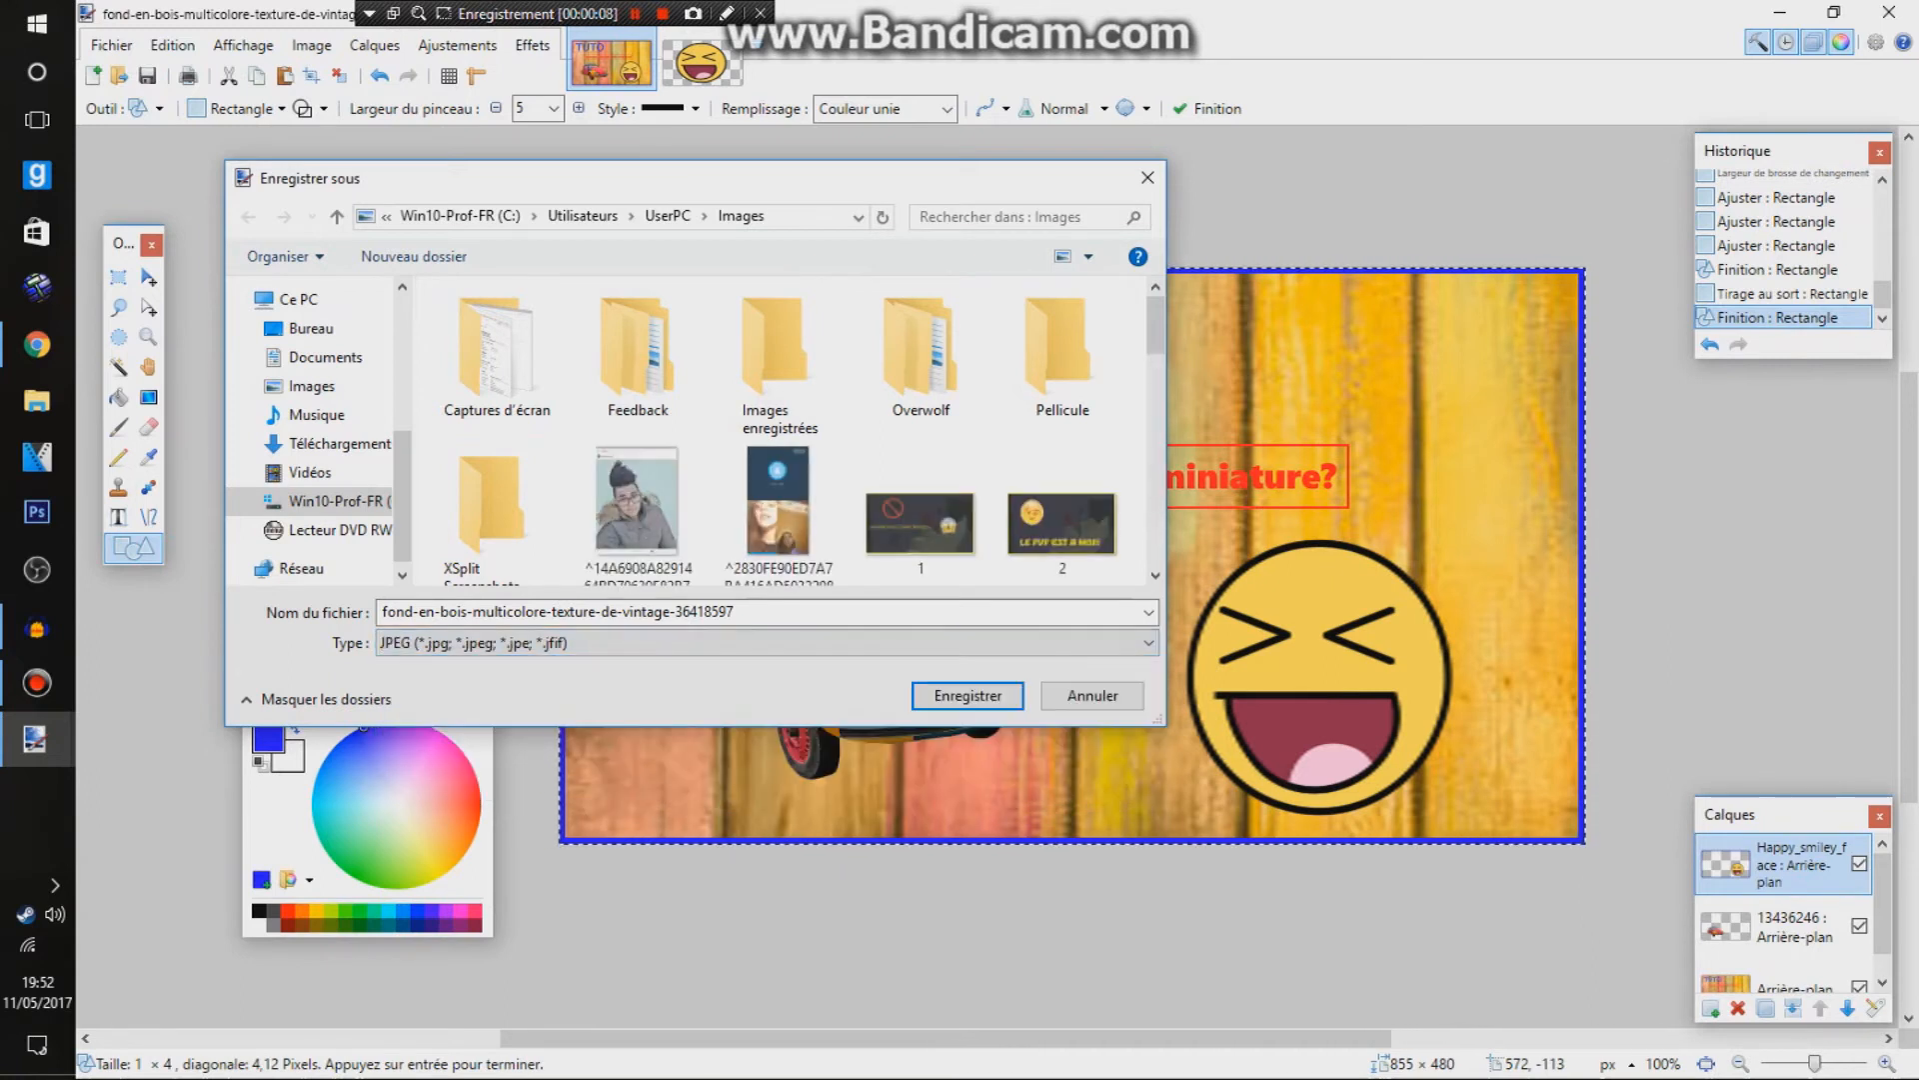
scroll(780, 489, down, 8)
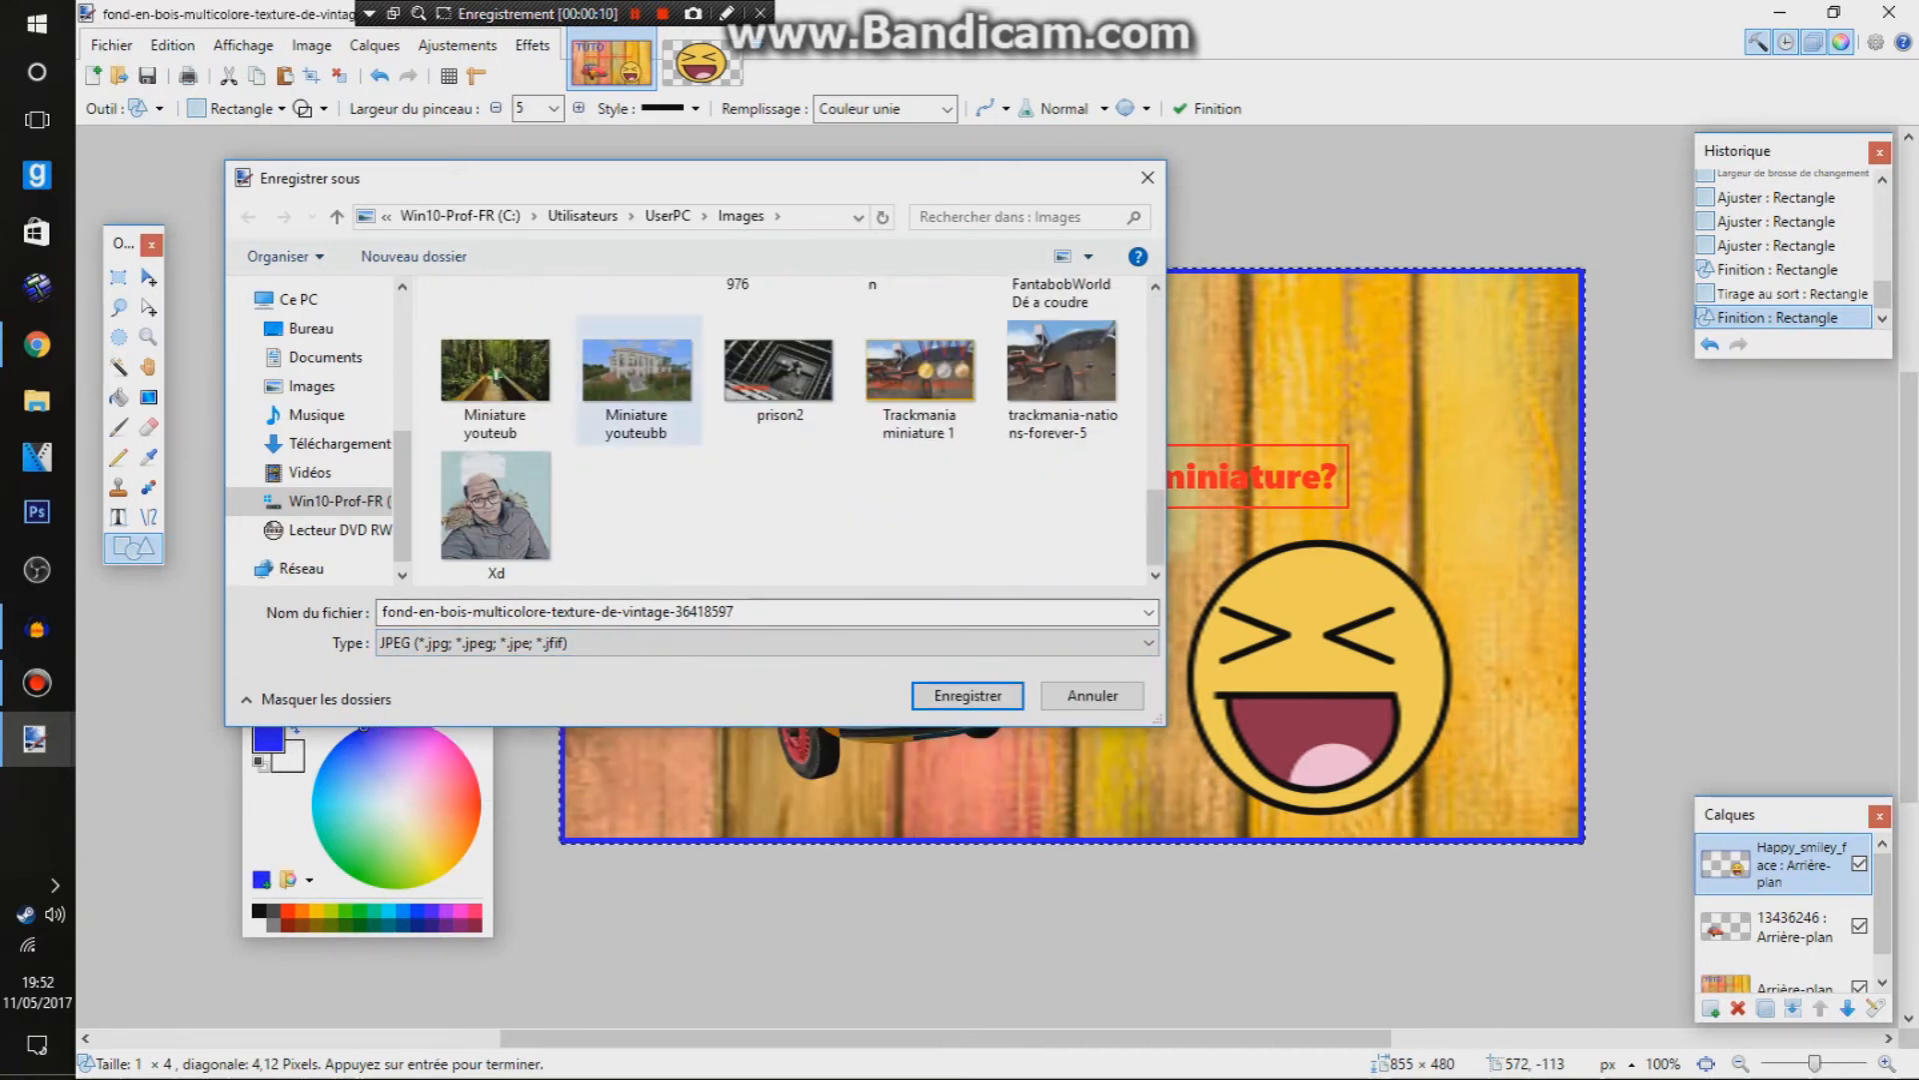
scroll(640, 375, up, 8)
scroll(639, 375, down, 3)
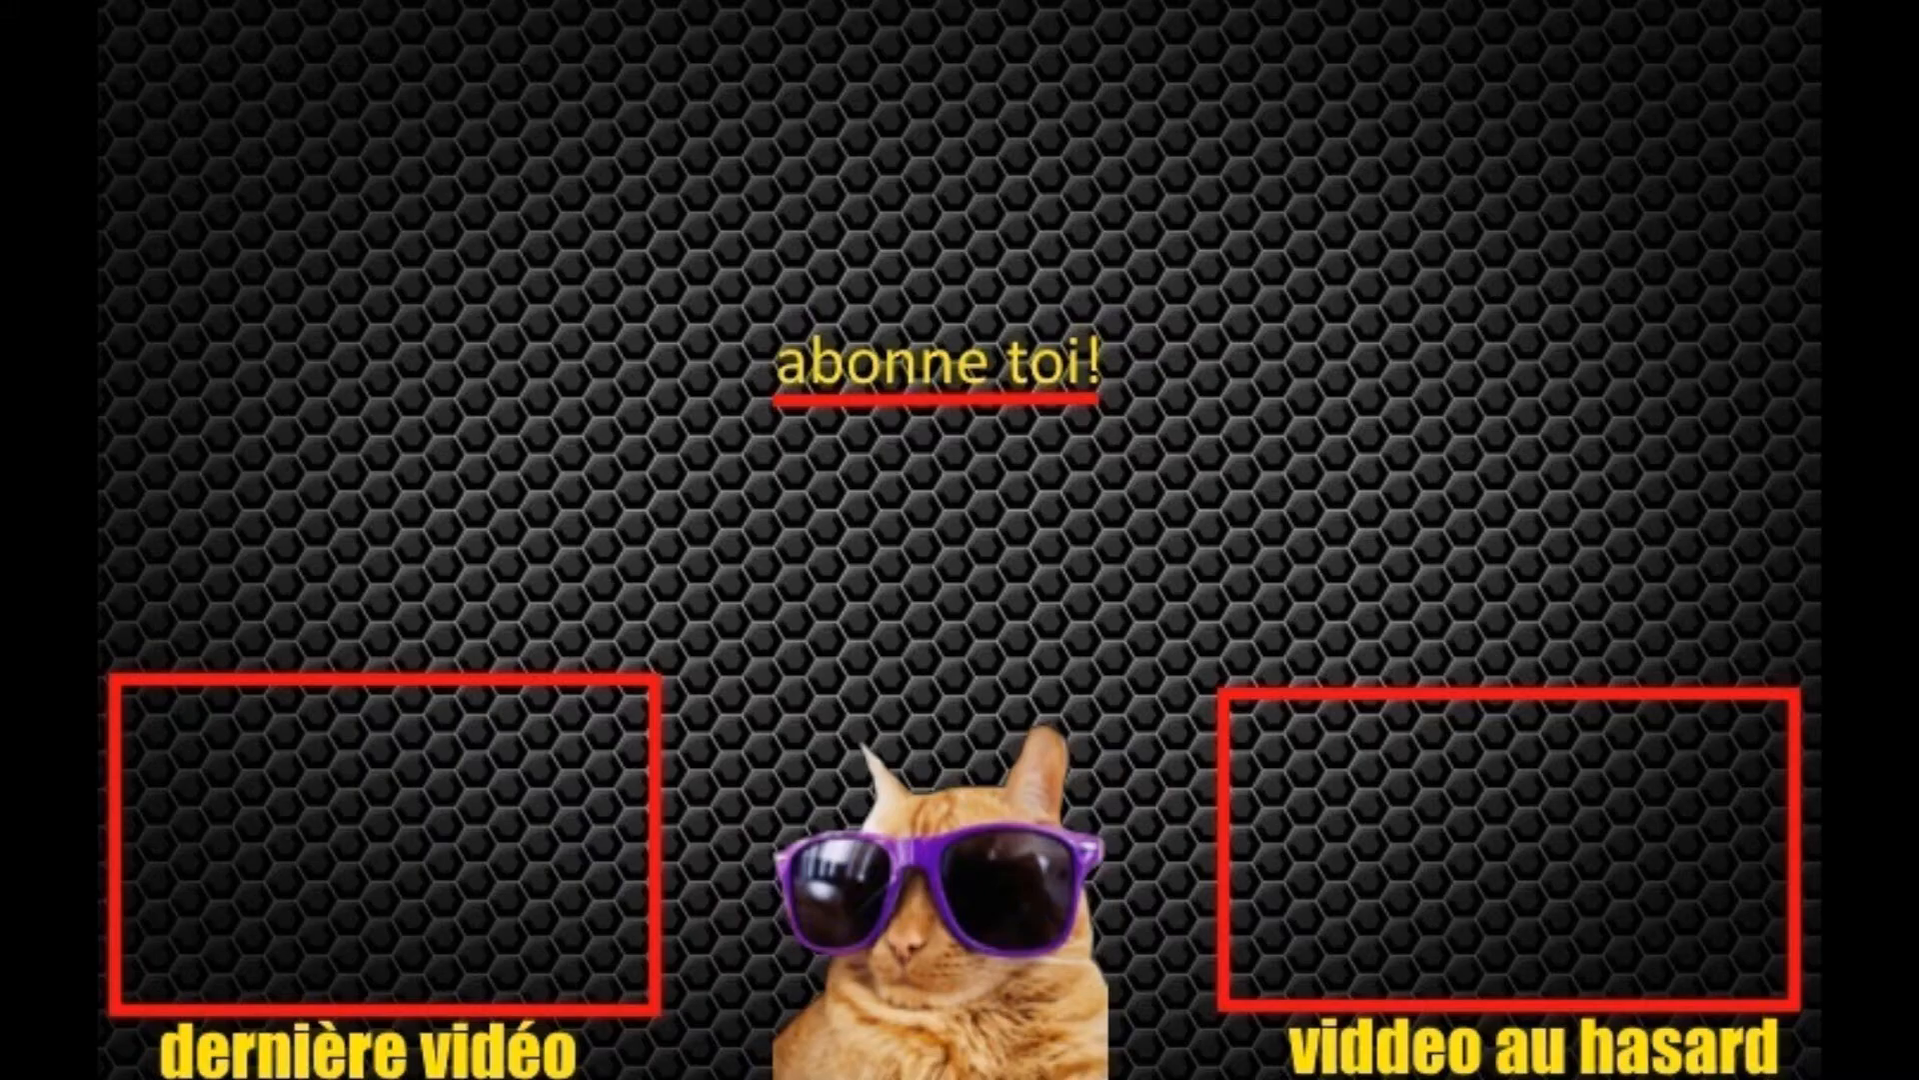